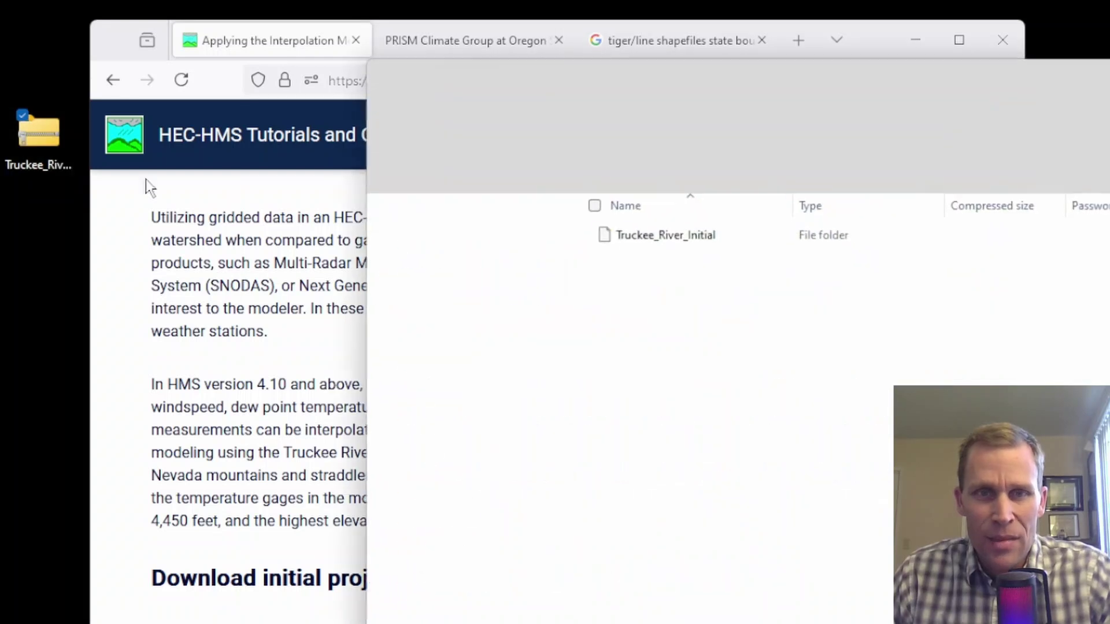
Copy the Truckee_River folder out of Truckee_River_Initial.zip into the project folder of 56 - Interpolated Temperature
{"action": "double_click", "coordinate": [640, 242]}
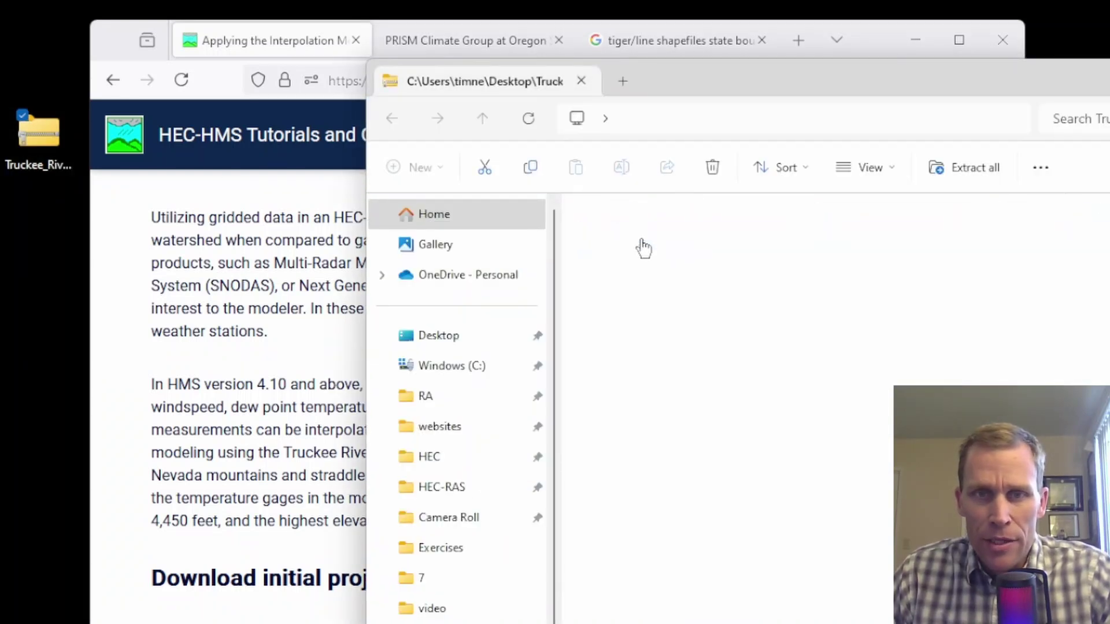
{"action": "double_click", "coordinate": [641, 242]}
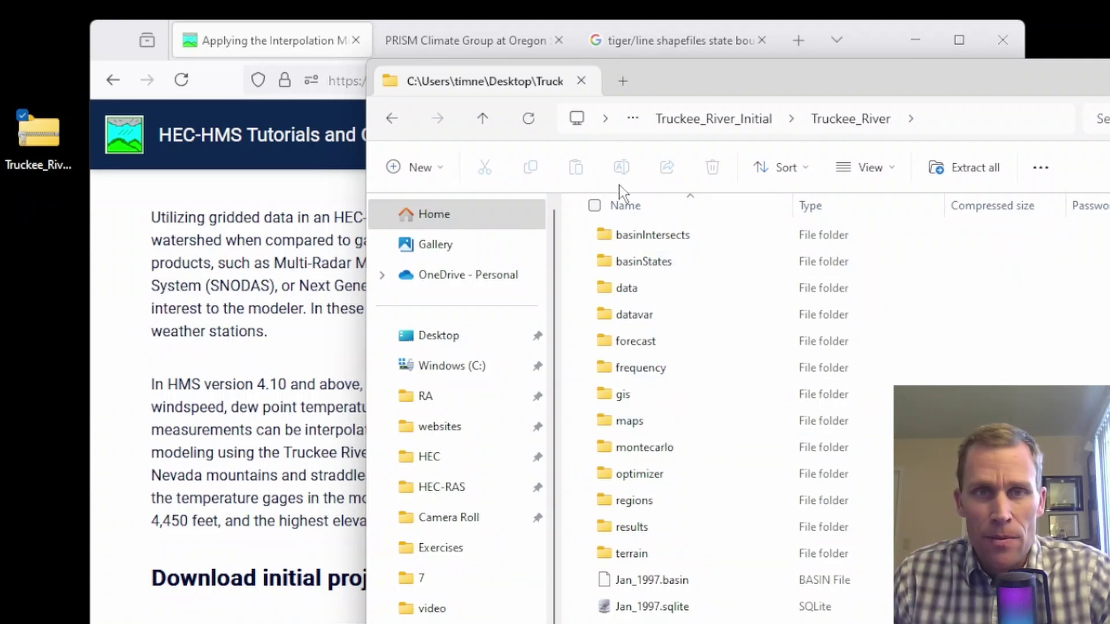
{"action": "left_click", "coordinate": [481, 124]}
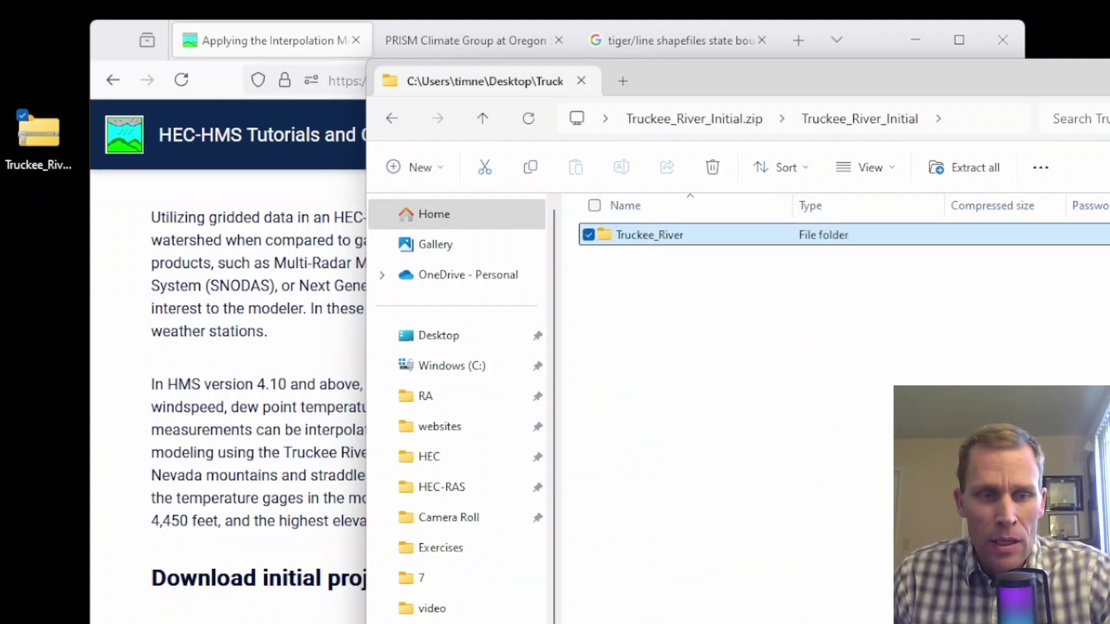
{"action": "key", "text": "alt+Tab"}
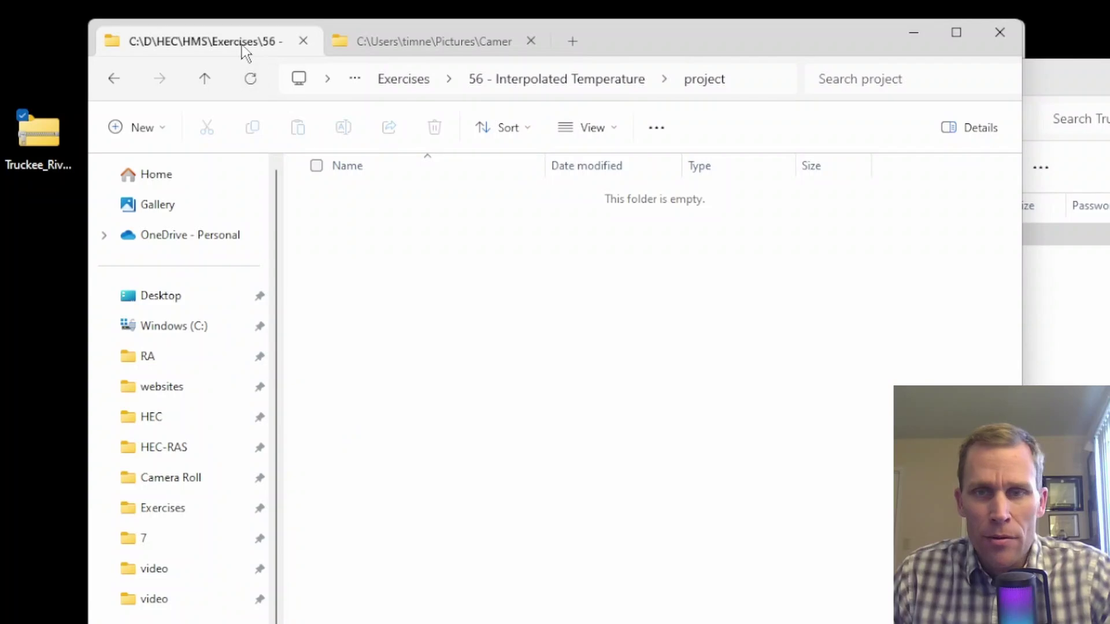
{"action": "key", "text": "alt+Tab"}
{"action": "left_click_drag", "start_coordinate": [657, 237], "coordinate": [333, 410]}
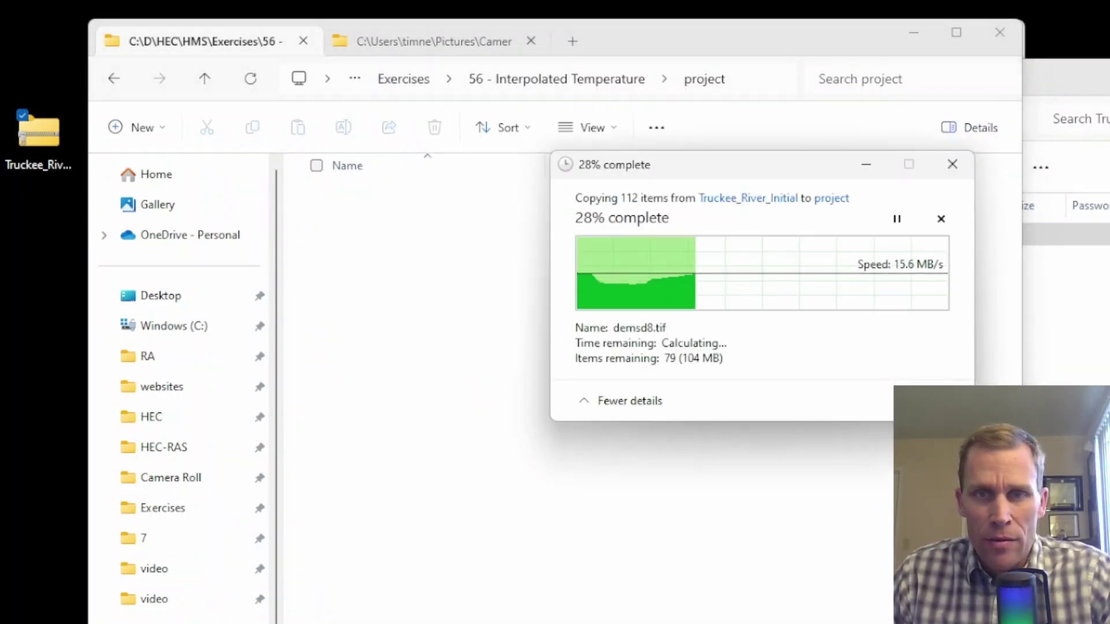
{"action": "key", "text": "alt+Tab"}
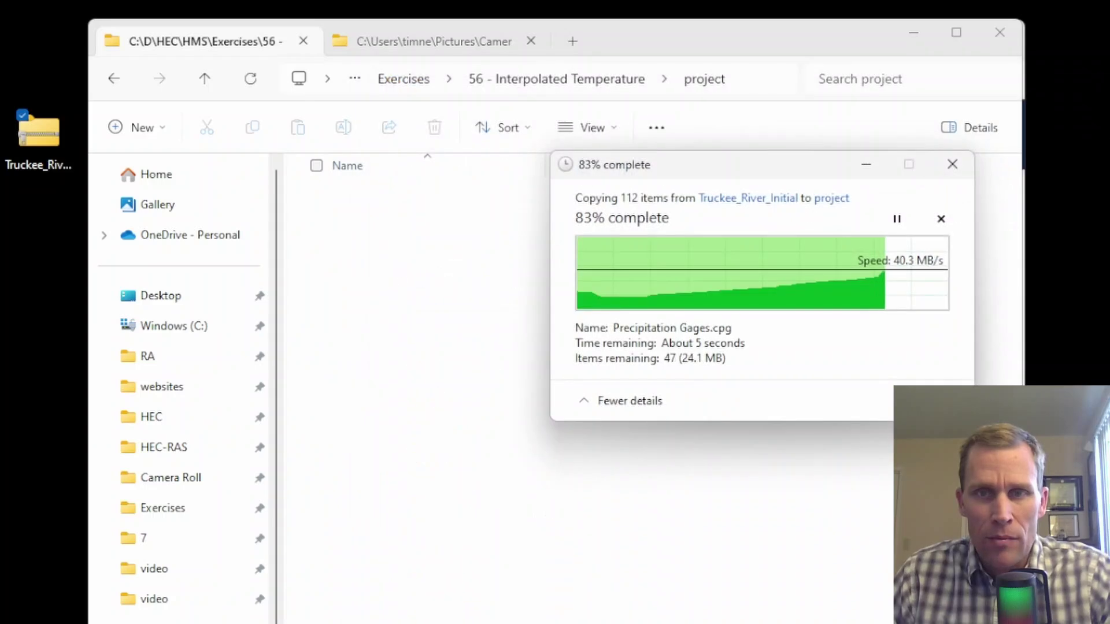
Switch to HEC-HMS, open Truckee_River.hms from the 56 - Interpolated Temperature project folder and convert it to version 4.12
{"action": "left_click_drag", "start_coordinate": [12, 35], "coordinate": [60, 292]}
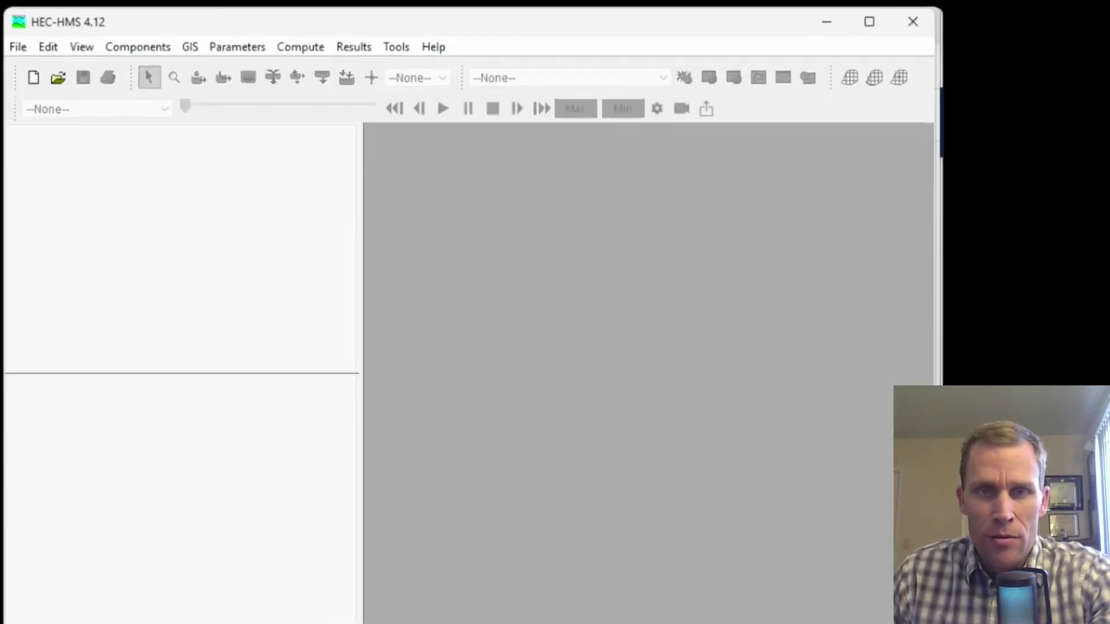
{"action": "left_click", "coordinate": [17, 47]}
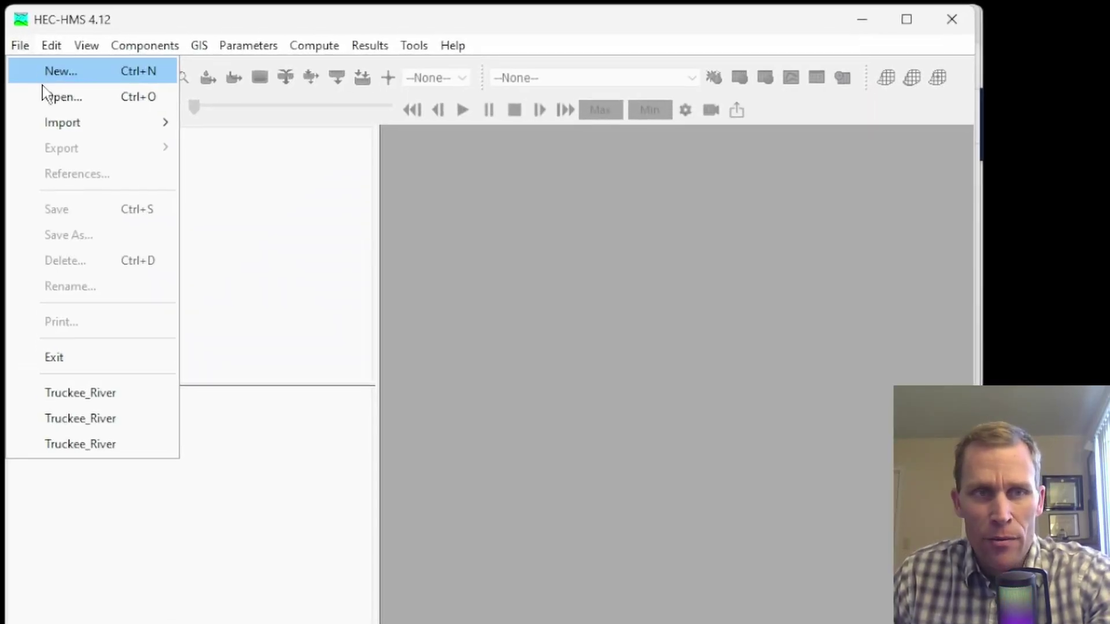
{"action": "left_click", "coordinate": [40, 95]}
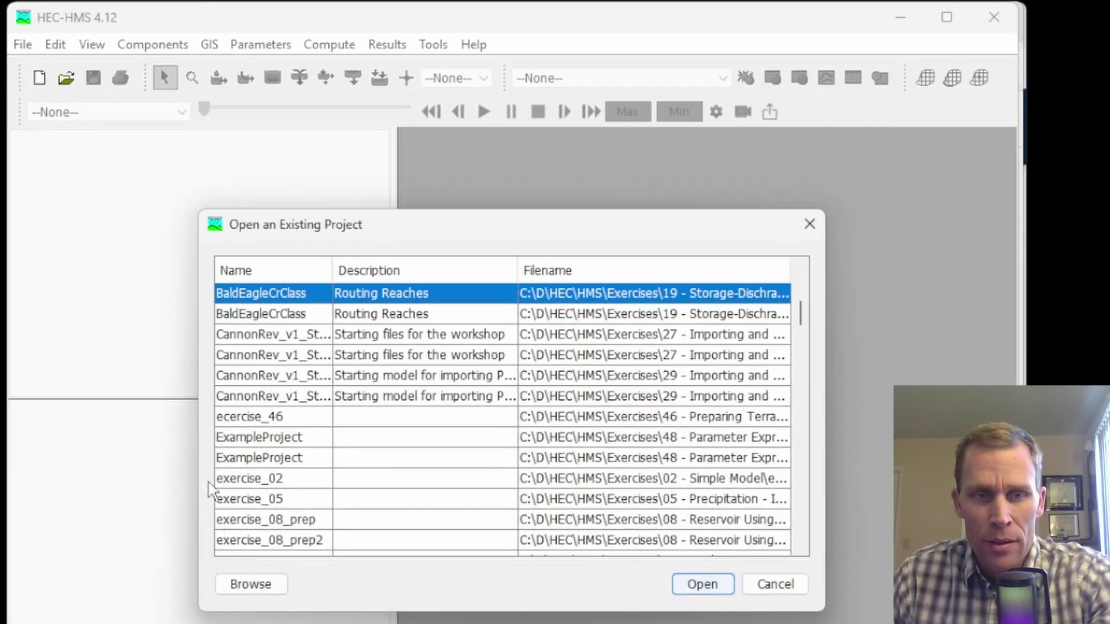
{"action": "left_click", "coordinate": [271, 587]}
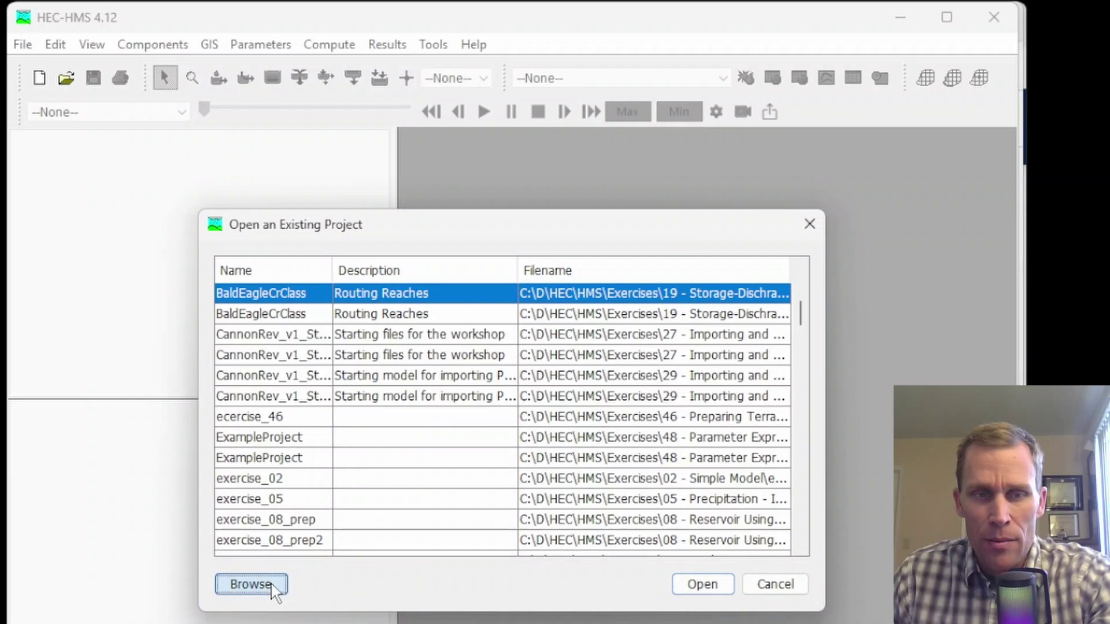
{"action": "double_click", "coordinate": [337, 232]}
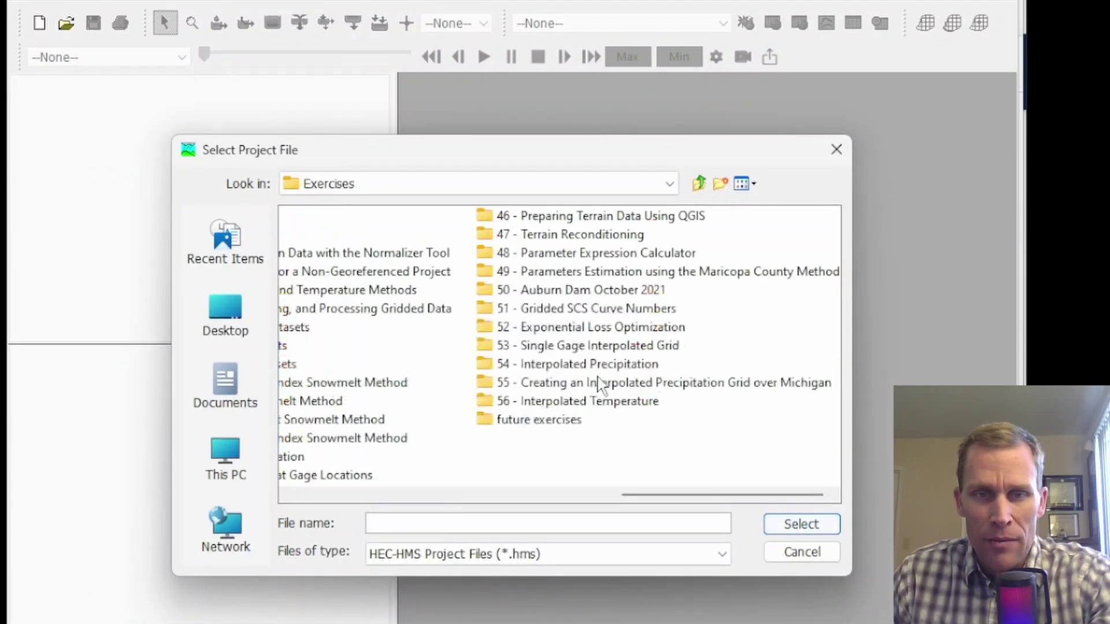
{"action": "double_click", "coordinate": [604, 413]}
{"action": "double_click", "coordinate": [338, 216]}
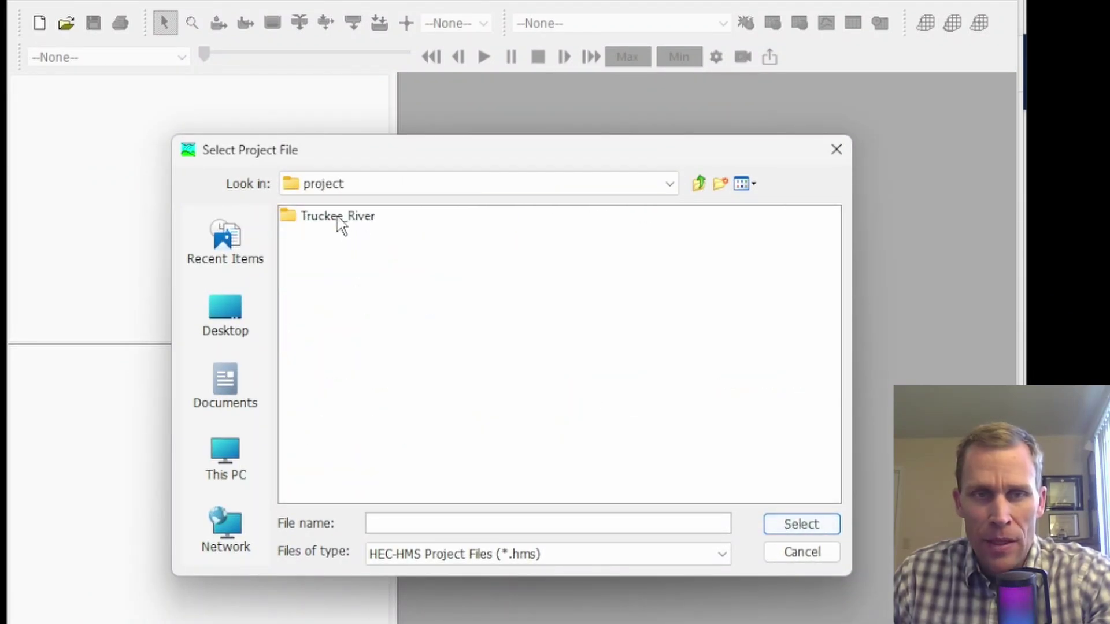
{"action": "double_click", "coordinate": [338, 216]}
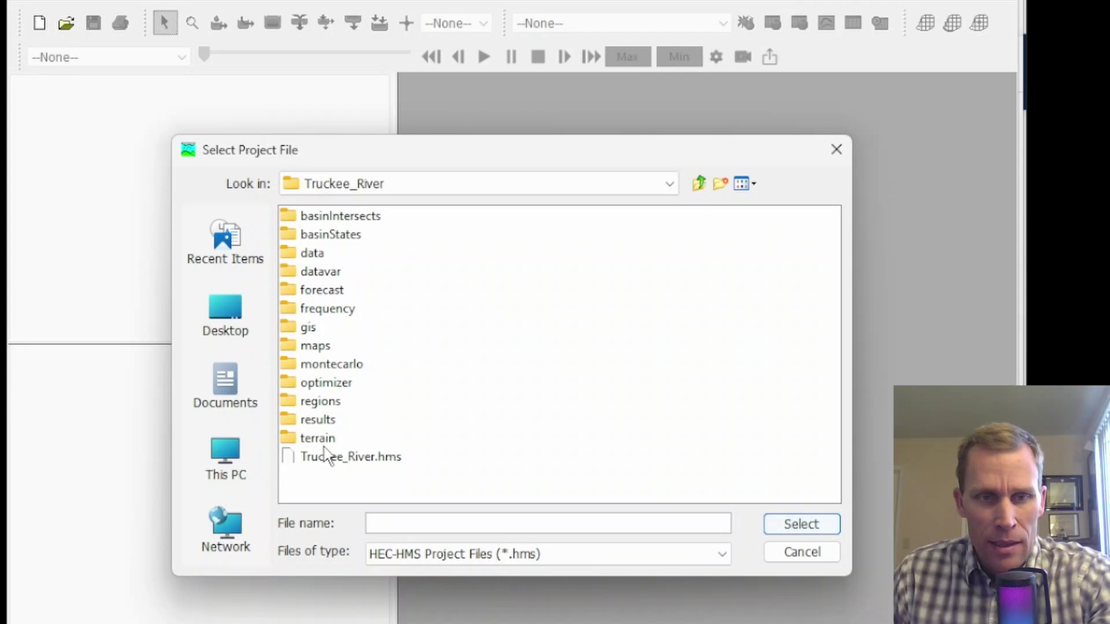
{"action": "left_click", "coordinate": [346, 458]}
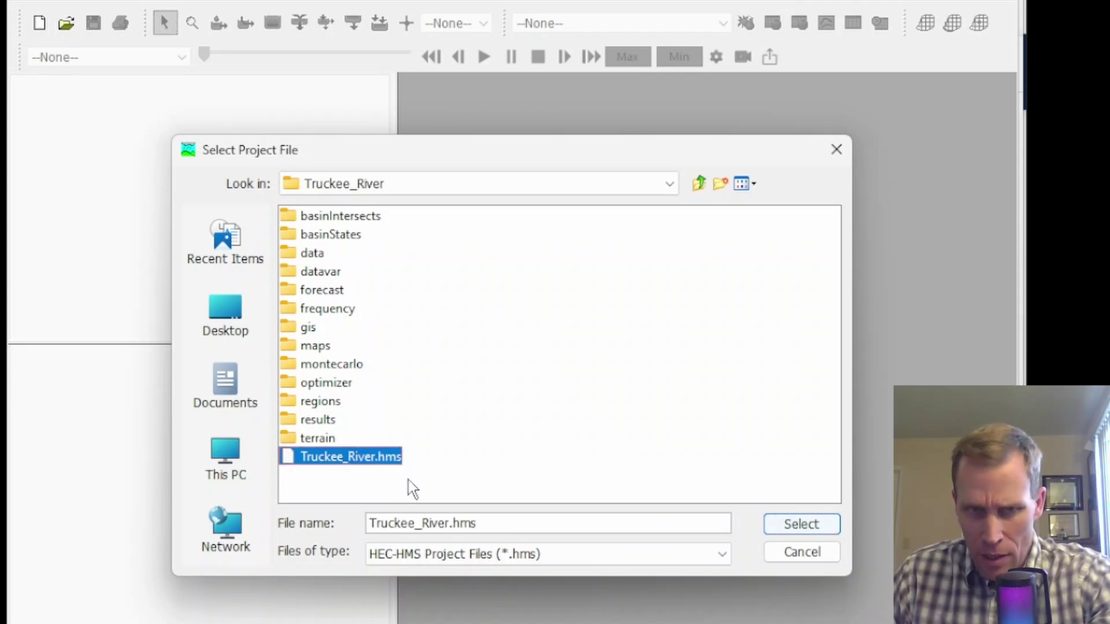
{"action": "left_click", "coordinate": [788, 529]}
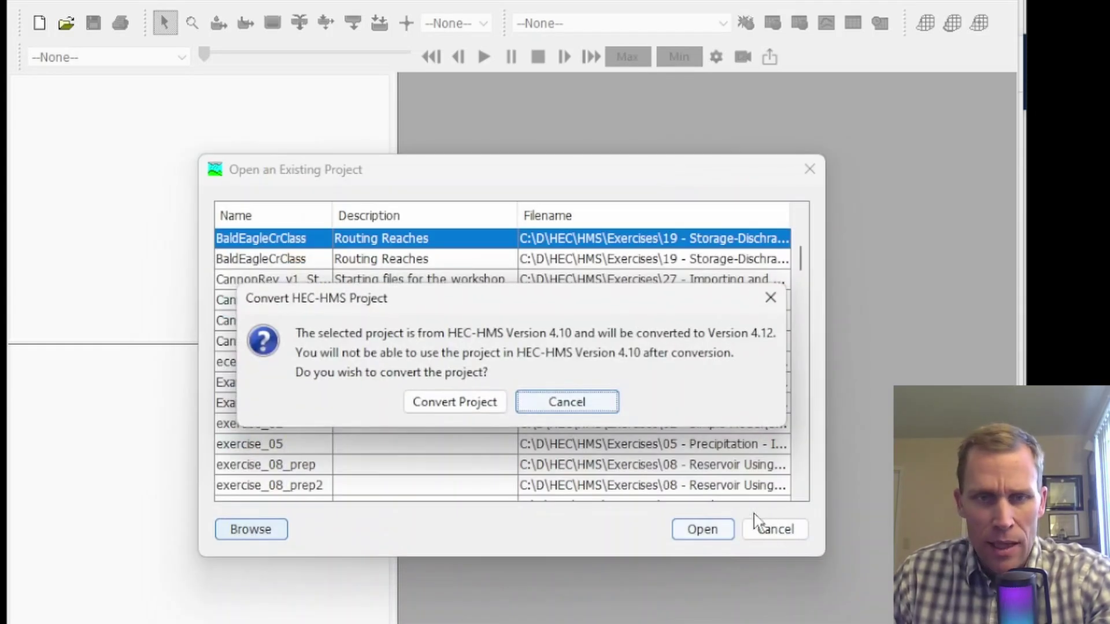
{"action": "left_click", "coordinate": [468, 408]}
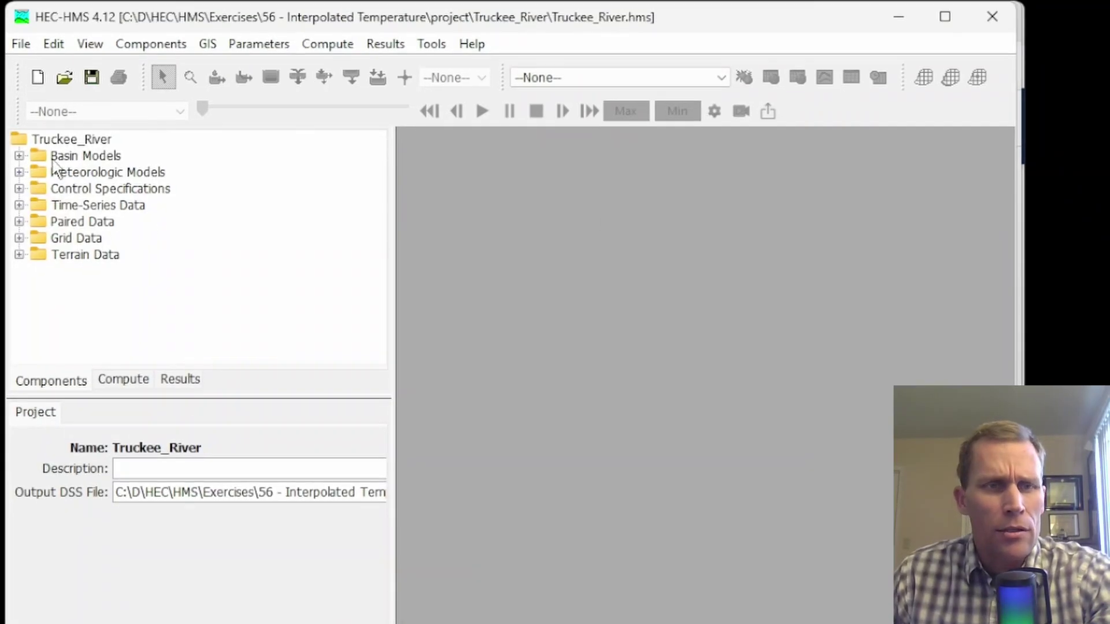
Open the Jan_1997 basin model and maximize its map window
{"action": "left_click", "coordinate": [19, 156]}
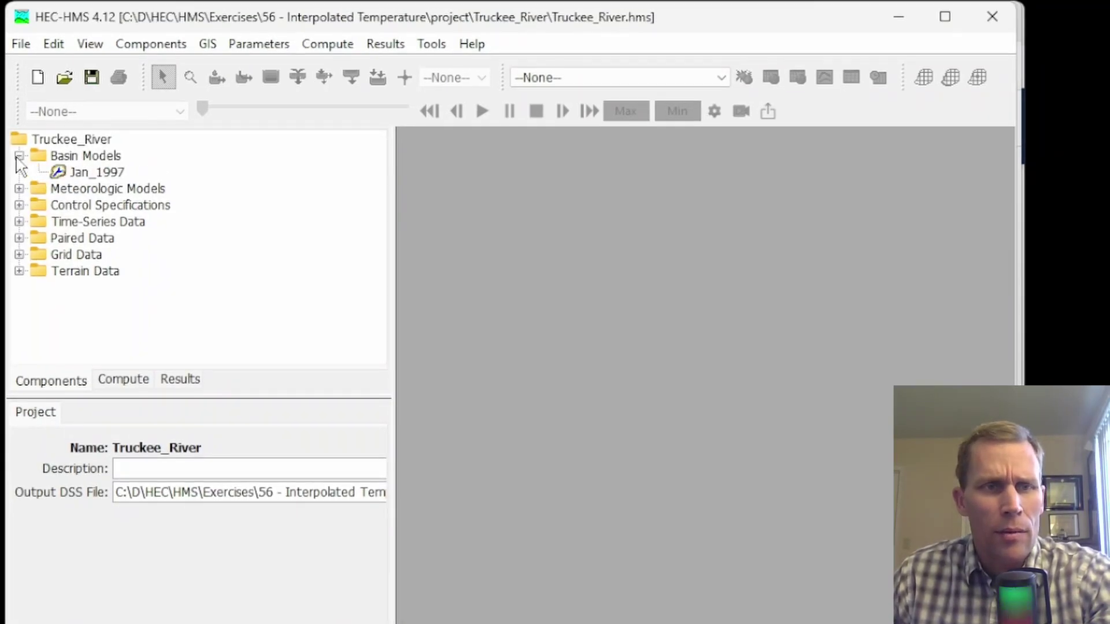
{"action": "double_click", "coordinate": [80, 176]}
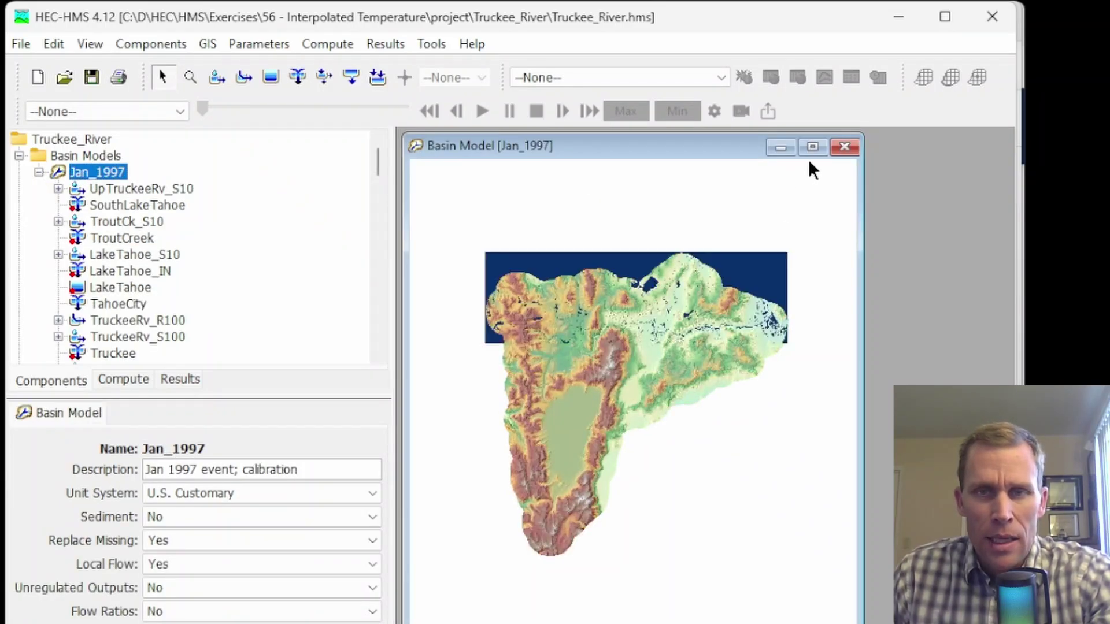
{"action": "left_click", "coordinate": [812, 147]}
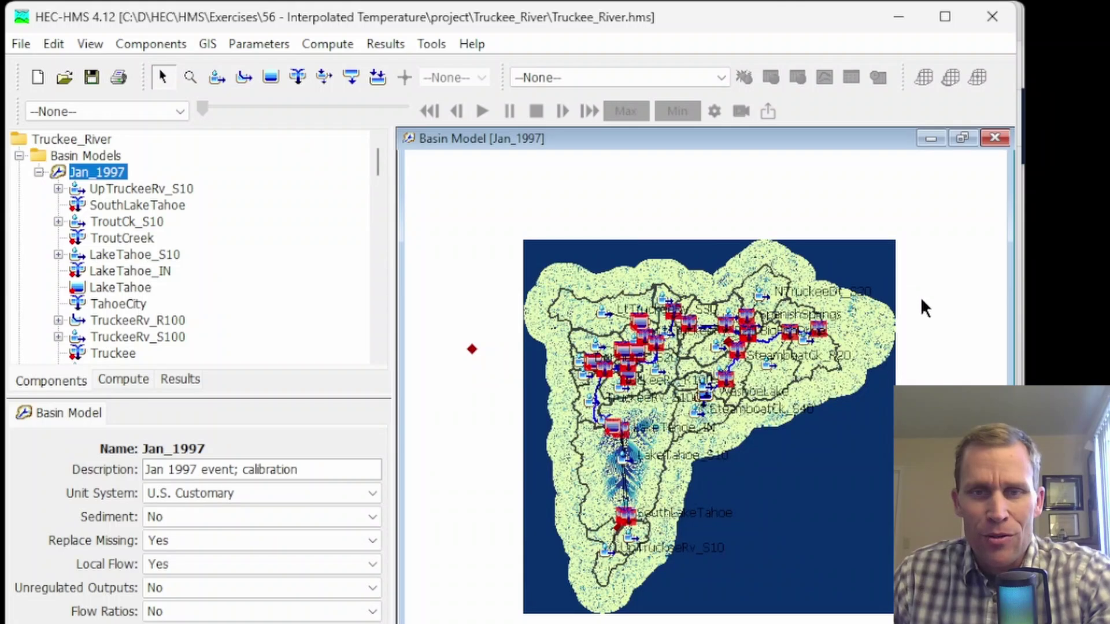
{"action": "scroll", "coordinate": [925, 310], "scroll_direction": "up", "scroll_amount": 1}
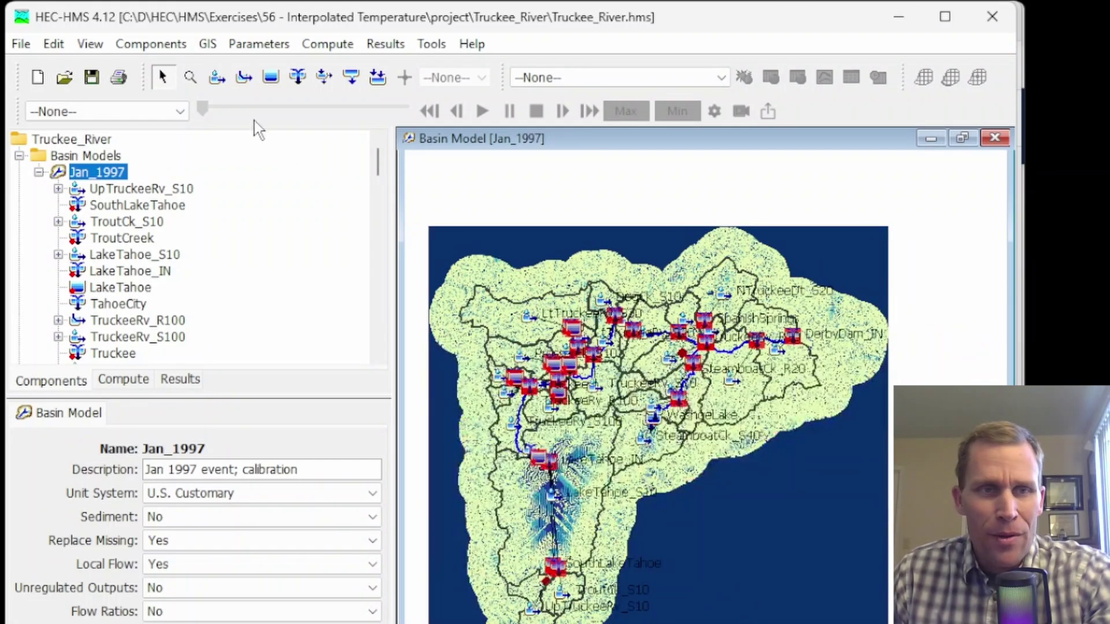
Hide the Sink Fill, Sink Locations and Flow Direction layers on the Jan_1997 basin map
{"action": "left_click", "coordinate": [89, 44]}
{"action": "left_click", "coordinate": [107, 69]}
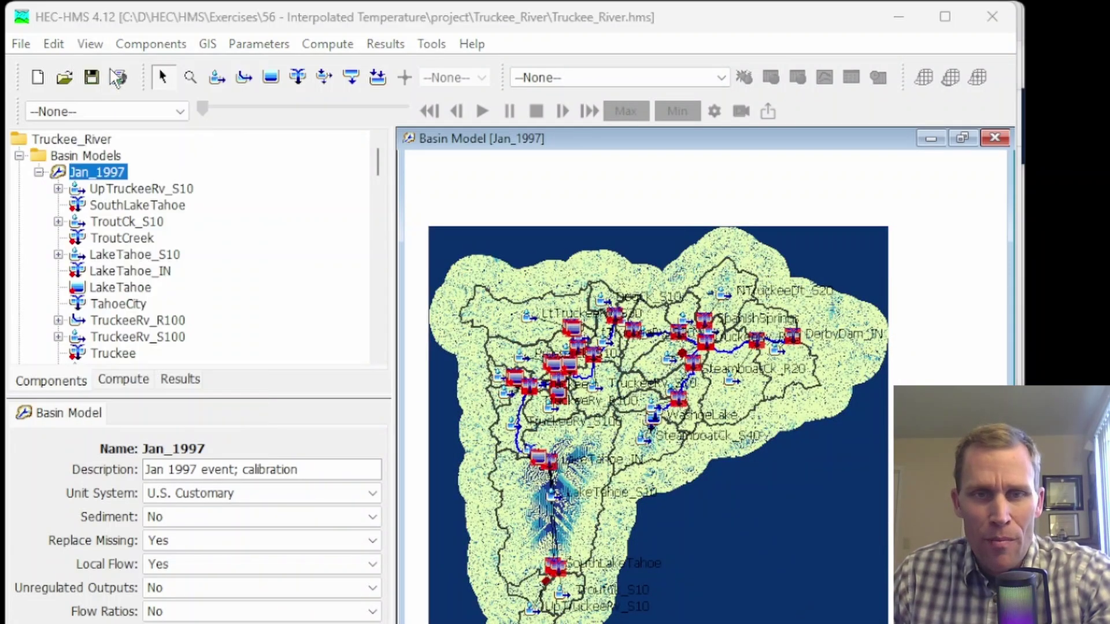
{"action": "left_click_drag", "start_coordinate": [234, 194], "coordinate": [142, 213]}
{"action": "scroll", "coordinate": [95, 367], "scroll_direction": "down", "scroll_amount": 1}
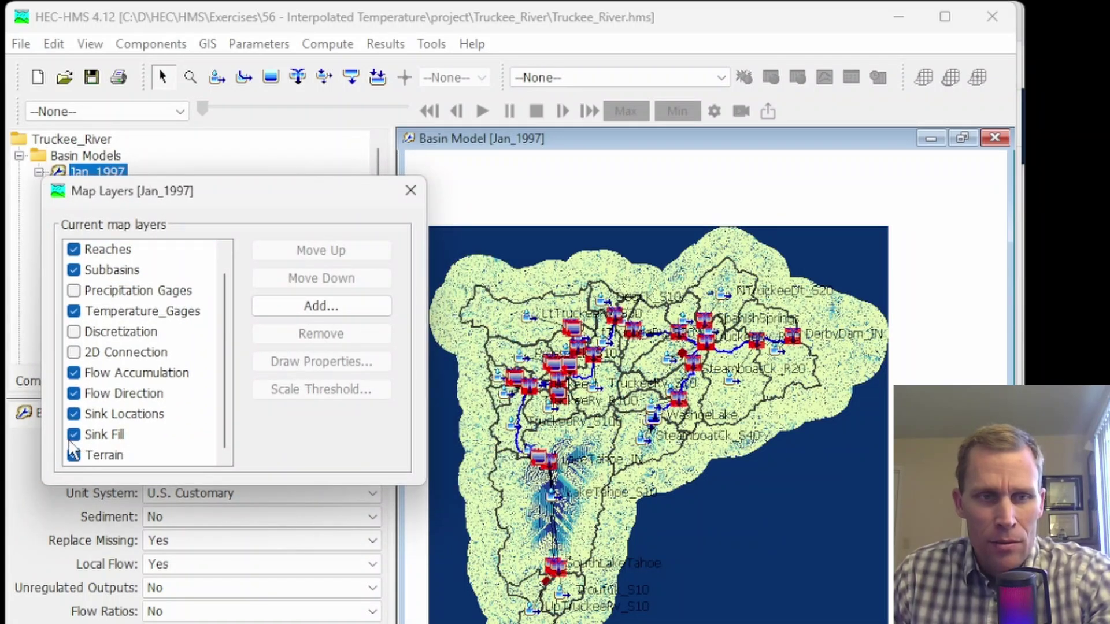
{"action": "left_click", "coordinate": [74, 434]}
{"action": "left_click", "coordinate": [73, 414]}
{"action": "left_click", "coordinate": [75, 397]}
{"action": "left_click", "coordinate": [411, 190]}
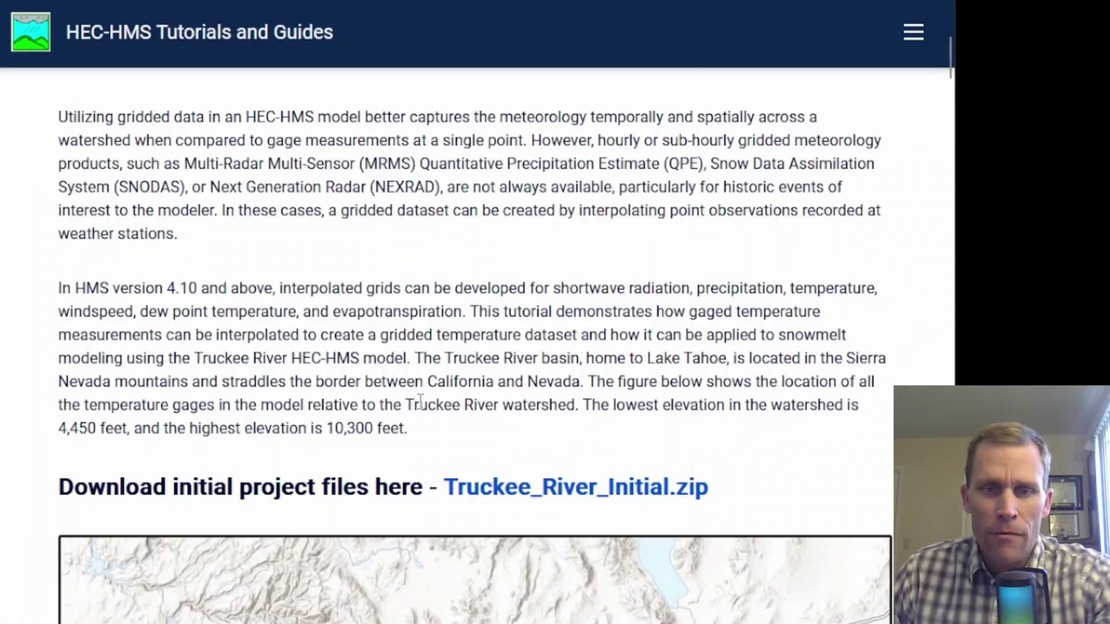
Switch to the HEC-HMS tutorial in the browser and read the instructions under Inspect Temperature Data
{"action": "scroll", "coordinate": [423, 409], "scroll_direction": "down", "scroll_amount": 8}
{"action": "scroll", "coordinate": [422, 409], "scroll_direction": "down", "scroll_amount": 10}
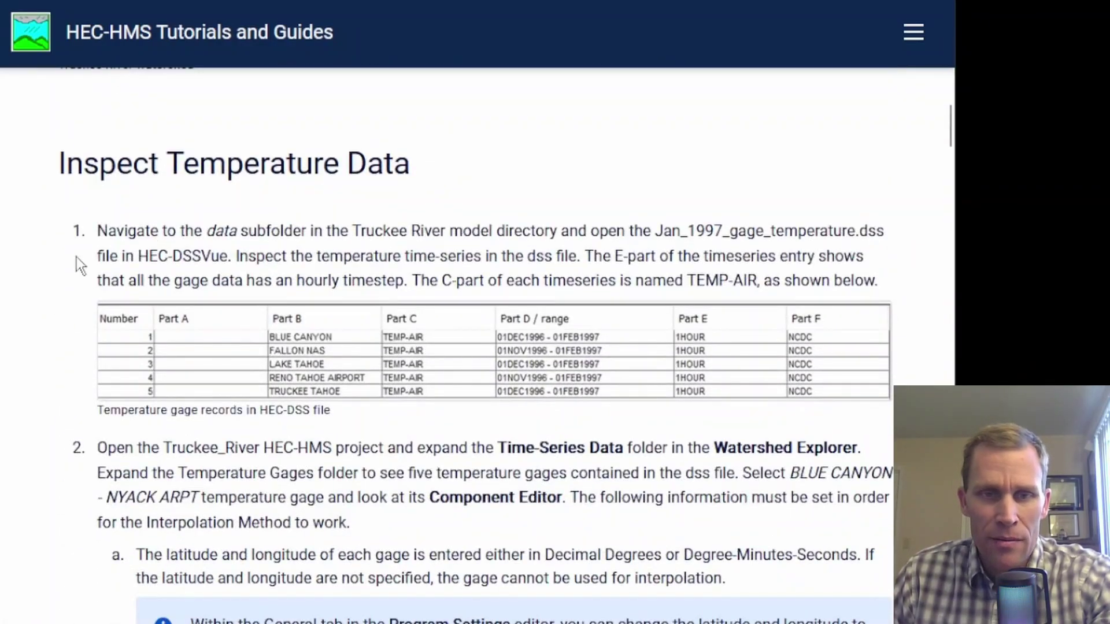
{"action": "middle_click", "coordinate": [47, 307]}
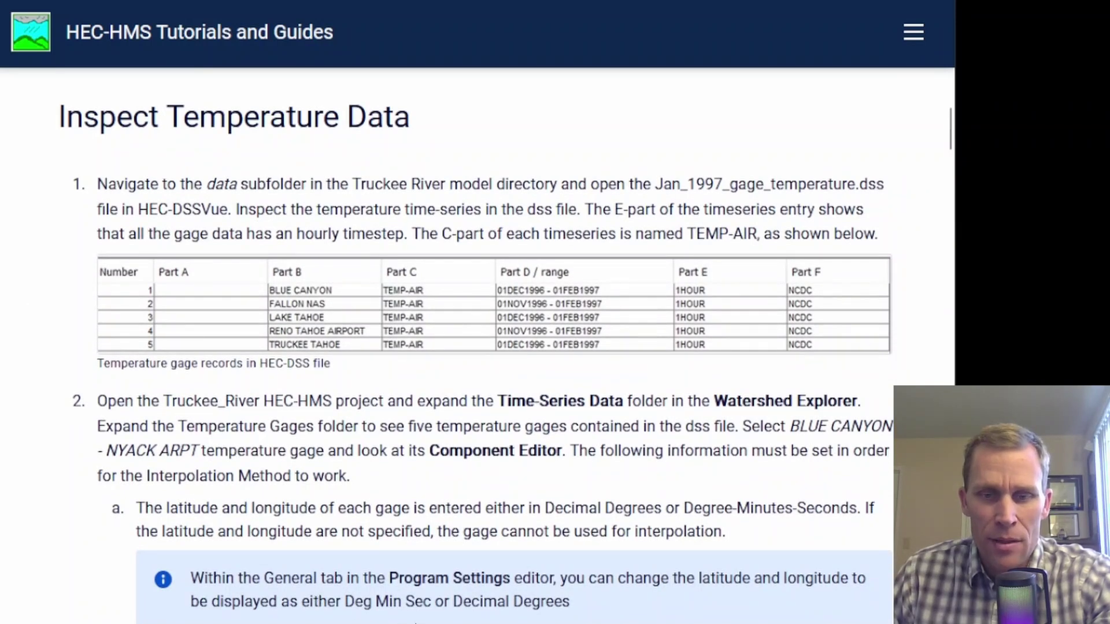
Launch HEC-DSSVue and open Jan_1997_gage_temperature.dss from the data folder of the copied Truckee_River project
{"action": "mouse_move", "coordinate": [856, 623]}
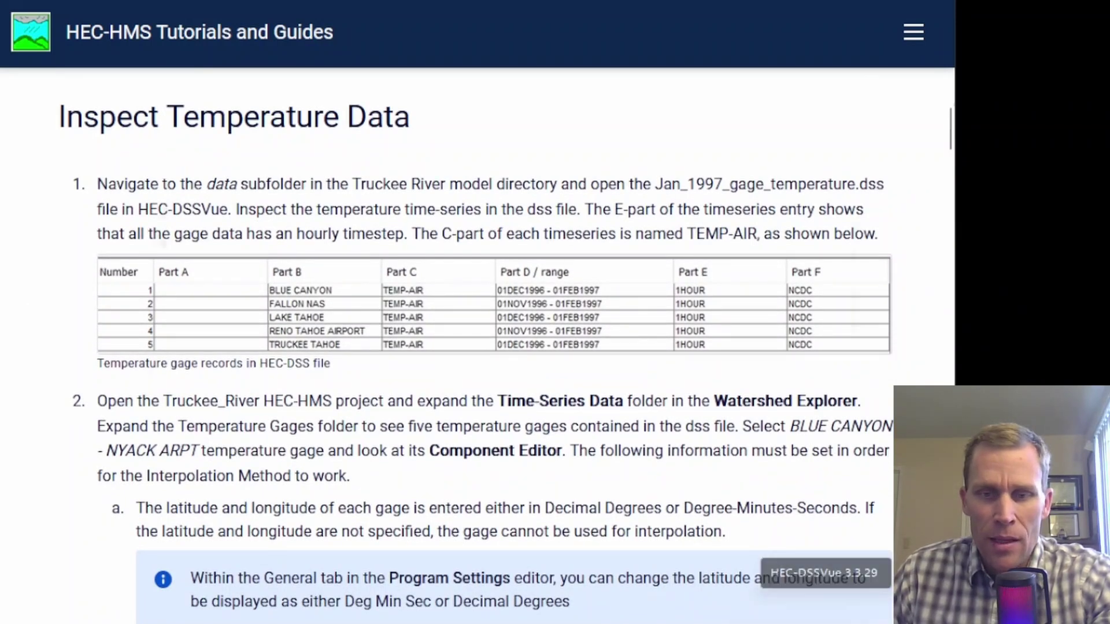
{"action": "left_click", "coordinate": [824, 612]}
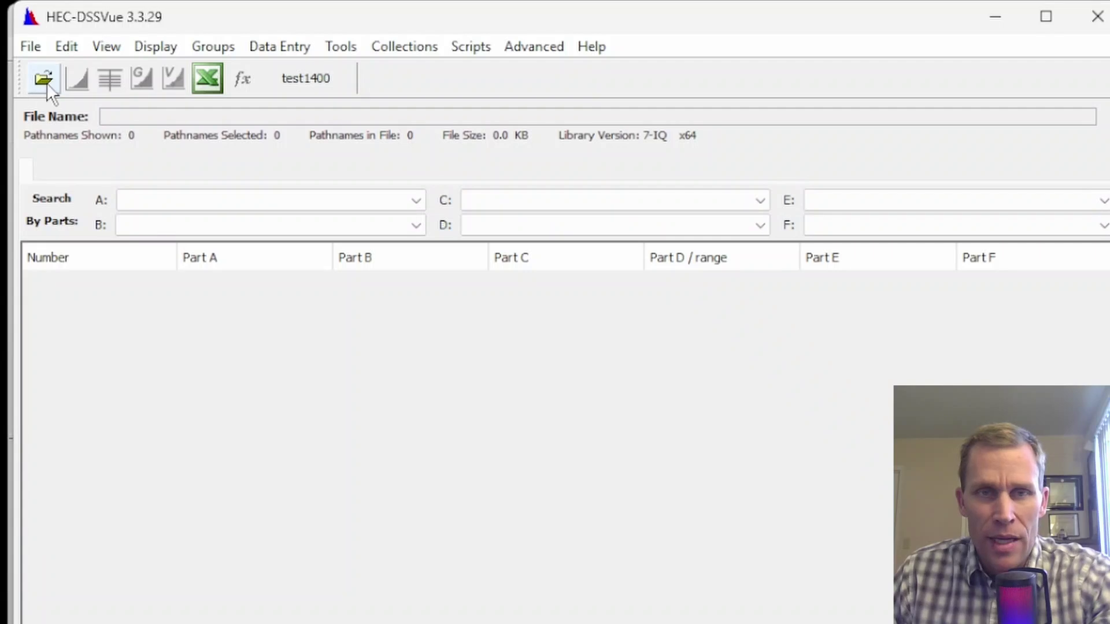
{"action": "left_click", "coordinate": [44, 79]}
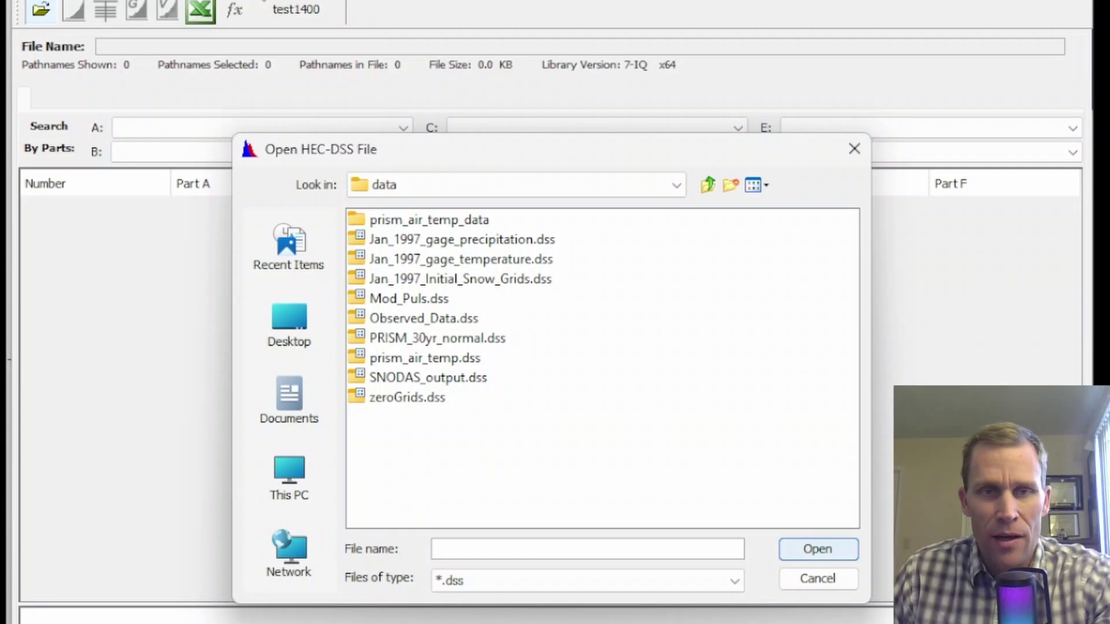
{"action": "left_click", "coordinate": [397, 220]}
{"action": "double_click", "coordinate": [397, 220]}
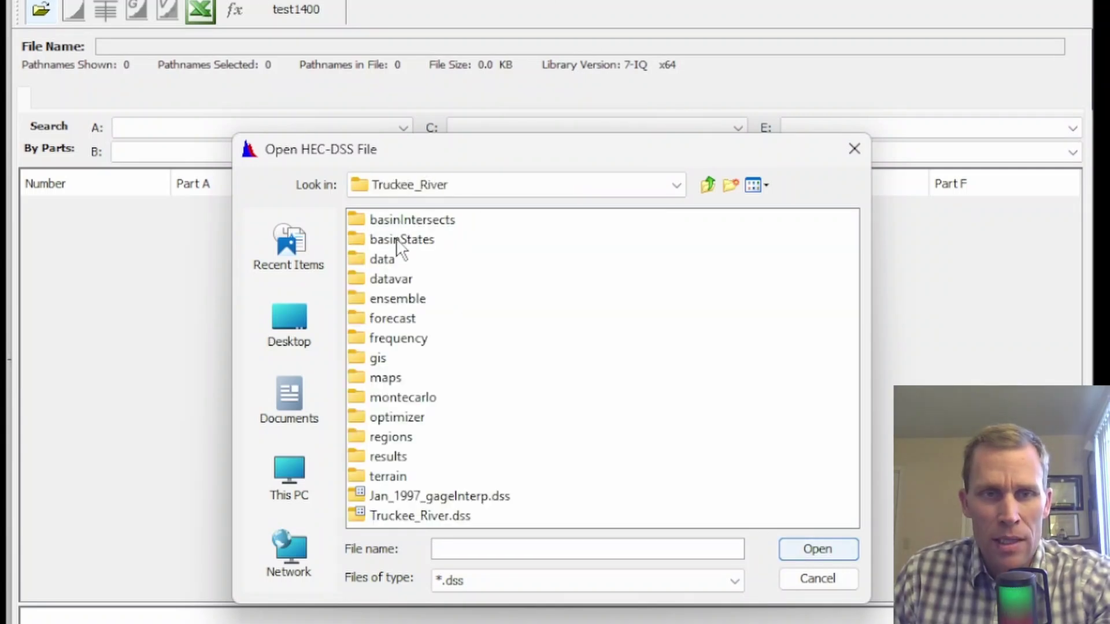
{"action": "double_click", "coordinate": [383, 263]}
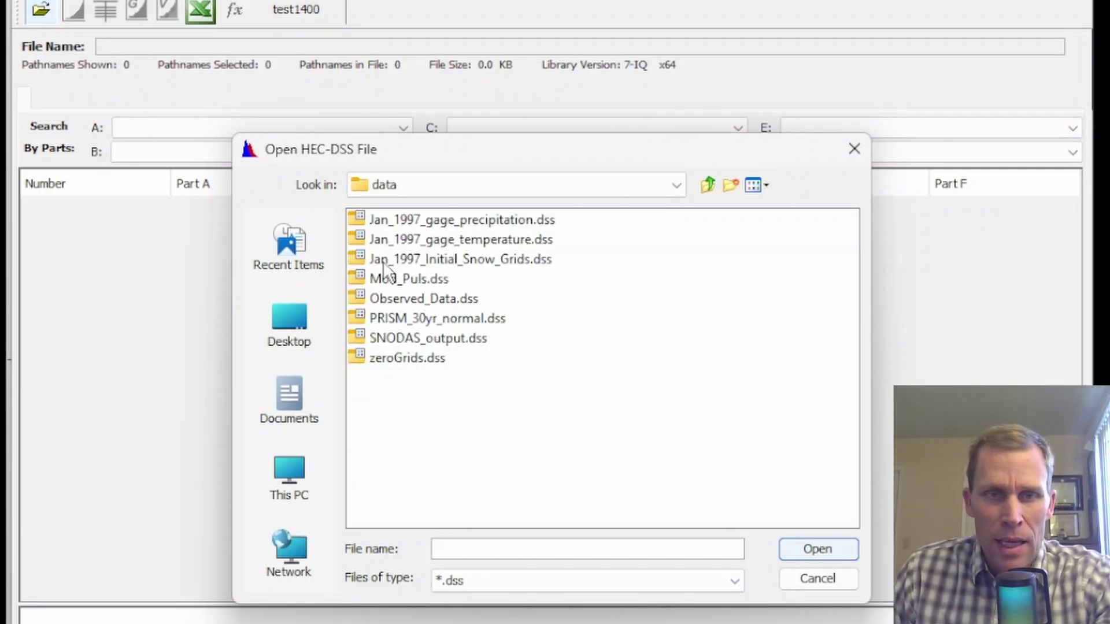
{"action": "left_click", "coordinate": [425, 243]}
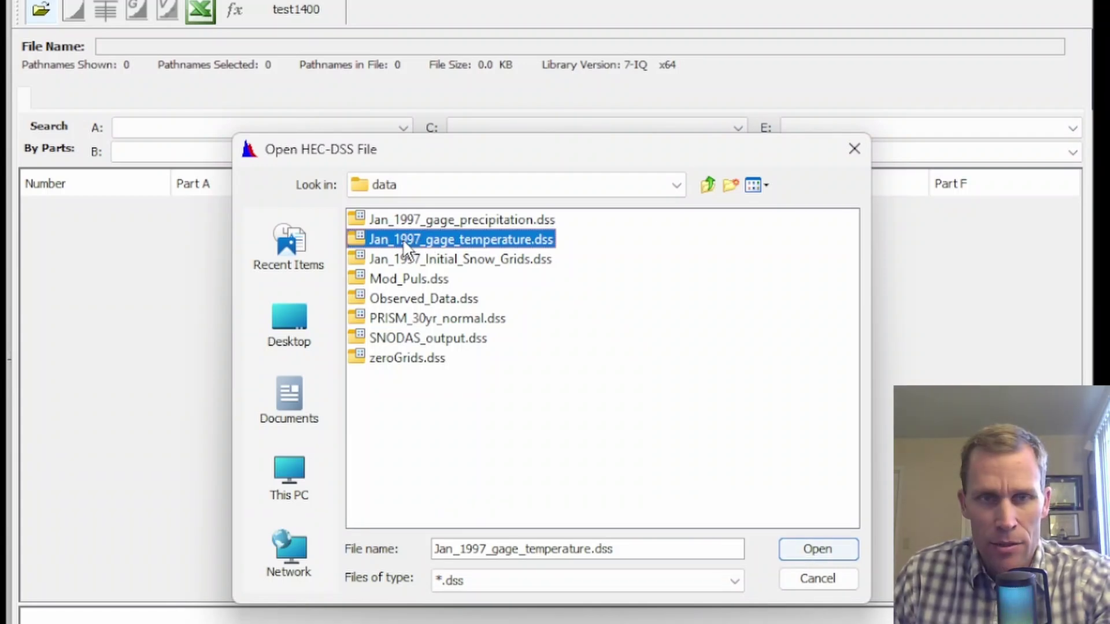
{"action": "left_click", "coordinate": [790, 548]}
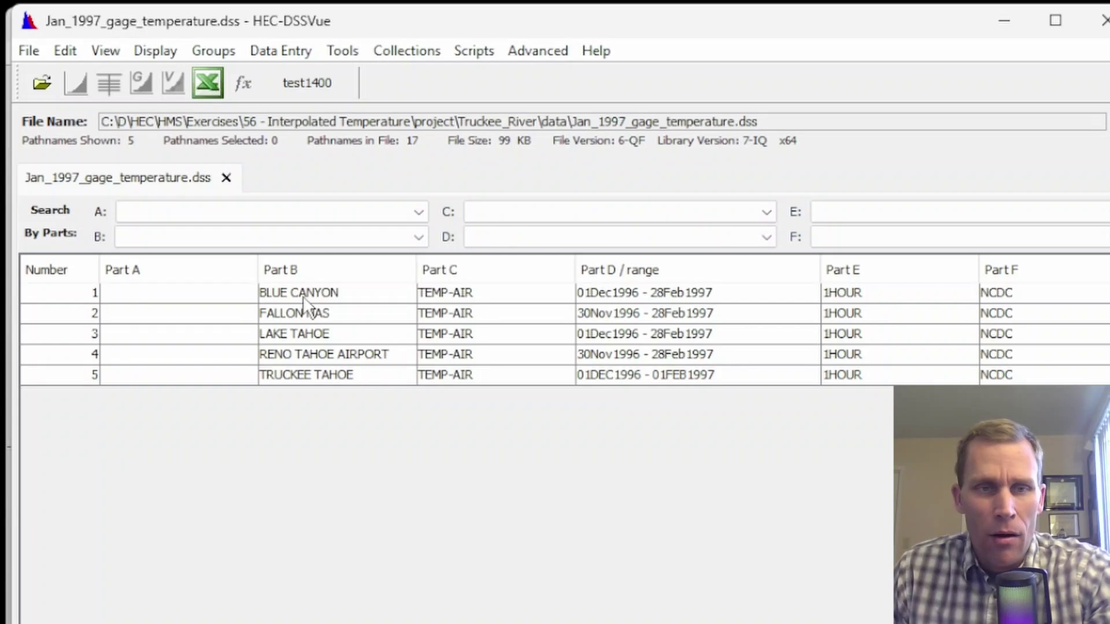
Plot all five TEMP-AIR gage records together and zoom in on the first days of December 1996
{"action": "left_click", "coordinate": [303, 296]}
{"action": "left_click", "coordinate": [332, 381], "text": "shift"}
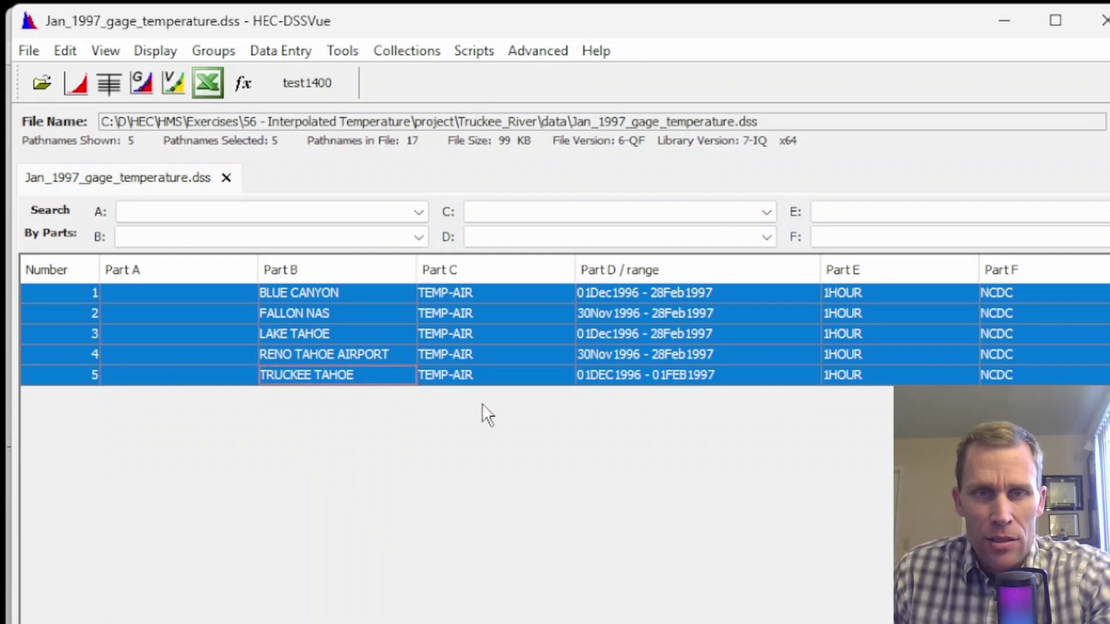
{"action": "left_click", "coordinate": [77, 82]}
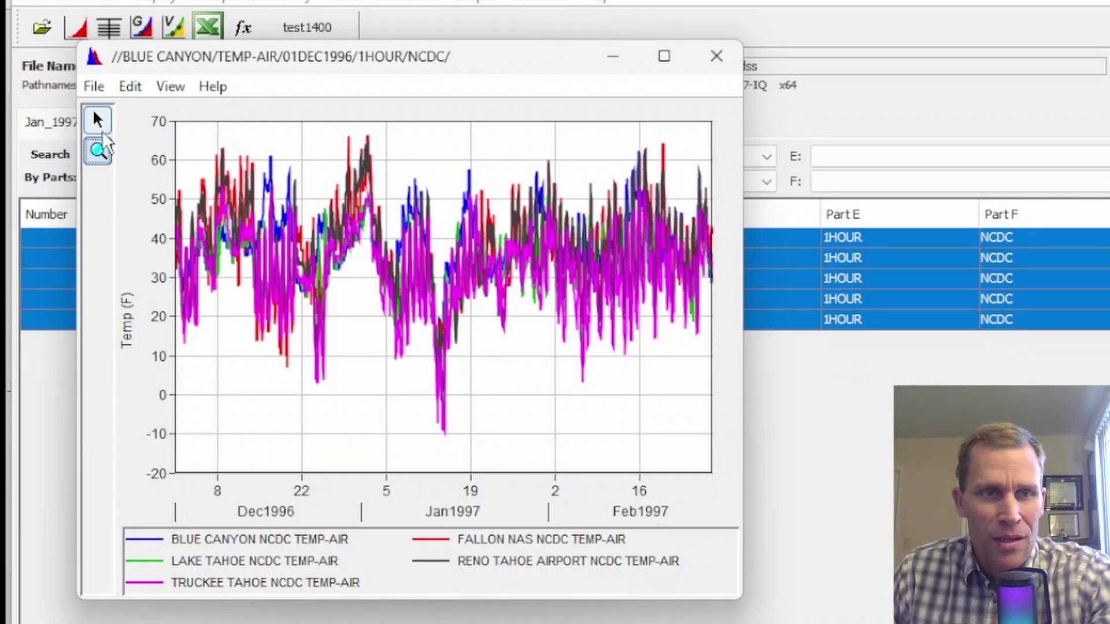
{"action": "left_click_drag", "start_coordinate": [175, 135], "coordinate": [214, 340]}
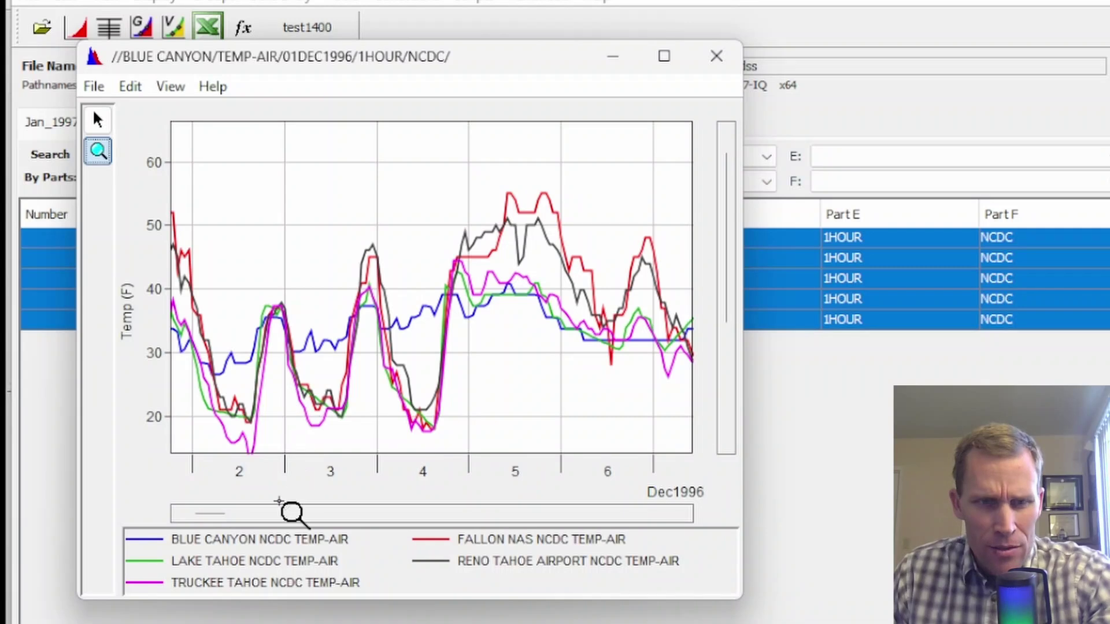
Move the temperature plot to mid-December 1996, tabulate the five gage records and review the table through late February 1997
{"action": "left_click_drag", "start_coordinate": [220, 515], "coordinate": [273, 516]}
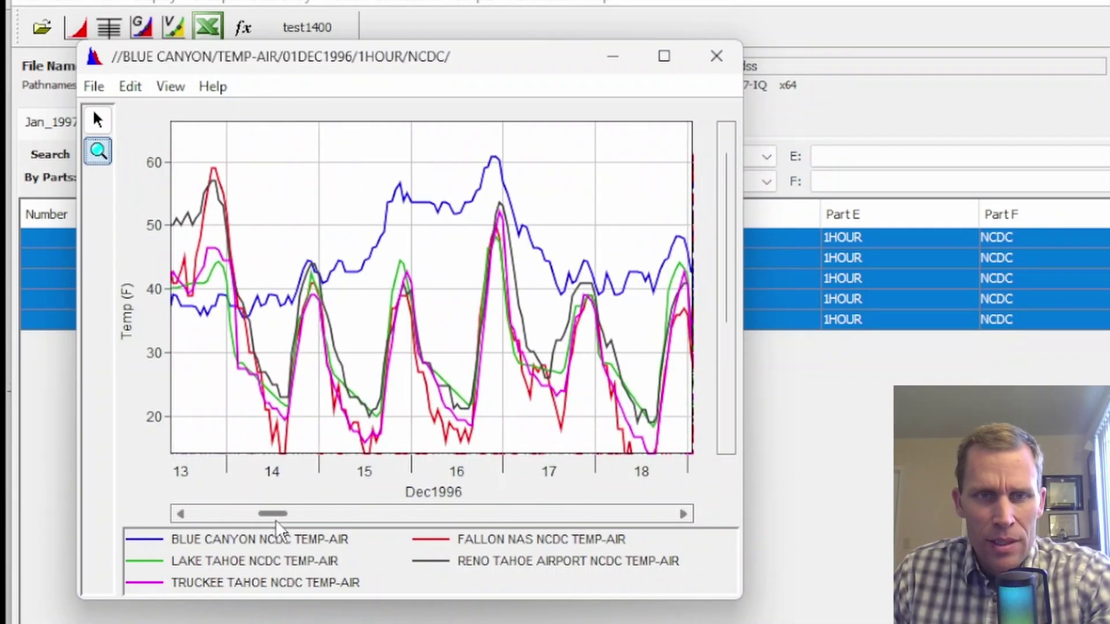
{"action": "left_click", "coordinate": [95, 88]}
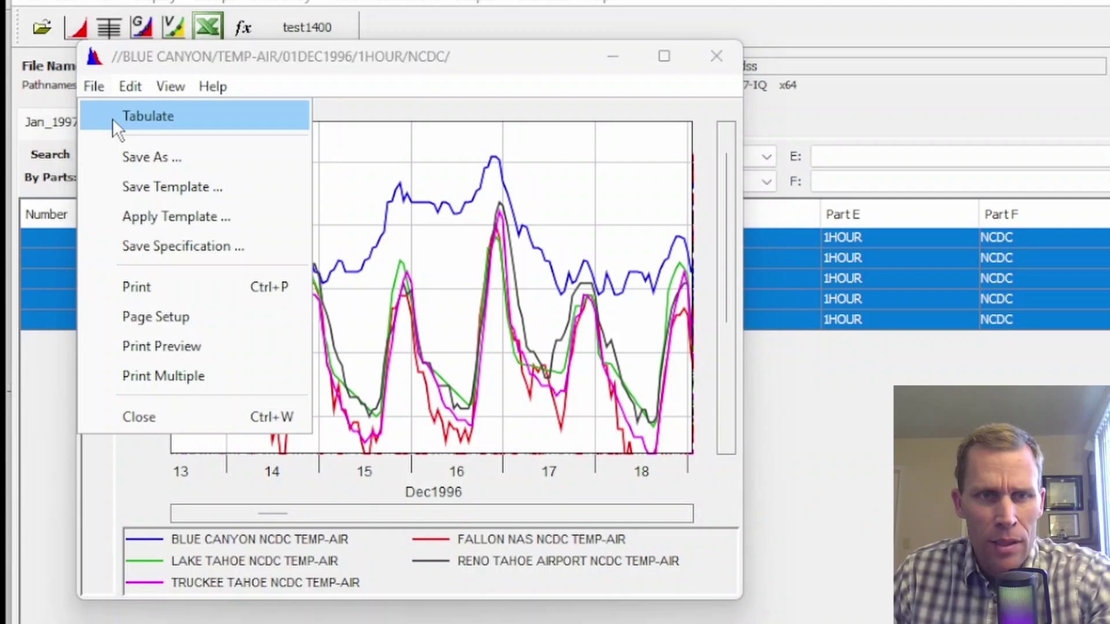
{"action": "left_click", "coordinate": [112, 116]}
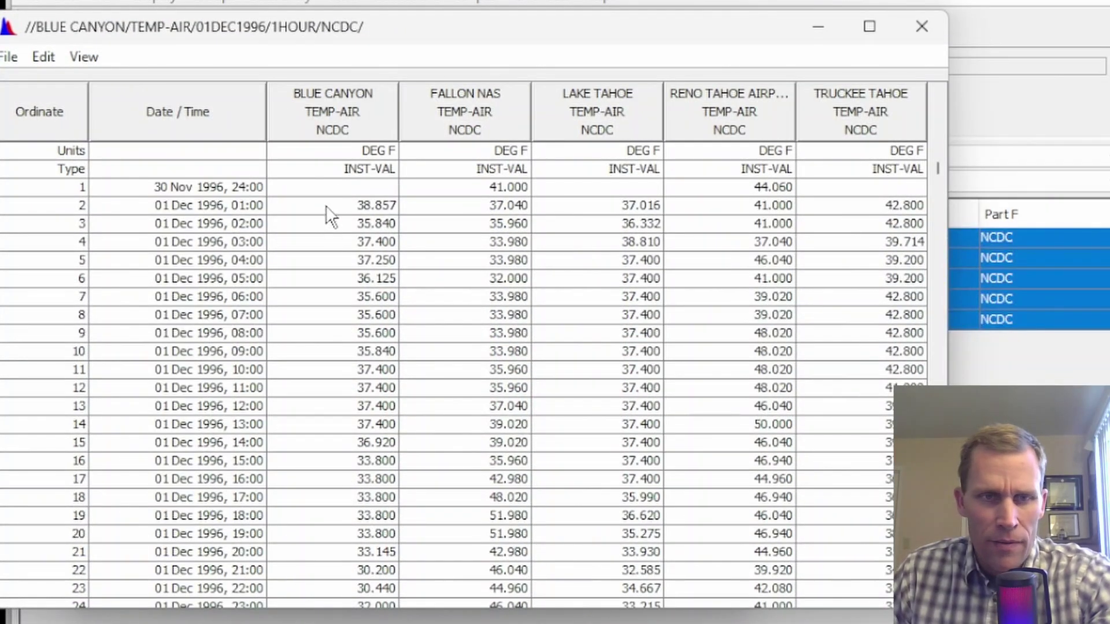
{"action": "left_click_drag", "start_coordinate": [332, 224], "coordinate": [865, 499]}
{"action": "left_click_drag", "start_coordinate": [938, 165], "coordinate": [938, 157]}
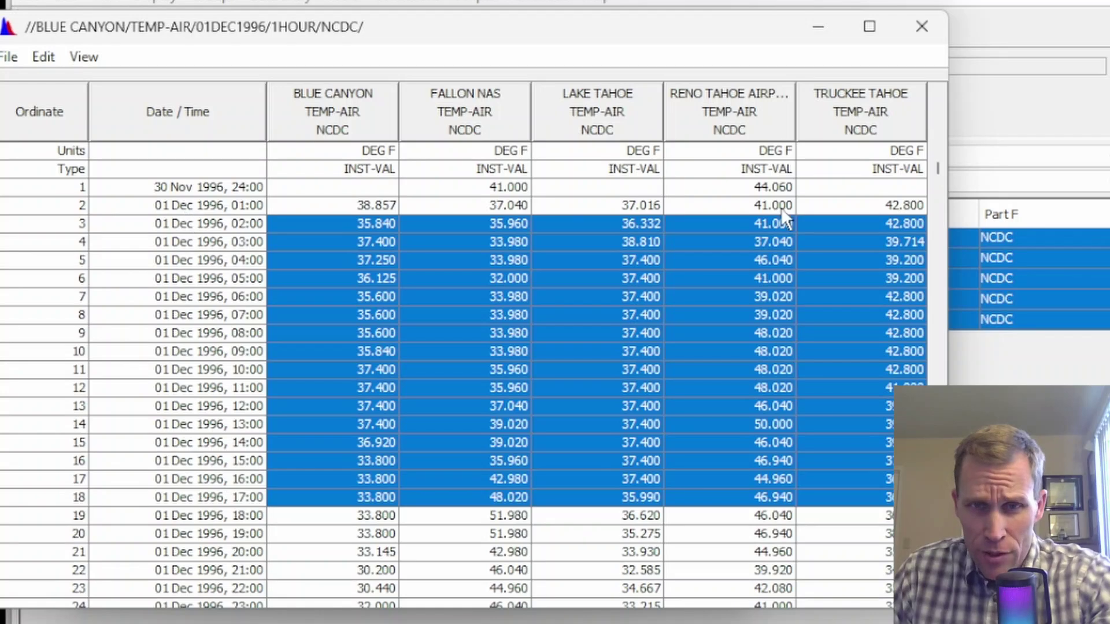
{"action": "left_click_drag", "start_coordinate": [937, 168], "coordinate": [942, 324]}
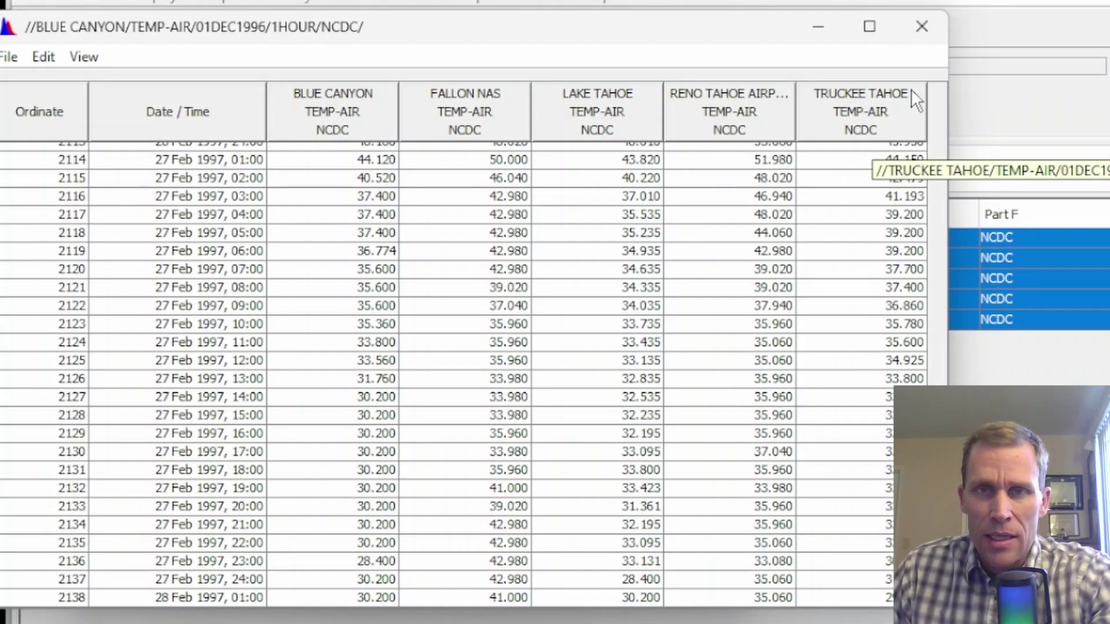
{"action": "left_click", "coordinate": [923, 26]}
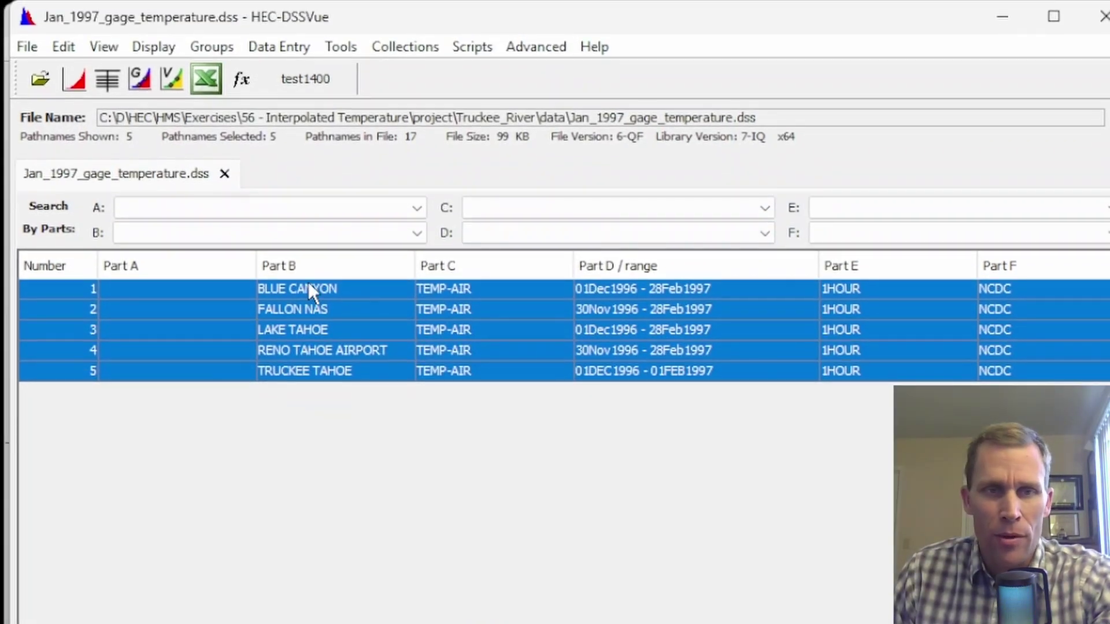
{"action": "left_click", "coordinate": [307, 247]}
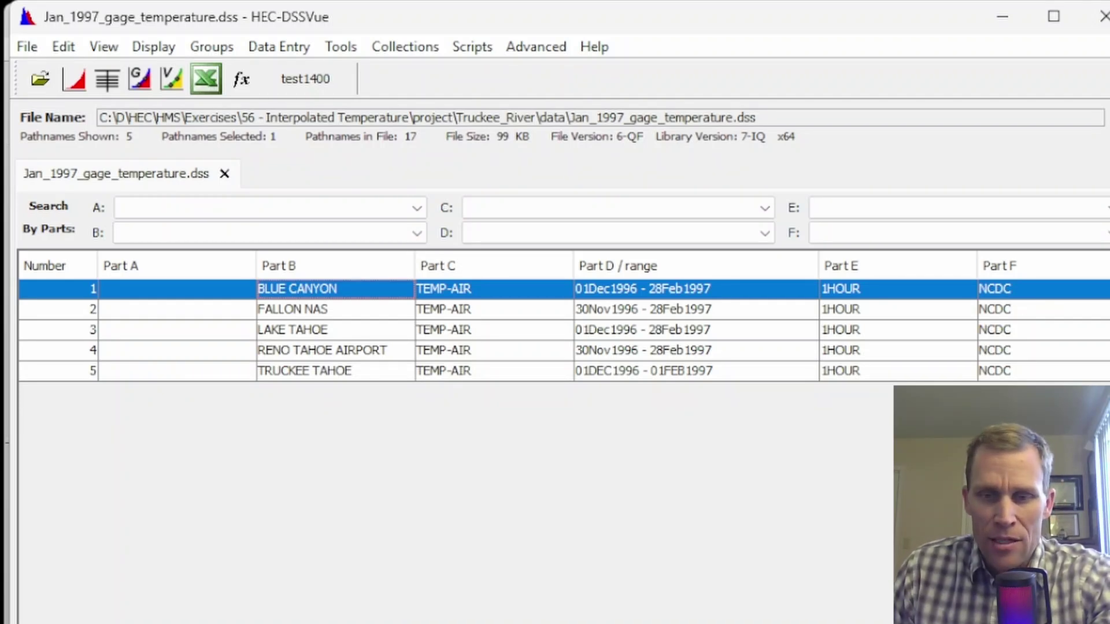
Switch to HEC-HMS and browse the five temperature gages in the project's time-series data, from BLUE CANYON - NYACK ARPT to TRUCKEE-TAHOE
{"action": "key", "text": "alt+Tab"}
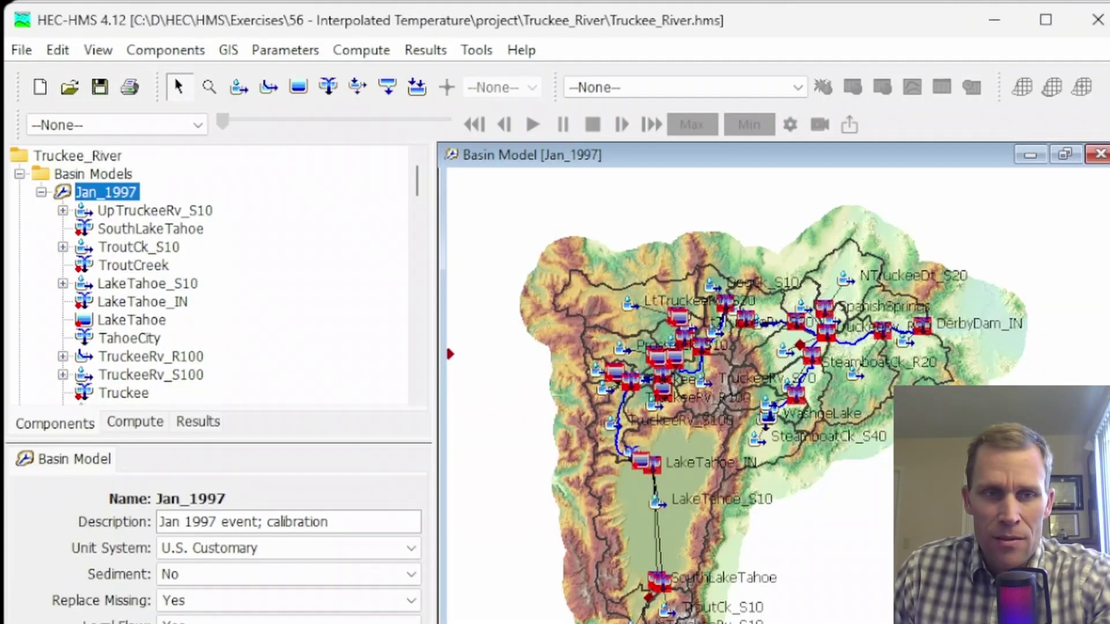
{"action": "left_click", "coordinate": [19, 174]}
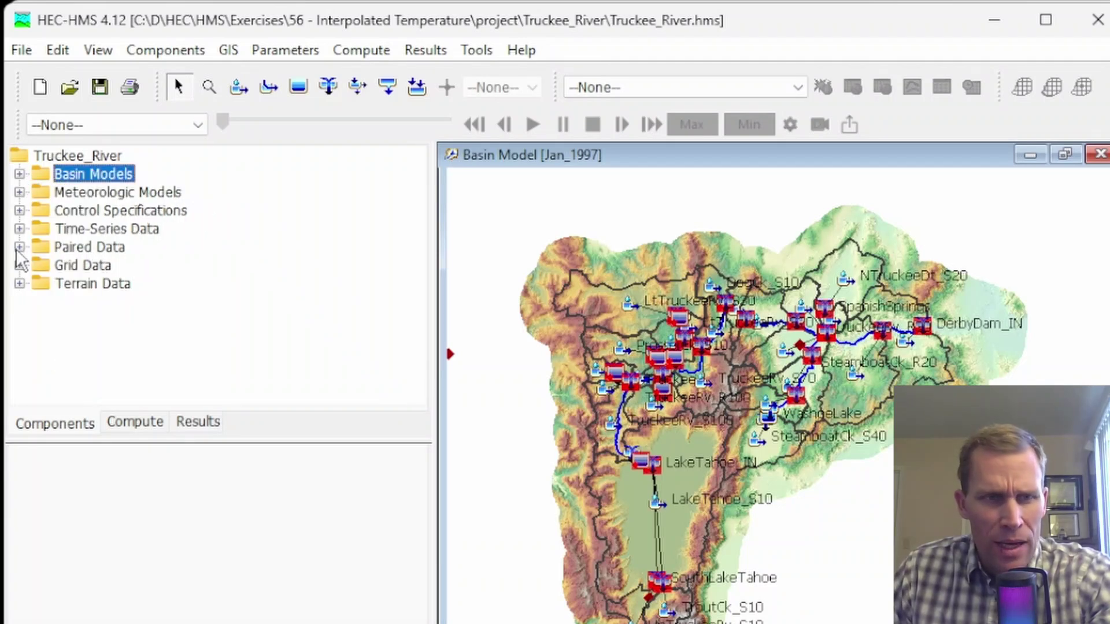
{"action": "left_click", "coordinate": [20, 229]}
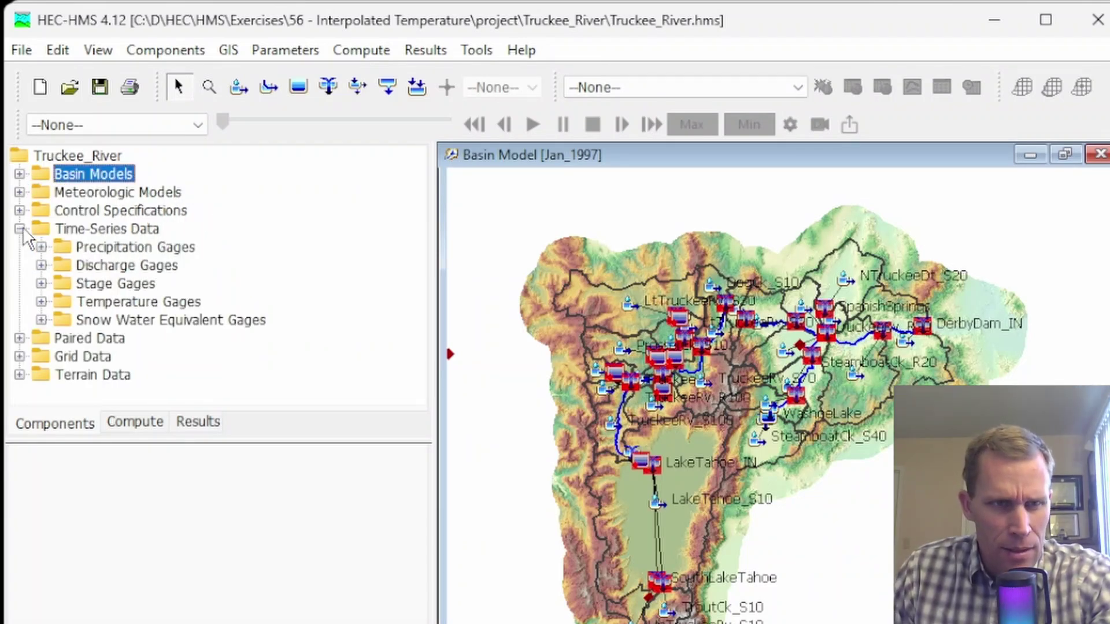
{"action": "left_click", "coordinate": [41, 302]}
{"action": "left_click", "coordinate": [81, 320]}
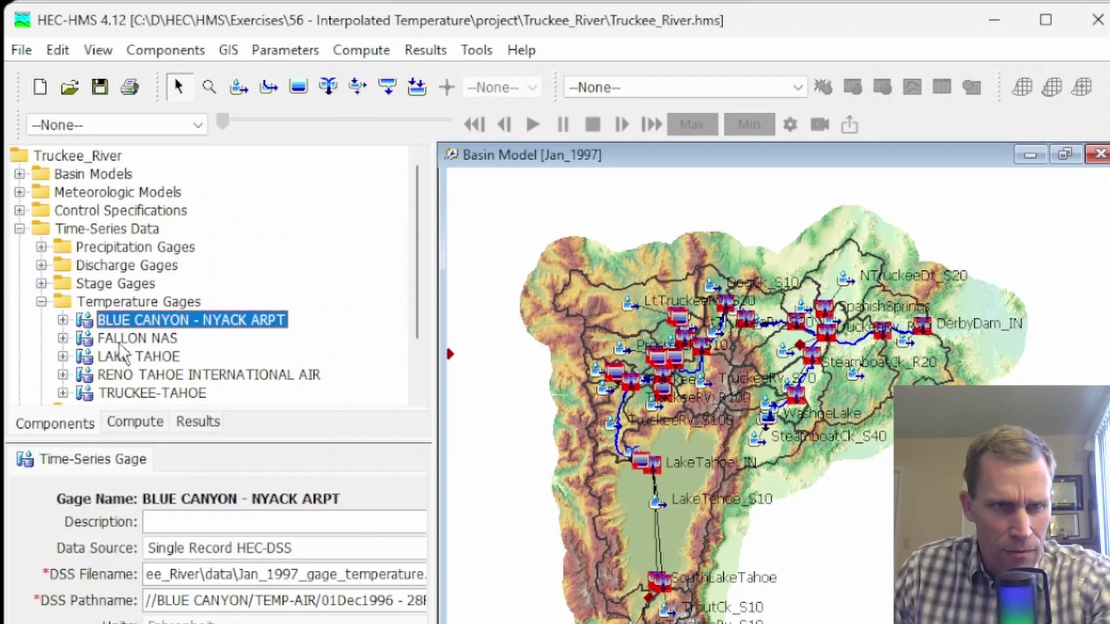
{"action": "left_click", "coordinate": [122, 345]}
{"action": "left_click", "coordinate": [123, 362]}
{"action": "left_click", "coordinate": [125, 380]}
{"action": "left_click", "coordinate": [128, 396]}
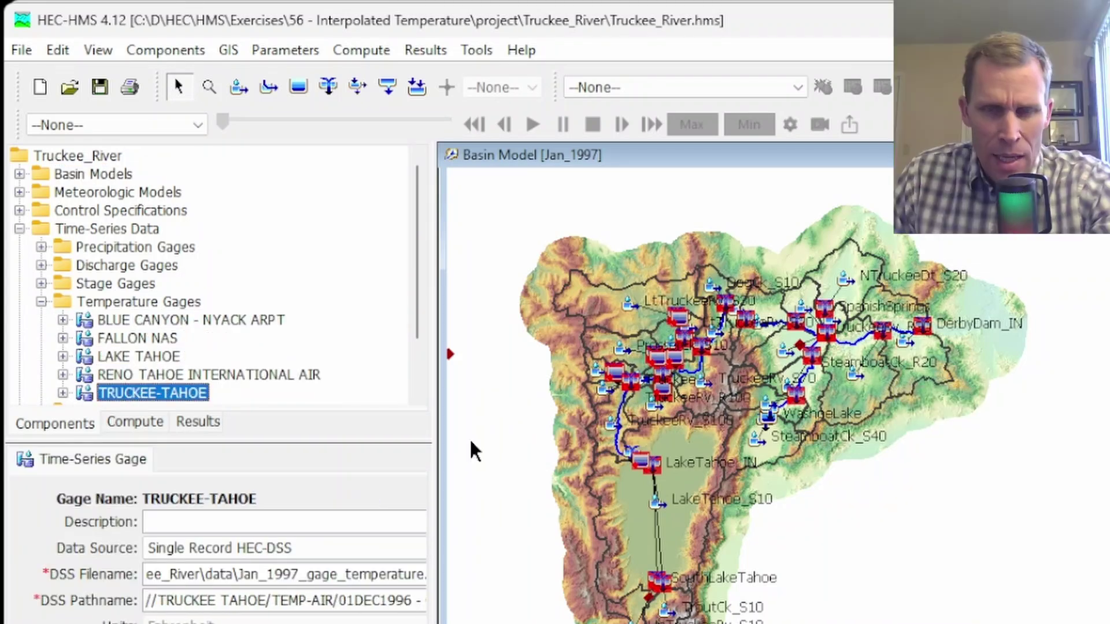
Examine where the temperature gages lie in and around the watershed on the Jan_1997 basin map
{"action": "scroll", "coordinate": [867, 512], "scroll_direction": "down", "scroll_amount": 2}
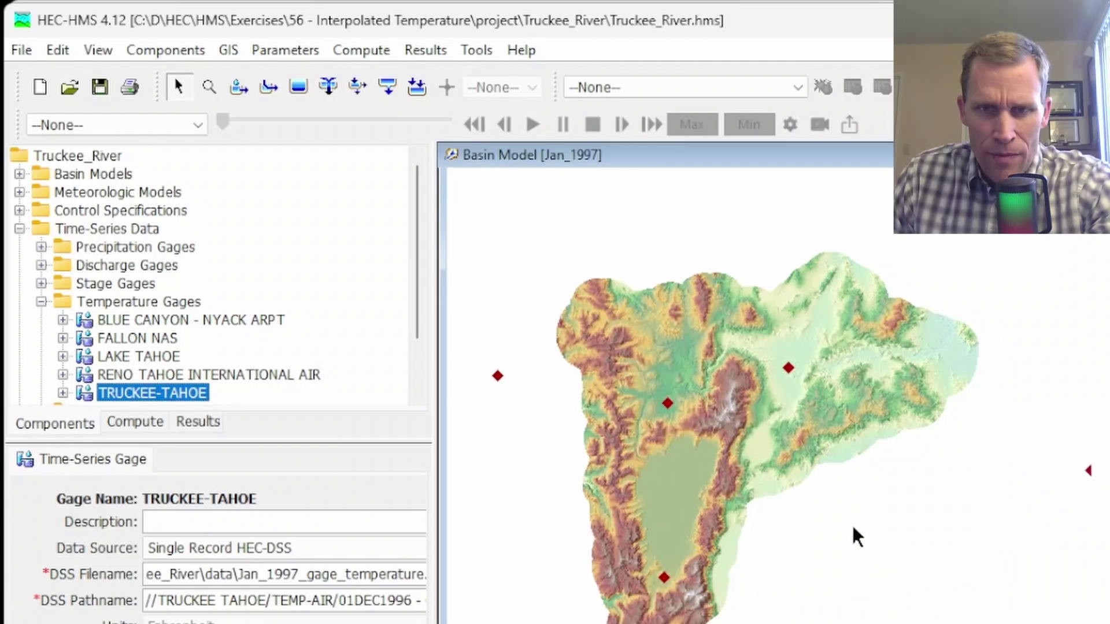
{"action": "left_click_drag", "start_coordinate": [854, 527], "coordinate": [831, 480]}
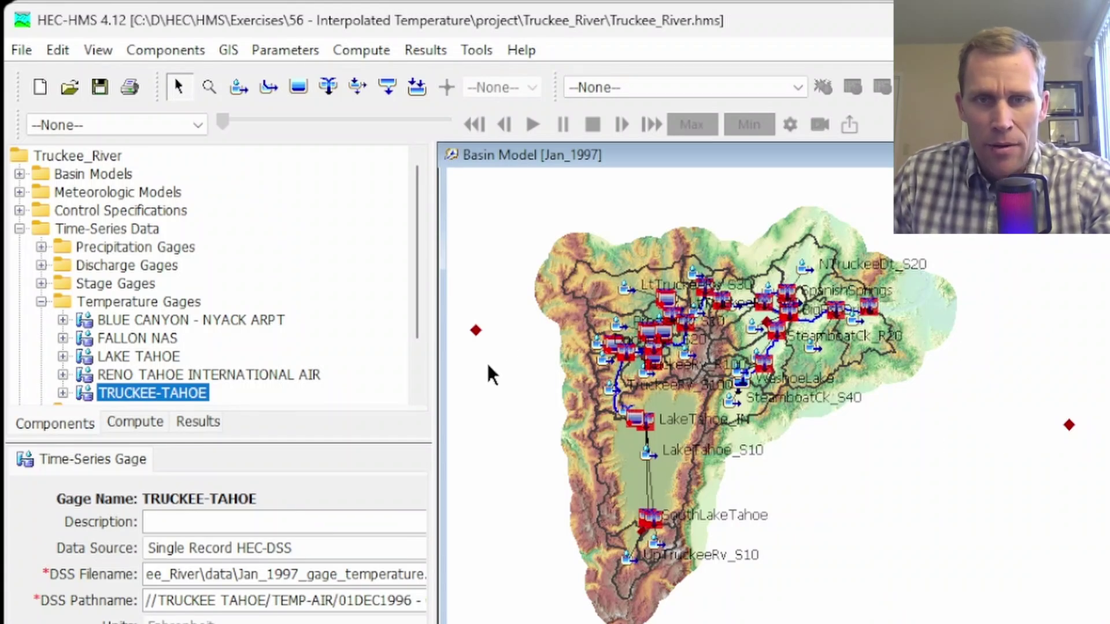
{"action": "mouse_move", "coordinate": [899, 522]}
{"action": "left_mouse_down"}
{"action": "mouse_move", "coordinate": [892, 490]}
{"action": "mouse_move", "coordinate": [901, 516]}
{"action": "left_mouse_up"}
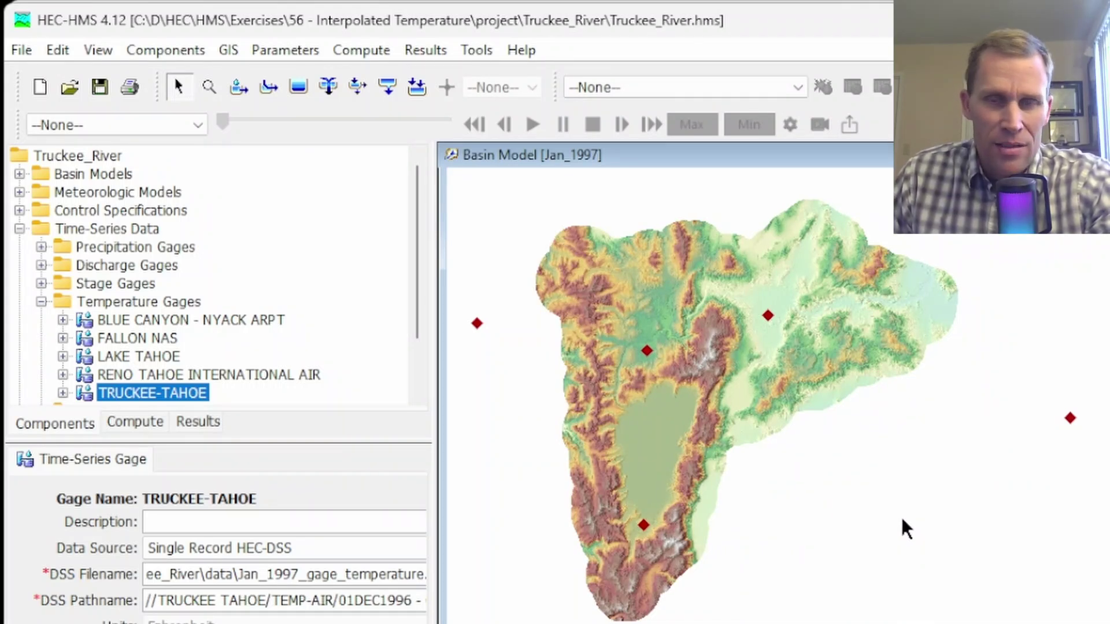
{"action": "left_click_drag", "start_coordinate": [900, 519], "coordinate": [898, 522]}
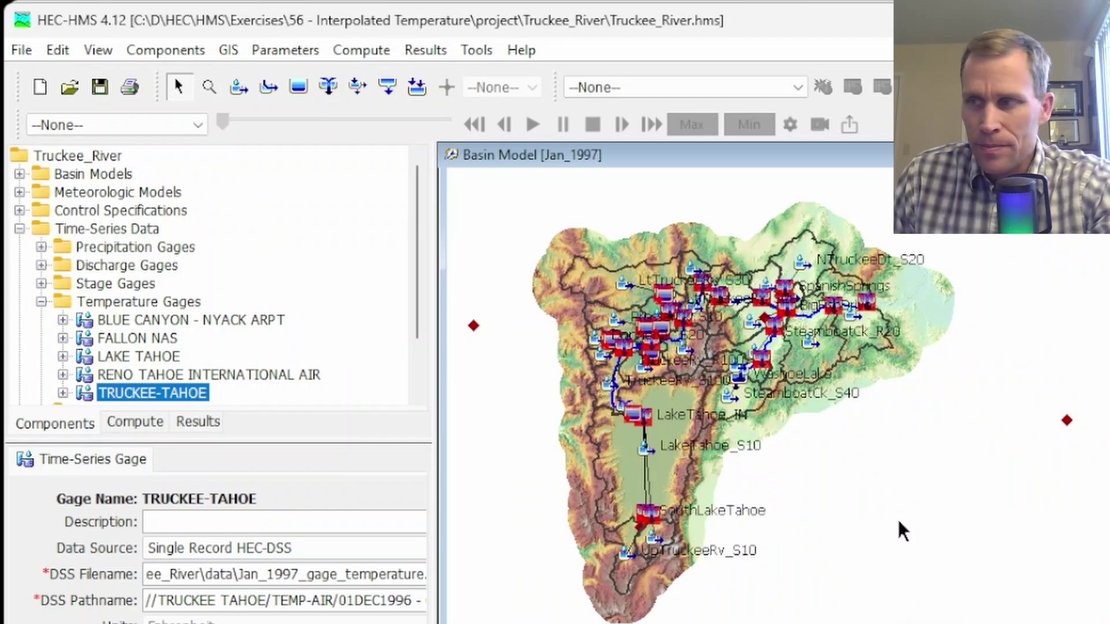
Inspect the DSS filename, DSS pathname and elevation of the BLUE CANYON - NYACK ARPT temperature gage
{"action": "left_click", "coordinate": [127, 320]}
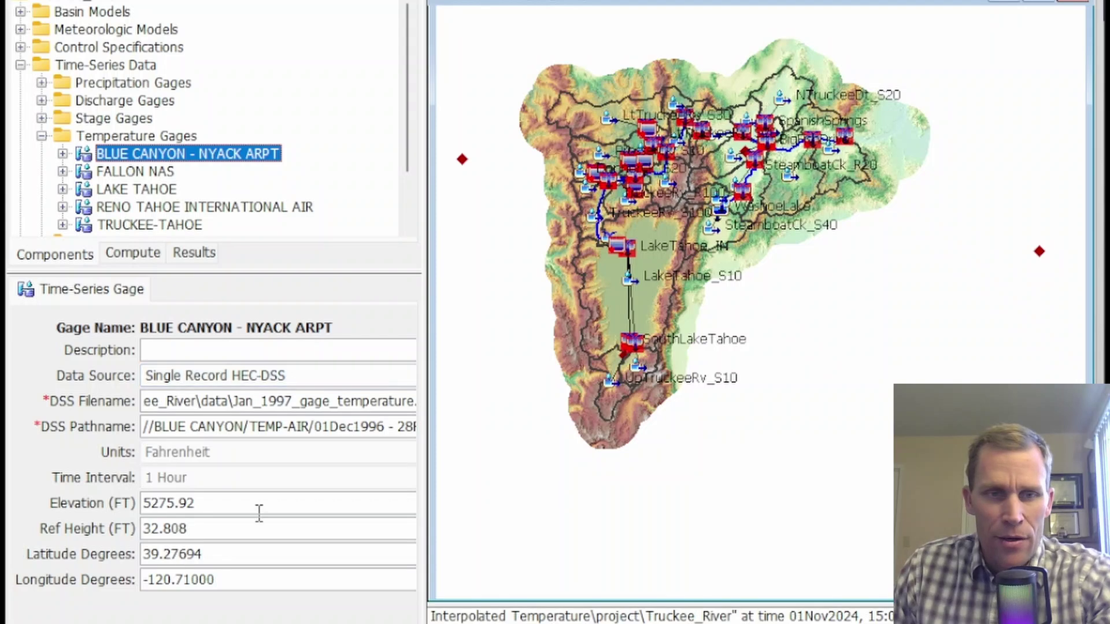
{"action": "left_click_drag", "start_coordinate": [273, 401], "coordinate": [417, 403]}
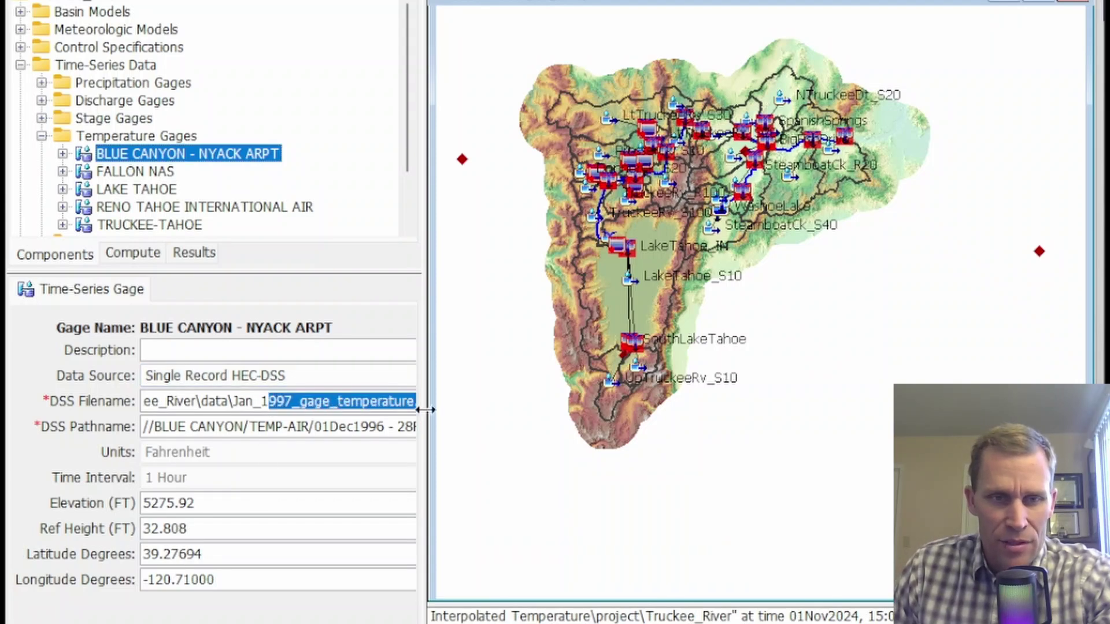
{"action": "left_click_drag", "start_coordinate": [297, 427], "coordinate": [434, 440]}
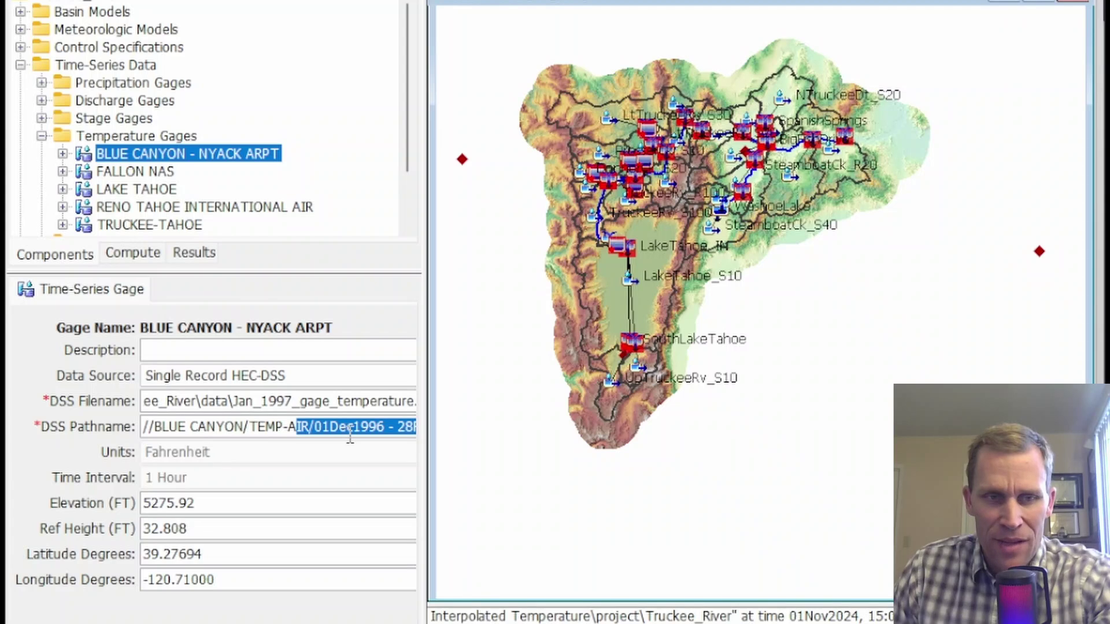
{"action": "double_click", "coordinate": [218, 503]}
{"action": "left_click", "coordinate": [218, 503]}
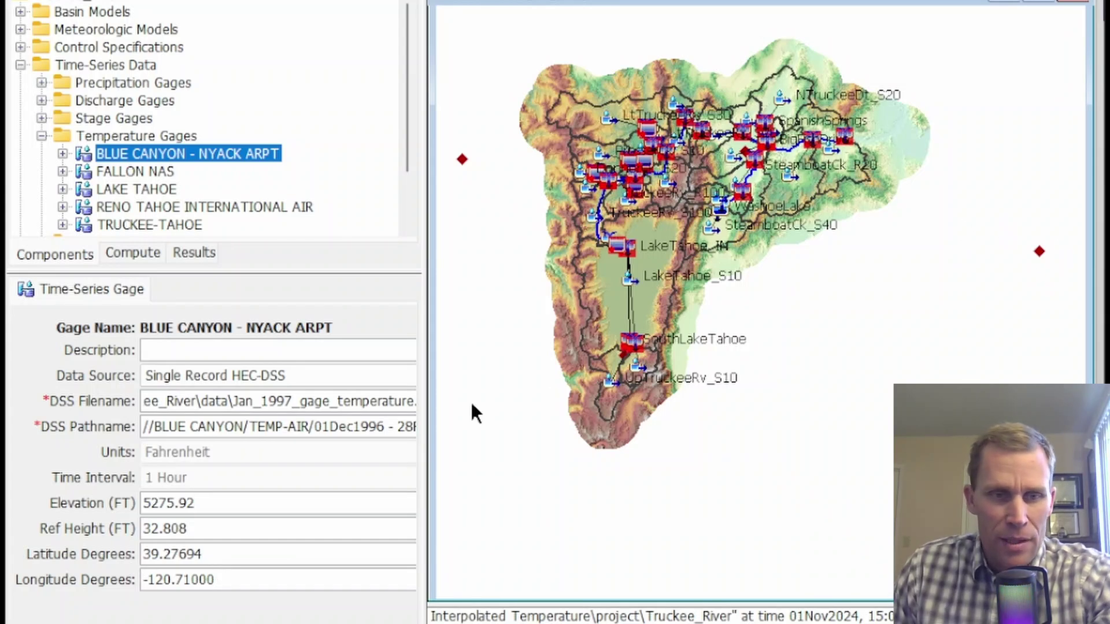
Inspect the FALLON NAS and LAKE TAHOE temperature gage settings, checking LAKE TAHOE's longitude
{"action": "left_click", "coordinate": [114, 173]}
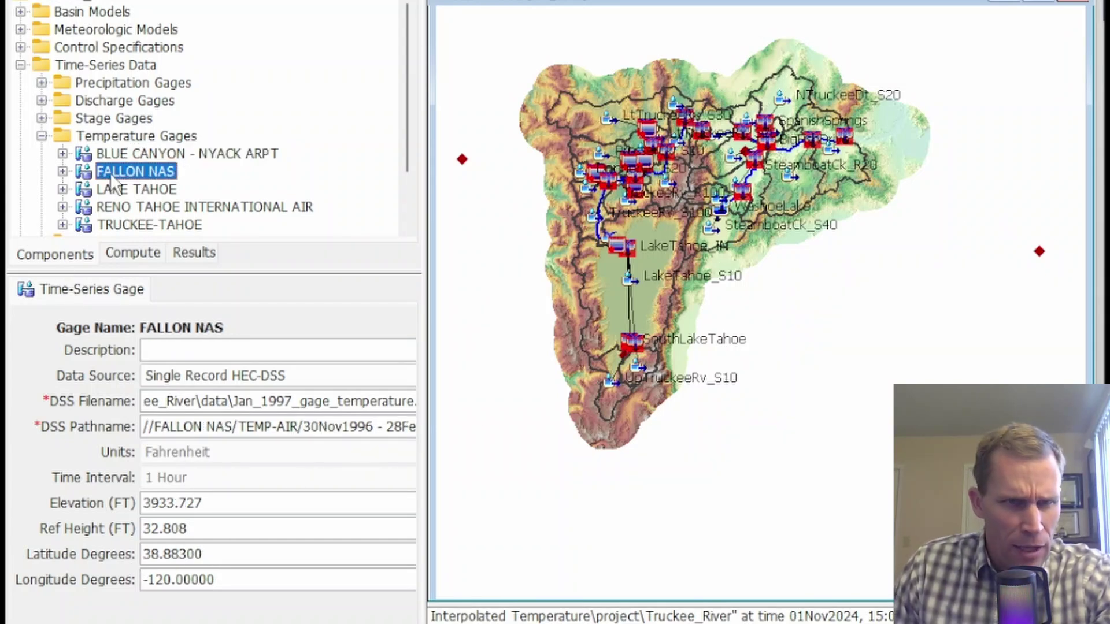
{"action": "left_click", "coordinate": [125, 194]}
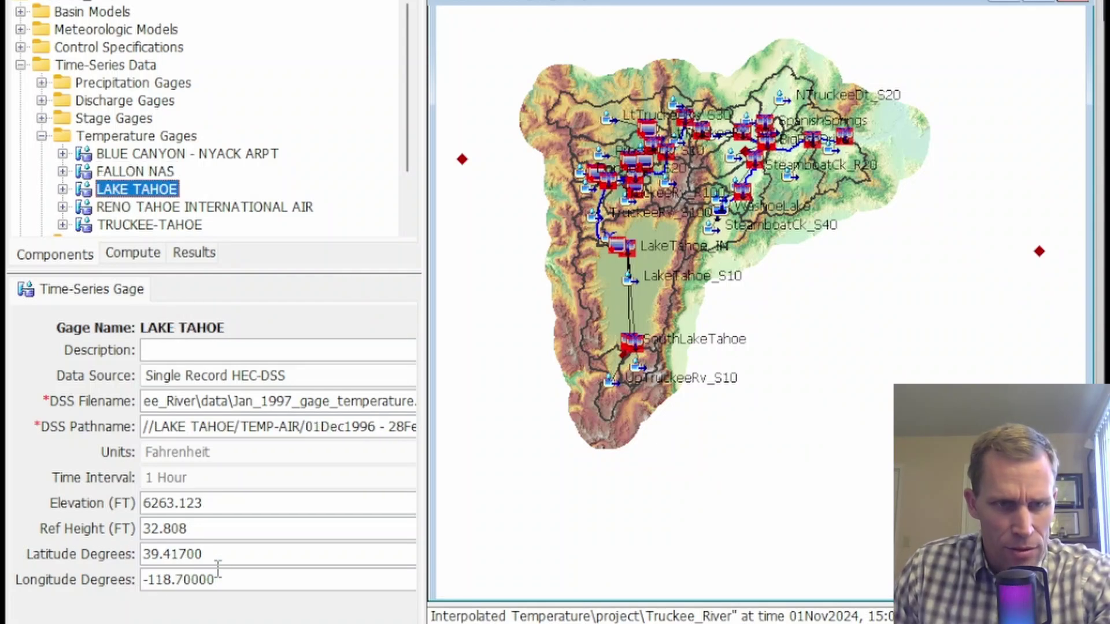
{"action": "left_click_drag", "start_coordinate": [232, 576], "coordinate": [119, 573]}
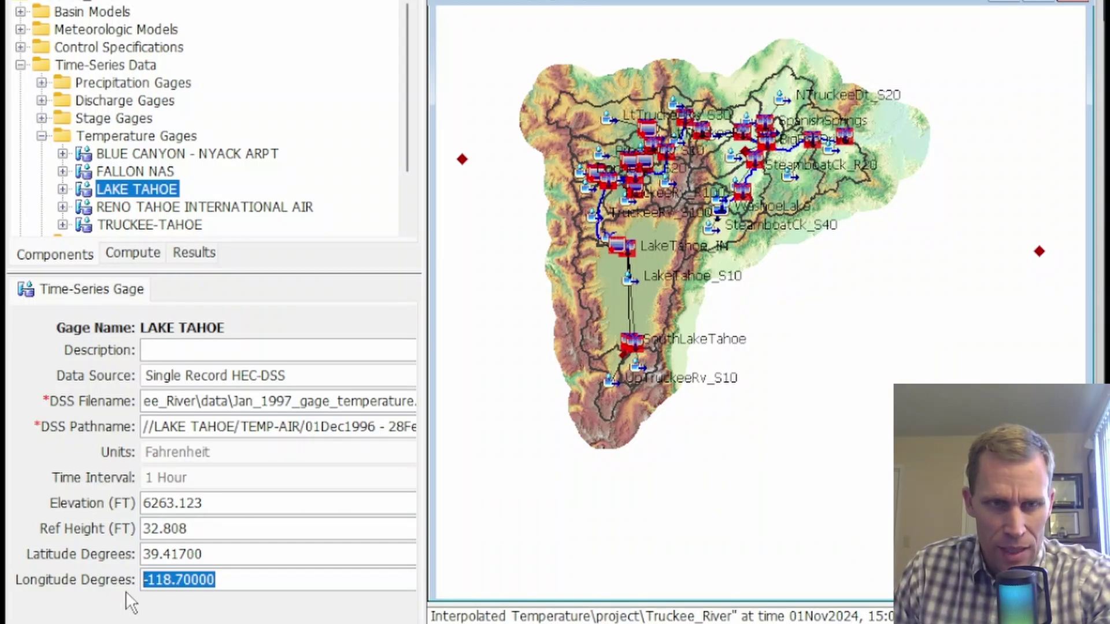
Compare the elevation, latitude and longitude settings across all five temperature gages, returning to LAKE TAHOE
{"action": "left_click", "coordinate": [143, 155]}
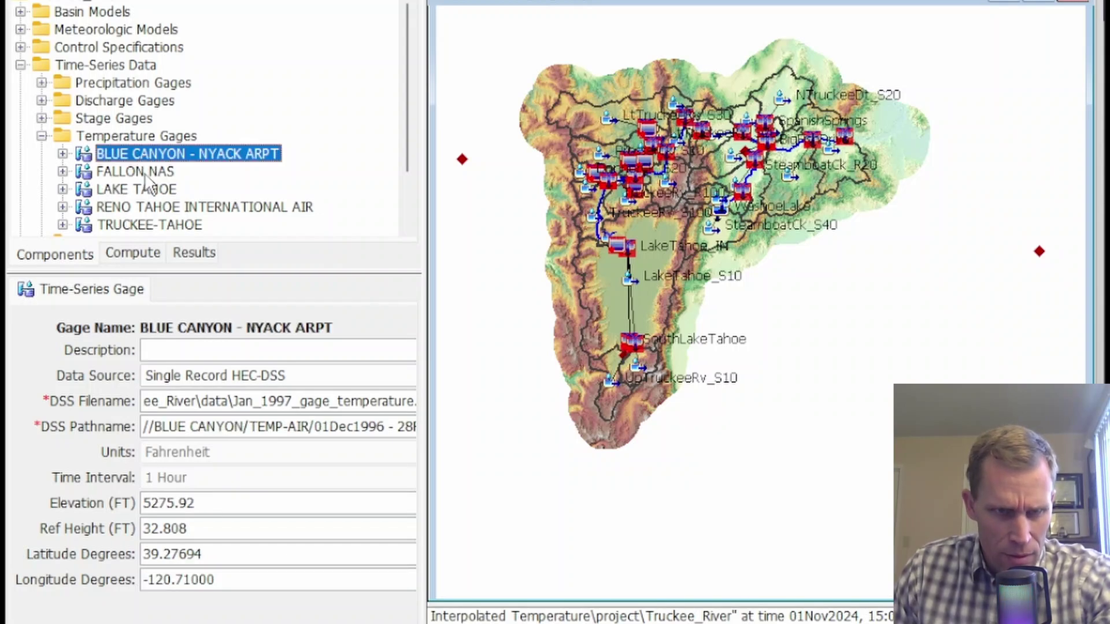
{"action": "left_click", "coordinate": [146, 173]}
{"action": "left_click", "coordinate": [157, 191]}
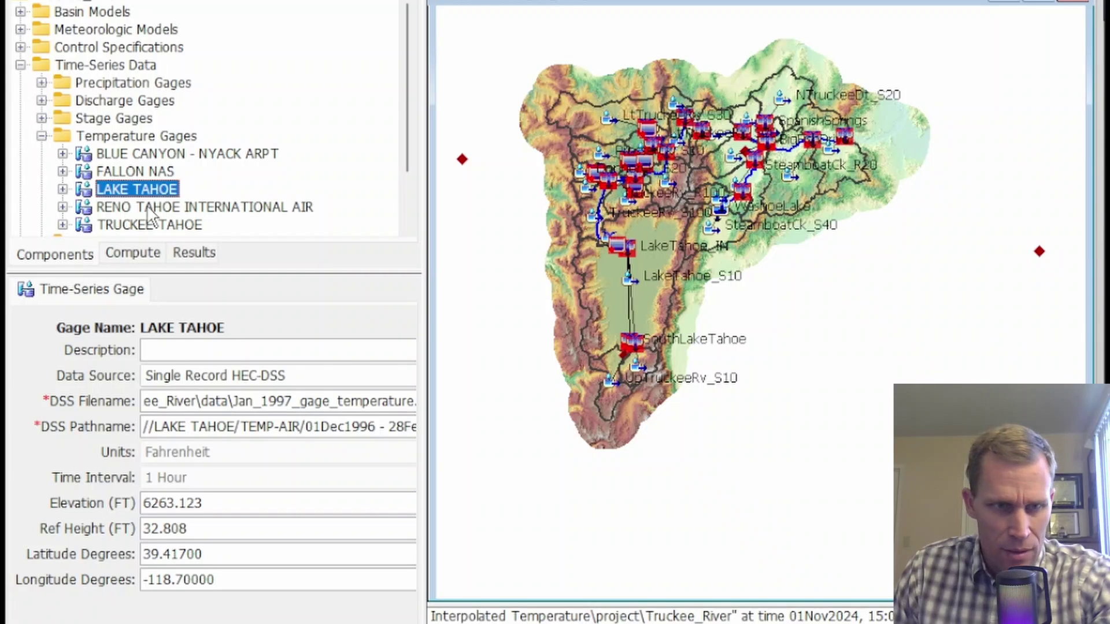
{"action": "left_click", "coordinate": [148, 207]}
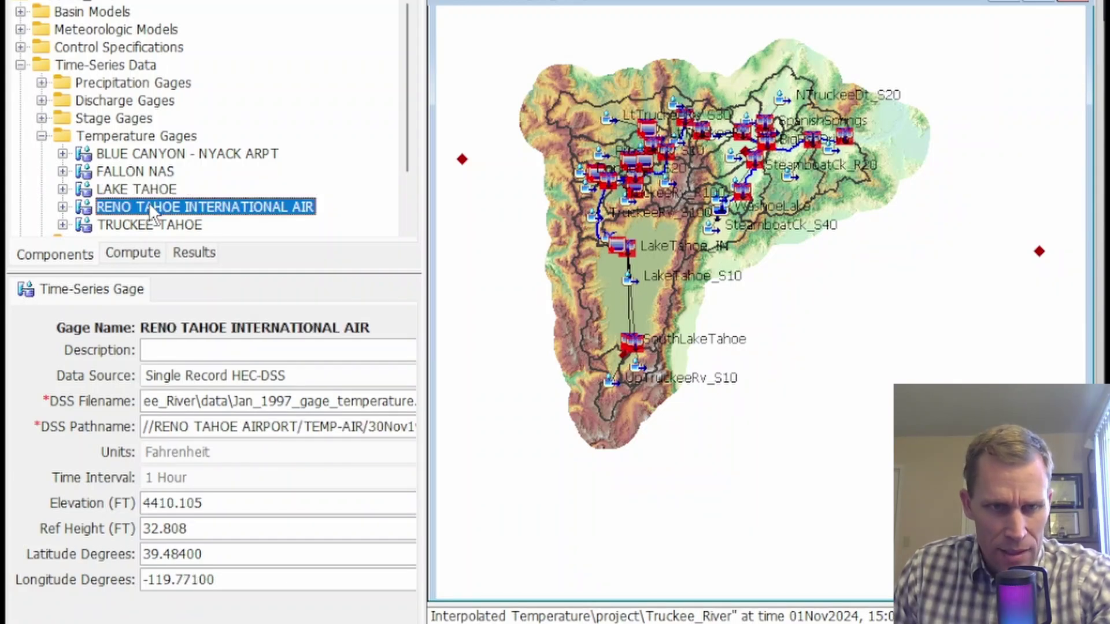
{"action": "left_click", "coordinate": [163, 224]}
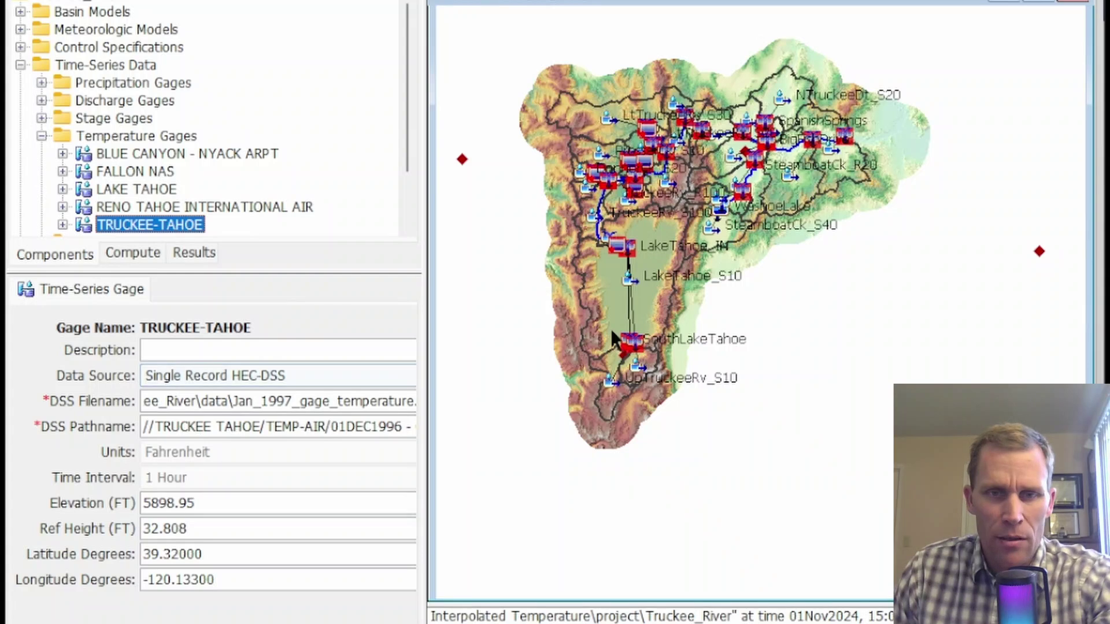
{"action": "left_click", "coordinate": [128, 181]}
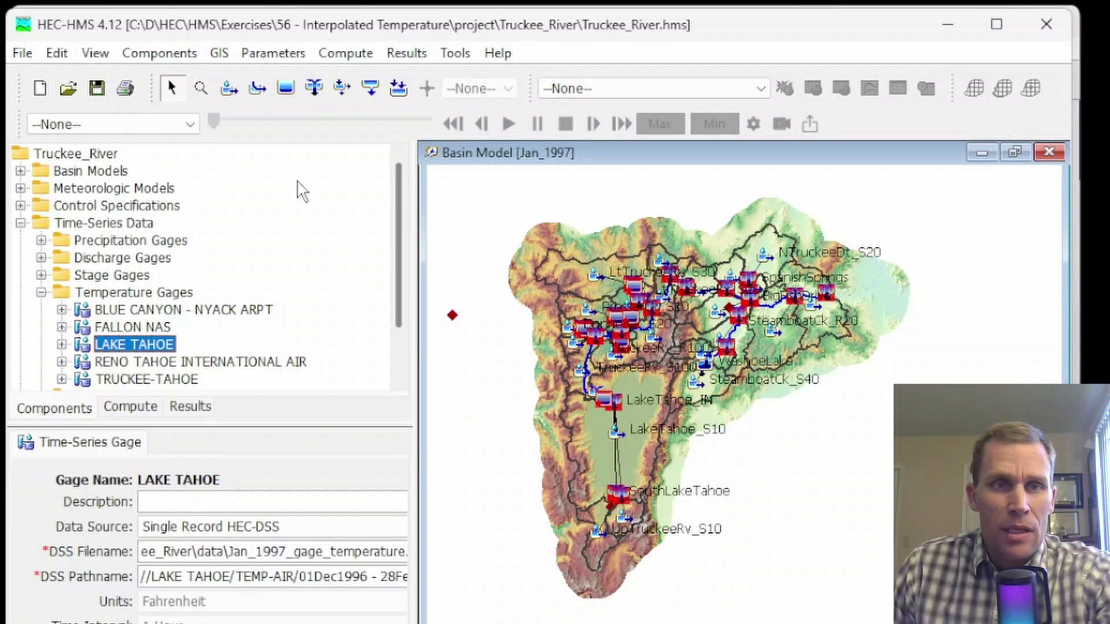
Review the Jan_1997 basin model's coordinate system definition and select the UpTruckeeRv_S10 subbasin on the map
{"action": "left_click", "coordinate": [222, 60]}
{"action": "left_click", "coordinate": [242, 81]}
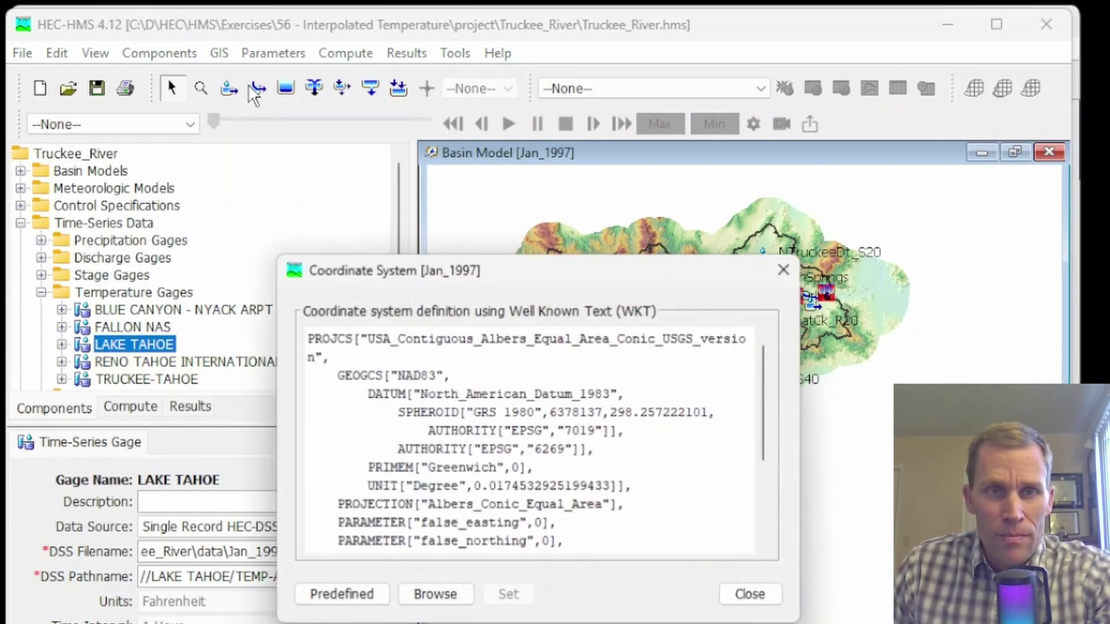
{"action": "left_click", "coordinate": [785, 269]}
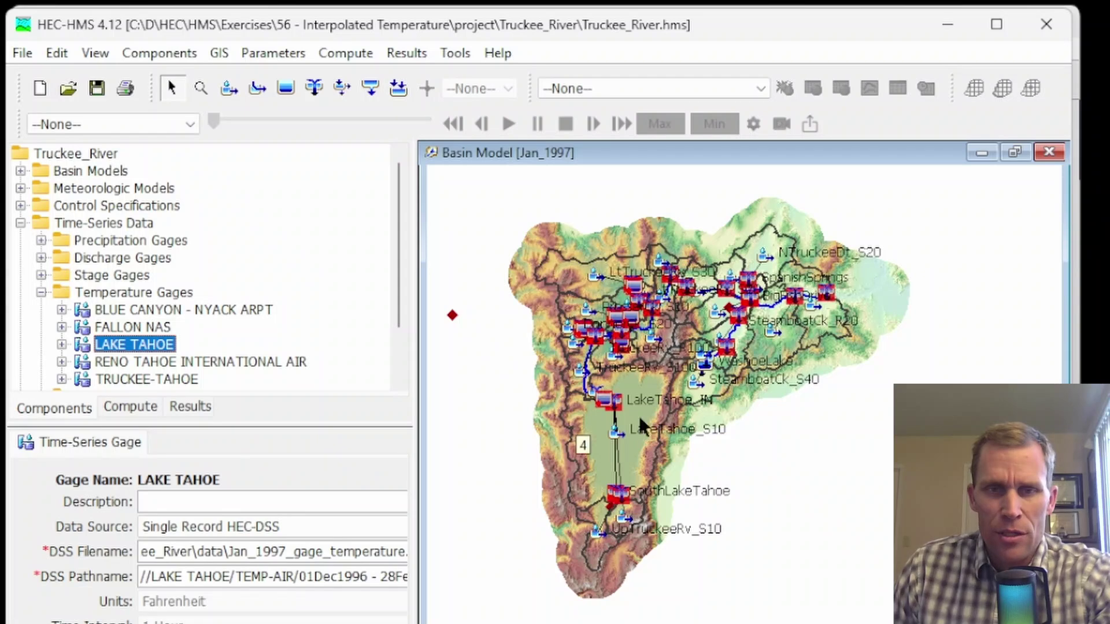
{"action": "scroll", "coordinate": [602, 565], "scroll_direction": "up", "scroll_amount": 2}
{"action": "left_click", "coordinate": [596, 544]}
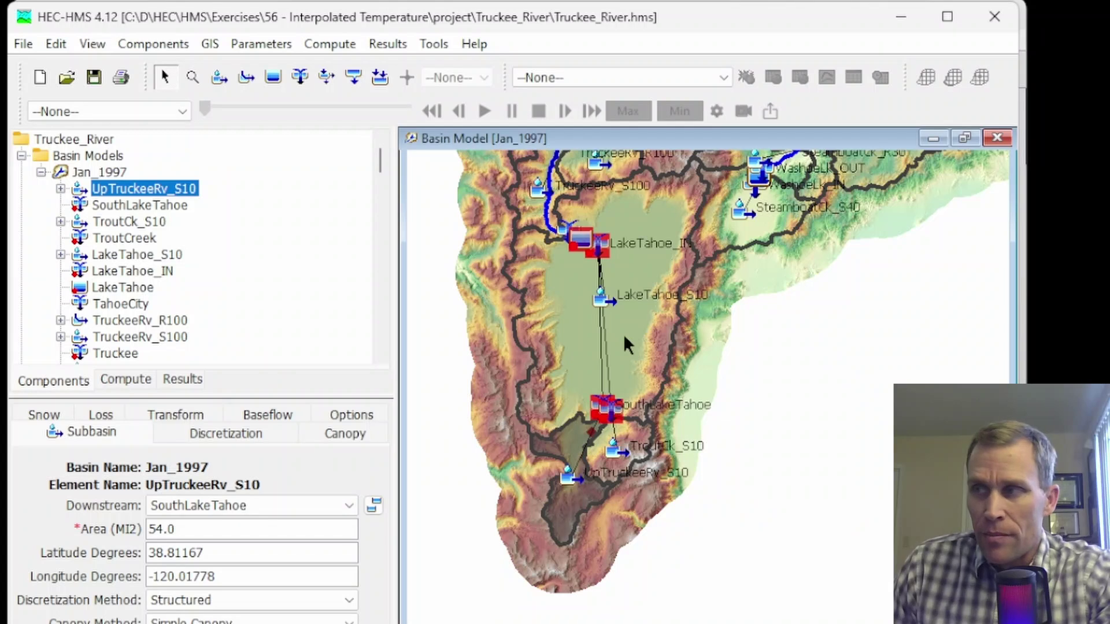
Open the Jan_1997_gageInterp meteorologic model and view its Interpolated Precipitation settings
{"action": "left_click", "coordinate": [21, 156]}
{"action": "left_click", "coordinate": [86, 175]}
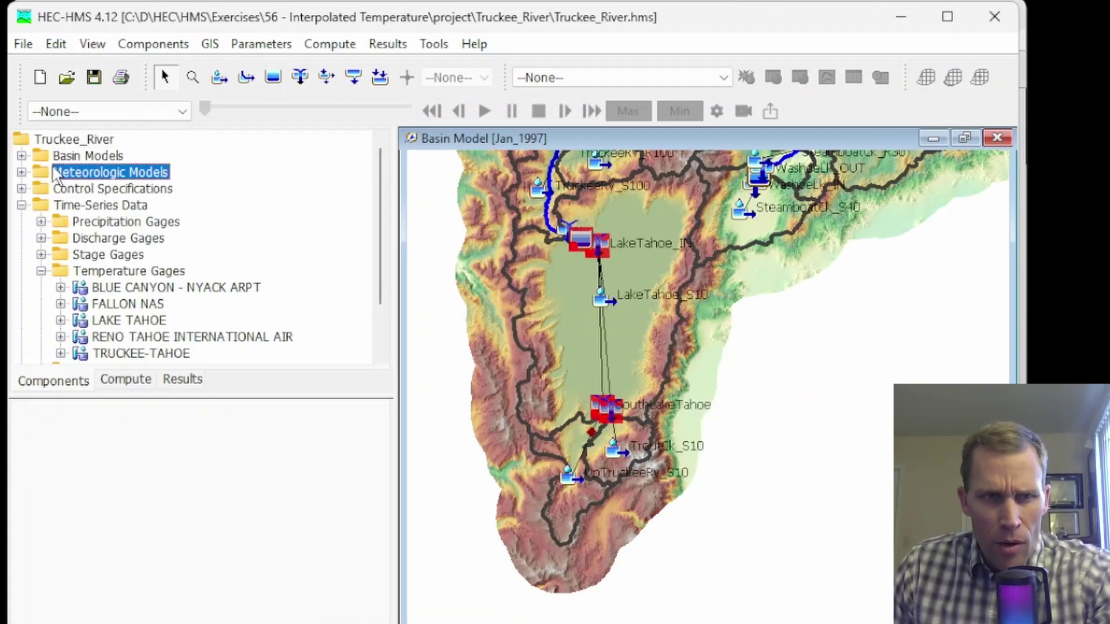
{"action": "left_click", "coordinate": [22, 172]}
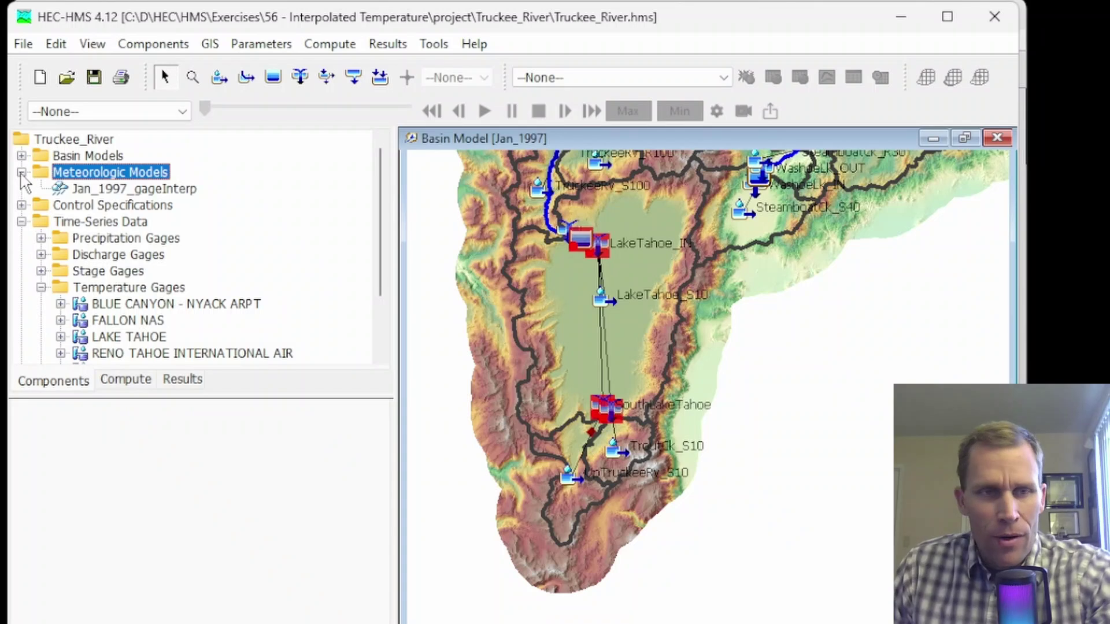
{"action": "left_click", "coordinate": [111, 195]}
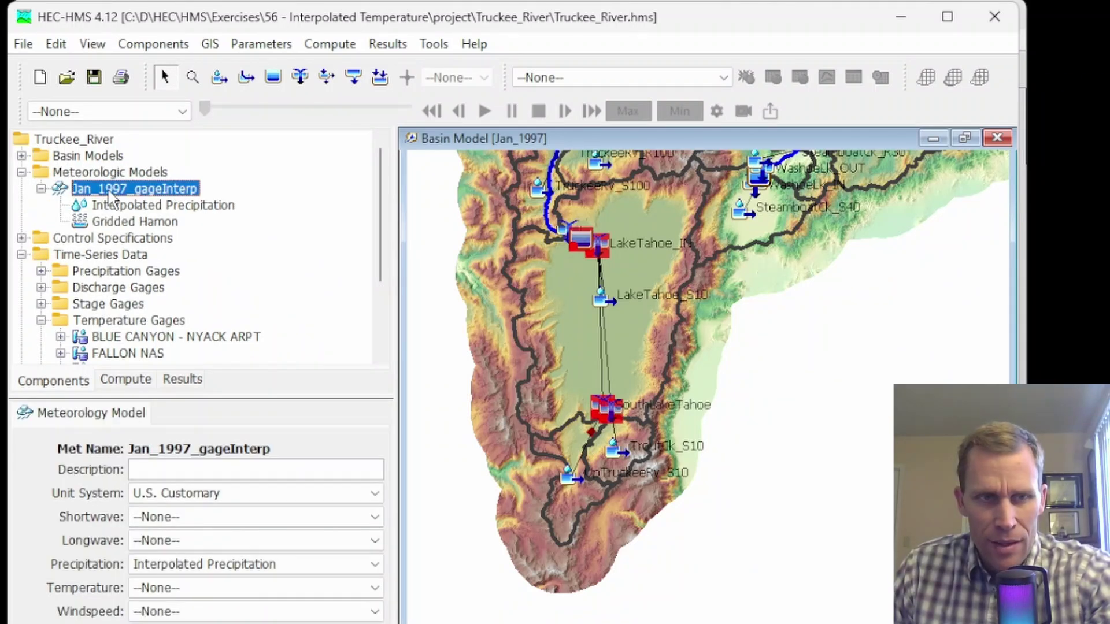
{"action": "left_click", "coordinate": [157, 207]}
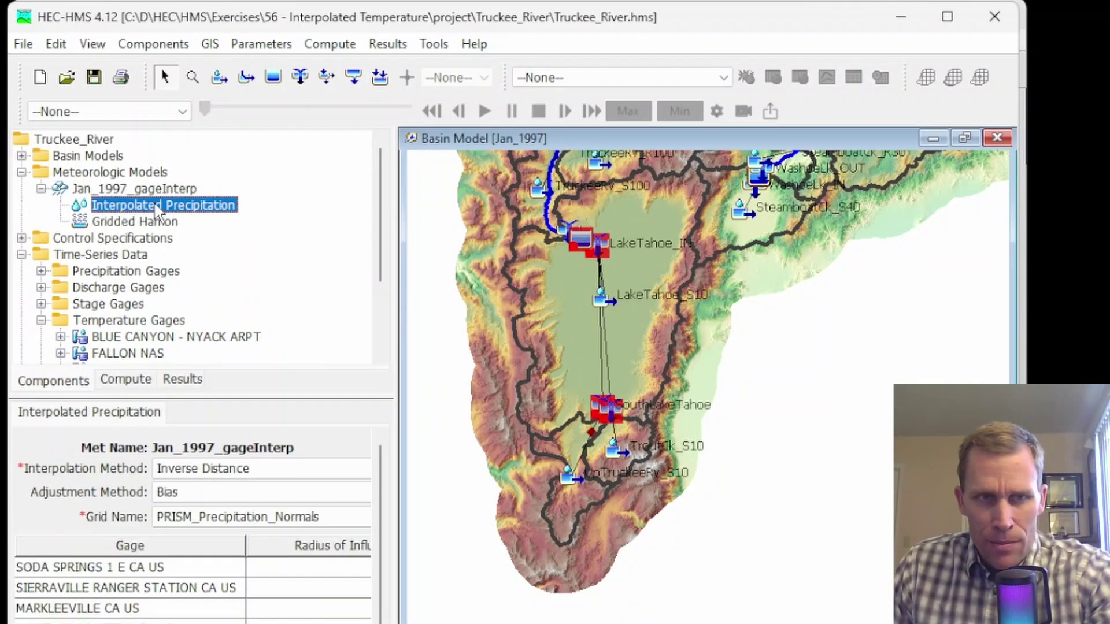
View the Gridded Hamon settings and set the Jan_1997_gageInterp meteorologic model's temperature method to Interpolated Temperature
{"action": "left_click", "coordinate": [133, 227]}
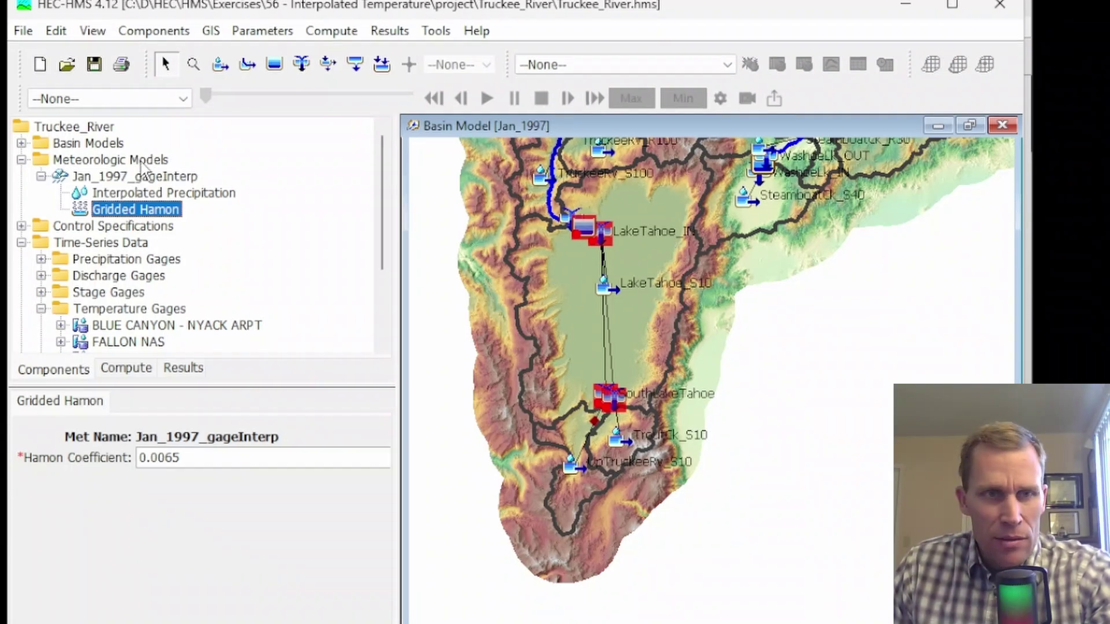
{"action": "left_click", "coordinate": [151, 188]}
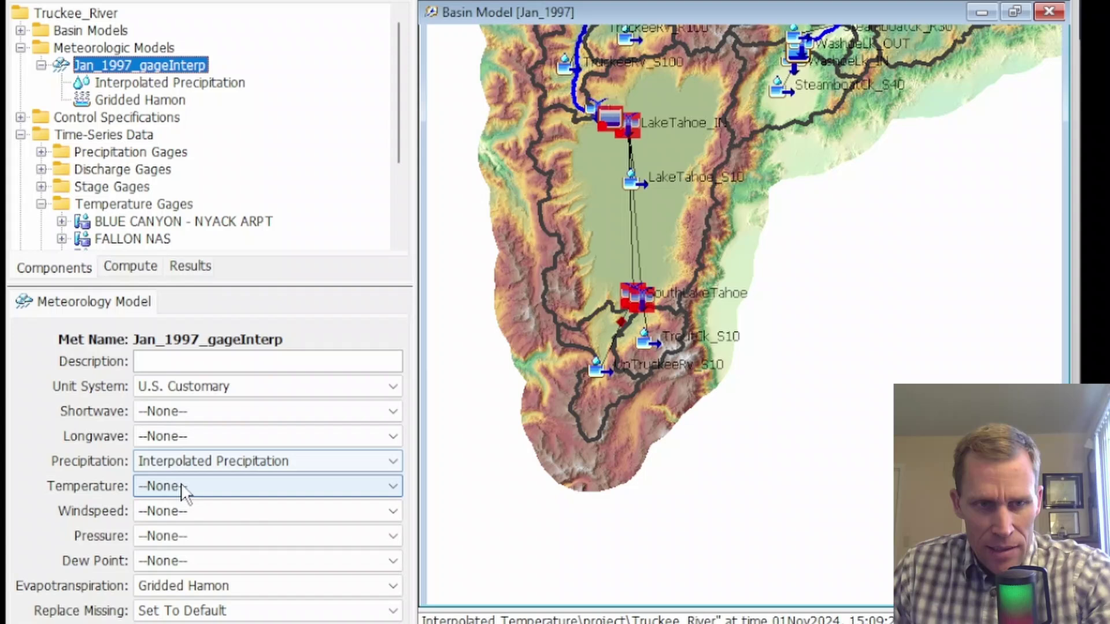
{"action": "left_click", "coordinate": [182, 540]}
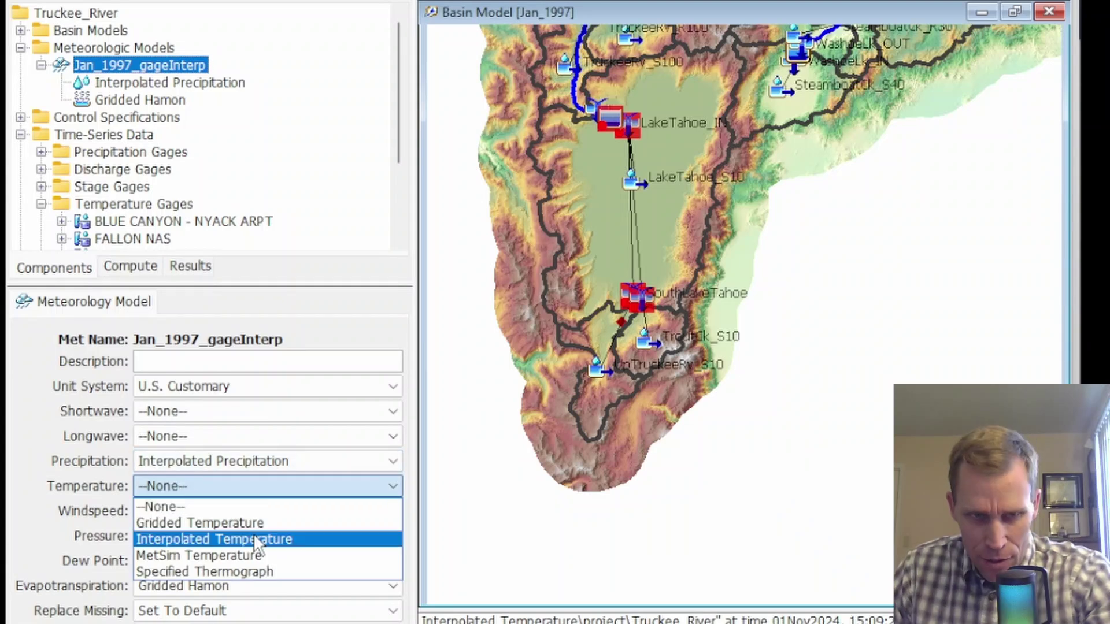
{"action": "left_click", "coordinate": [263, 541]}
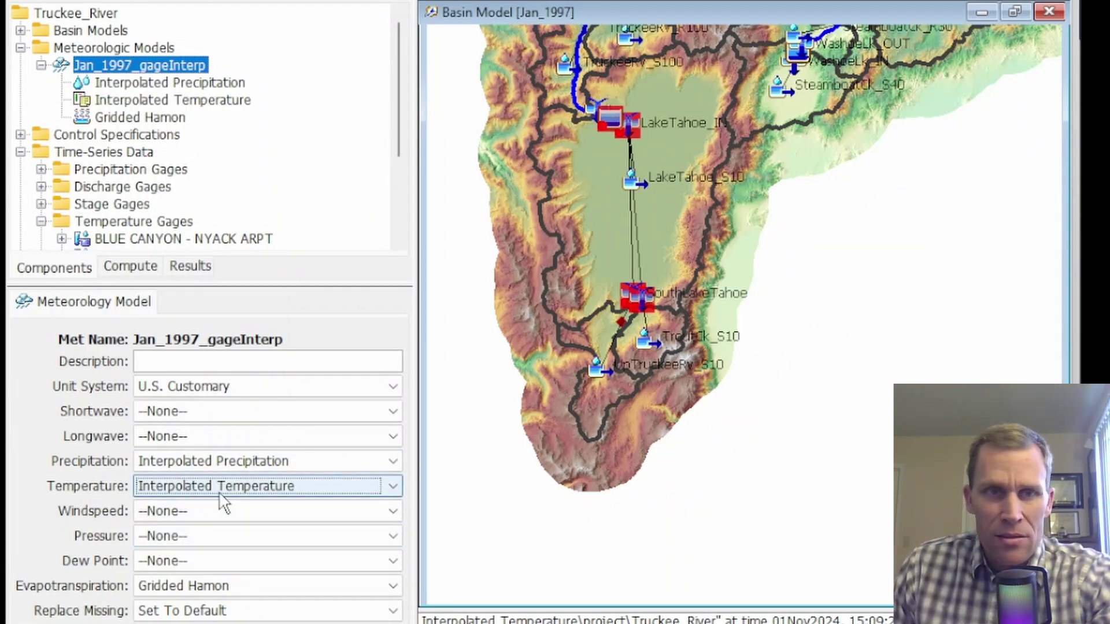
Configure Interpolated Temperature with the Inverse Distance interpolation method, Lapse adjustment and a lapse rate of -3.5 DEG F/1000 FT
{"action": "left_click", "coordinate": [168, 102]}
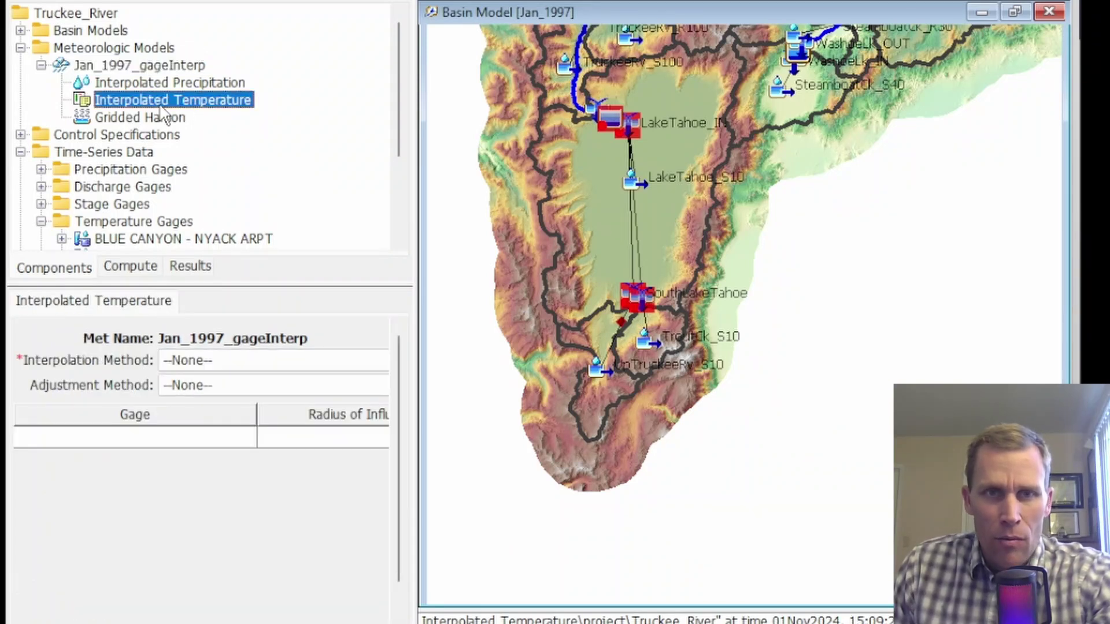
{"action": "left_click", "coordinate": [210, 360]}
{"action": "left_click", "coordinate": [212, 380]}
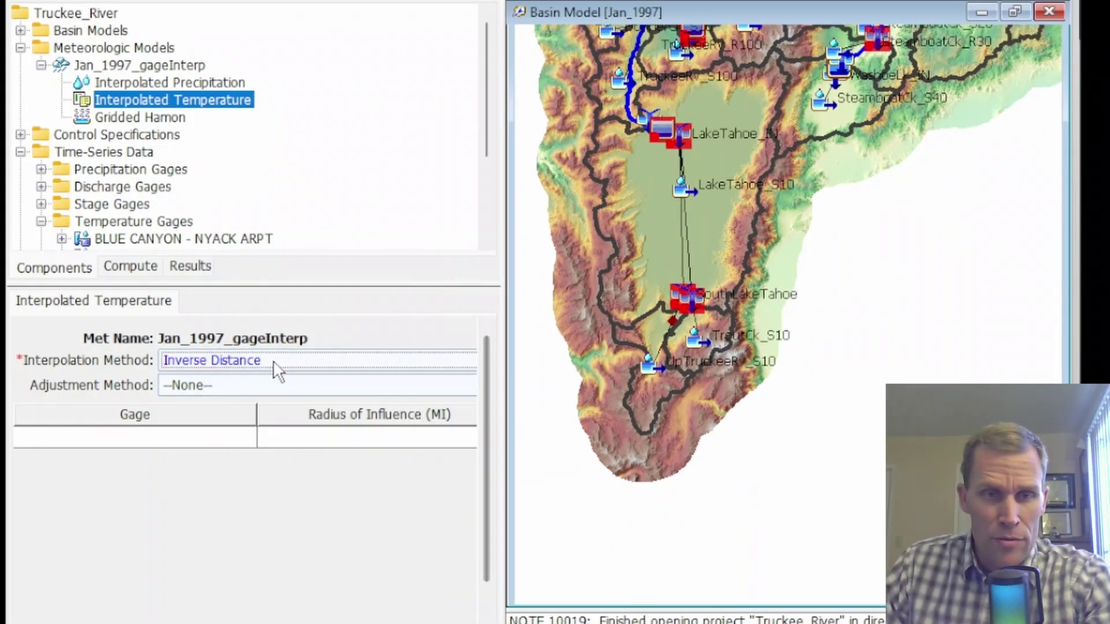
{"action": "left_click", "coordinate": [258, 384]}
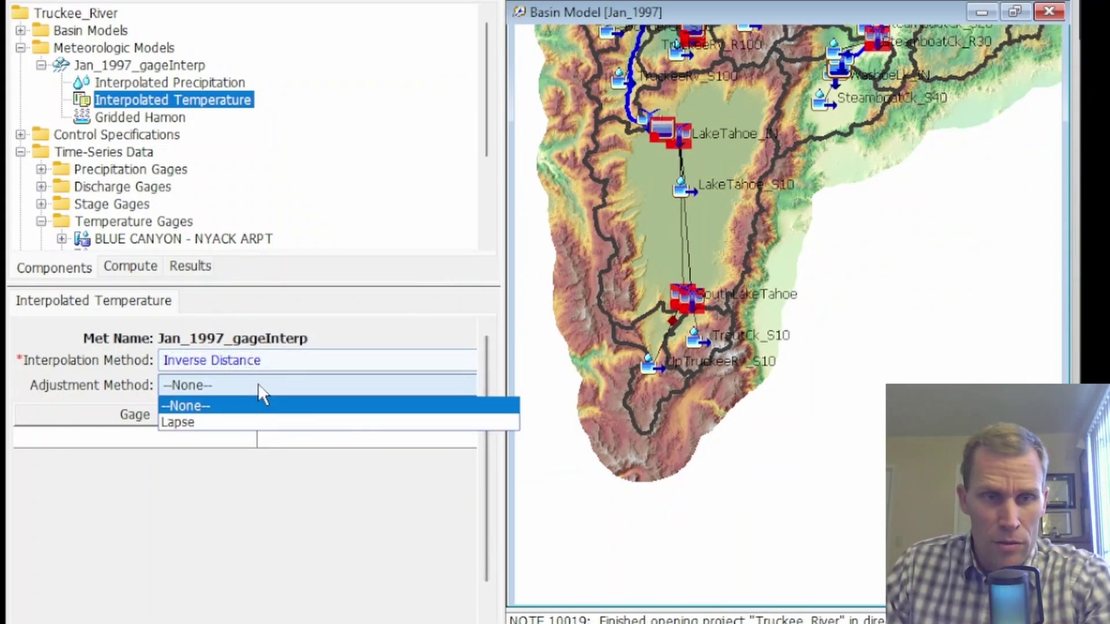
{"action": "left_click", "coordinate": [202, 421]}
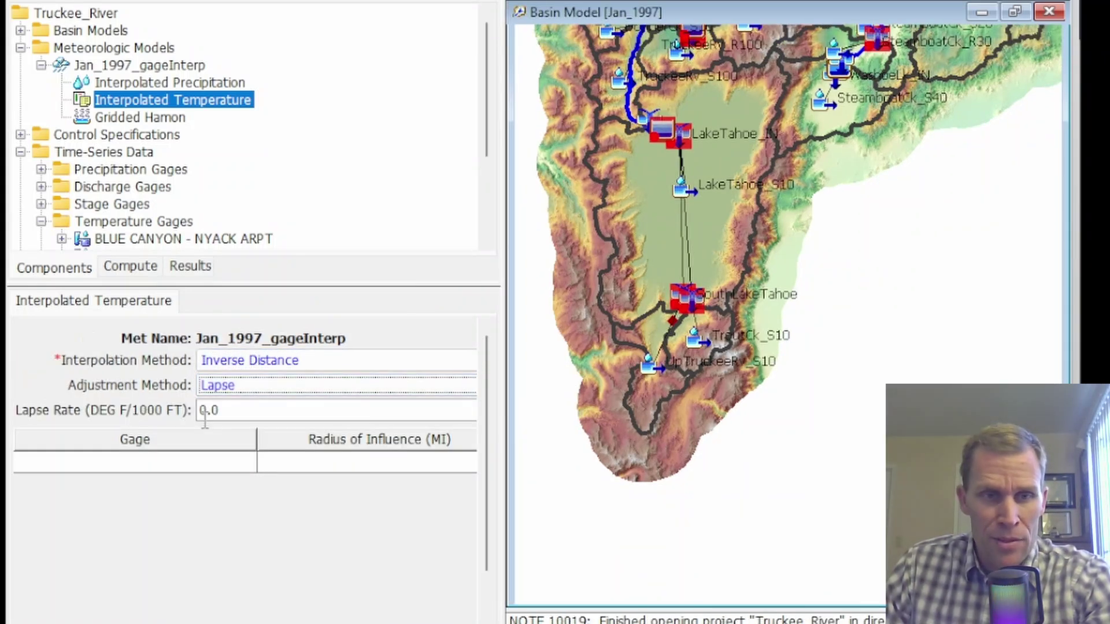
{"action": "left_click", "coordinate": [233, 410]}
{"action": "type", "text": "-3.5"}
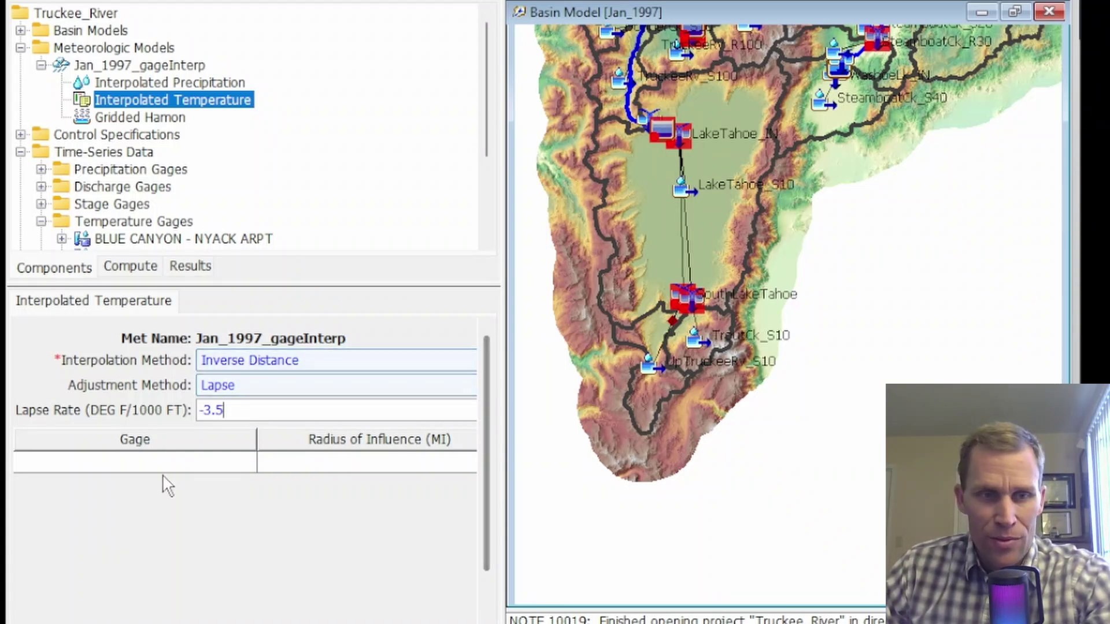
Add the BLUE CANYON - NYACK ARPT, FALLON NAS, LAKE TAHOE, RENO TAHOE INTERNATIONAL AIR and TRUCKEE-TAHOE gages to the interpolated temperature table
{"action": "left_click", "coordinate": [152, 462]}
{"action": "left_click", "coordinate": [152, 464]}
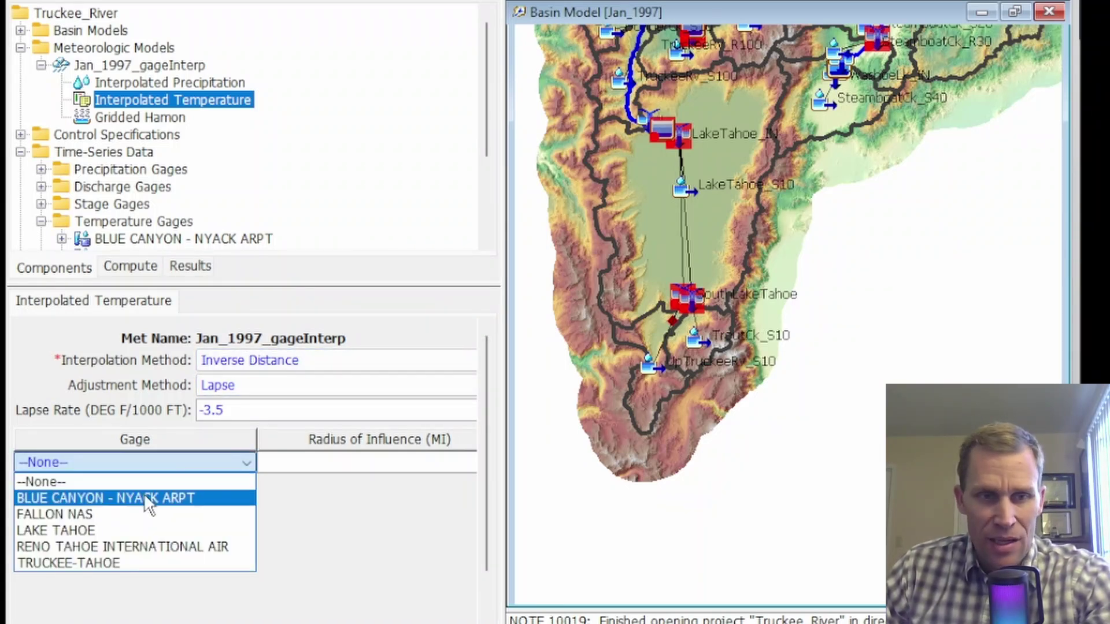
{"action": "left_click", "coordinate": [144, 498]}
{"action": "left_click", "coordinate": [140, 485]}
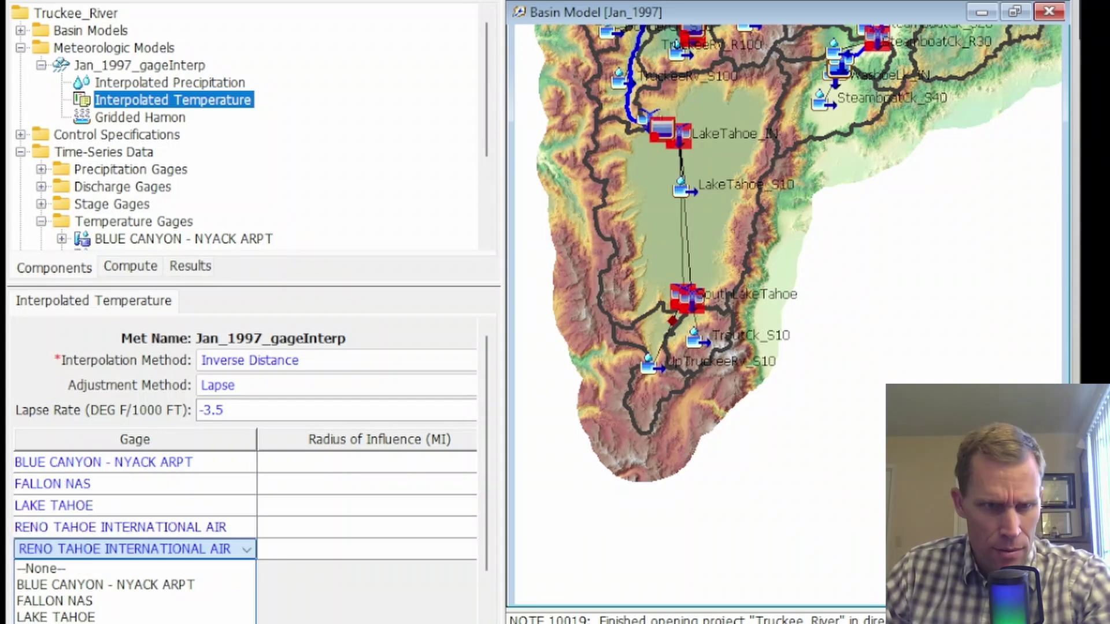
{"action": "key", "text": "Down"}
{"action": "key", "text": "Return"}
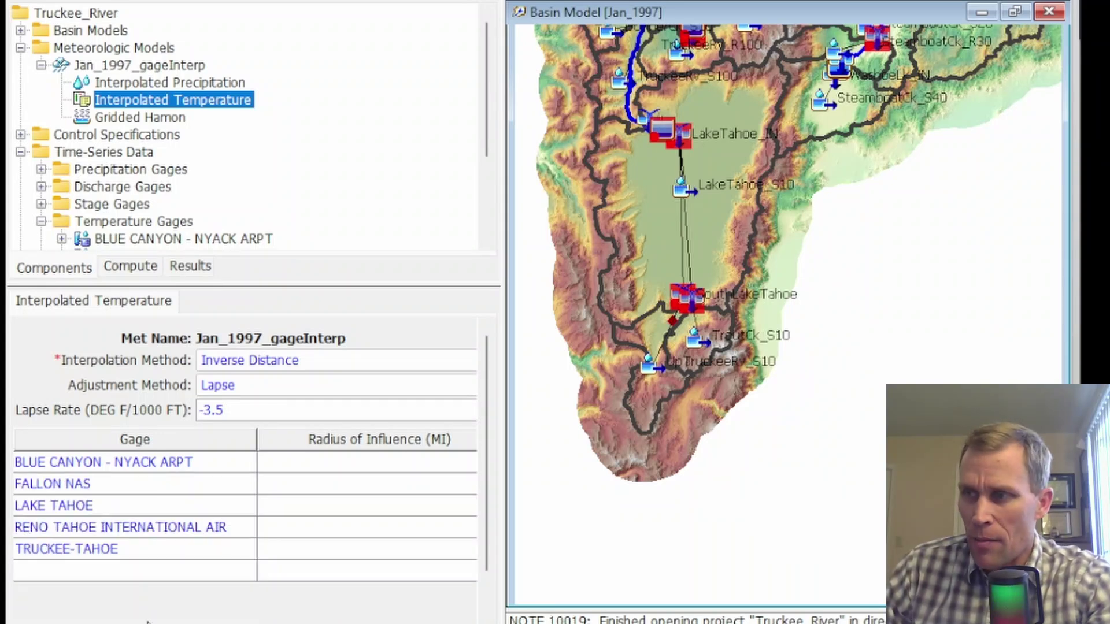
{"action": "key", "text": "Return"}
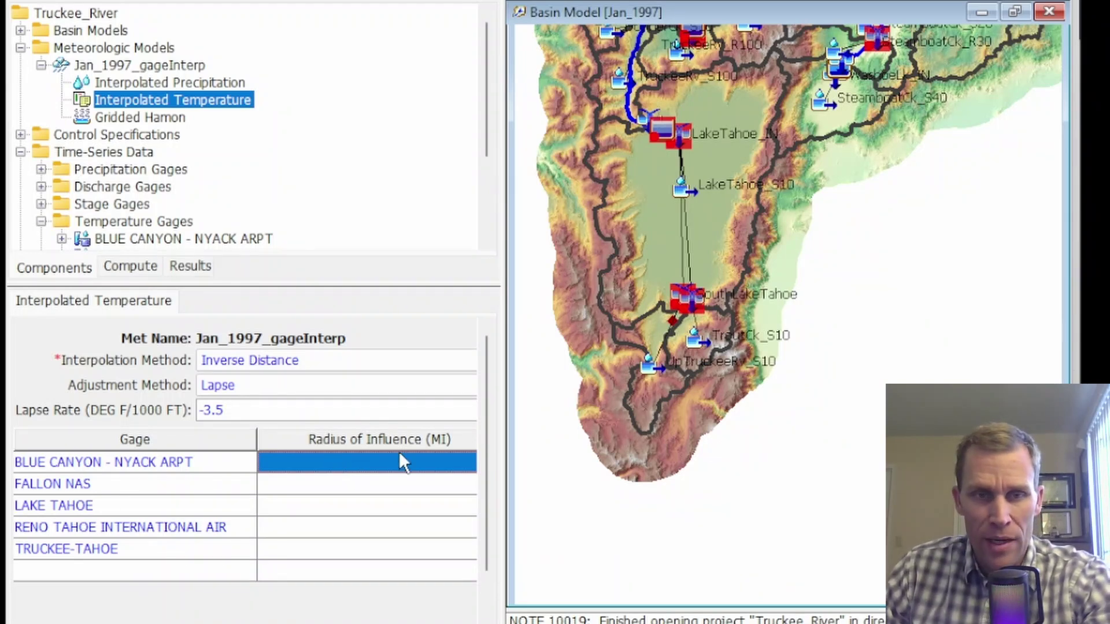
Set the radius of influence to 31 miles for all five temperature gages and save the project
{"action": "left_click", "coordinate": [426, 484]}
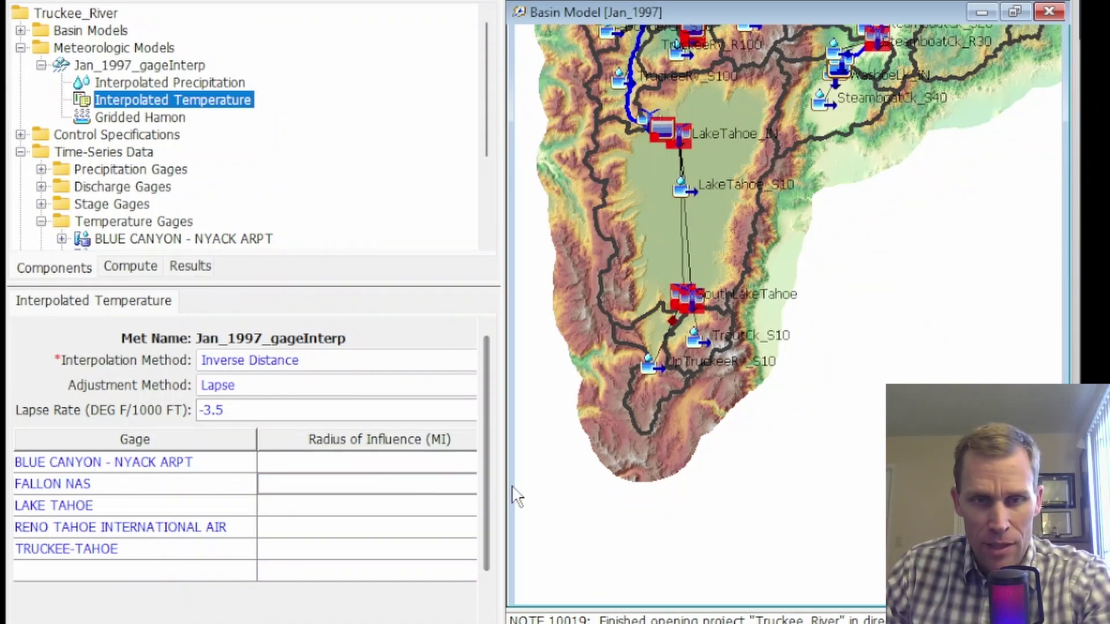
{"action": "left_click_drag", "start_coordinate": [497, 488], "coordinate": [583, 506]}
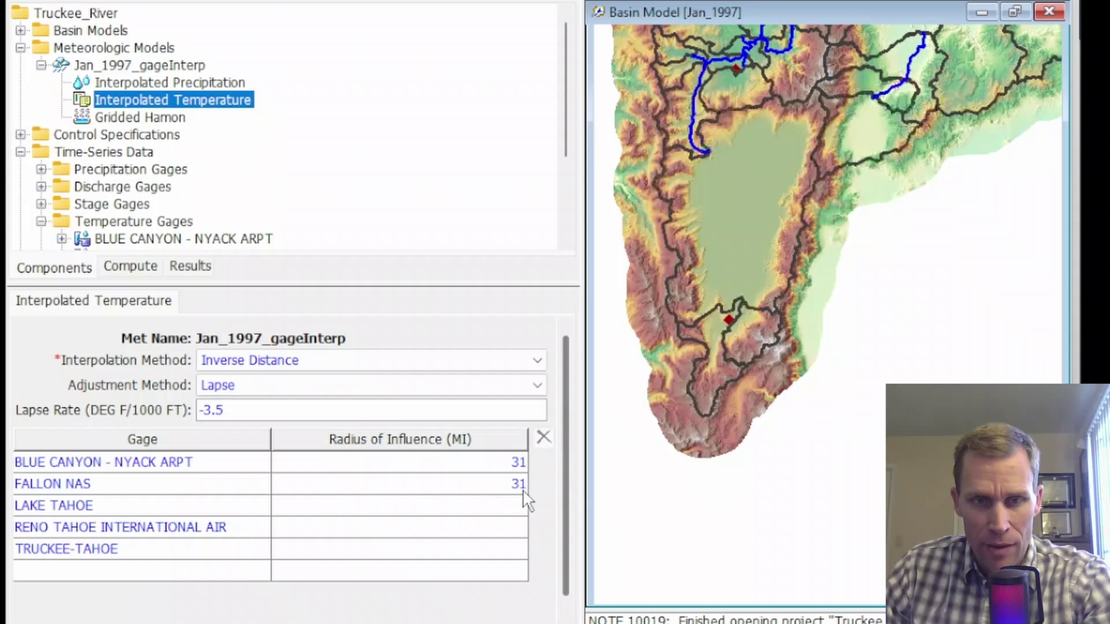
{"action": "left_click", "coordinate": [487, 506]}
{"action": "type", "text": "31"}
{"action": "left_click", "coordinate": [485, 527]}
{"action": "type", "text": "31"}
{"action": "left_click", "coordinate": [500, 549]}
{"action": "type", "text": "31"}
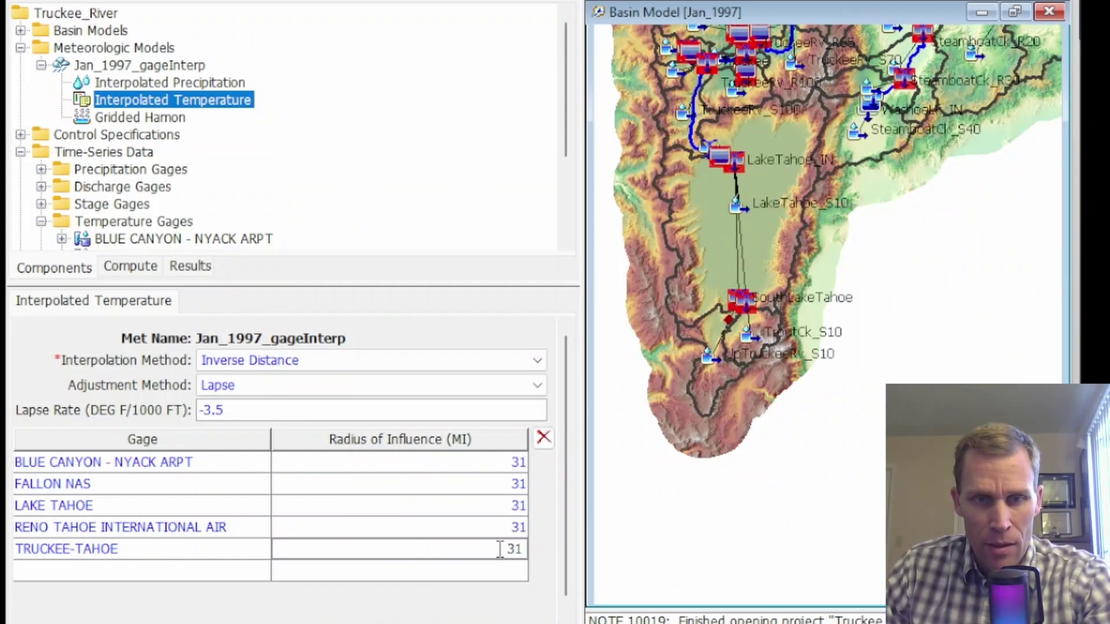
{"action": "key", "text": "Return"}
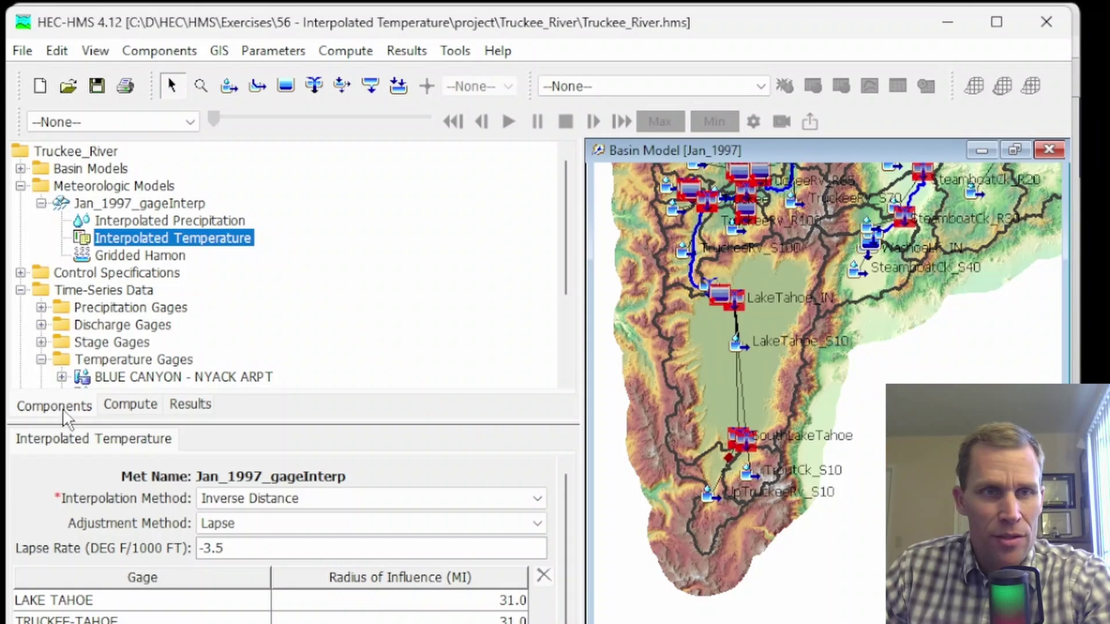
{"action": "left_click", "coordinate": [96, 86]}
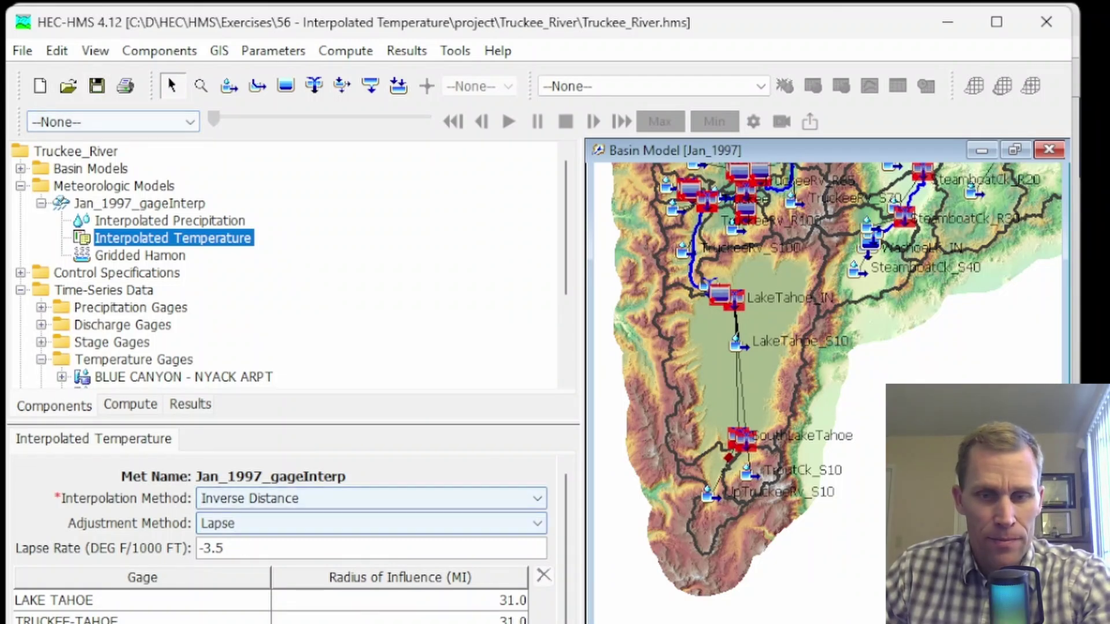
Switch to File Explorer, open the Truckee_River project folder and delete the Jan_1997_gageInterp.dss file
{"action": "key", "text": "alt+Tab"}
{"action": "double_click", "coordinate": [324, 214]}
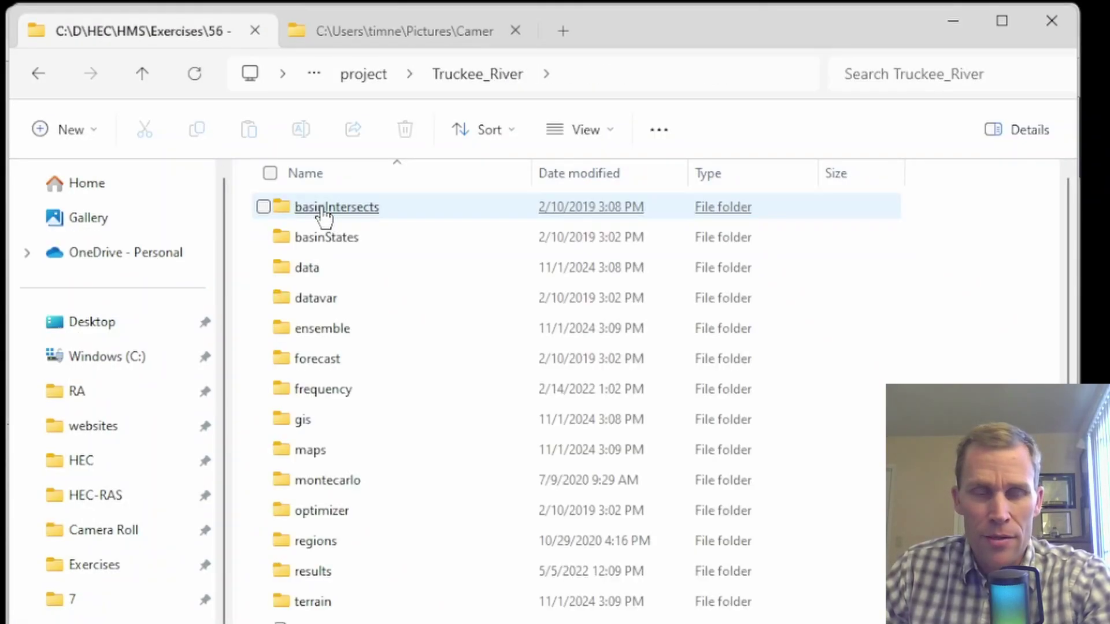
{"action": "scroll", "coordinate": [366, 515], "scroll_direction": "down", "scroll_amount": 3}
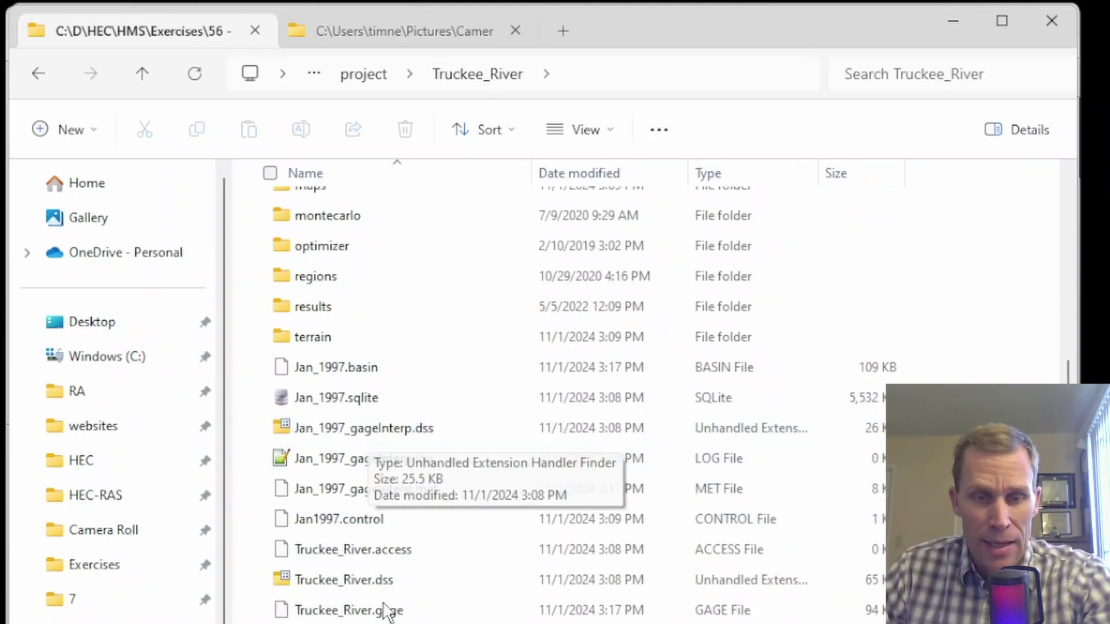
{"action": "key", "text": "alt+Tab"}
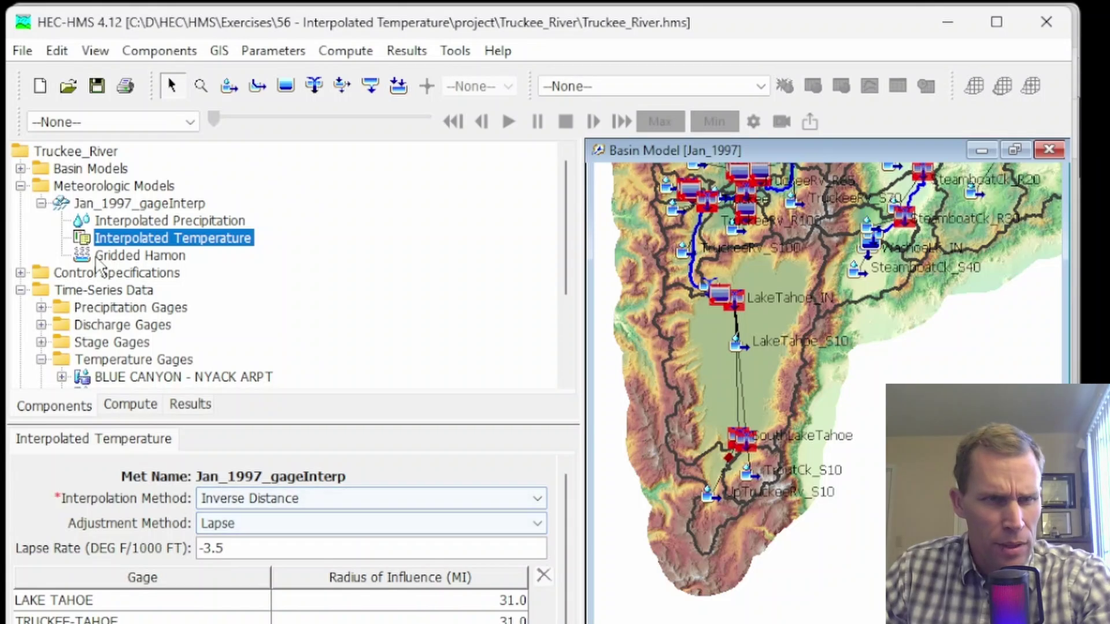
{"action": "left_click", "coordinate": [114, 207]}
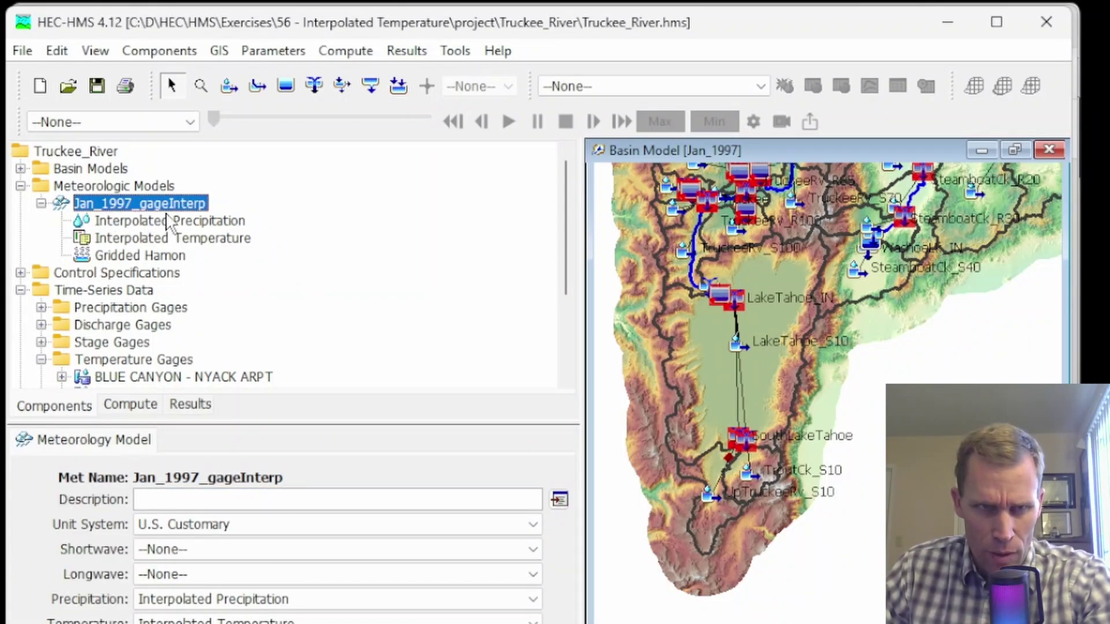
{"action": "key", "text": "alt+Tab"}
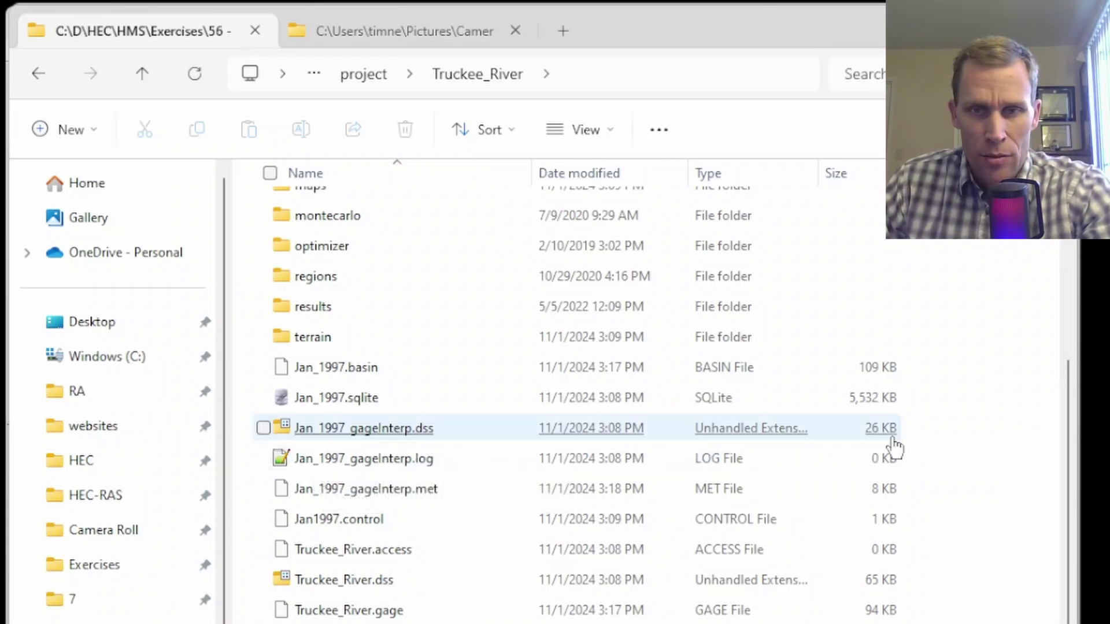
{"action": "left_click", "coordinate": [451, 429]}
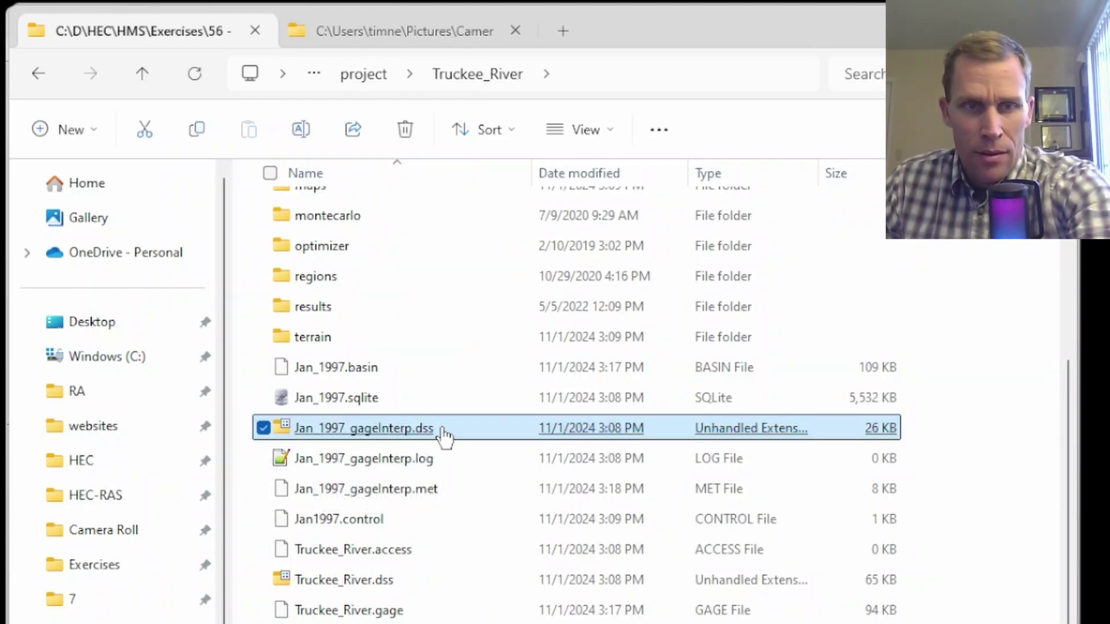
{"action": "key", "text": "Delete"}
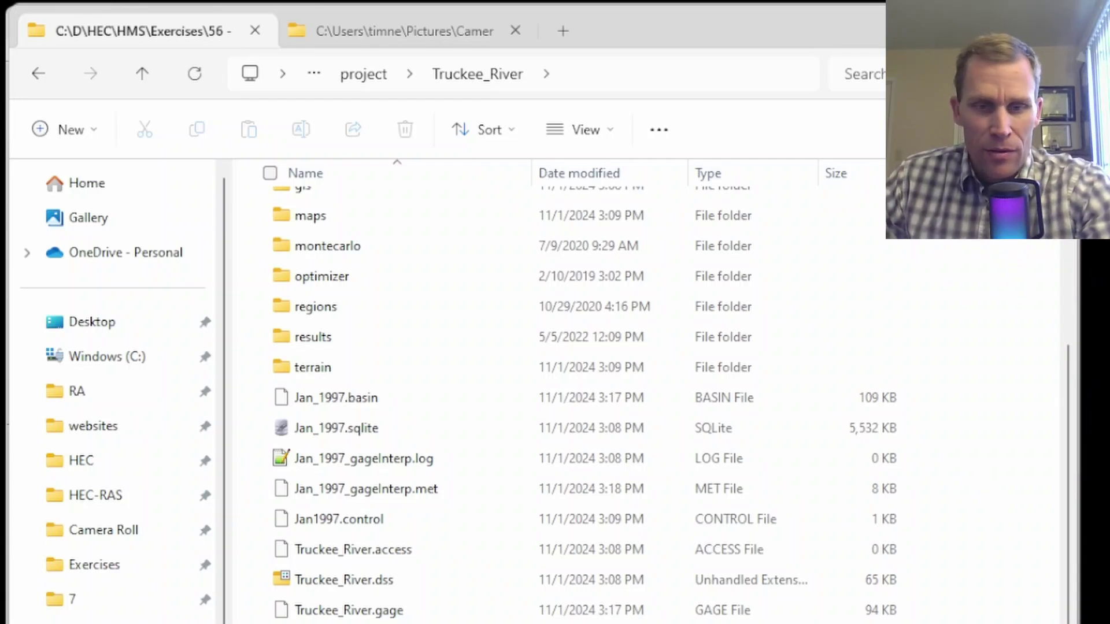
Switch back to HEC-HMS and open the Jan_1997_gageInterp simulation run to review its settings
{"action": "key", "text": "alt+Tab"}
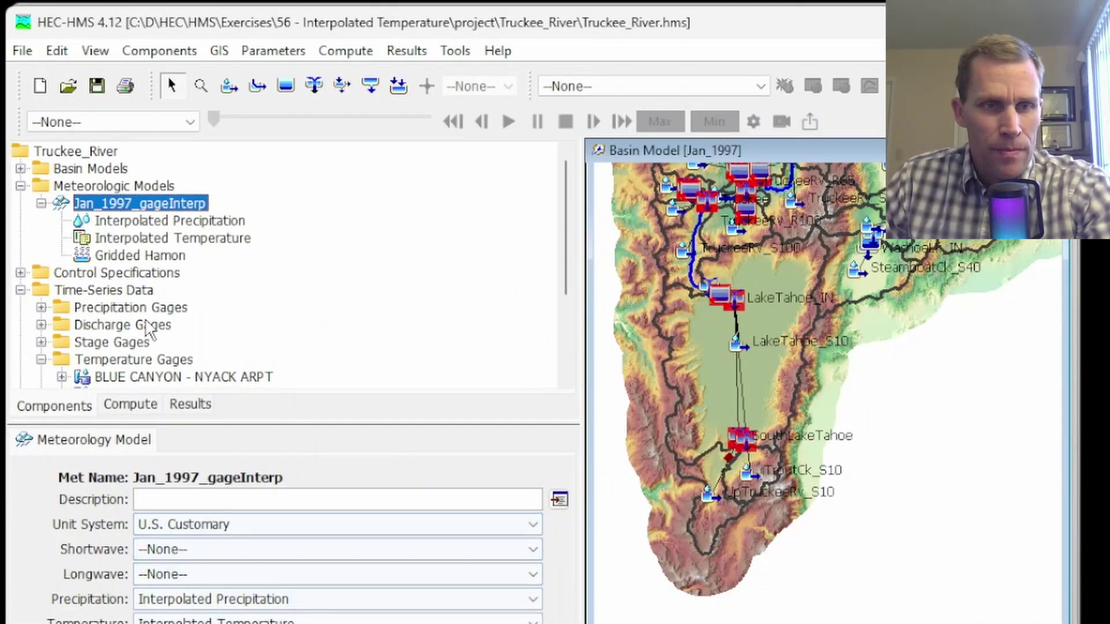
{"action": "left_click", "coordinate": [124, 407]}
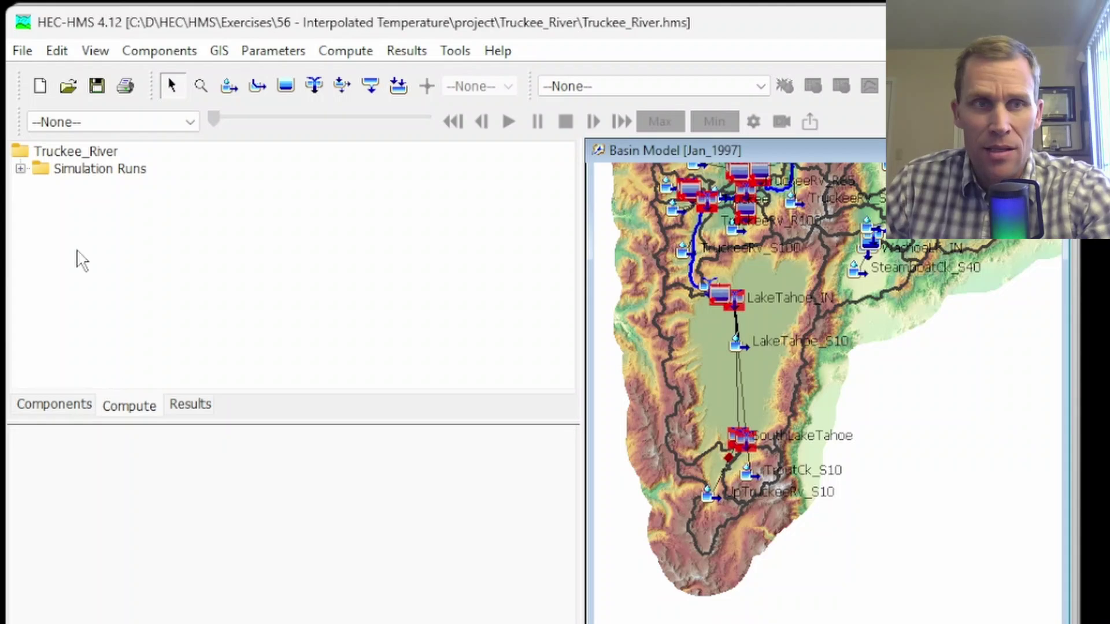
{"action": "left_click", "coordinate": [19, 169]}
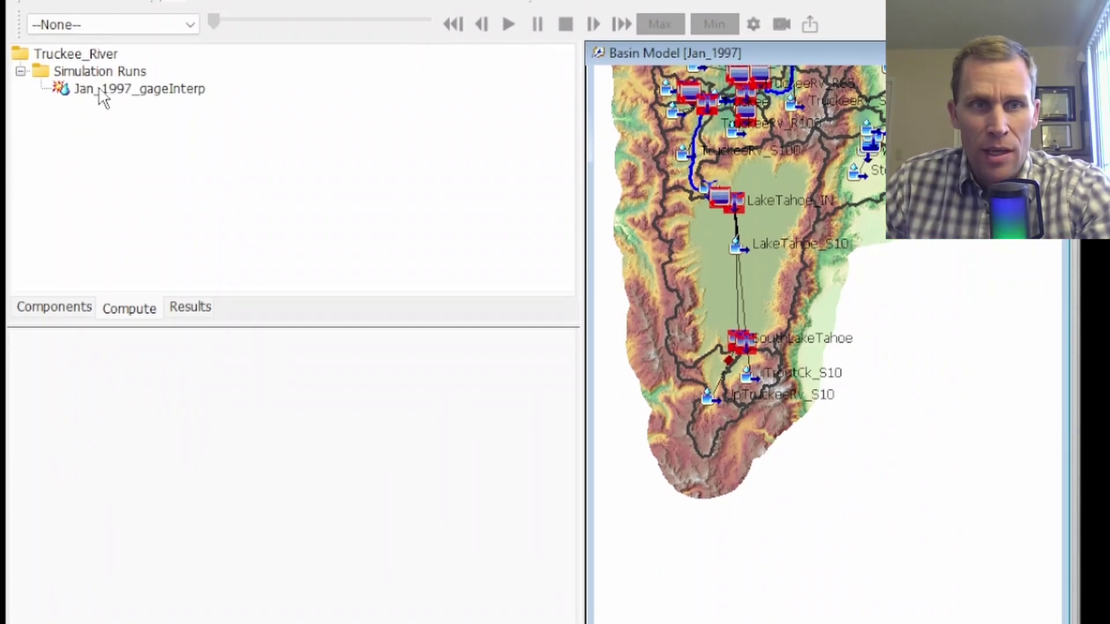
{"action": "left_click", "coordinate": [103, 187]}
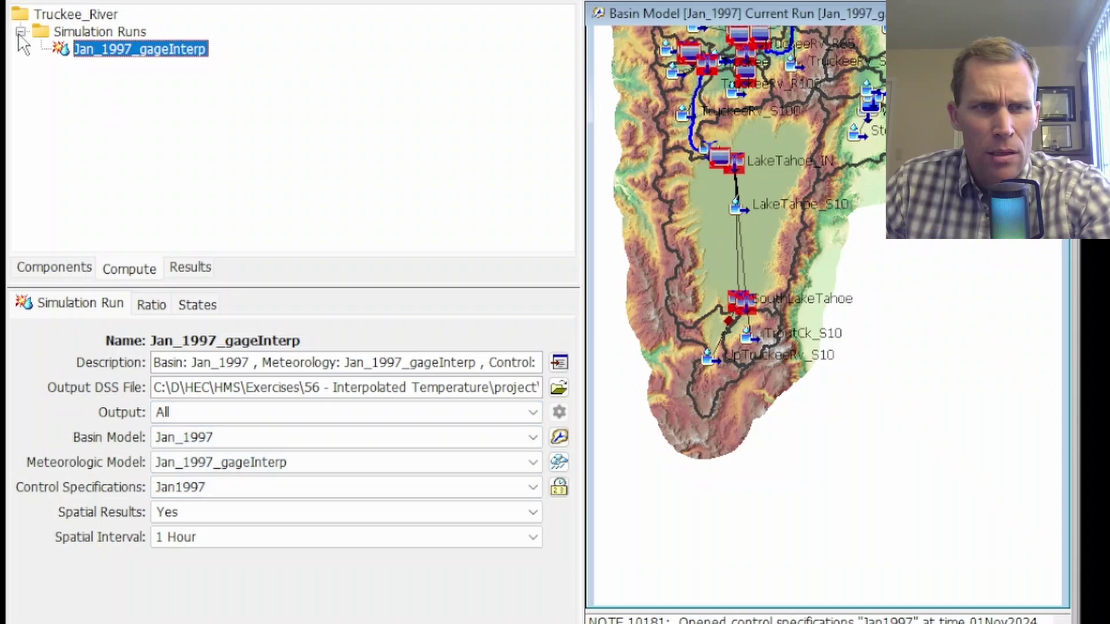
Review the start and end dates, times and time interval of the Jan1997 control specifications
{"action": "left_click", "coordinate": [56, 267]}
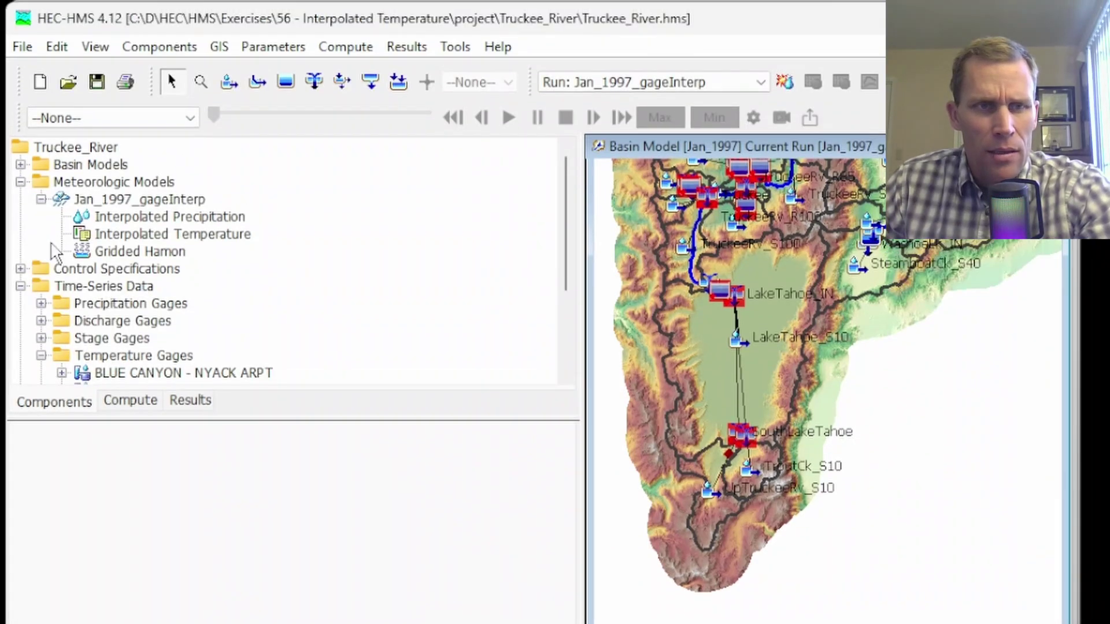
{"action": "left_click", "coordinate": [21, 269]}
{"action": "left_click", "coordinate": [98, 285]}
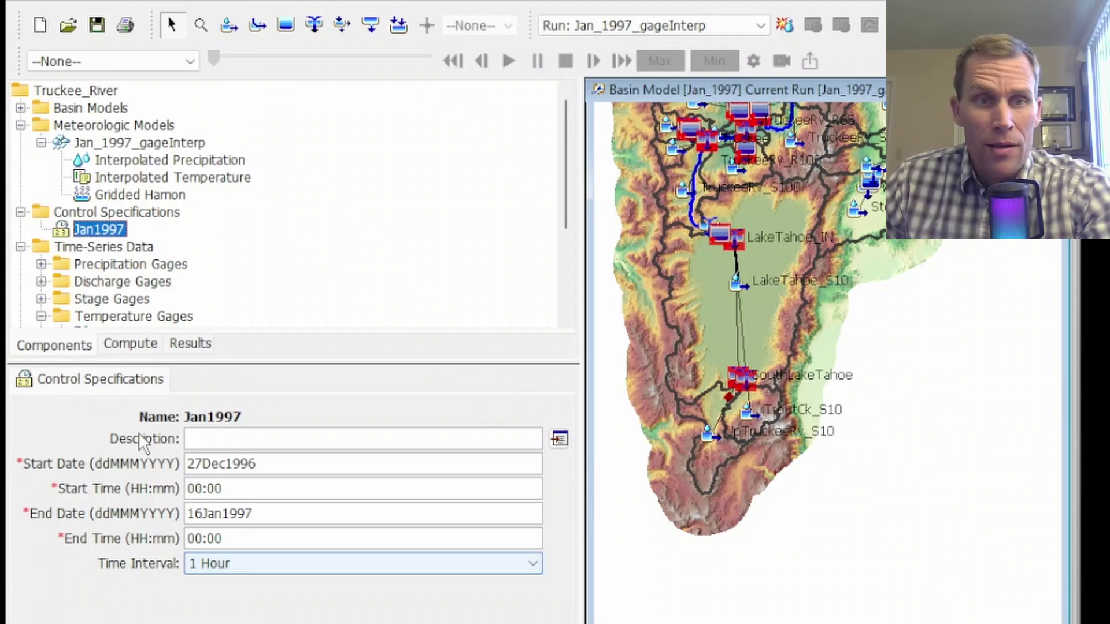
Compute the Jan_1997_gageInterp simulation run
{"action": "left_click", "coordinate": [126, 350]}
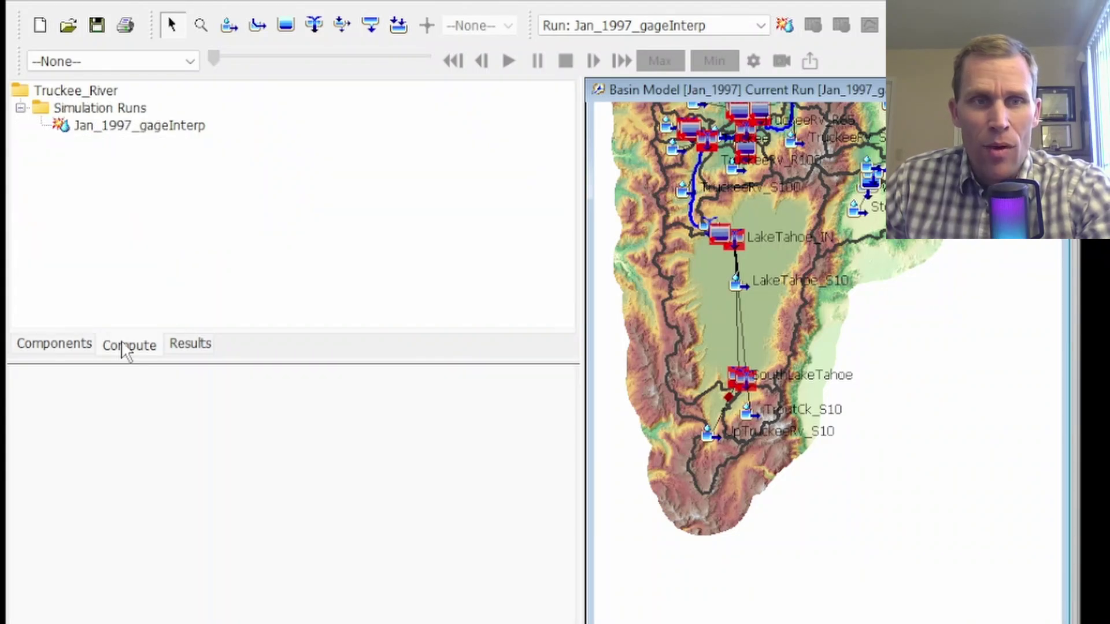
{"action": "right_click", "coordinate": [142, 130]}
{"action": "left_click", "coordinate": [194, 152]}
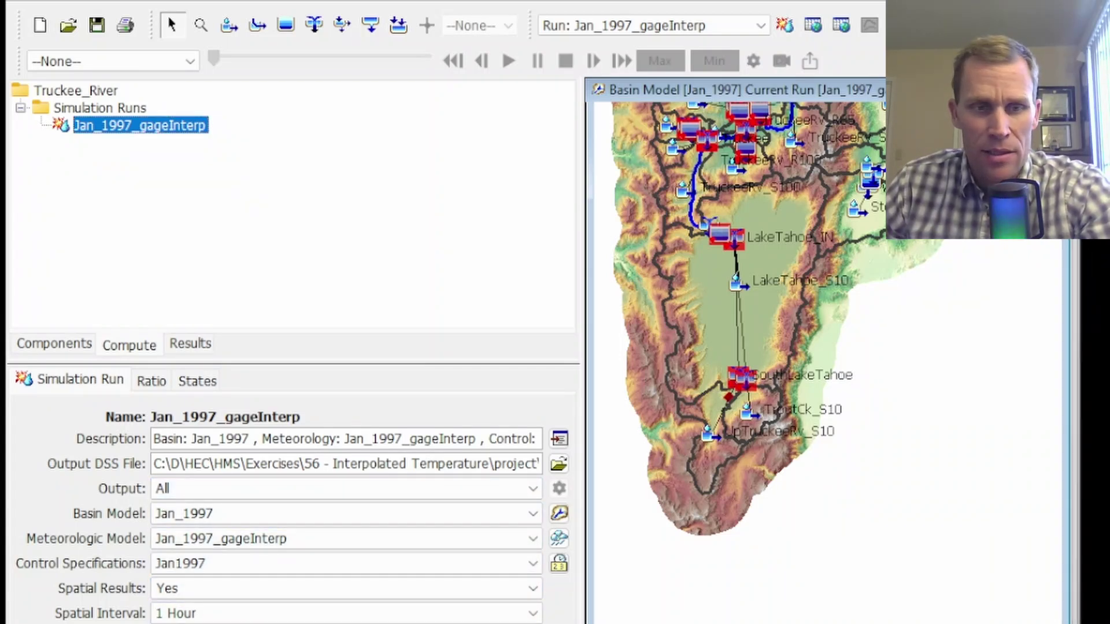
Switch to File Explorer, refresh the Truckee_River project folder and check it for the Jan_1997_gageInterp.dss output file
{"action": "key", "text": "alt+Tab"}
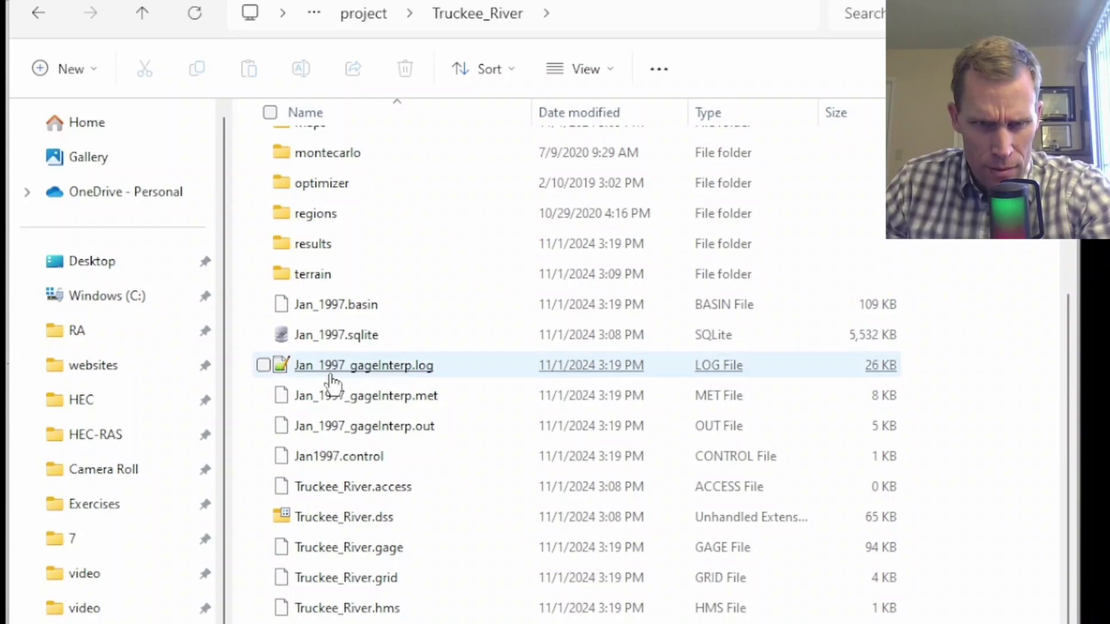
{"action": "right_click", "coordinate": [972, 376]}
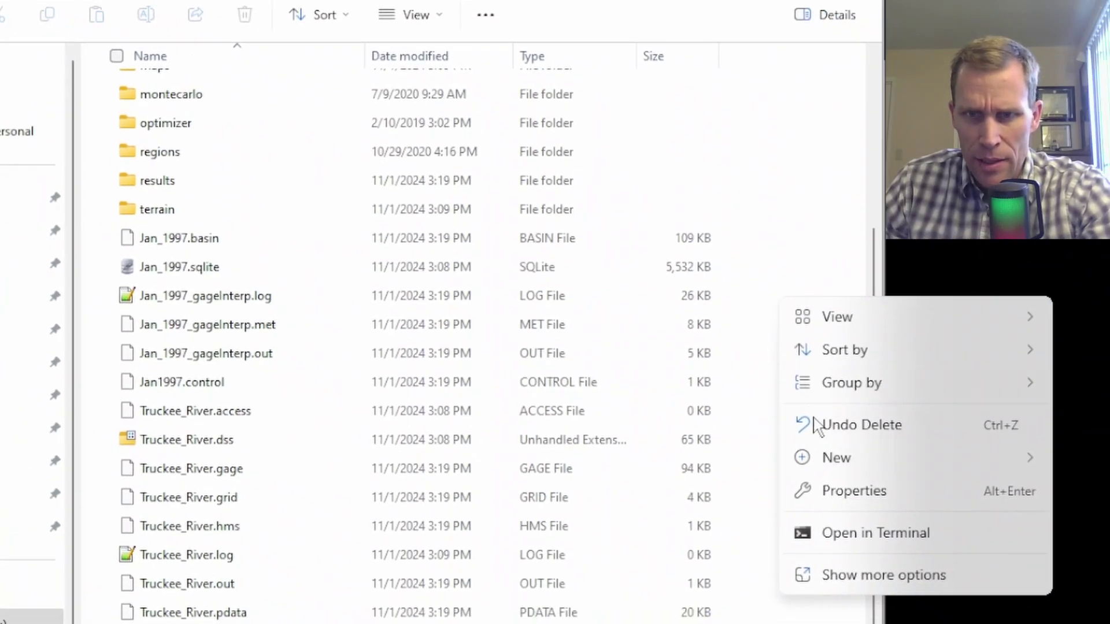
{"action": "left_click", "coordinate": [925, 576]}
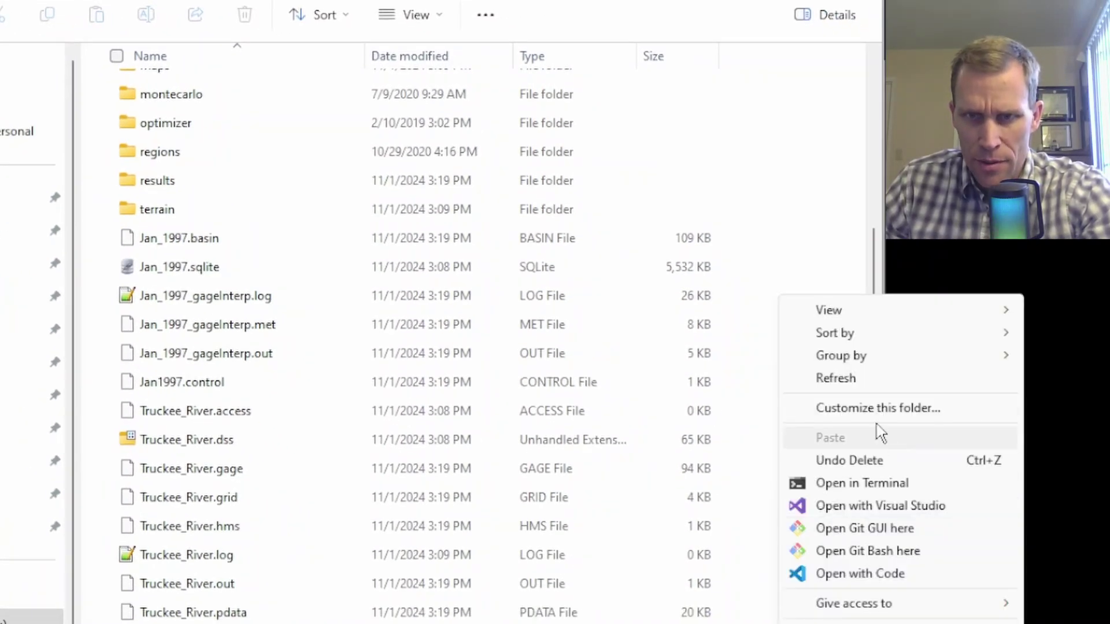
{"action": "left_click", "coordinate": [840, 380]}
{"action": "scroll", "coordinate": [838, 382], "scroll_direction": "down", "scroll_amount": 4}
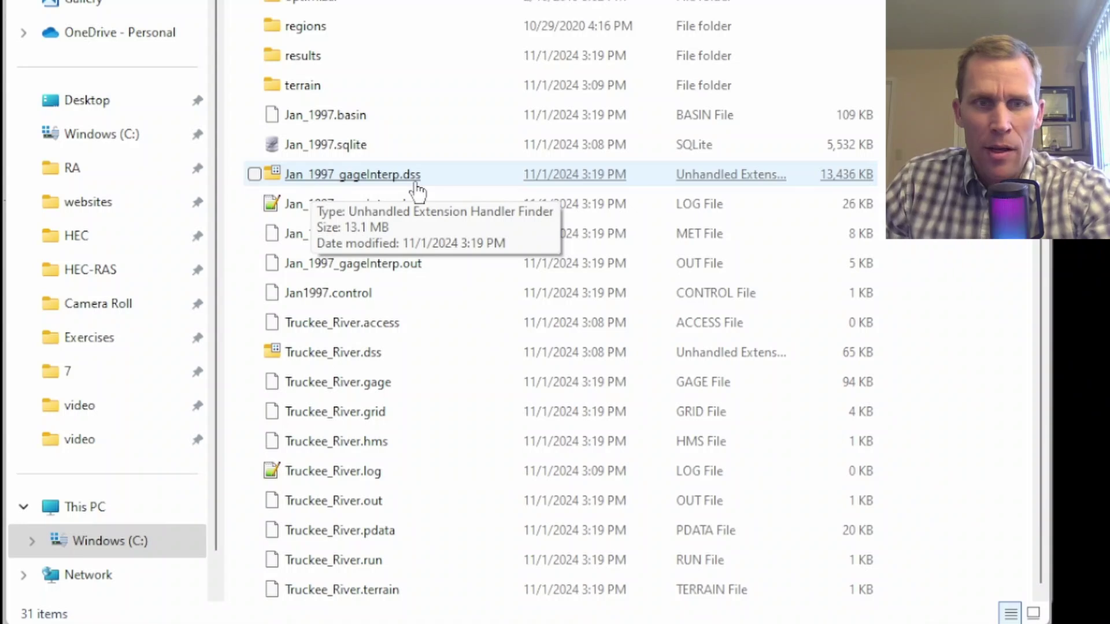
Switch to HEC-DSSVue and open Jan_1997_gageInterp.dss from the Truckee_River project folder
{"action": "left_click", "coordinate": [838, 623]}
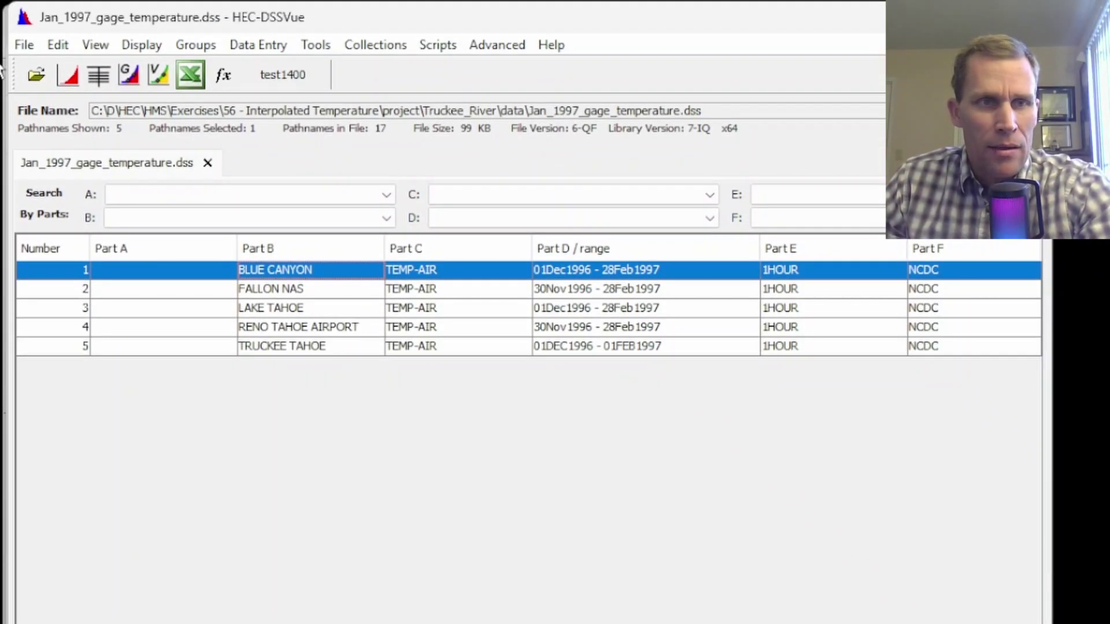
{"action": "left_click", "coordinate": [35, 75]}
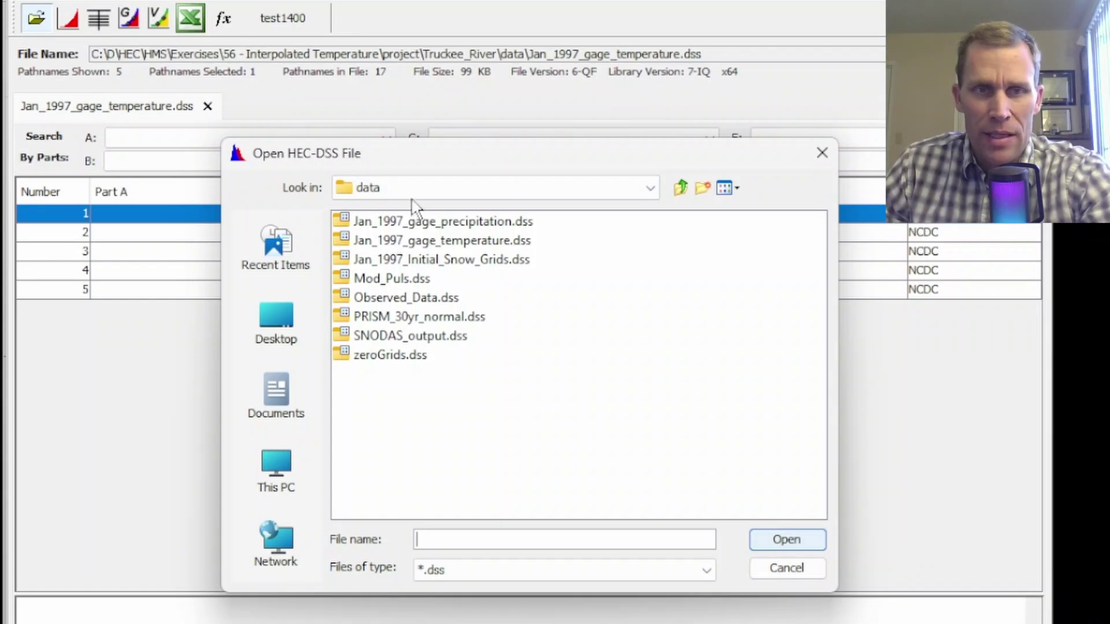
{"action": "left_click_drag", "start_coordinate": [399, 161], "coordinate": [628, 100]}
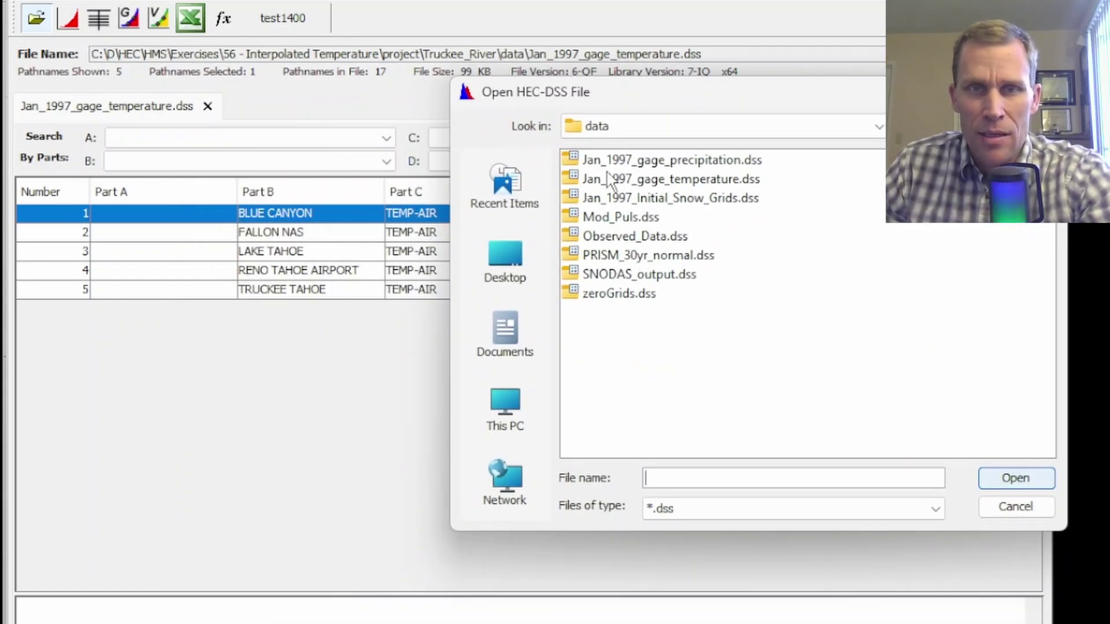
{"action": "left_click", "coordinate": [909, 126]}
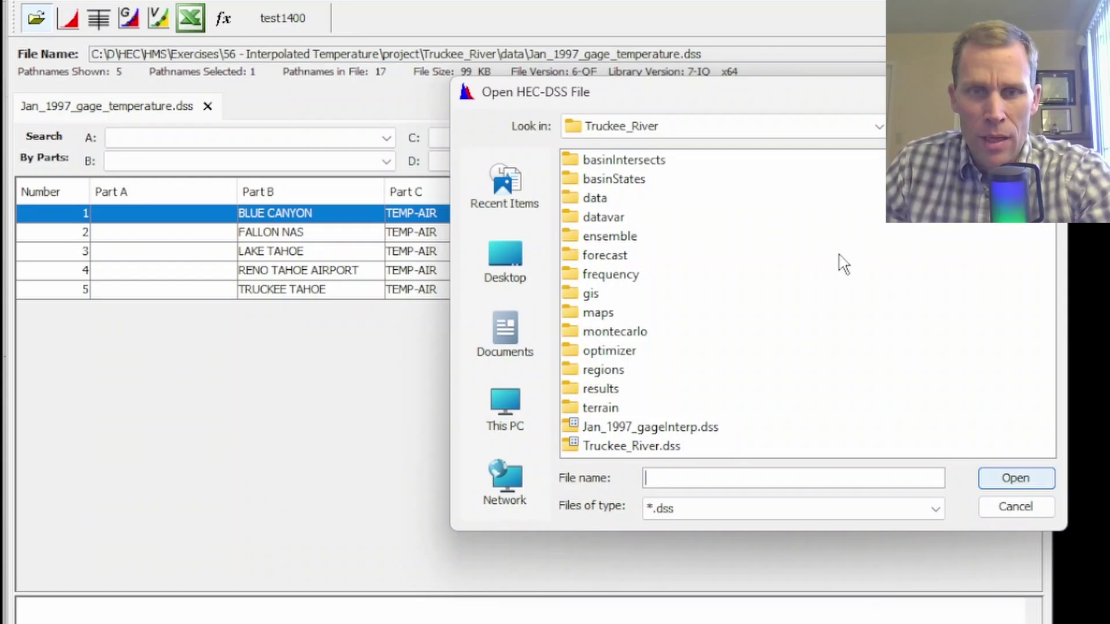
{"action": "left_click", "coordinate": [657, 429]}
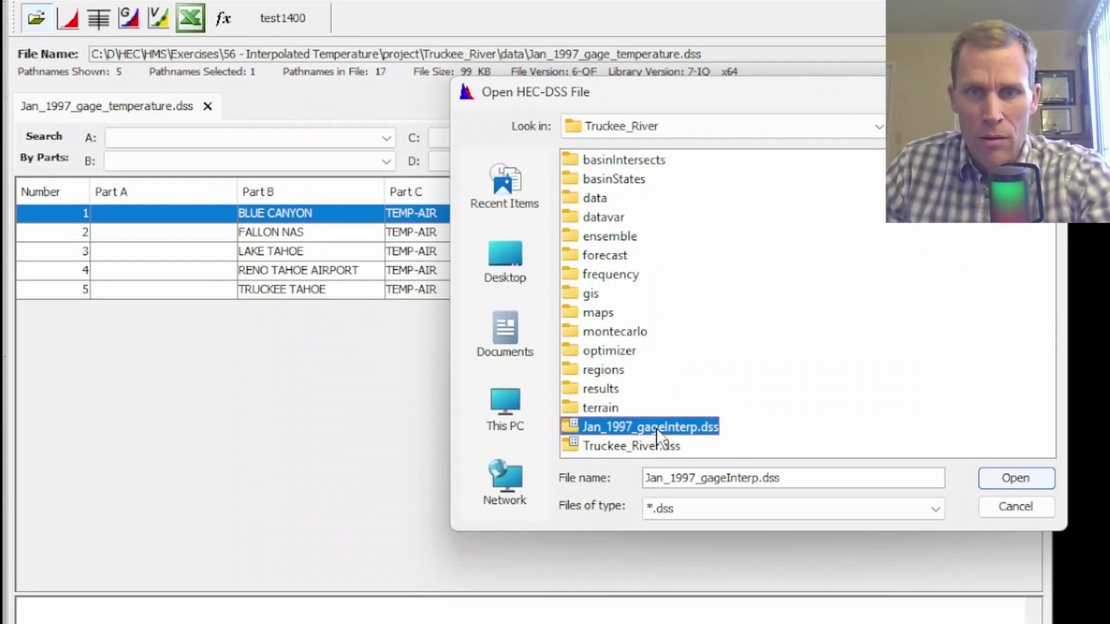
{"action": "left_click", "coordinate": [1007, 479]}
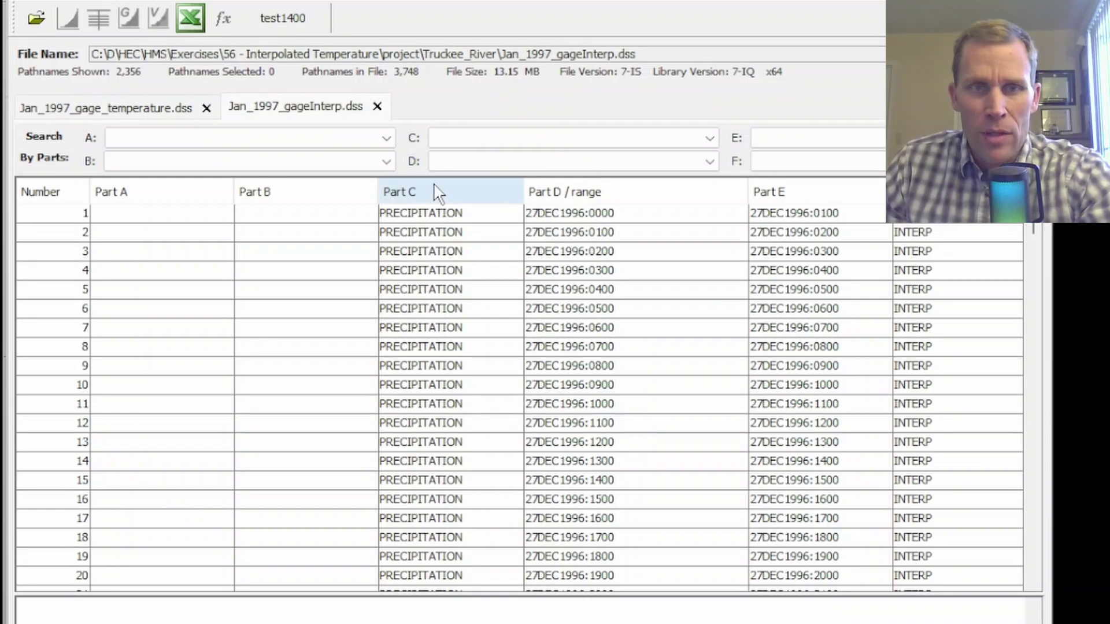
{"action": "mouse_move", "coordinate": [1035, 235]}
{"action": "left_mouse_down"}
{"action": "mouse_move", "coordinate": [1038, 376]}
{"action": "mouse_move", "coordinate": [1029, 231]}
{"action": "left_mouse_up"}
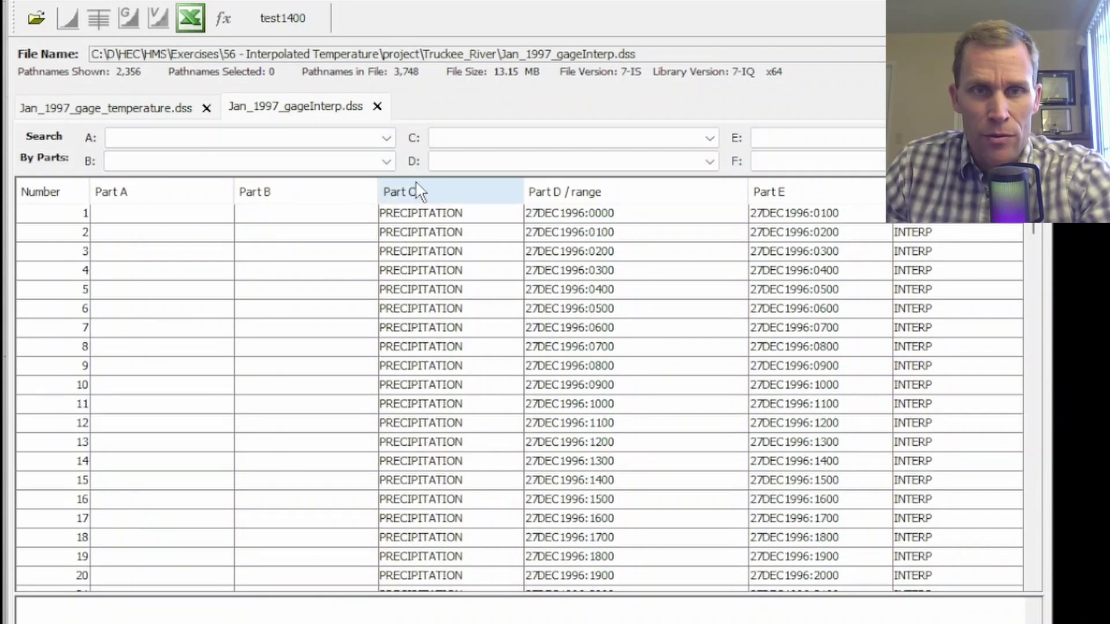
Filter the pathname list of Jan_1997_gageInterp.dss to records whose Part C is TEMPERATURE
{"action": "left_click", "coordinate": [473, 139]}
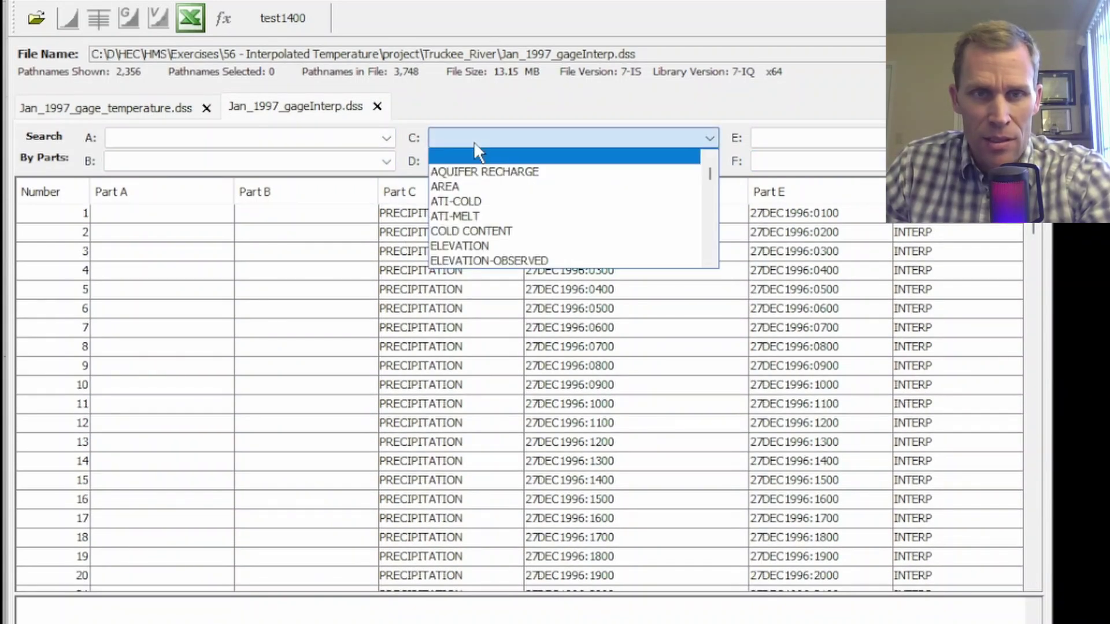
{"action": "scroll", "coordinate": [479, 219], "scroll_direction": "down", "scroll_amount": 10}
{"action": "left_click", "coordinate": [479, 232]}
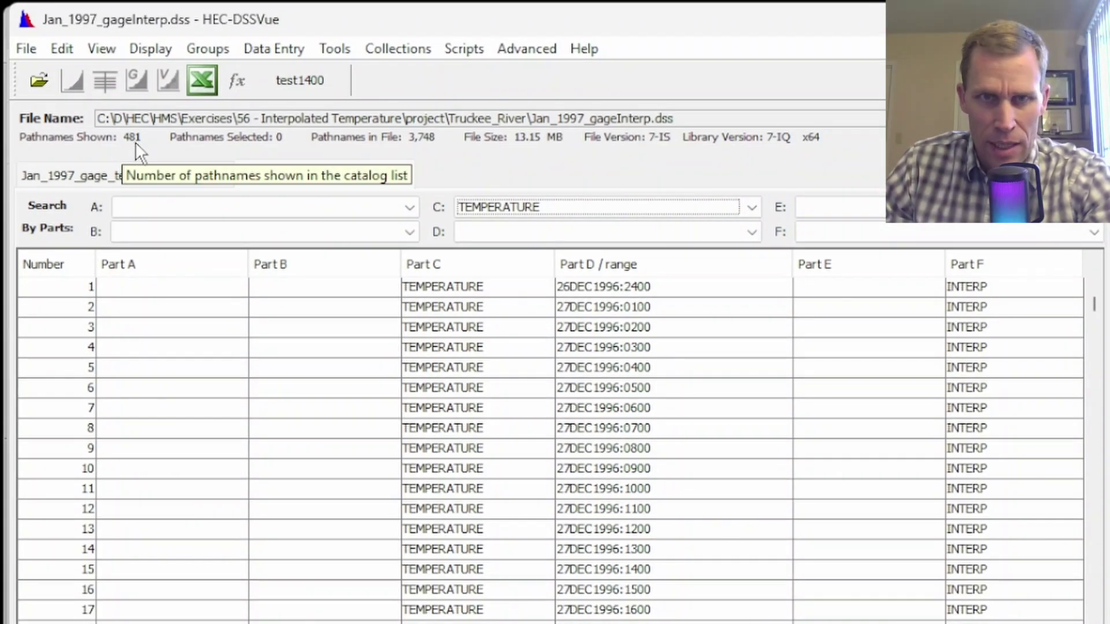
Plot all the filtered TEMPERATURE grids and enlarge the grid display window over the catalog
{"action": "left_click", "coordinate": [434, 286]}
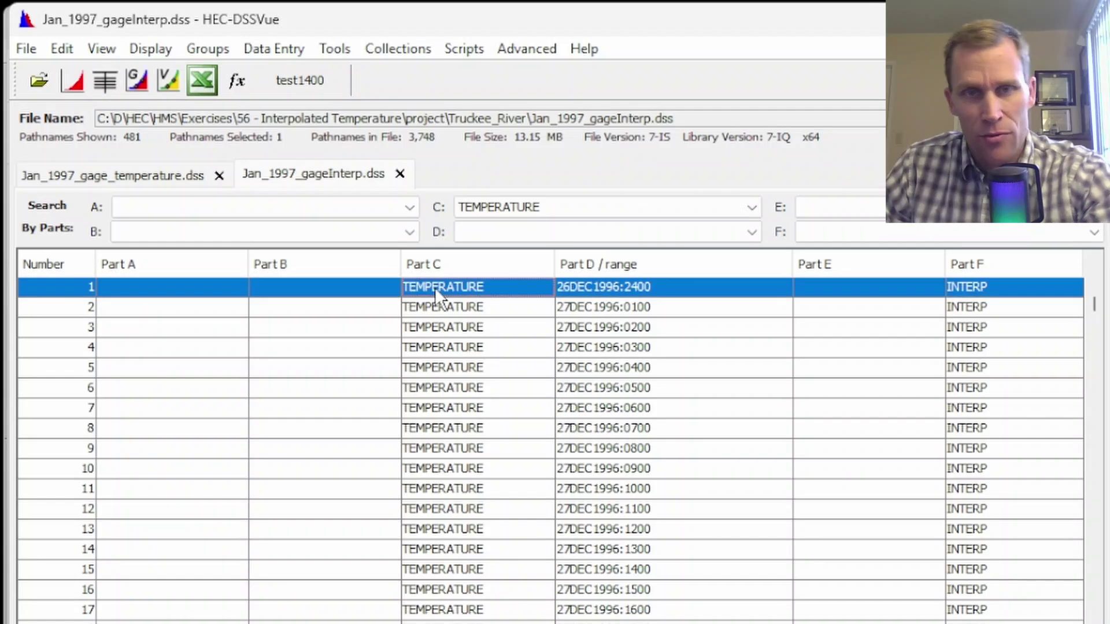
{"action": "key", "text": "ctrl+a"}
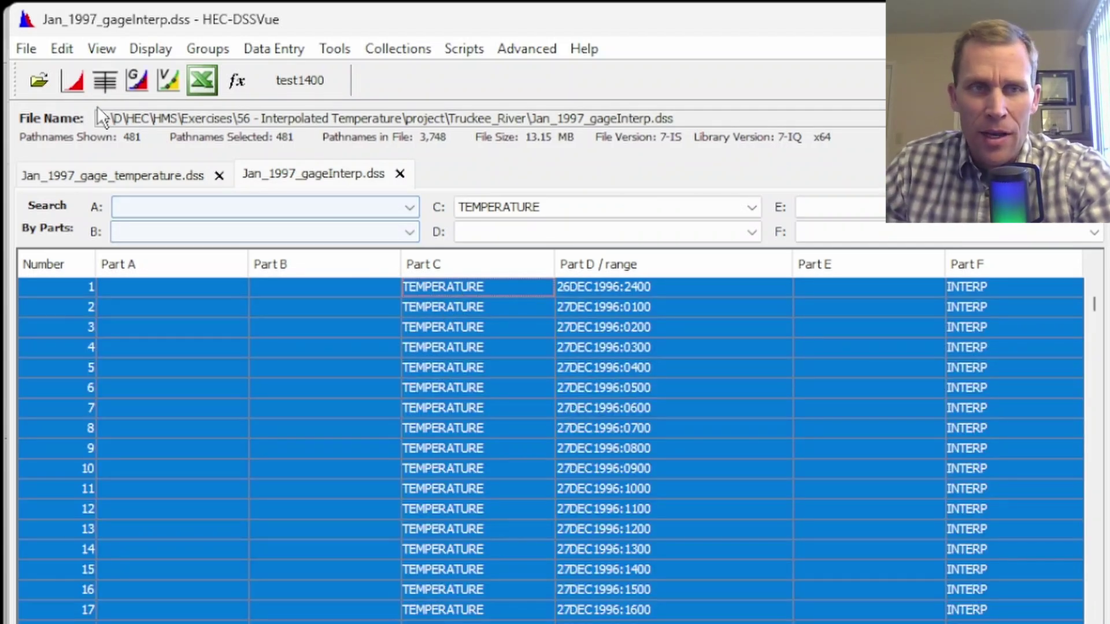
{"action": "left_click", "coordinate": [72, 83]}
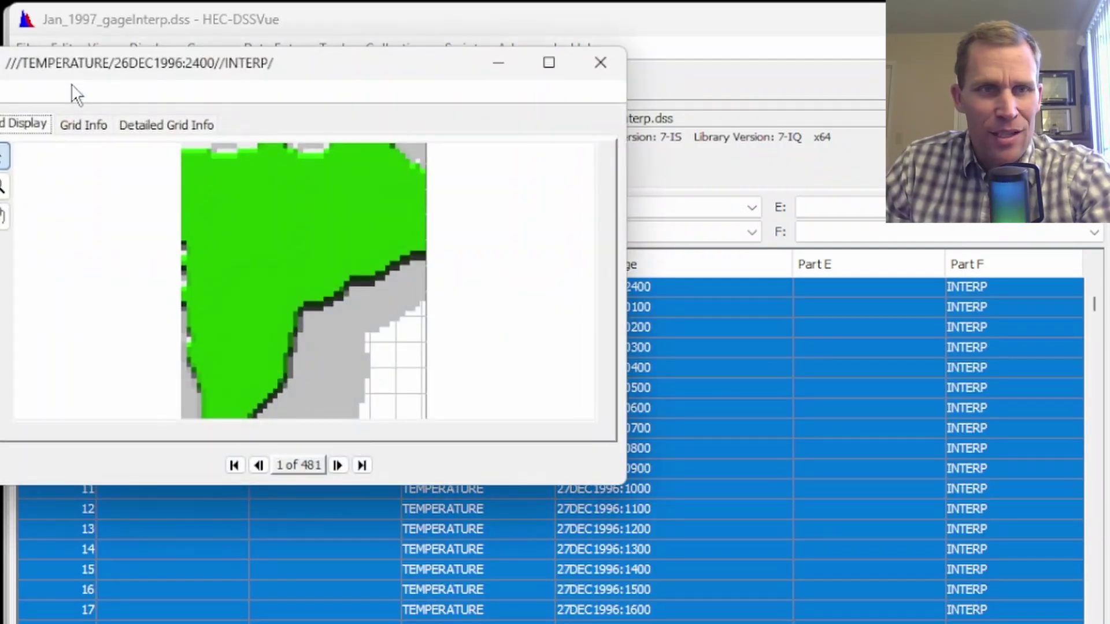
{"action": "left_click_drag", "start_coordinate": [110, 72], "coordinate": [243, 82]}
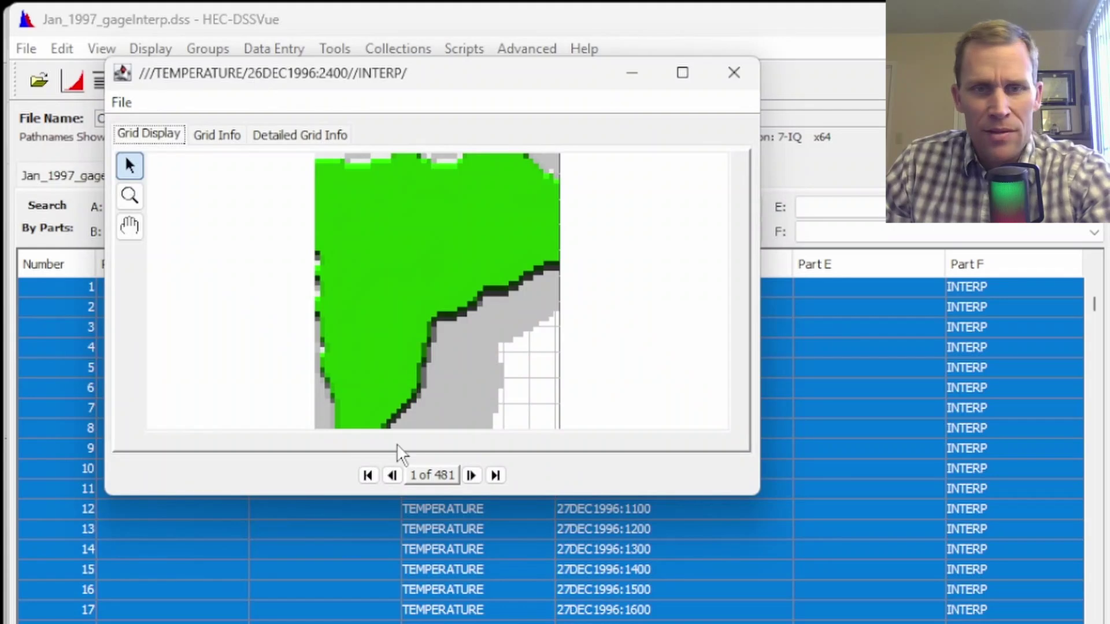
{"action": "left_click_drag", "start_coordinate": [751, 496], "coordinate": [904, 623]}
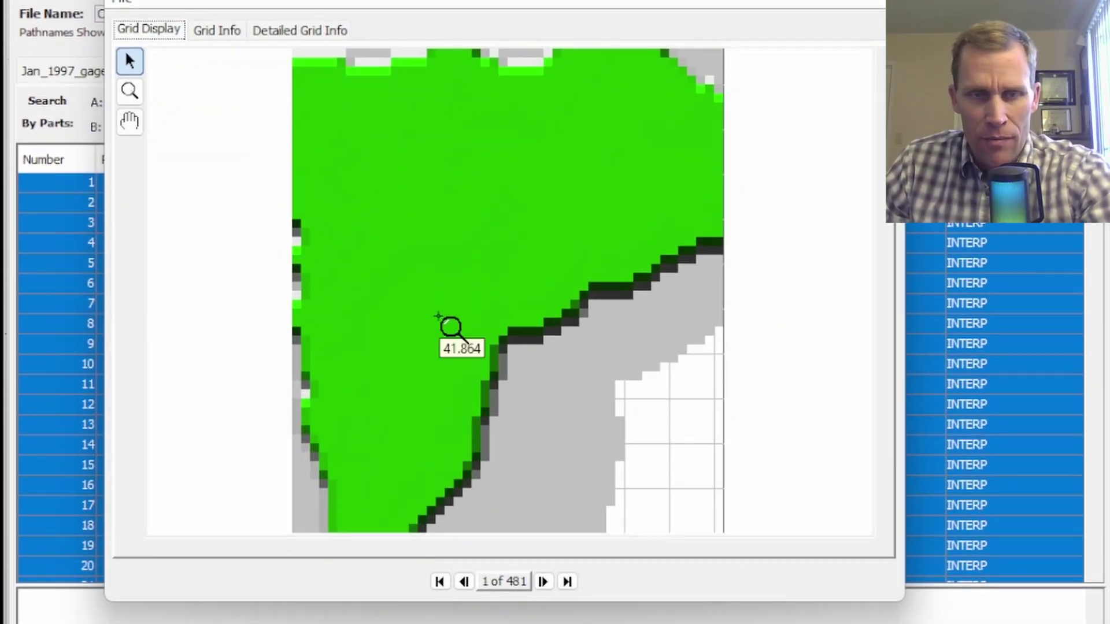
Inspect temperature cell values while advancing from the first grid to the seventh, and close the grid display
{"action": "mouse_move", "coordinate": [485, 293]}
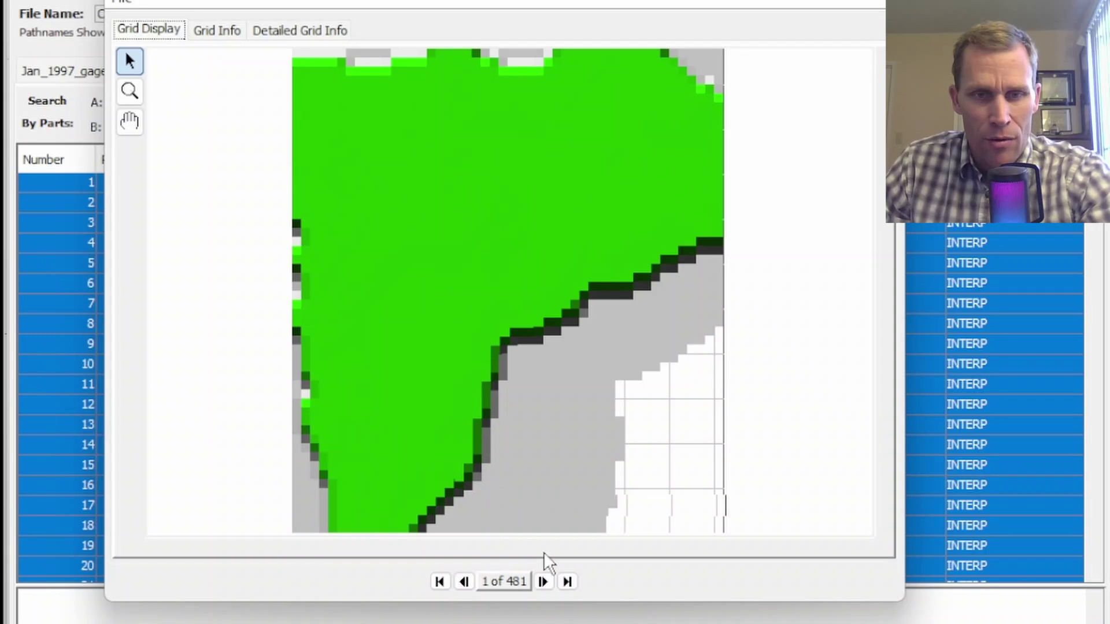
{"action": "left_click", "coordinate": [544, 582]}
{"action": "left_click", "coordinate": [544, 582]}
{"action": "left_click", "coordinate": [544, 583]}
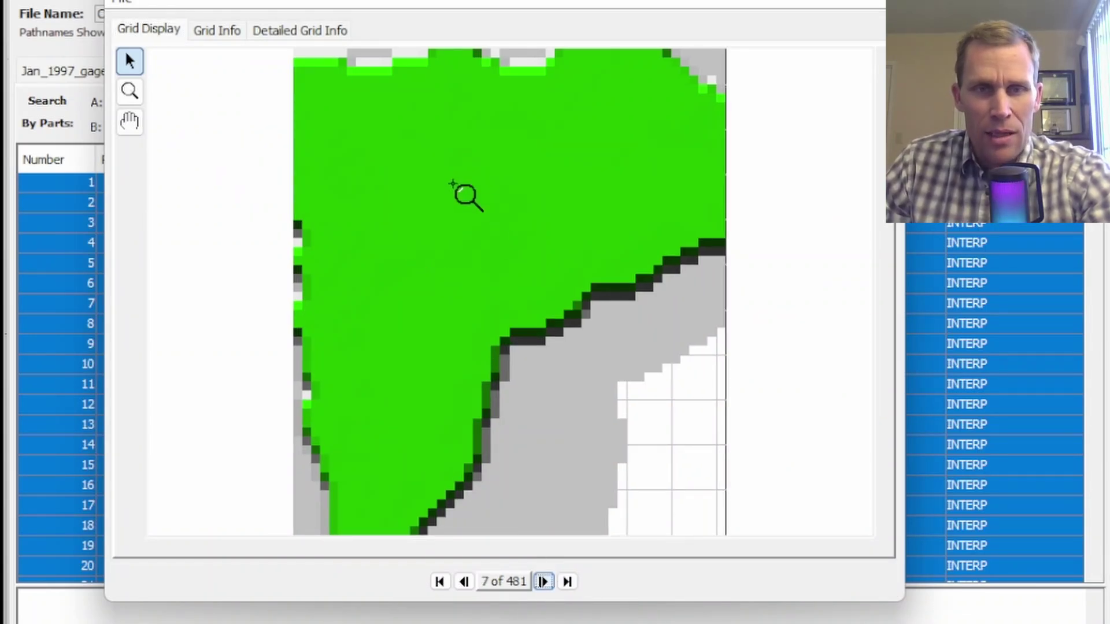
{"action": "mouse_move", "coordinate": [575, 368]}
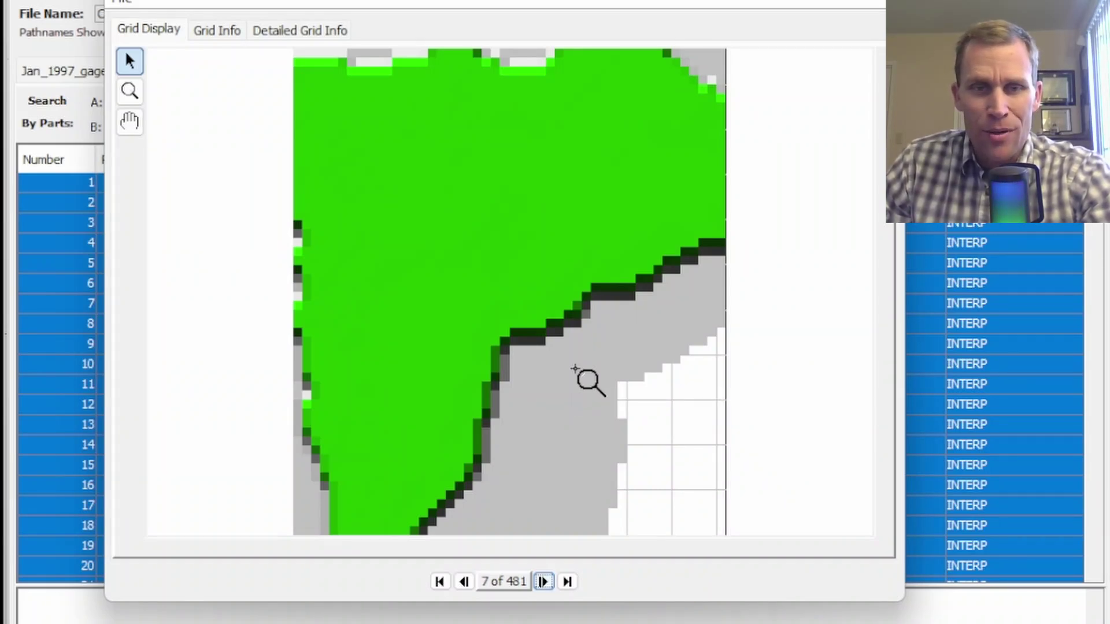
{"action": "left_click", "coordinate": [837, 36]}
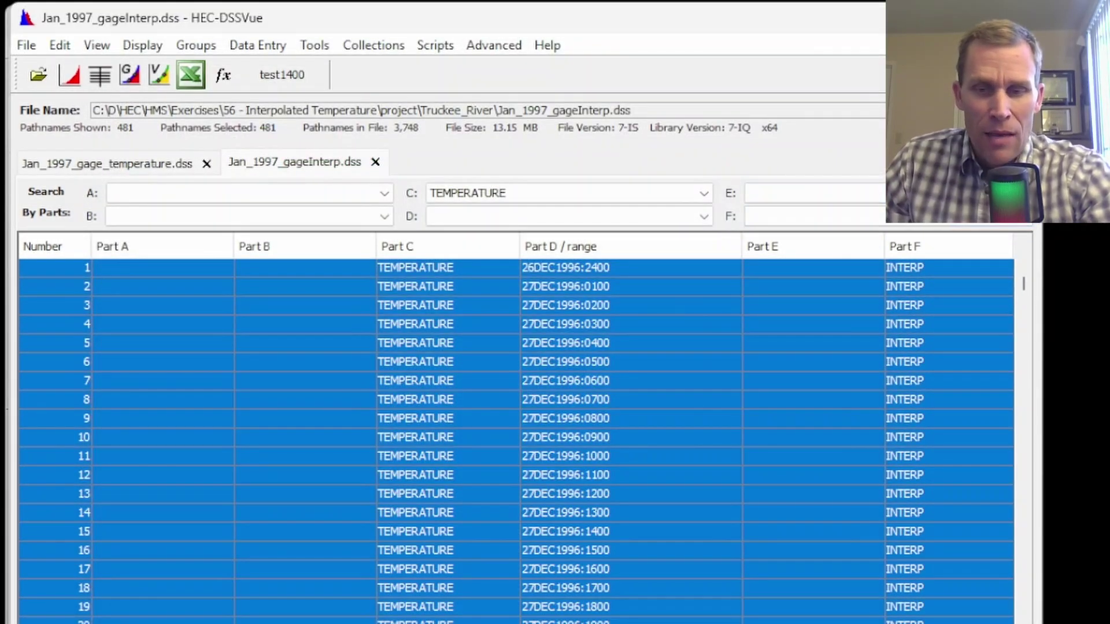
Switch to HEC-HMS, start the Grid Sanitizer data tool and move its wizard clear of the webcam area
{"action": "key", "text": "alt+Tab"}
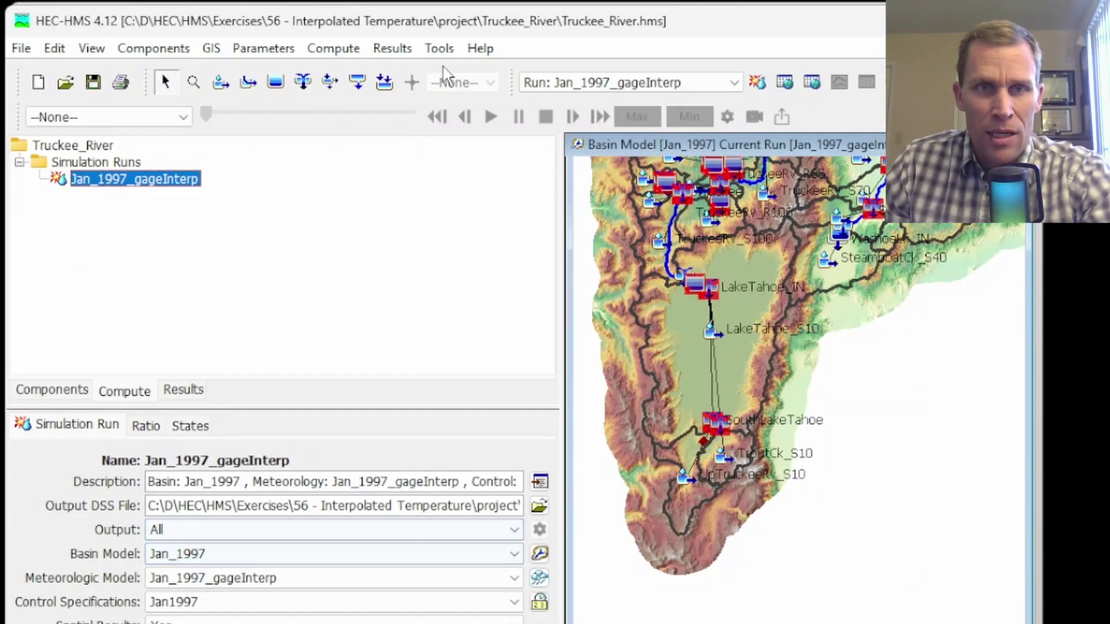
{"action": "left_click", "coordinate": [440, 49]}
{"action": "mouse_move", "coordinate": [484, 170]}
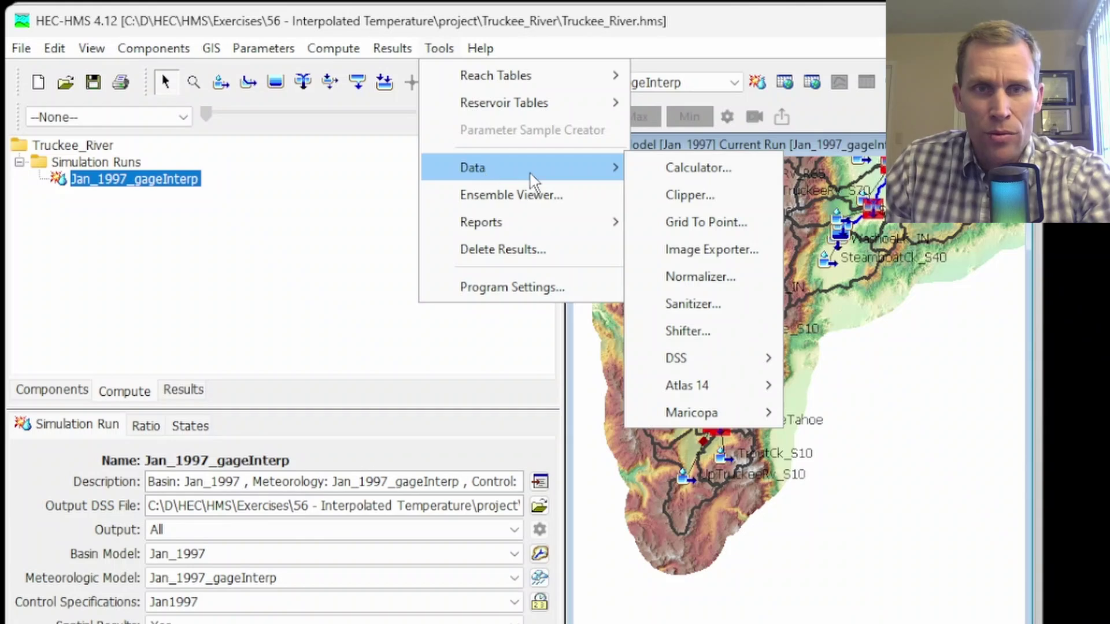
{"action": "left_click", "coordinate": [692, 302]}
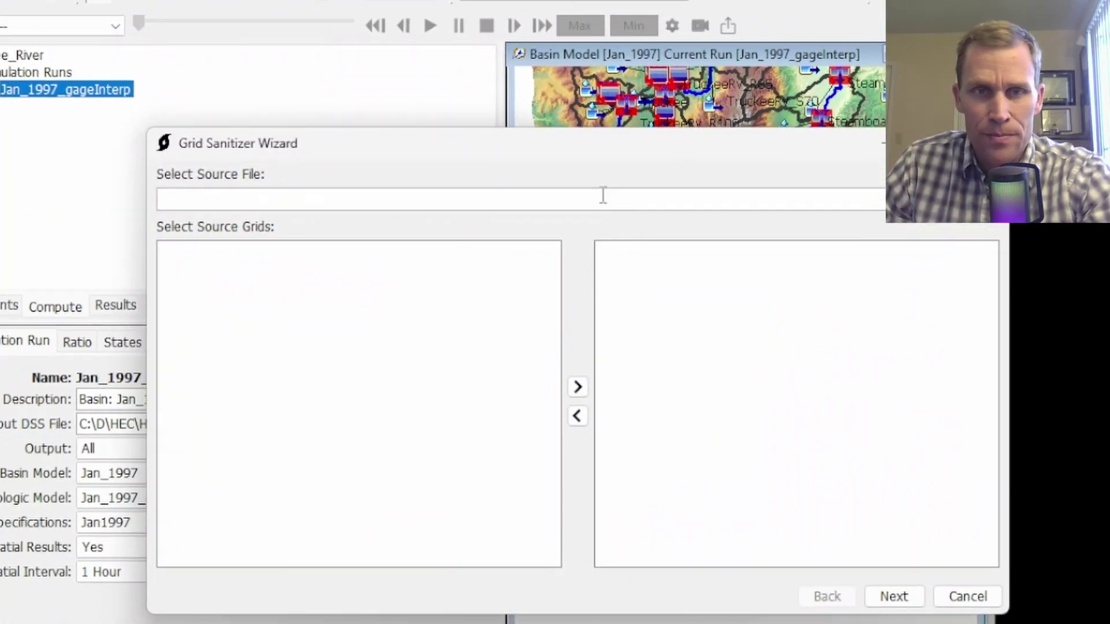
{"action": "left_click_drag", "start_coordinate": [576, 168], "coordinate": [419, 64]}
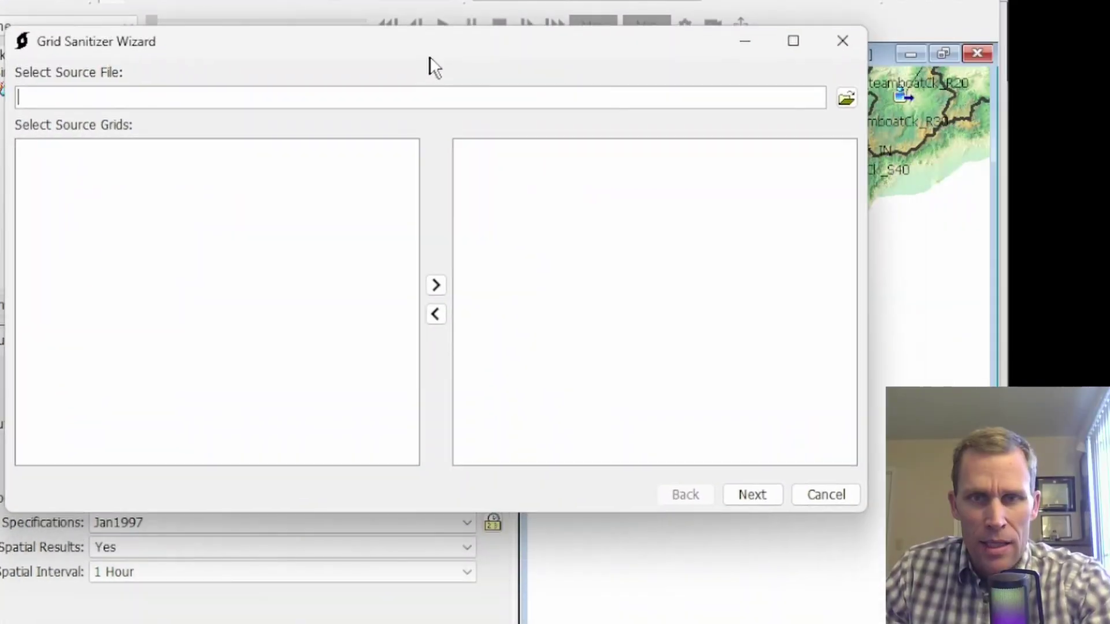
Load Jan_1997_gageInterp.dss from the Truckee_River folder as the Grid Sanitizer's source file
{"action": "left_click", "coordinate": [842, 97]}
{"action": "left_click", "coordinate": [594, 87]}
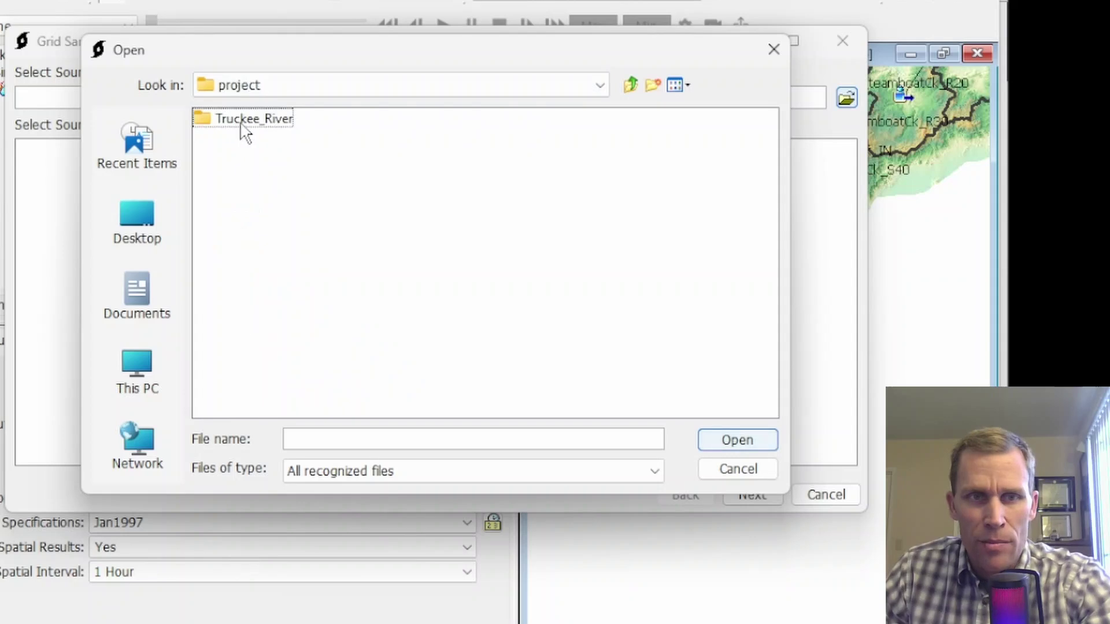
{"action": "double_click", "coordinate": [246, 129]}
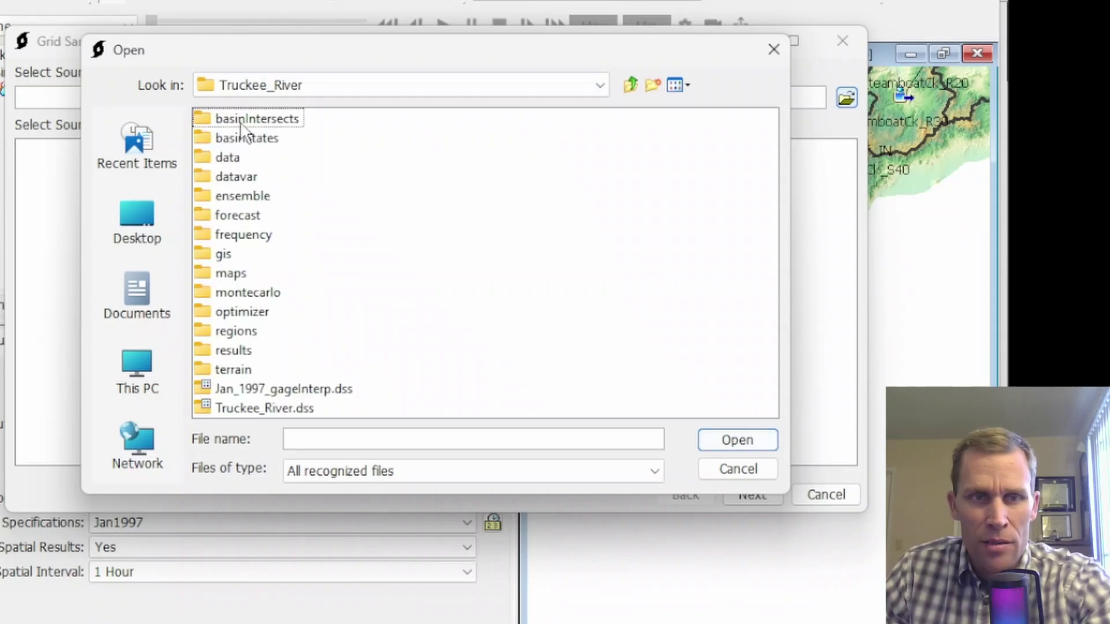
{"action": "left_click", "coordinate": [311, 390]}
{"action": "left_click", "coordinate": [751, 438]}
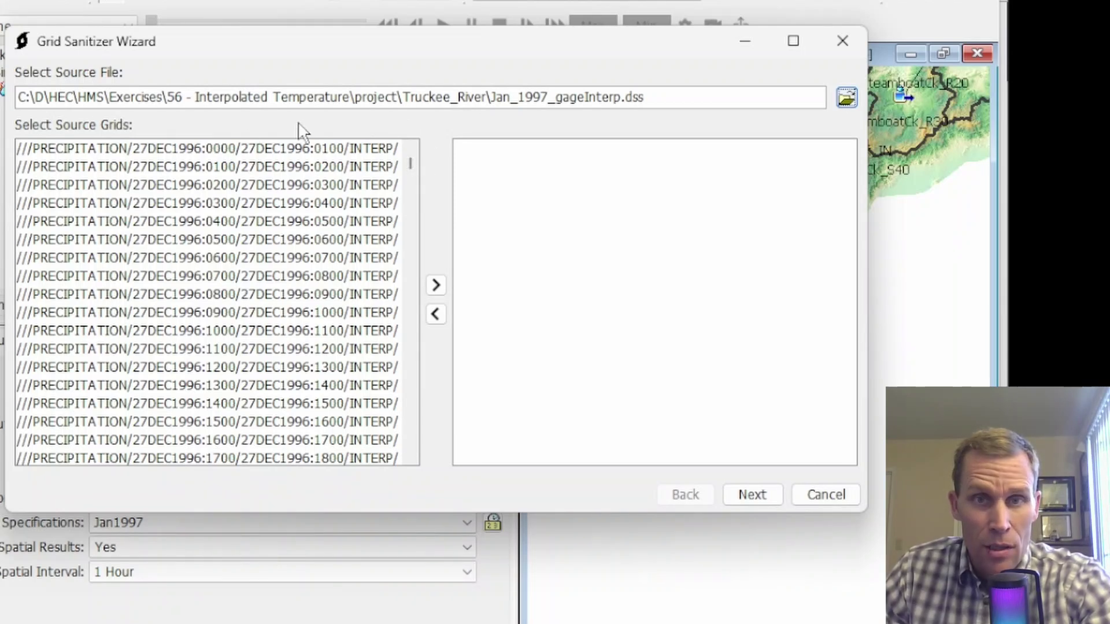
Add the TEMPERATURE grid for 26DEC1996:2400 to the Grid Sanitizer's selected source grids
{"action": "left_click_drag", "start_coordinate": [411, 166], "coordinate": [411, 306]}
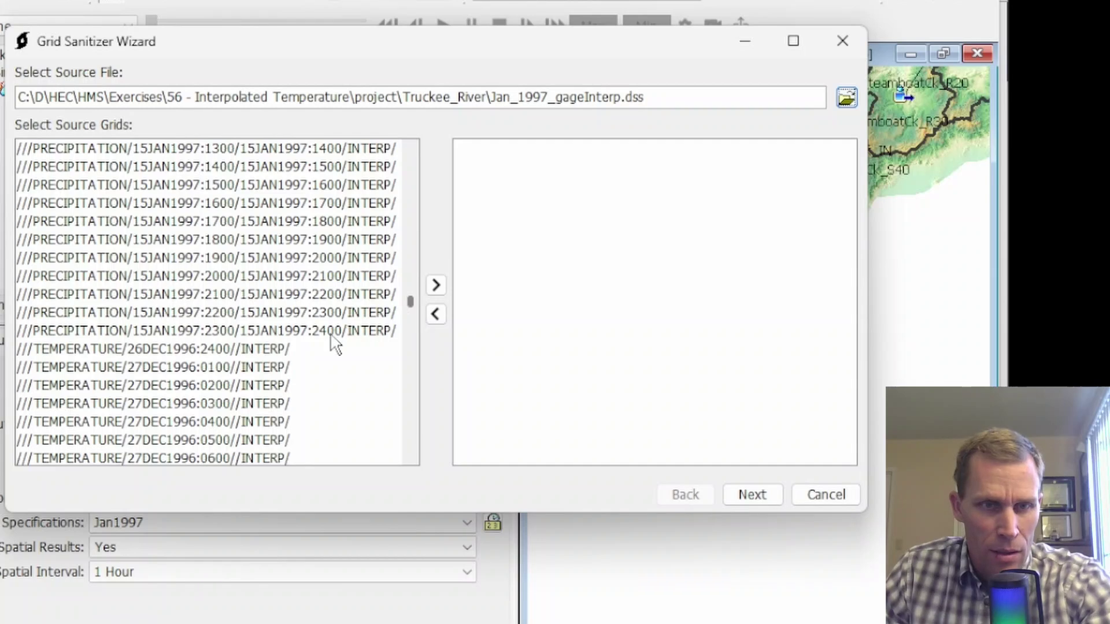
{"action": "left_click", "coordinate": [190, 349]}
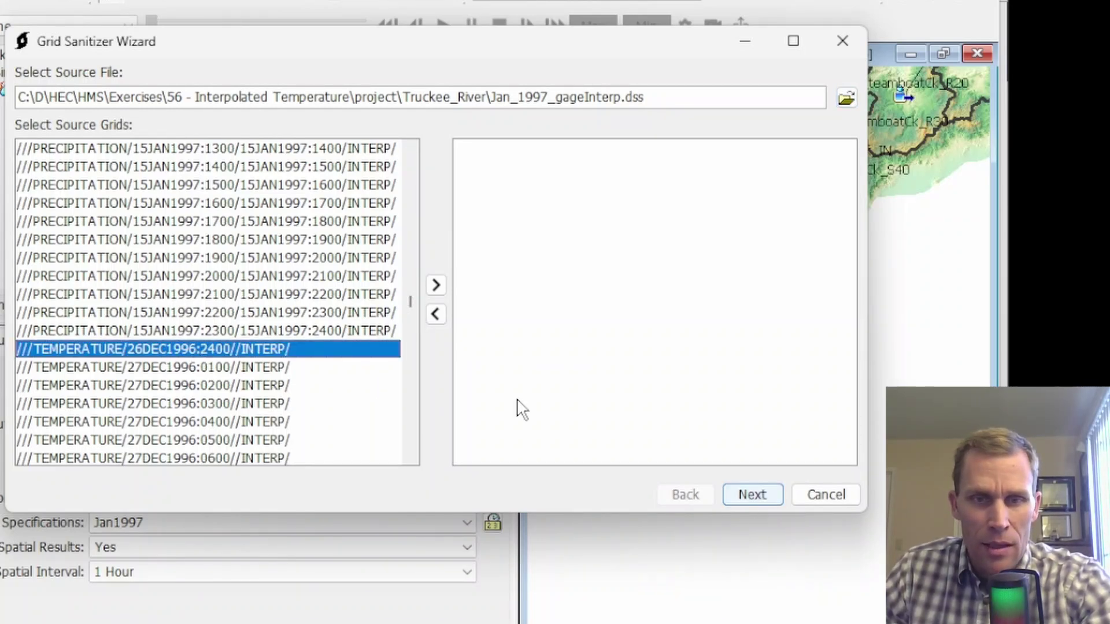
{"action": "left_click", "coordinate": [436, 285]}
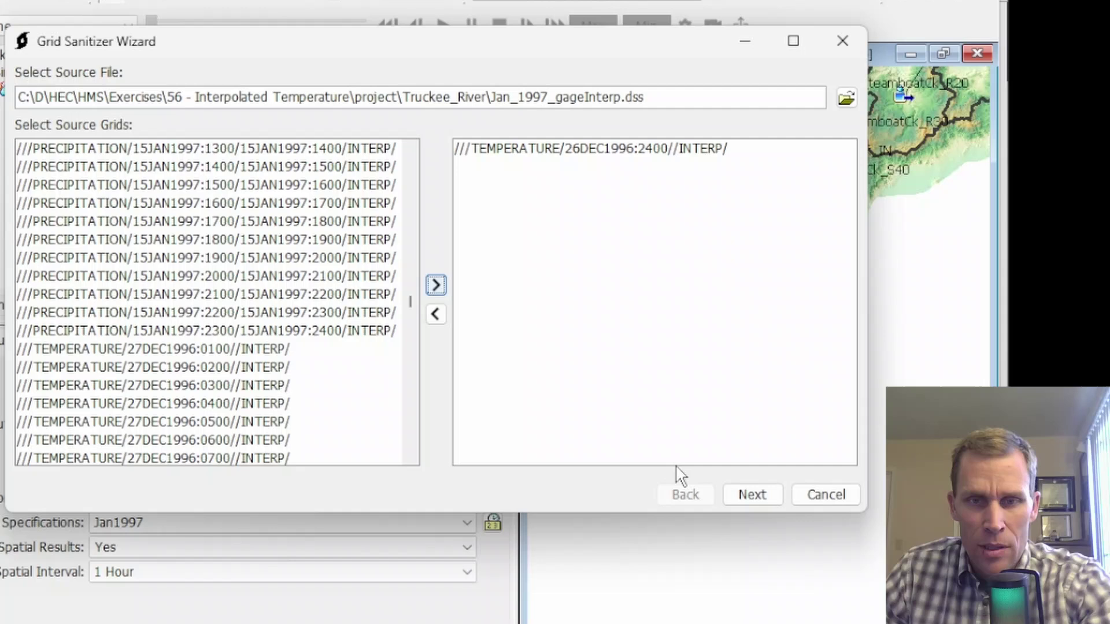
Set the Grid Sanitizer to filter values greater than or equal to 100, and close the wizard without processing the grid
{"action": "left_click", "coordinate": [752, 495]}
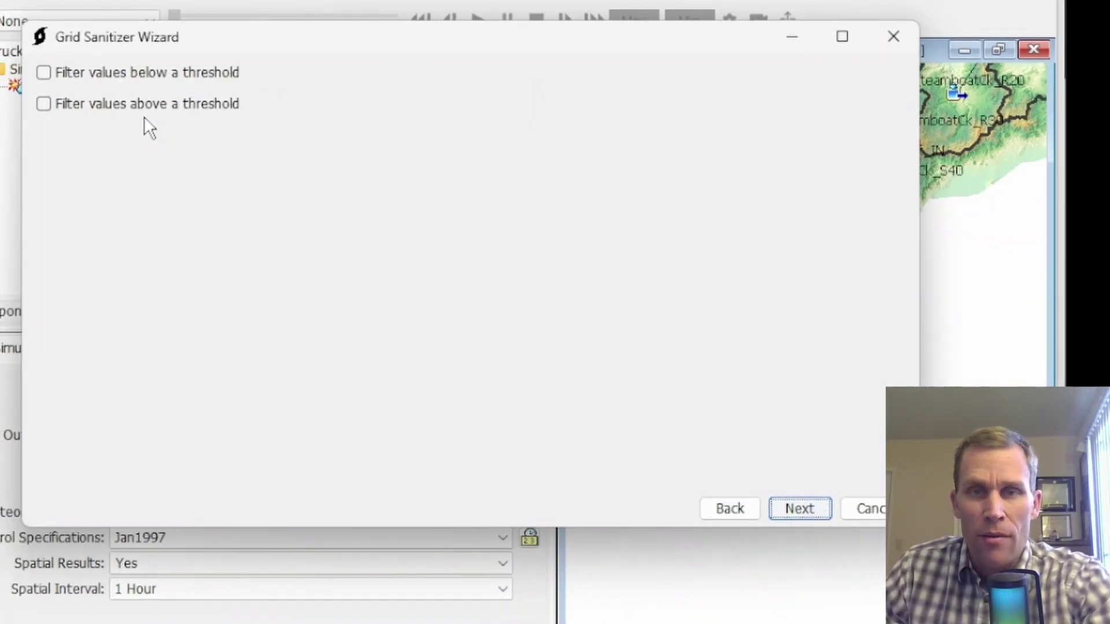
{"action": "left_click", "coordinate": [41, 113]}
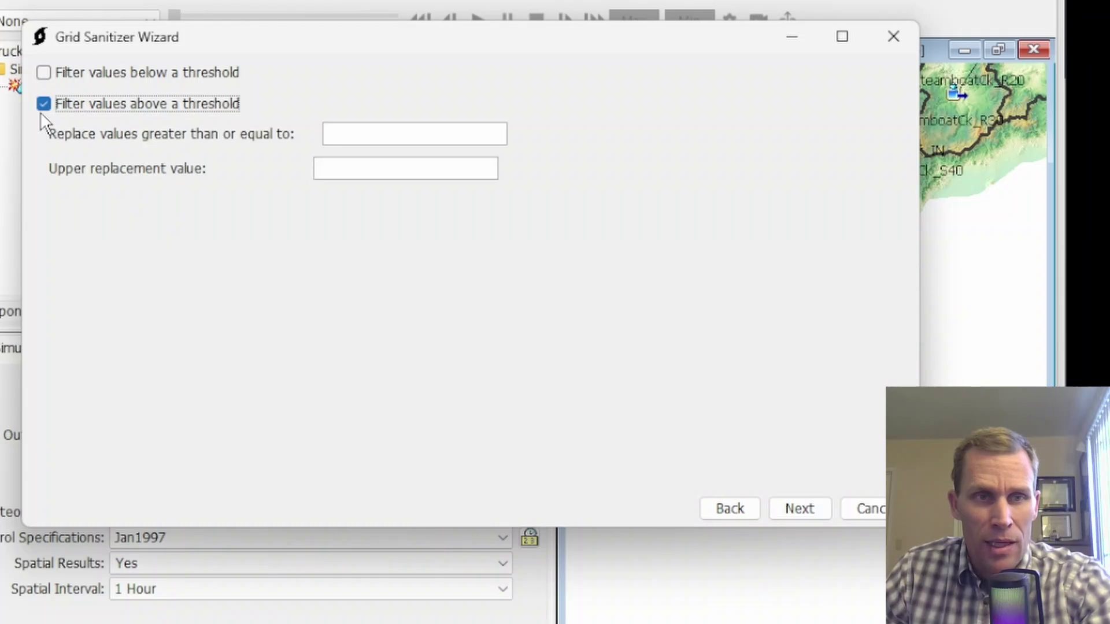
{"action": "left_click", "coordinate": [362, 133]}
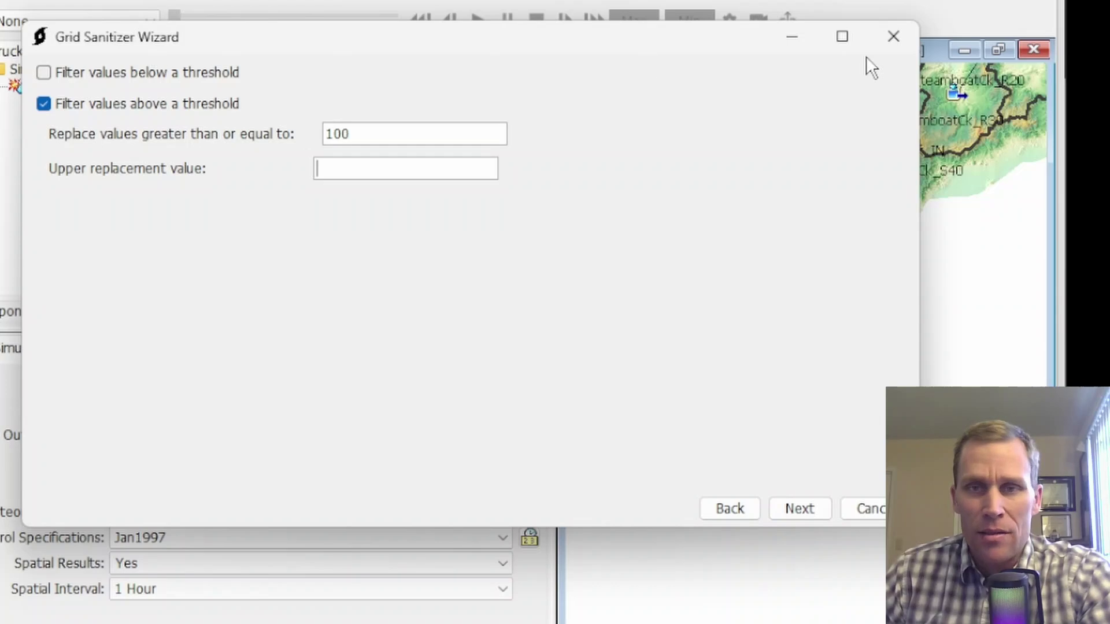
{"action": "left_click", "coordinate": [894, 36]}
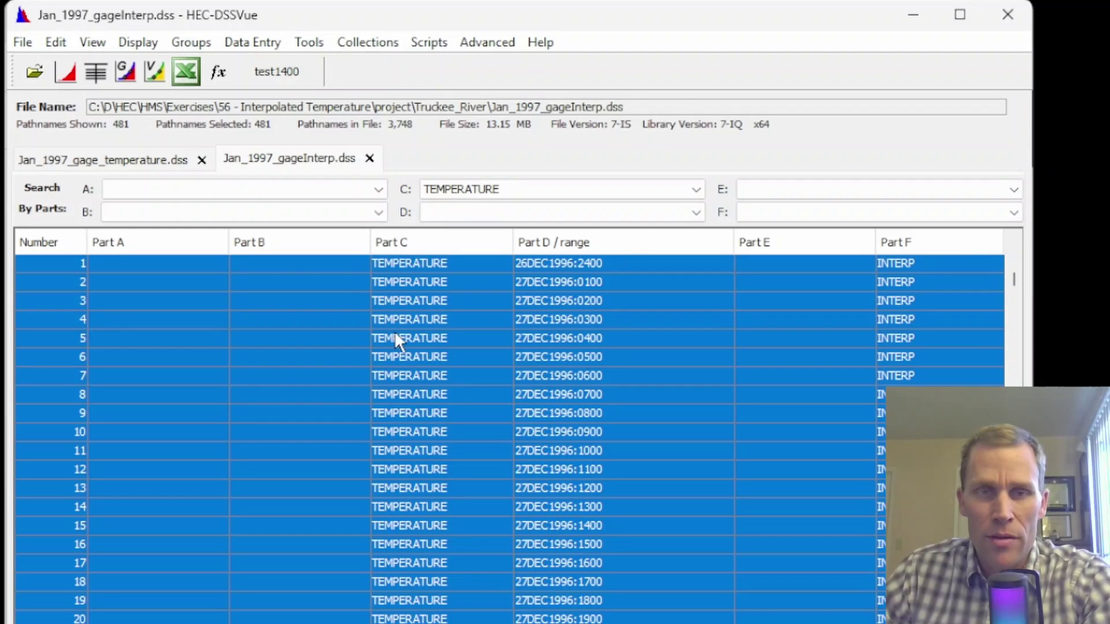
Plot the selected TEMPERATURE grids in HEC-DSSVue to view the 26DEC1996:2400 grid, and close the display
{"action": "left_click", "coordinate": [66, 72]}
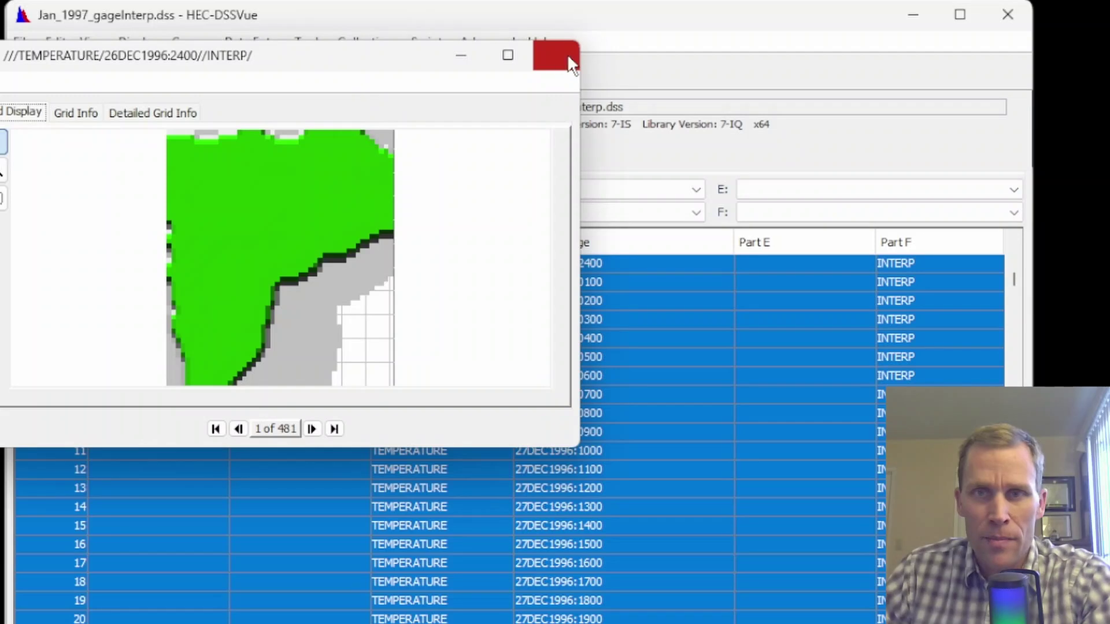
{"action": "left_click", "coordinate": [560, 55]}
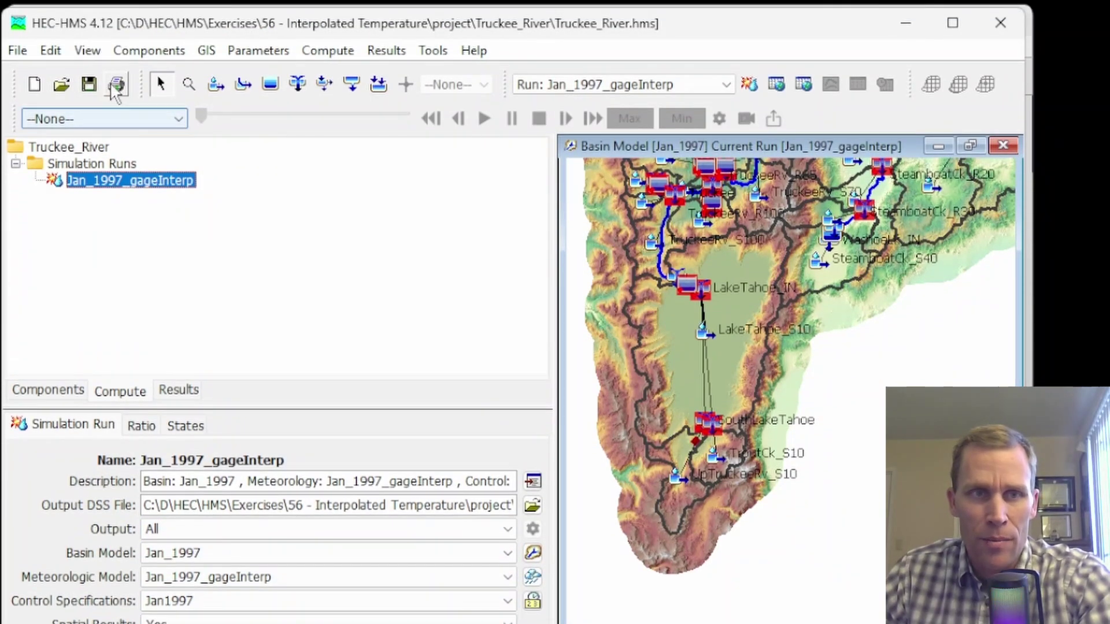
Switch to HEC-HMS, display the run's Air Temperature spatial results with animation tiles processed, and widen the basin map area
{"action": "left_click", "coordinate": [87, 51]}
{"action": "mouse_move", "coordinate": [230, 392]}
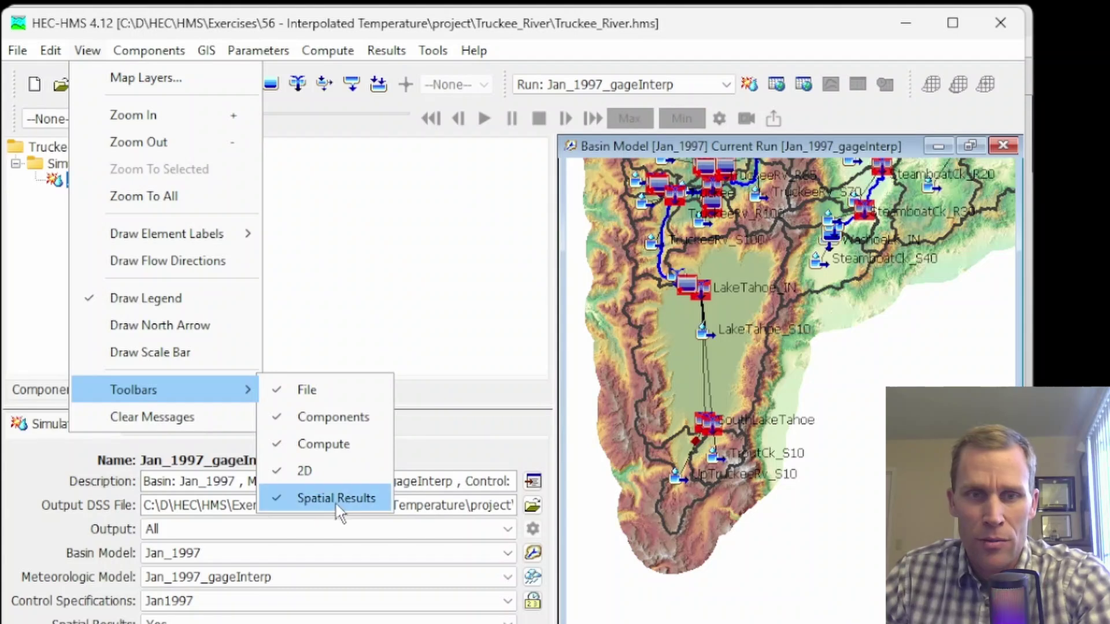
{"action": "left_click", "coordinate": [288, 497]}
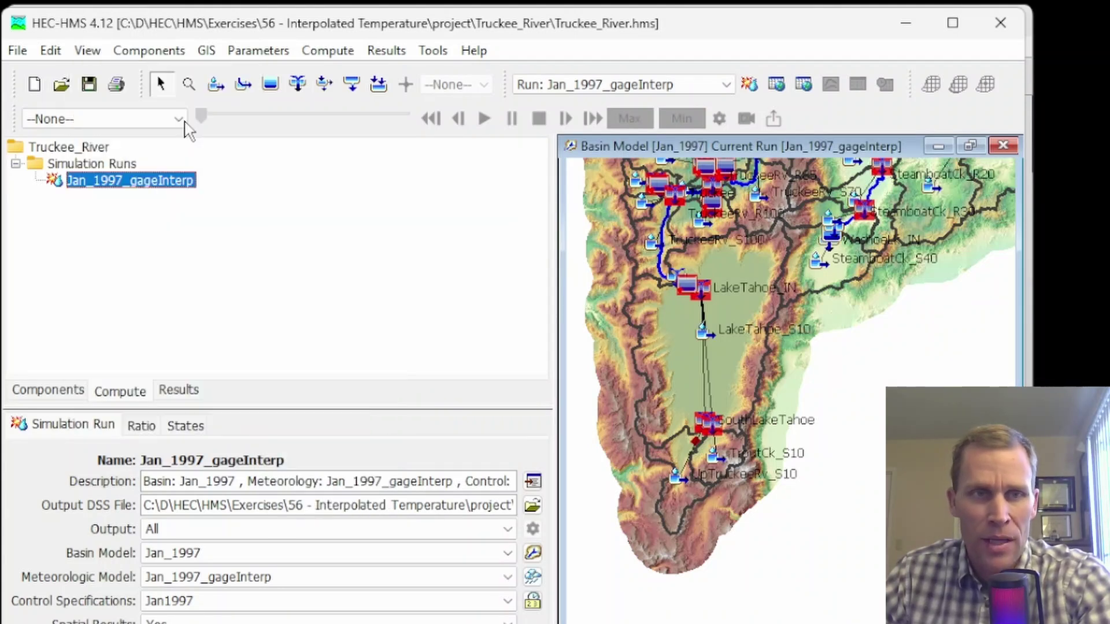
{"action": "left_click", "coordinate": [154, 118]}
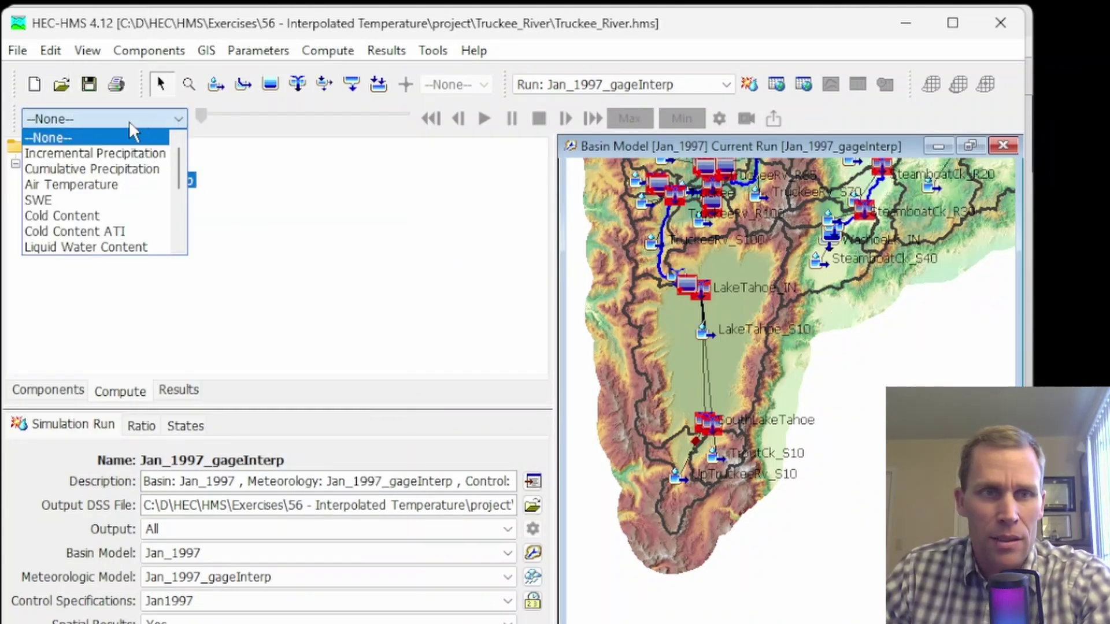
{"action": "left_click", "coordinate": [112, 185]}
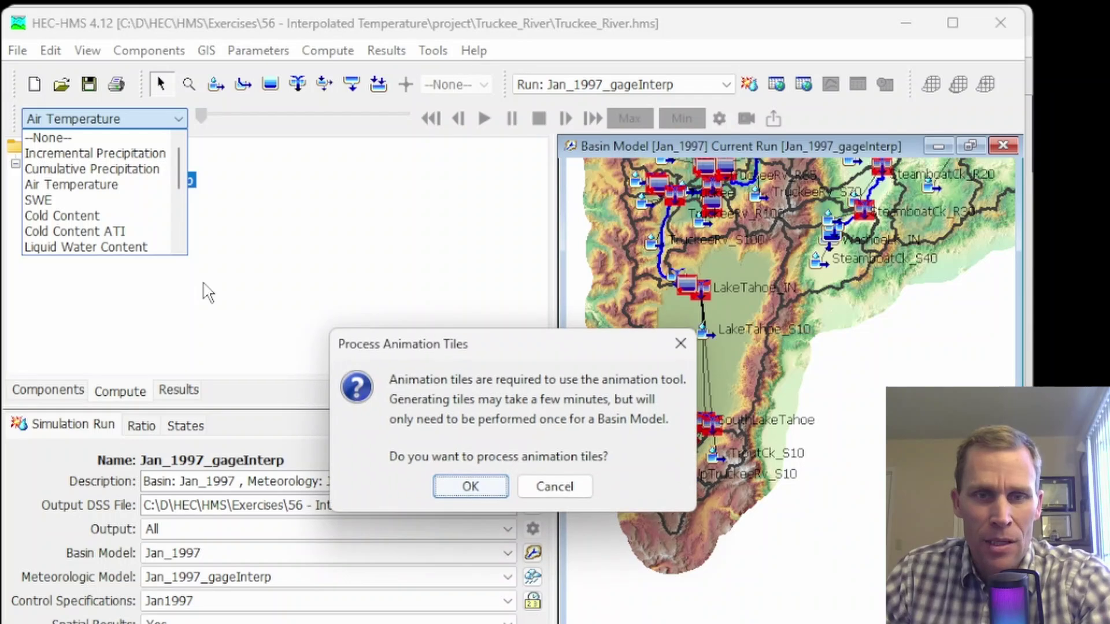
{"action": "left_click", "coordinate": [471, 487]}
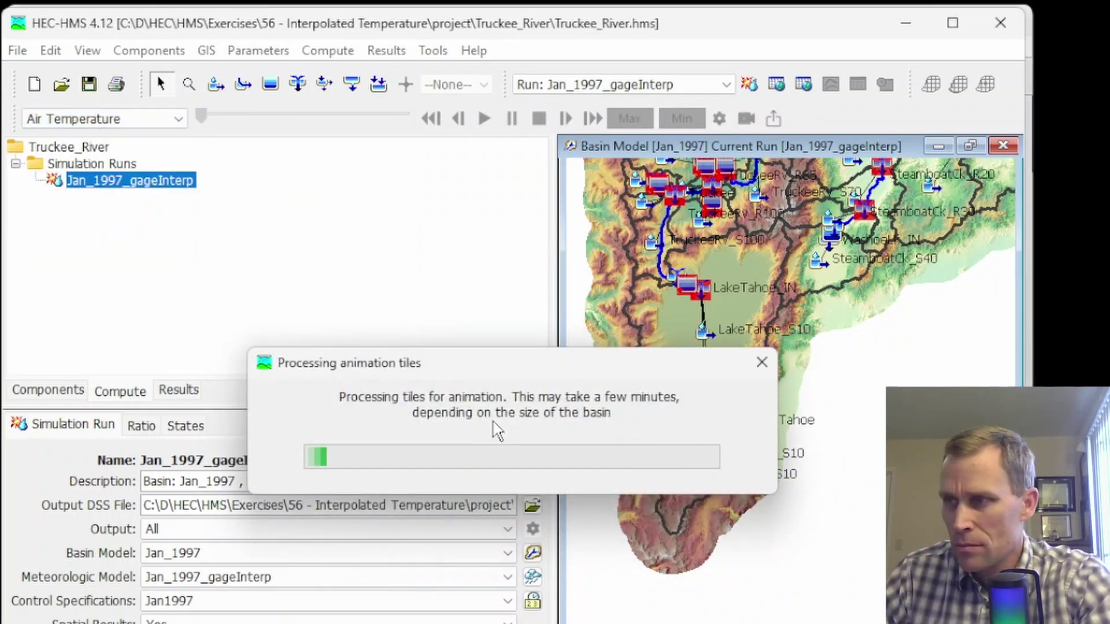
{"action": "left_click_drag", "start_coordinate": [562, 358], "coordinate": [389, 367]}
{"action": "scroll", "coordinate": [820, 432], "scroll_direction": "up", "scroll_amount": 2}
{"action": "scroll", "coordinate": [678, 289], "scroll_direction": "down", "scroll_amount": 2}
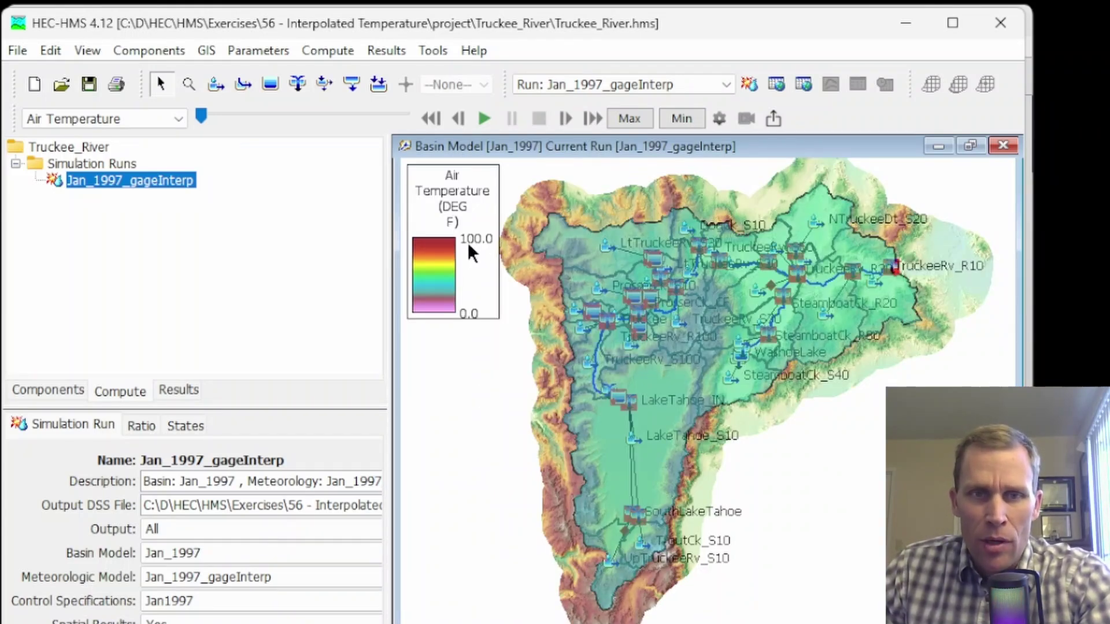
Plot the air temperature spatial results for grid cells in LtTruckeeRv_S30, NTruckeeDt_S20 and UpTruckeeRv_S10, closing each graph
{"action": "left_click", "coordinate": [583, 255]}
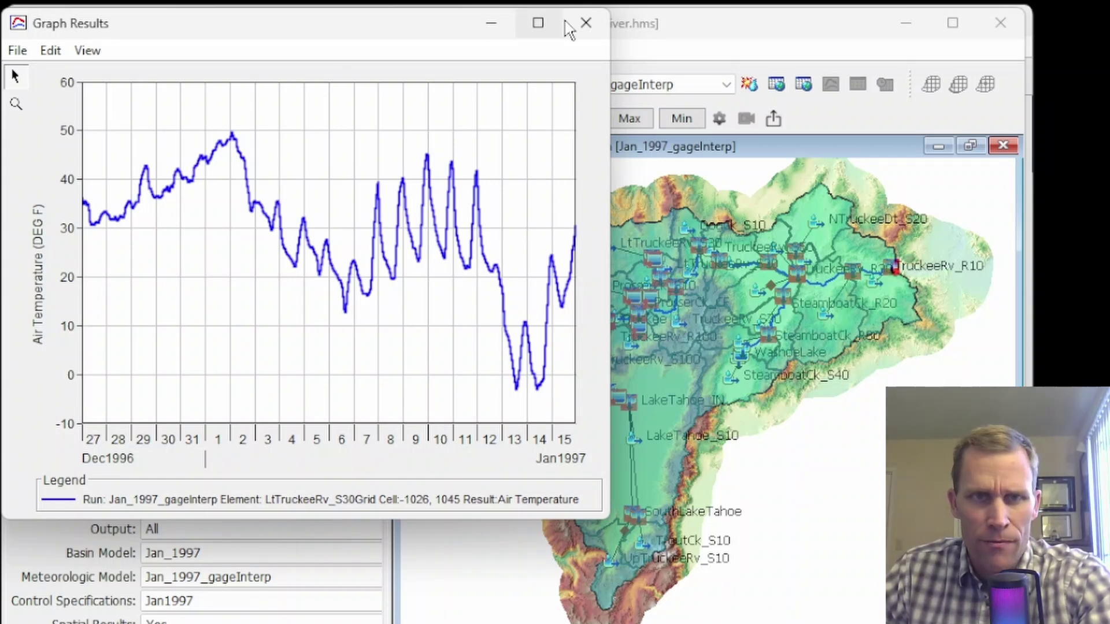
{"action": "left_click", "coordinate": [585, 23]}
{"action": "right_click", "coordinate": [824, 217]}
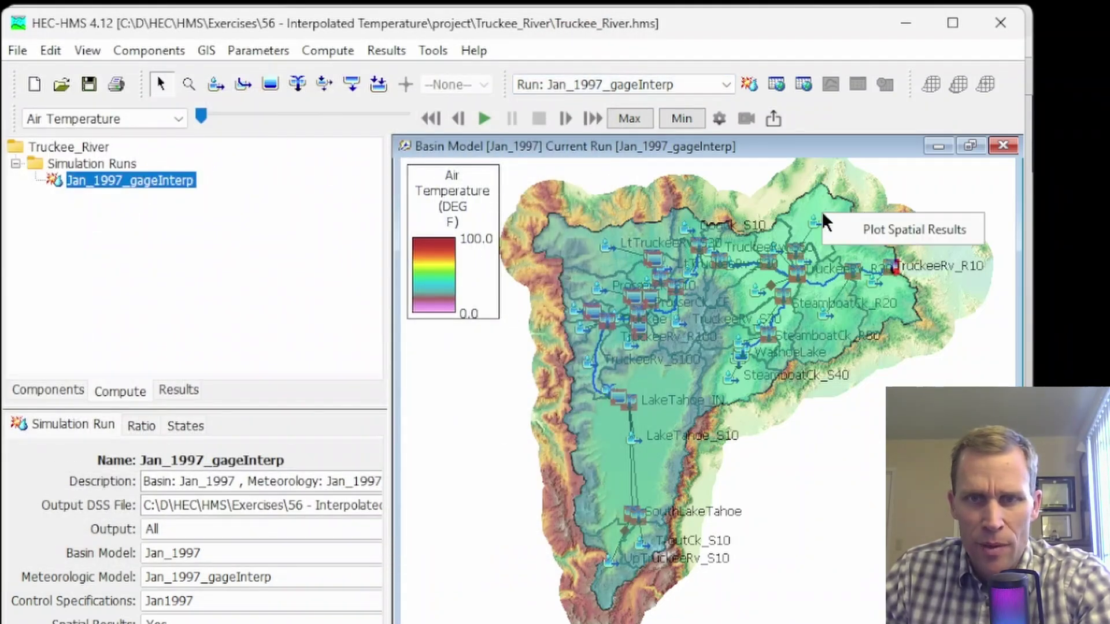
{"action": "left_click", "coordinate": [855, 228]}
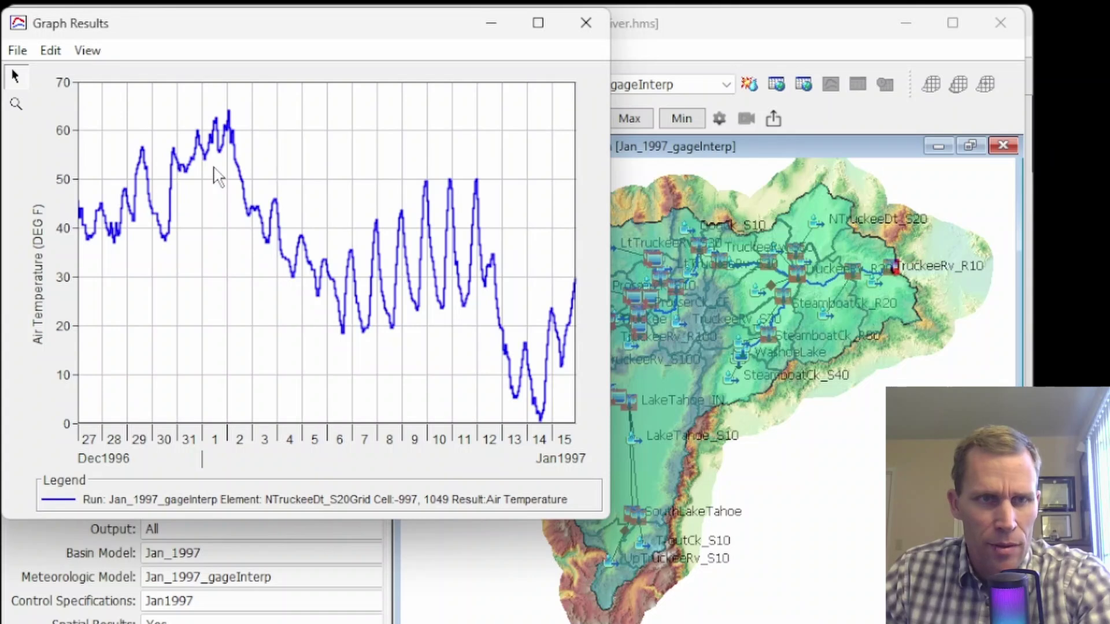
{"action": "left_click", "coordinate": [586, 23]}
{"action": "right_click", "coordinate": [628, 578]}
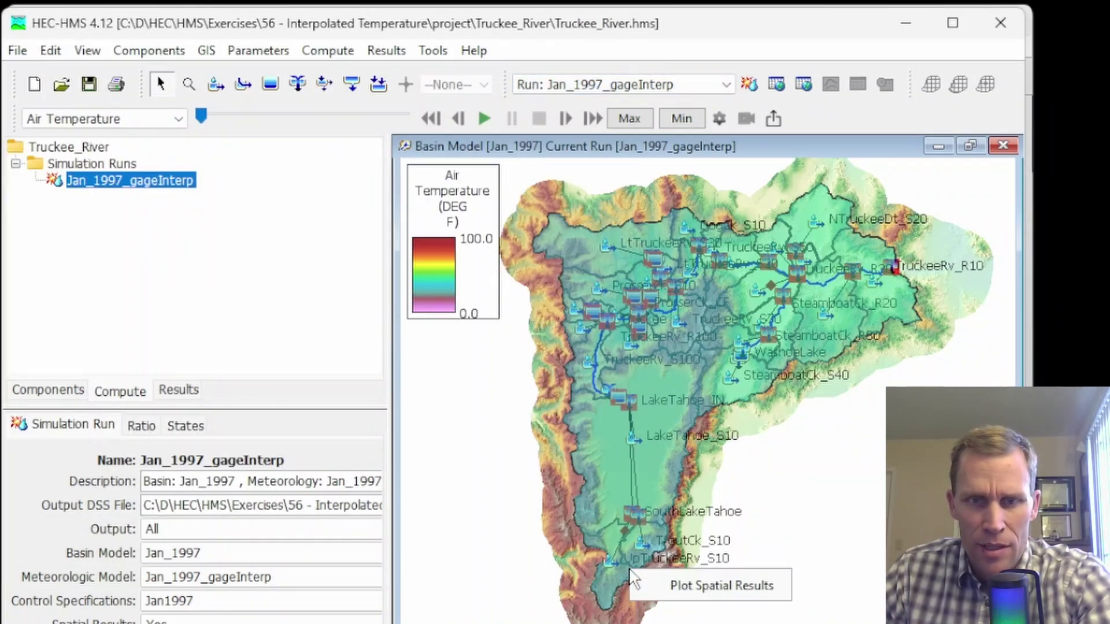
{"action": "left_click", "coordinate": [709, 585]}
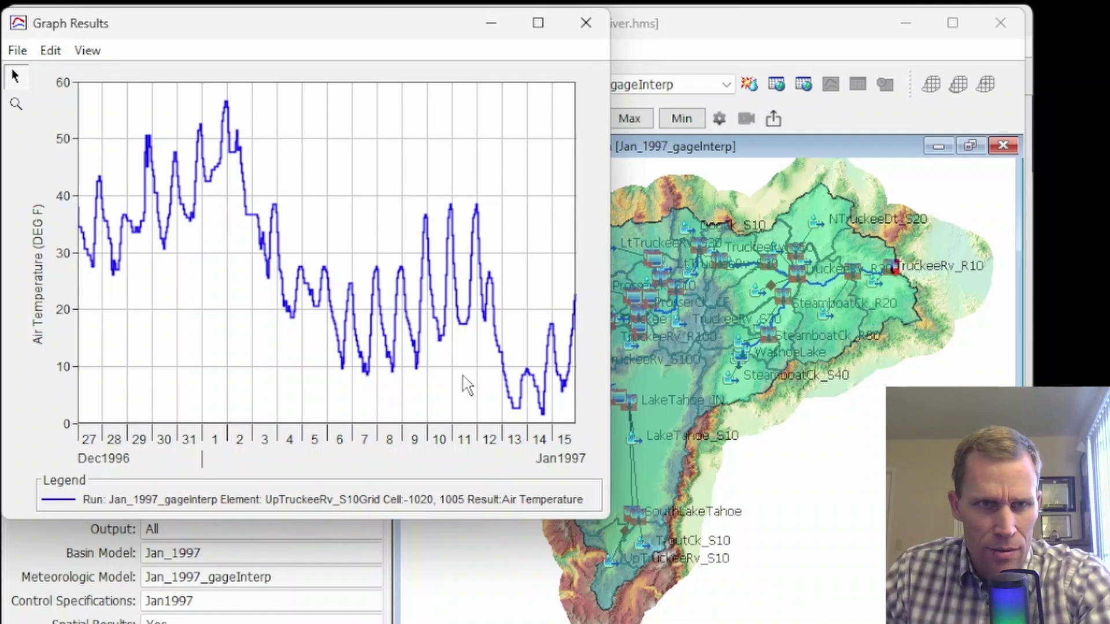
{"action": "left_click", "coordinate": [587, 22]}
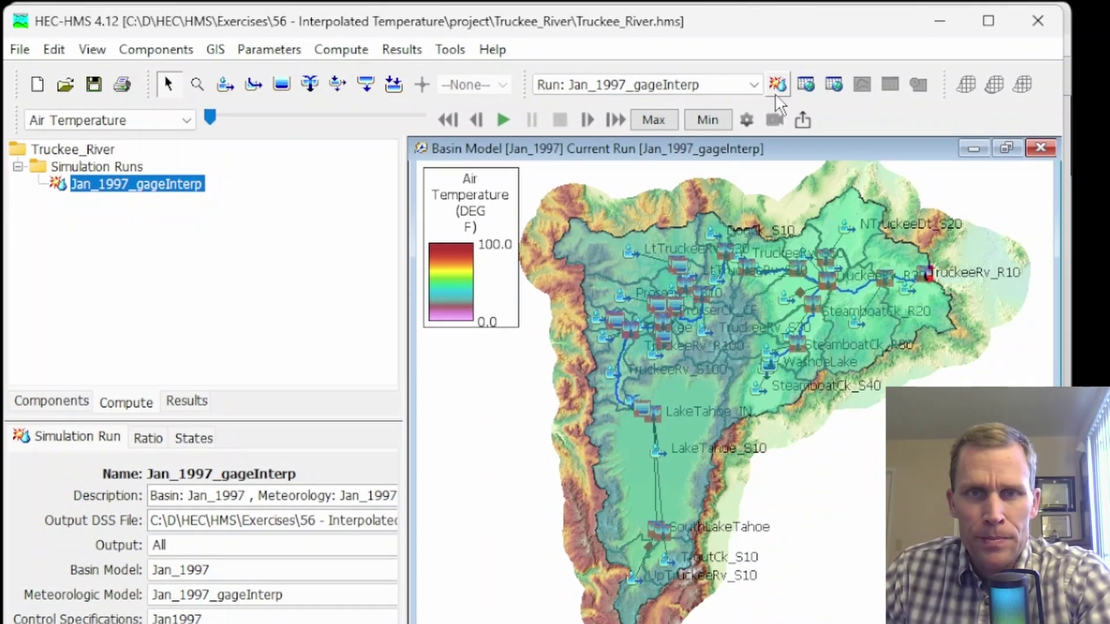
Open the spatial results animation properties, narrow the dialog and toggle the Loop Animation option
{"action": "left_click", "coordinate": [746, 119]}
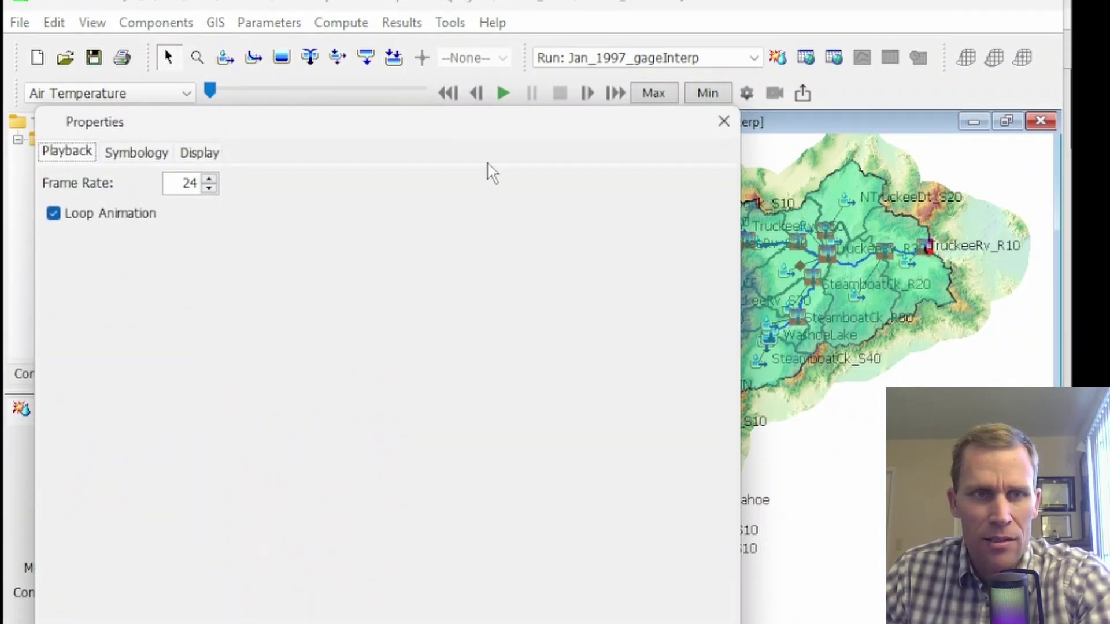
{"action": "left_click_drag", "start_coordinate": [740, 523], "coordinate": [471, 524]}
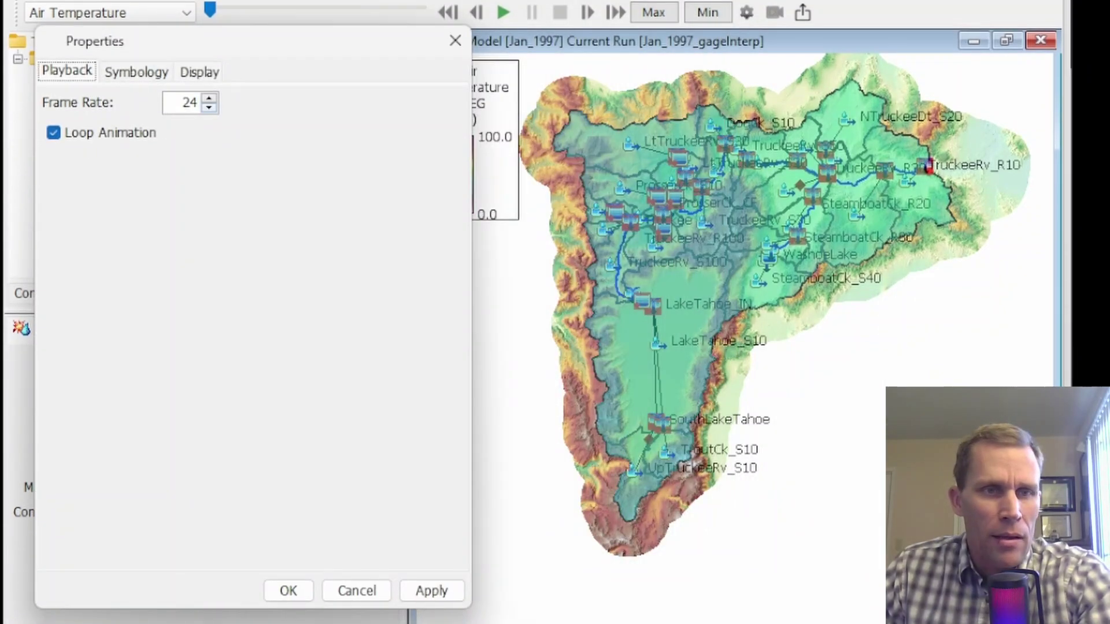
{"action": "left_click", "coordinate": [54, 134]}
Set the Air Temperature symbology to Stretch with a maximum of 65 and a minimum of -10, and apply it
{"action": "left_click", "coordinate": [125, 72]}
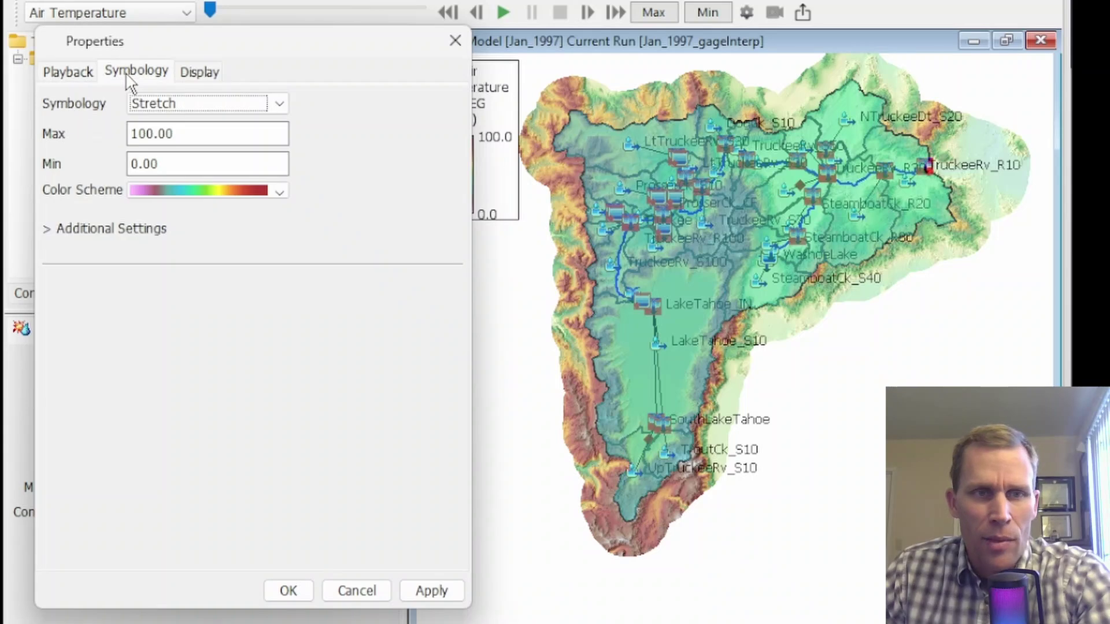
{"action": "left_click", "coordinate": [193, 105]}
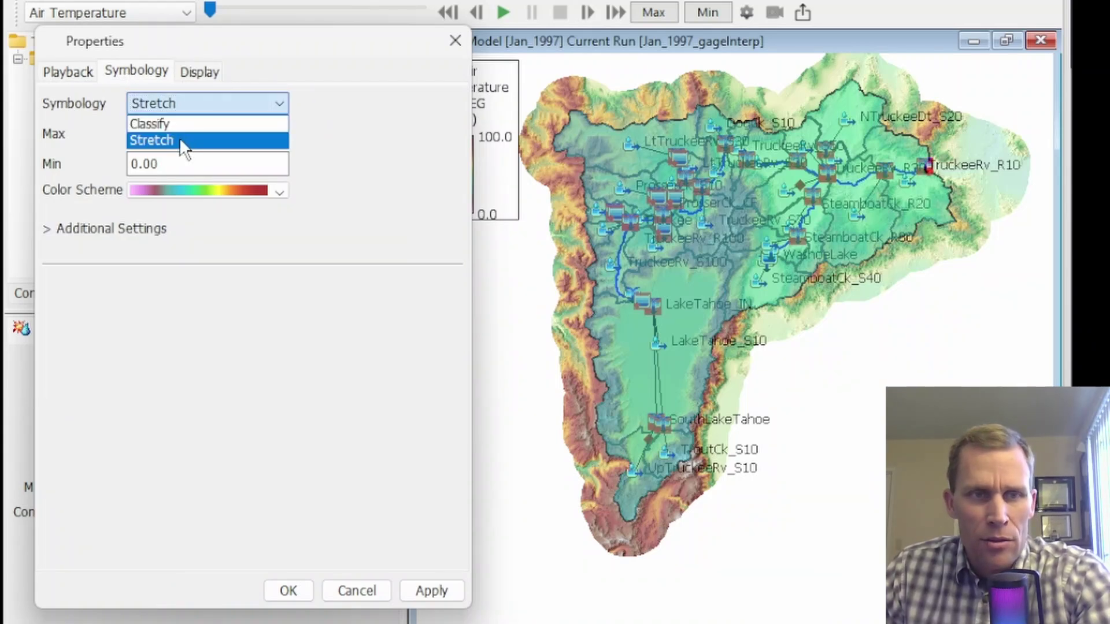
{"action": "left_click", "coordinate": [179, 139]}
{"action": "left_click", "coordinate": [185, 134]}
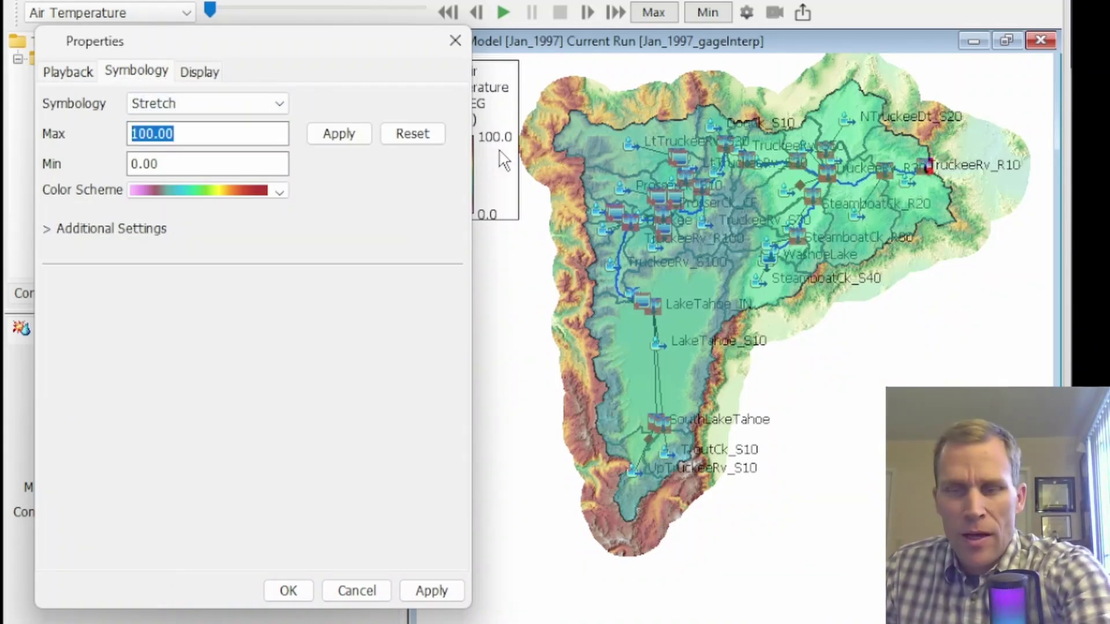
{"action": "type", "text": "65"}
{"action": "left_click", "coordinate": [136, 165]}
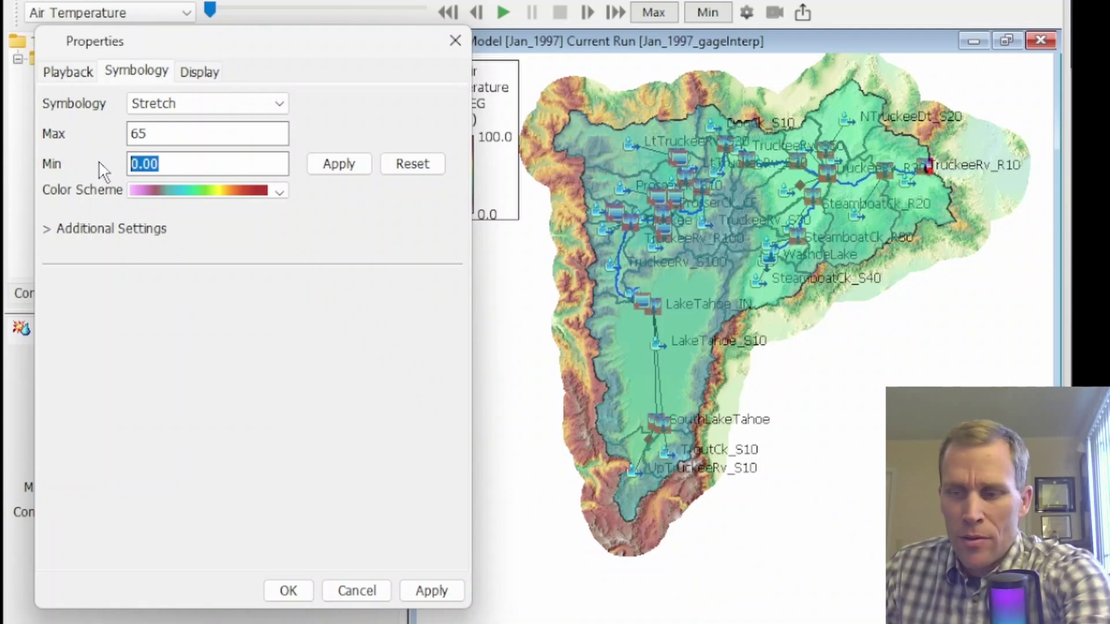
{"action": "type", "text": "-10"}
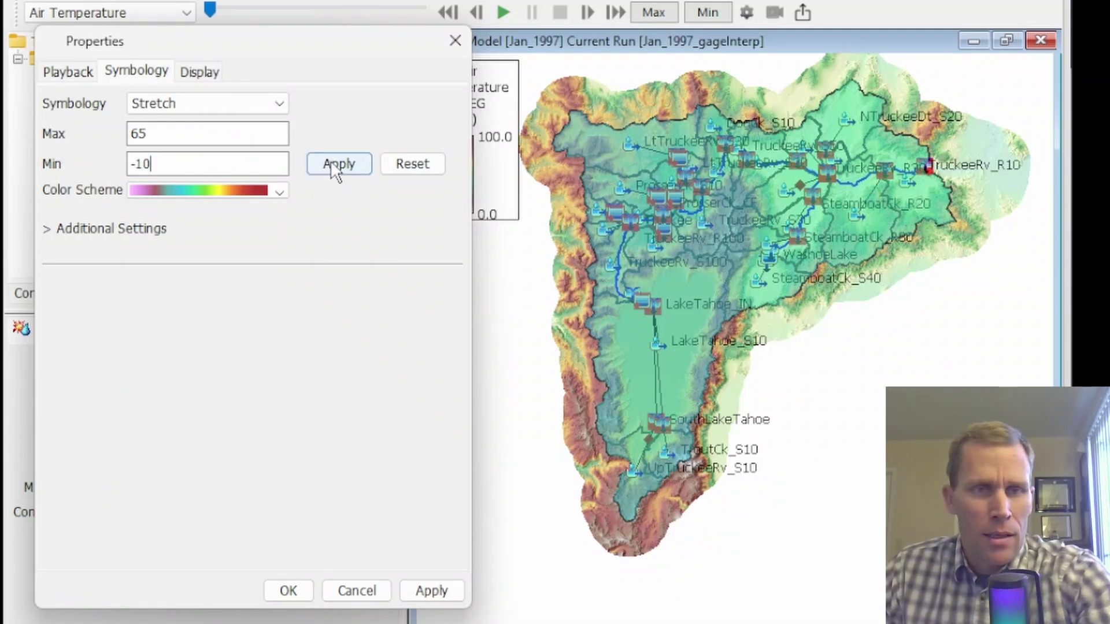
{"action": "left_click", "coordinate": [333, 164]}
{"action": "left_click", "coordinate": [425, 585]}
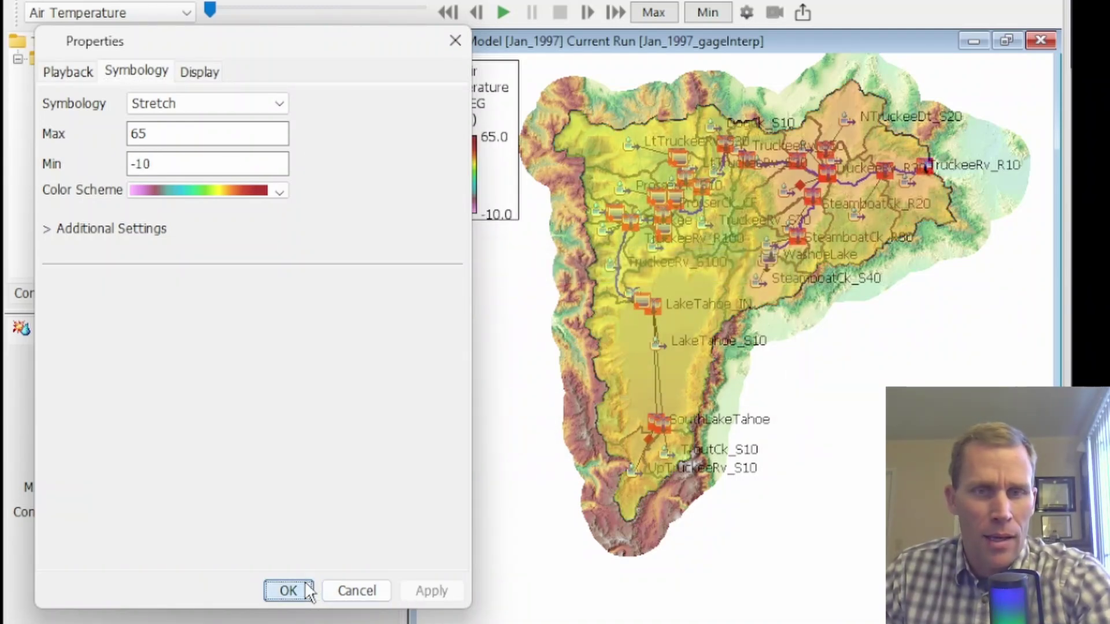
{"action": "left_click", "coordinate": [307, 587]}
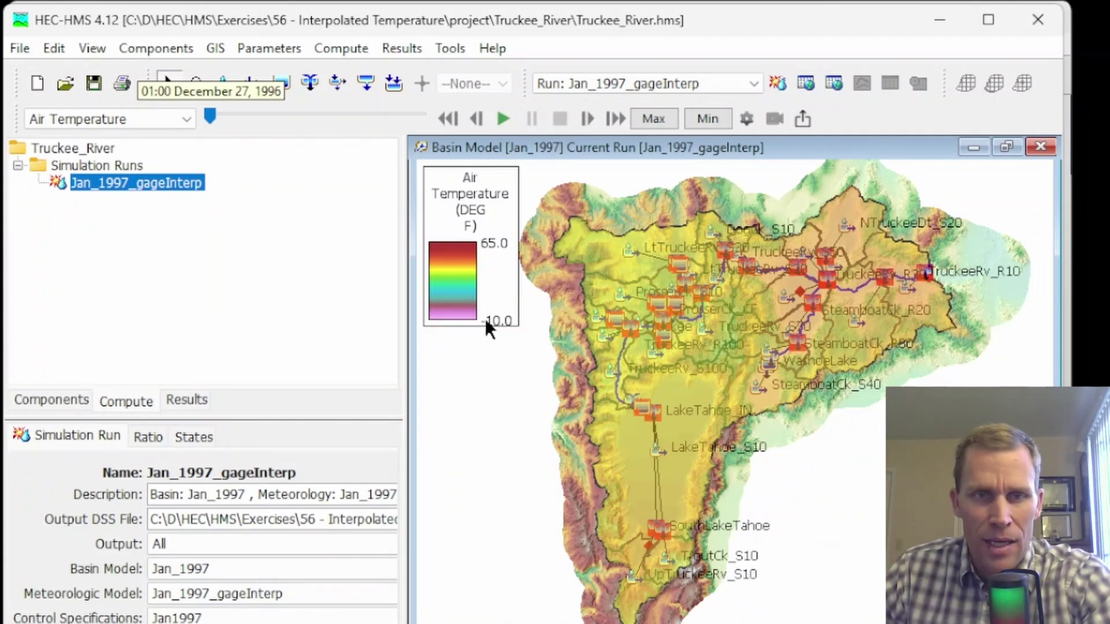
Play the air temperature animation, pause it on January 10, 1997, and view the spatial results plot for a TruckeeRv_S100 grid cell
{"action": "left_click", "coordinate": [502, 118]}
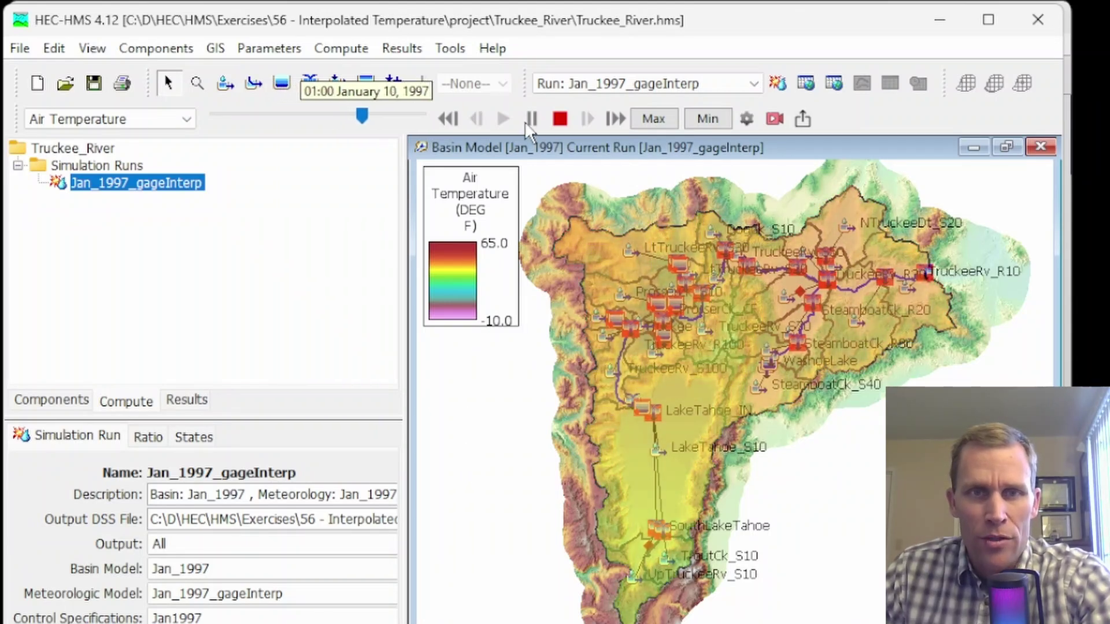
{"action": "left_click", "coordinate": [532, 120]}
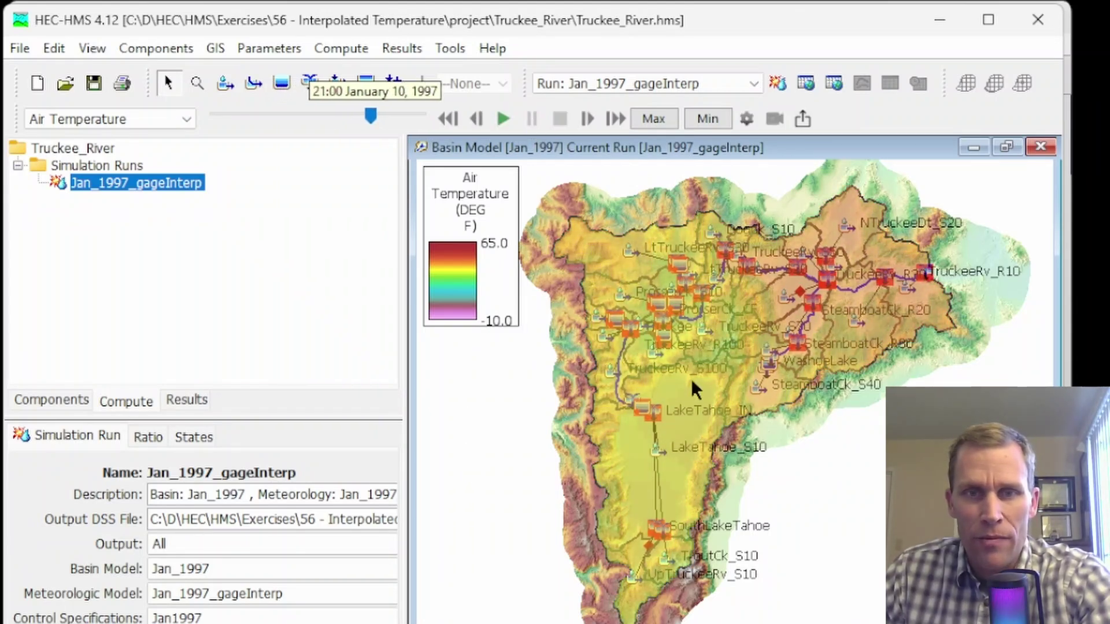
{"action": "right_click", "coordinate": [616, 350]}
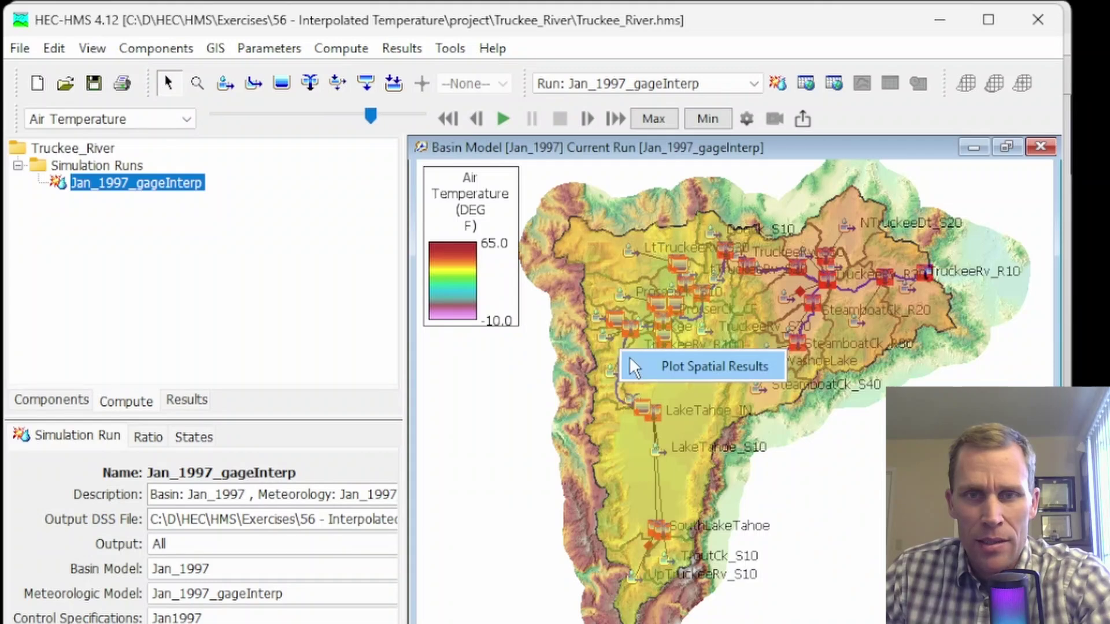
{"action": "left_click", "coordinate": [685, 369]}
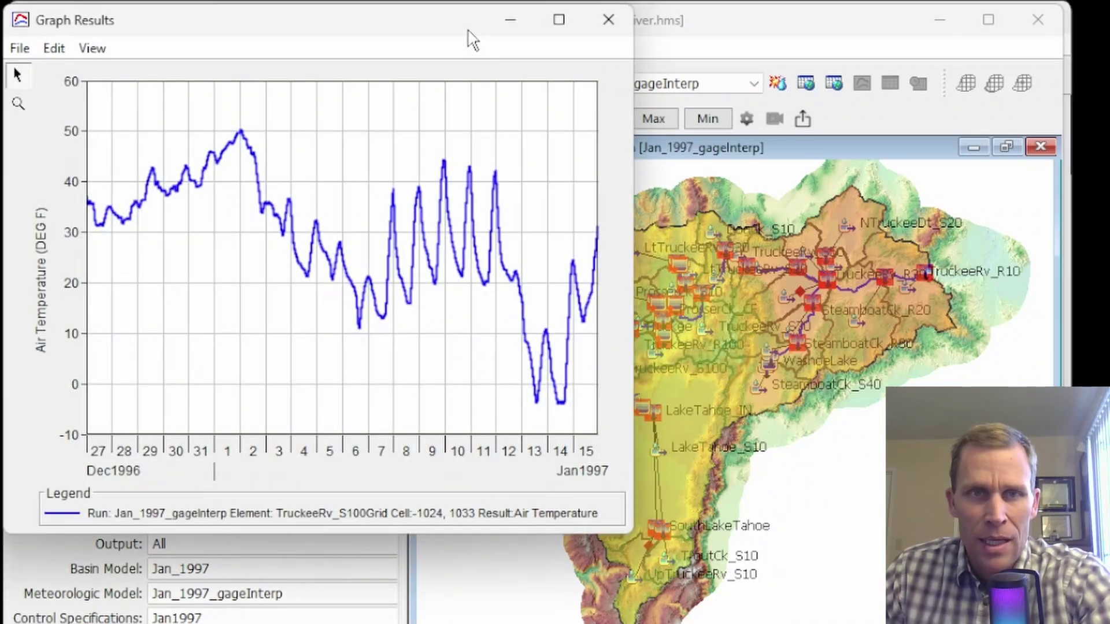
{"action": "left_click_drag", "start_coordinate": [470, 37], "coordinate": [429, 136]}
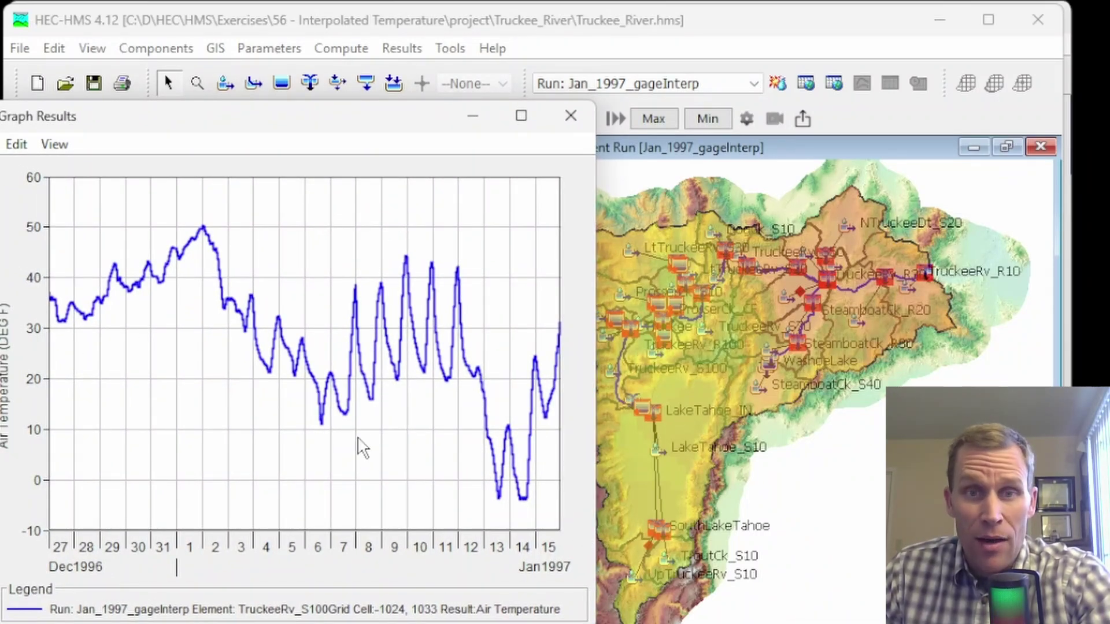
{"action": "left_click", "coordinate": [570, 118]}
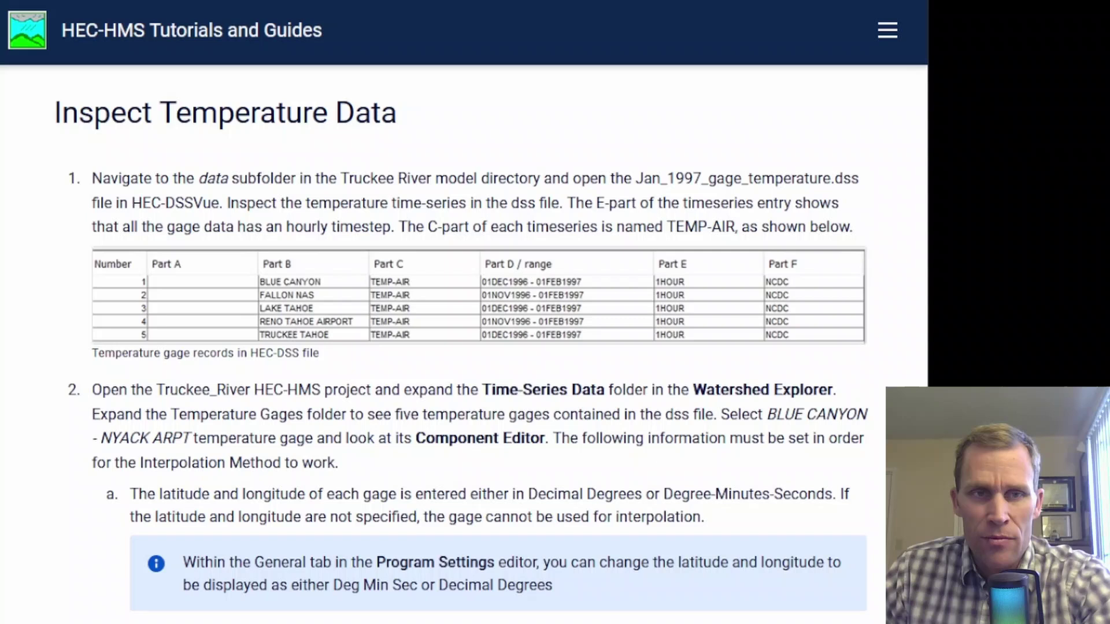
Go through the remaining instructions below Inspect Temperature Data on the HEC-HMS Tutorials and Guides page
{"action": "scroll", "coordinate": [623, 247], "scroll_direction": "down", "scroll_amount": 10}
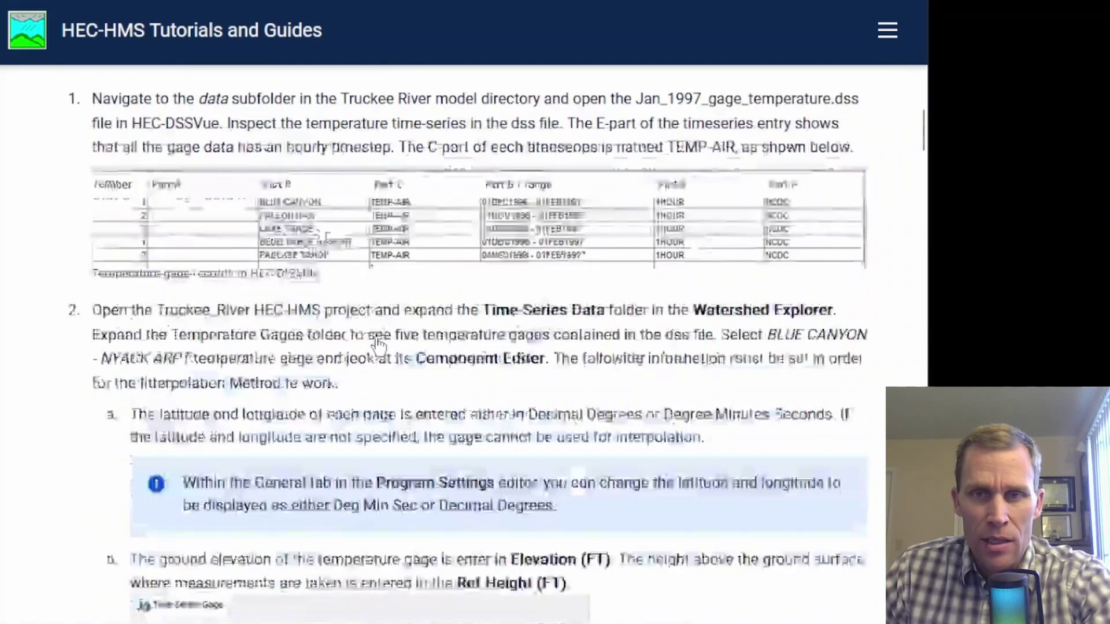
{"action": "scroll", "coordinate": [623, 247], "scroll_direction": "down", "scroll_amount": 8}
{"action": "left_click_drag", "start_coordinate": [925, 227], "coordinate": [913, 428]}
{"action": "scroll", "coordinate": [696, 407], "scroll_direction": "down", "scroll_amount": 4}
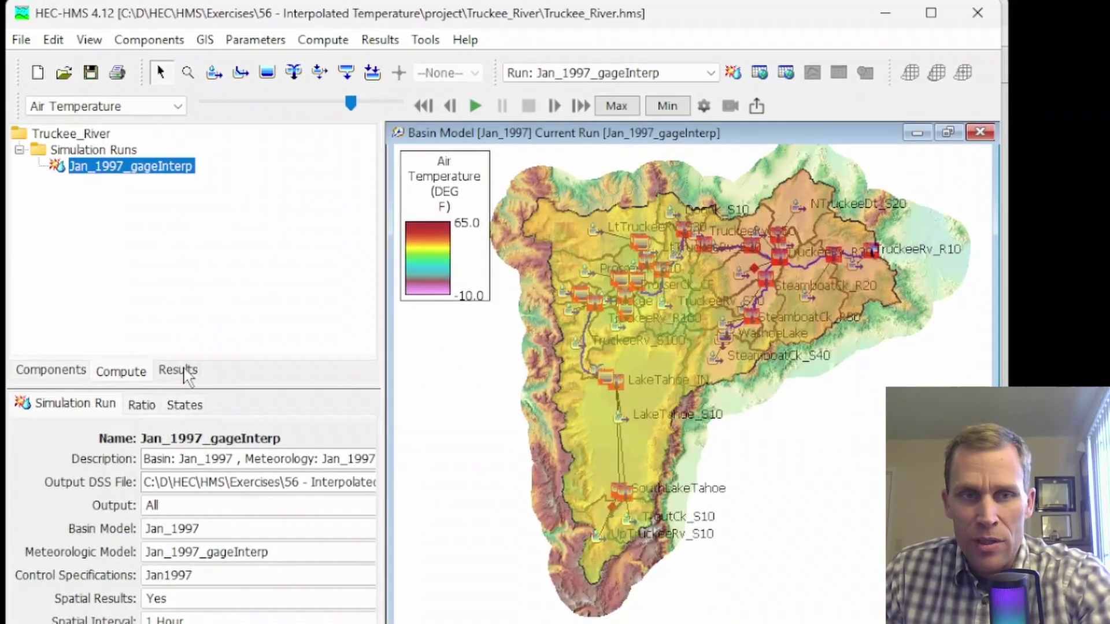
Preview the Air Temperature time series of subbasin UpTruckeeRv_S10 in the Jan_1997_gageInterp simulation run results
{"action": "left_click", "coordinate": [181, 377]}
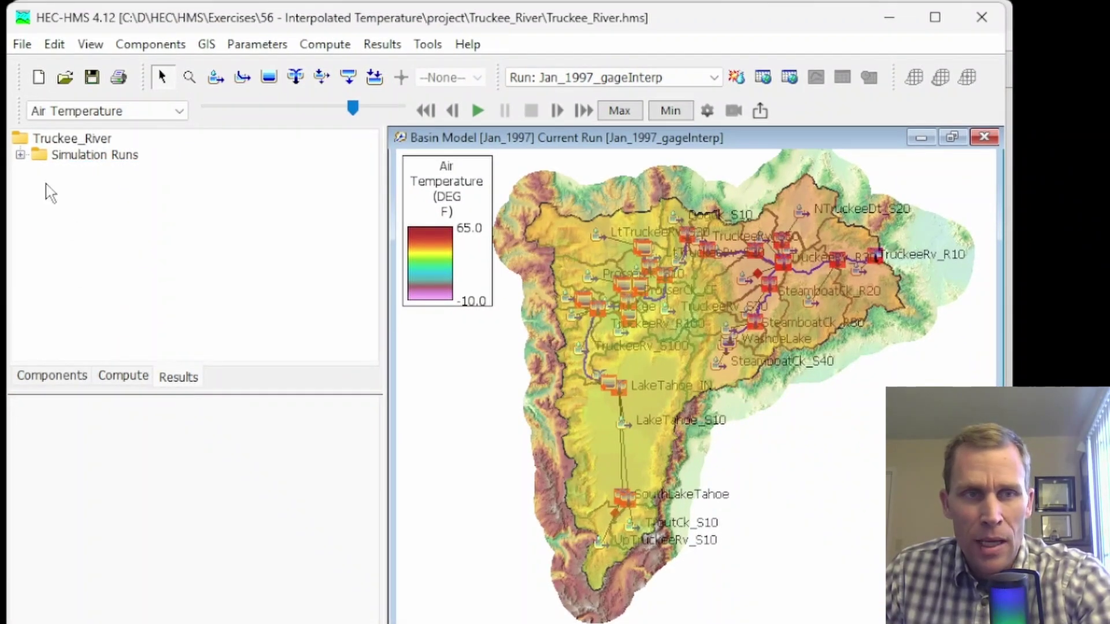
{"action": "left_click", "coordinate": [20, 155]}
{"action": "double_click", "coordinate": [113, 179]}
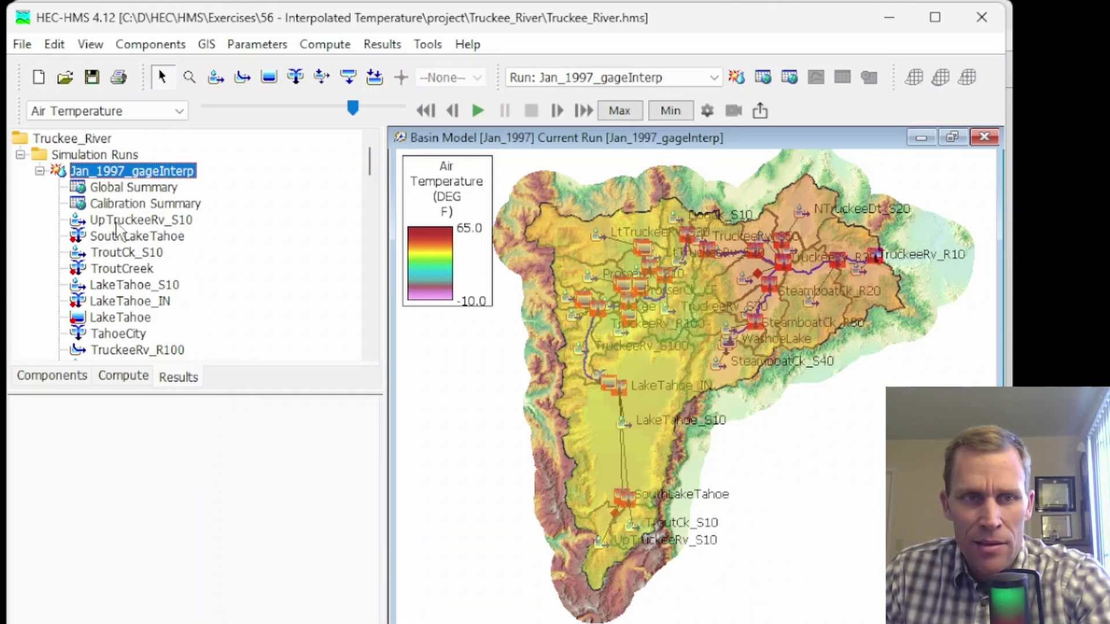
{"action": "double_click", "coordinate": [120, 223]}
{"action": "scroll", "coordinate": [173, 278], "scroll_direction": "down", "scroll_amount": 2}
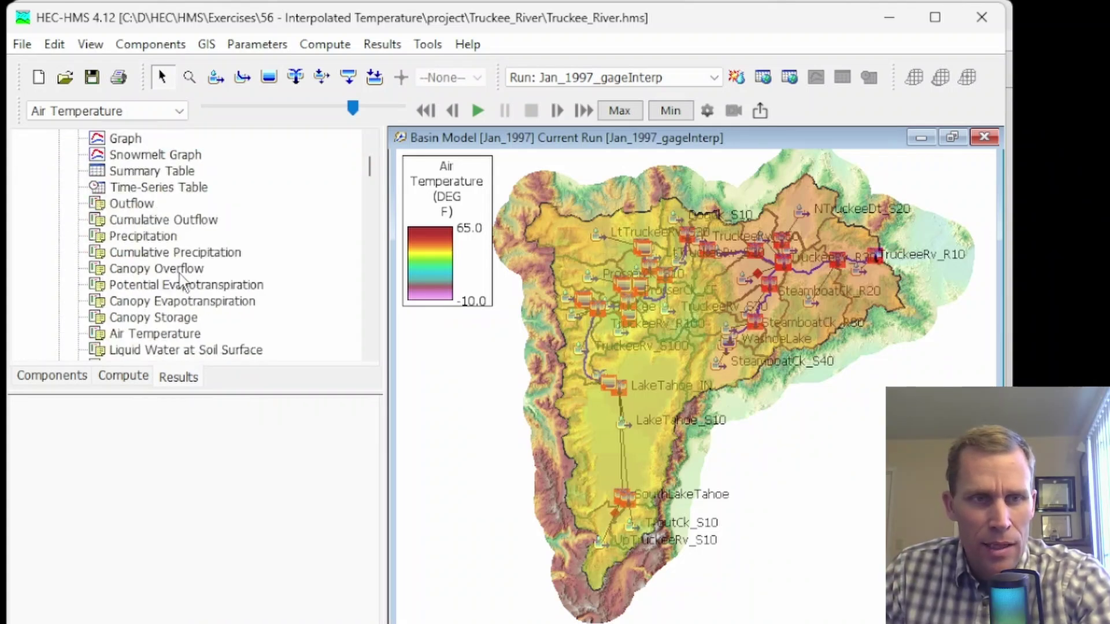
{"action": "left_click", "coordinate": [179, 336]}
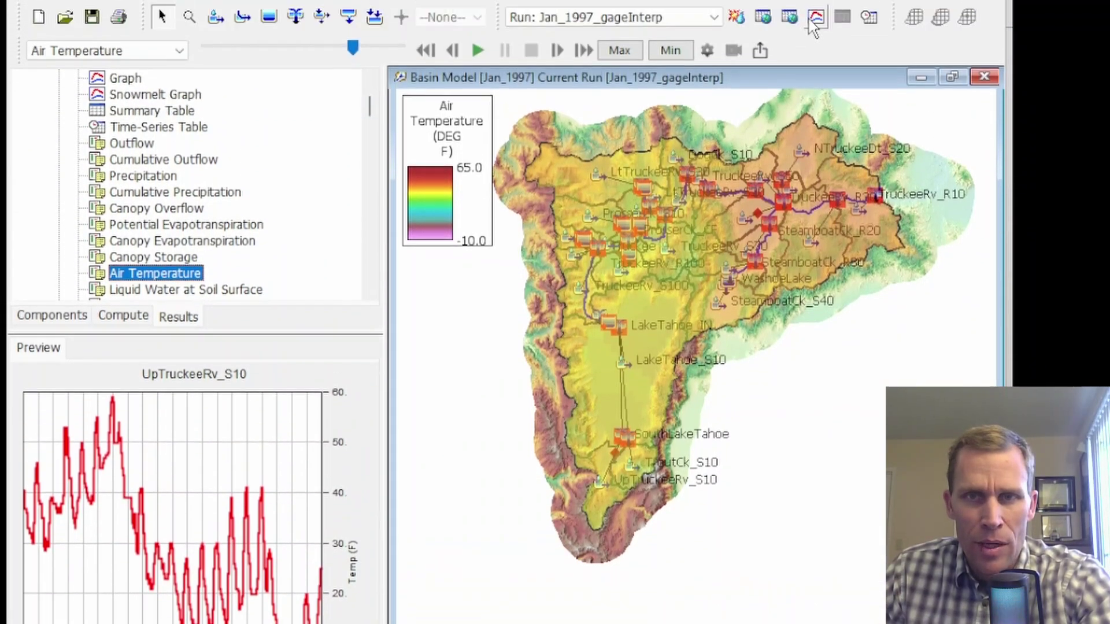
View the UpTruckeeRv_S10 air temperature graph in its own window, move that window to see it fully, and close it
{"action": "left_click", "coordinate": [815, 18]}
{"action": "left_click_drag", "start_coordinate": [417, 41], "coordinate": [581, 107]}
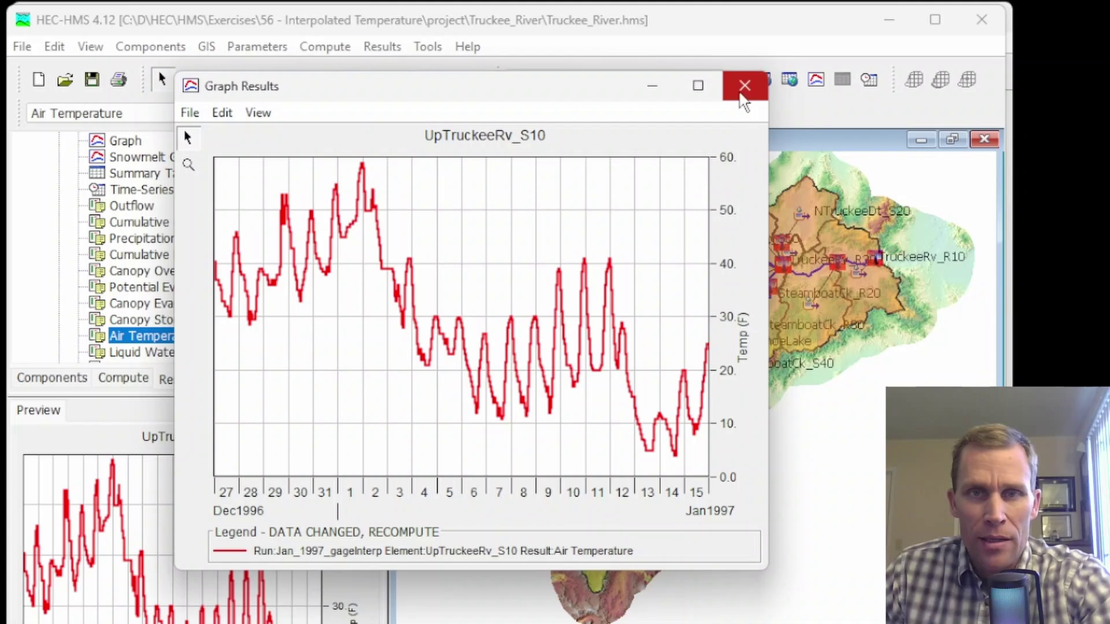
{"action": "left_click", "coordinate": [745, 85]}
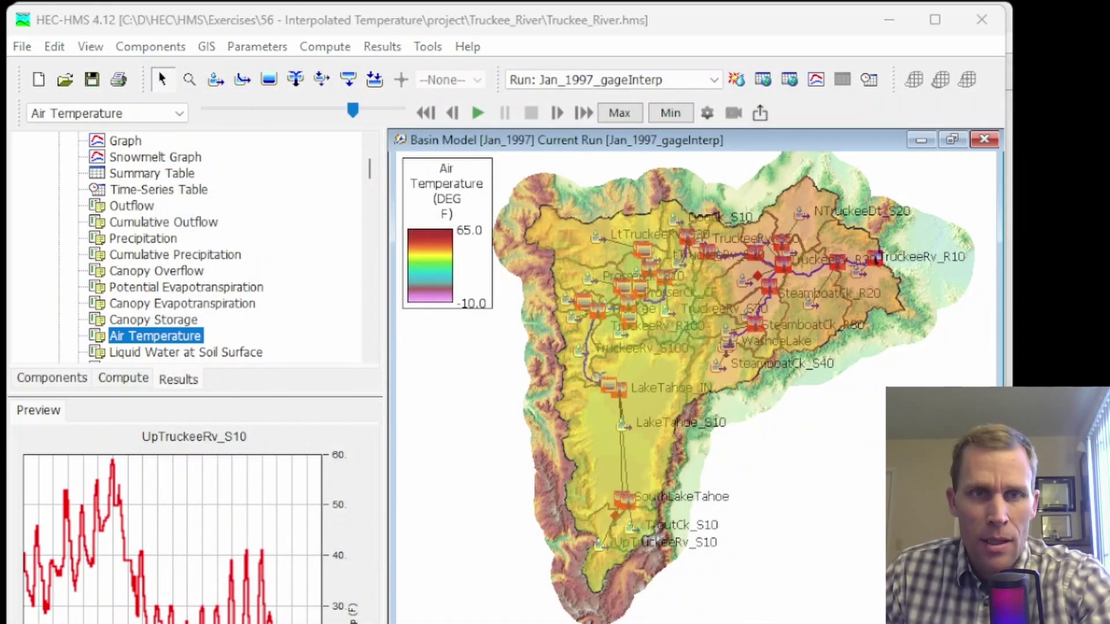
Switch to the PRISM Climate Group site in the browser and go to the dataset download options for Recent Years
{"action": "key", "text": "alt+Tab"}
{"action": "left_click", "coordinate": [422, 40]}
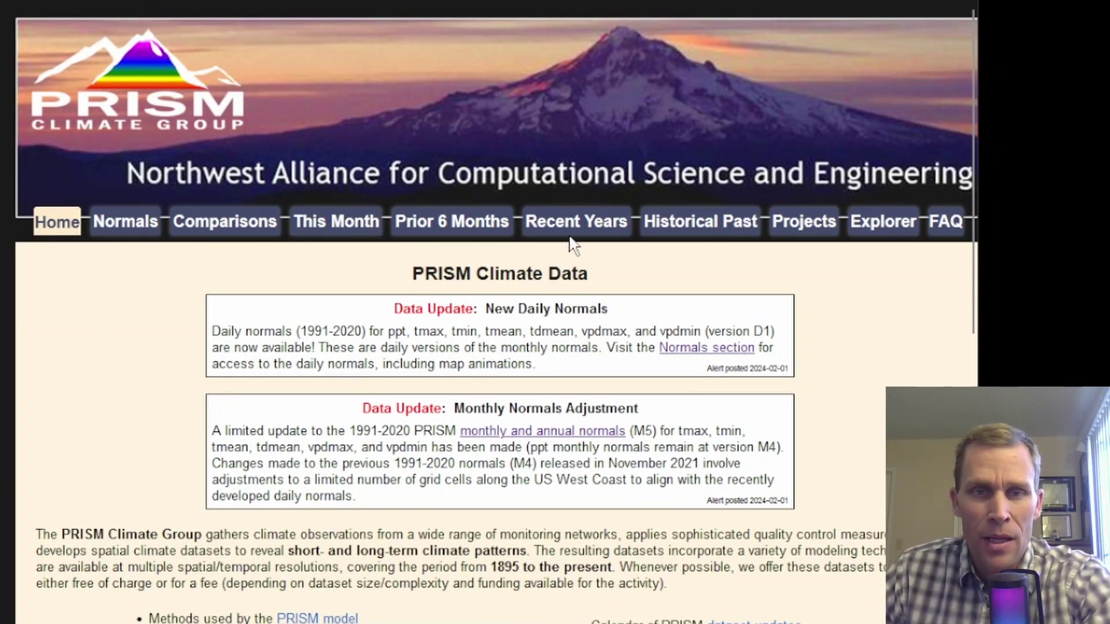
{"action": "left_click", "coordinate": [588, 227]}
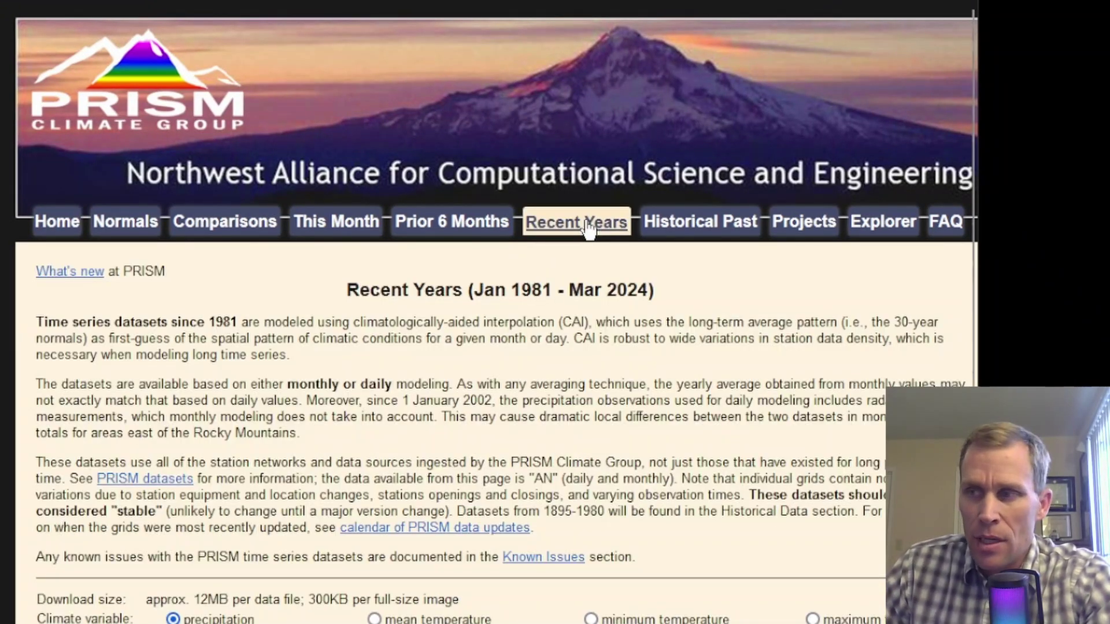
{"action": "scroll", "coordinate": [315, 312], "scroll_direction": "down", "scroll_amount": 5}
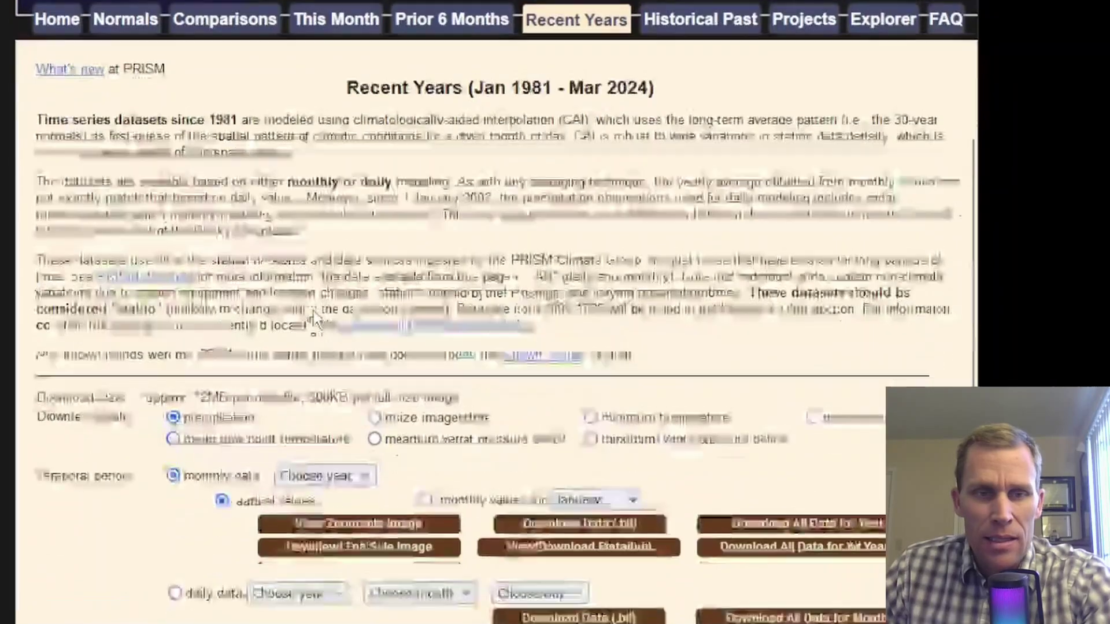
{"action": "scroll", "coordinate": [311, 311], "scroll_direction": "down", "scroll_amount": 1}
{"action": "key", "text": "ctrl+plus"}
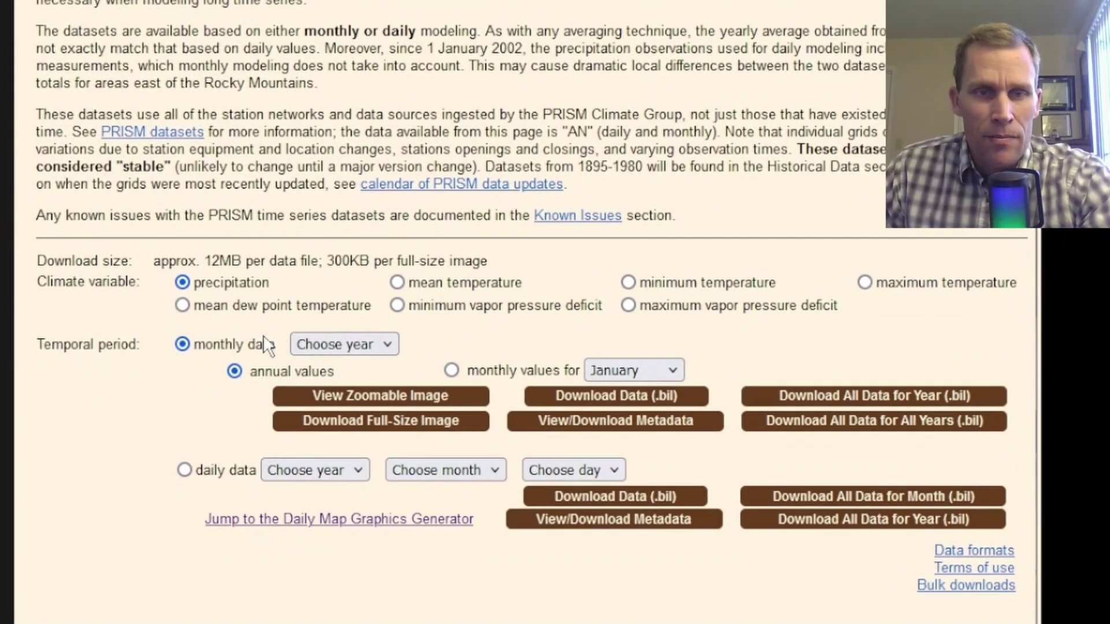
Choose mean temperature as the climate variable and download all daily data for December 1996 in .bil format
{"action": "left_click", "coordinate": [397, 283]}
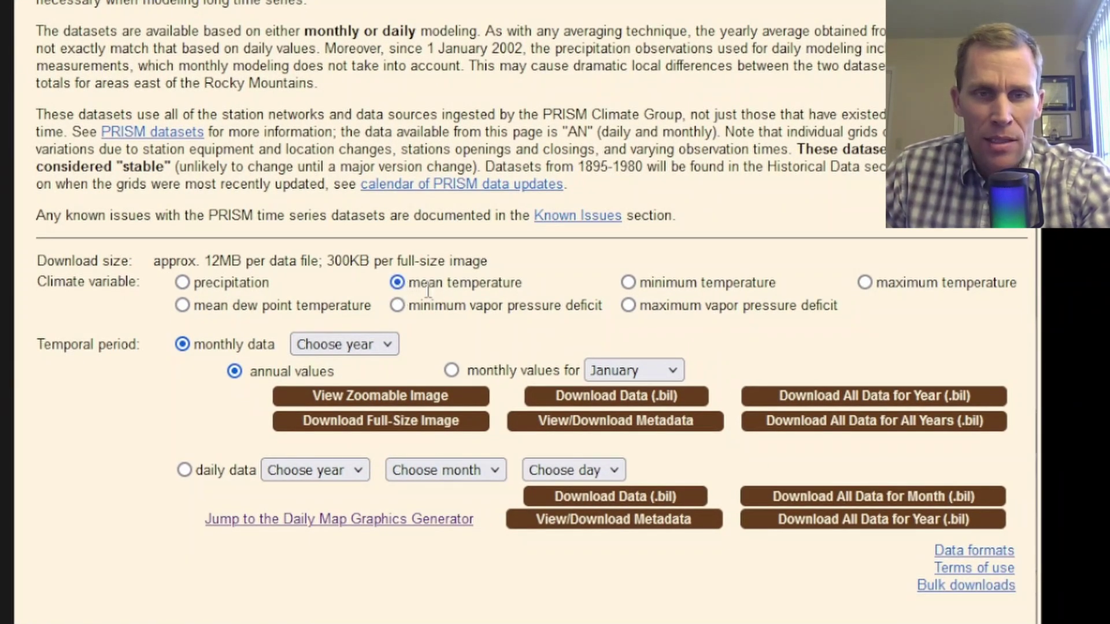
{"action": "left_click_drag", "start_coordinate": [420, 284], "coordinate": [525, 300]}
{"action": "left_click_drag", "start_coordinate": [43, 344], "coordinate": [214, 376]}
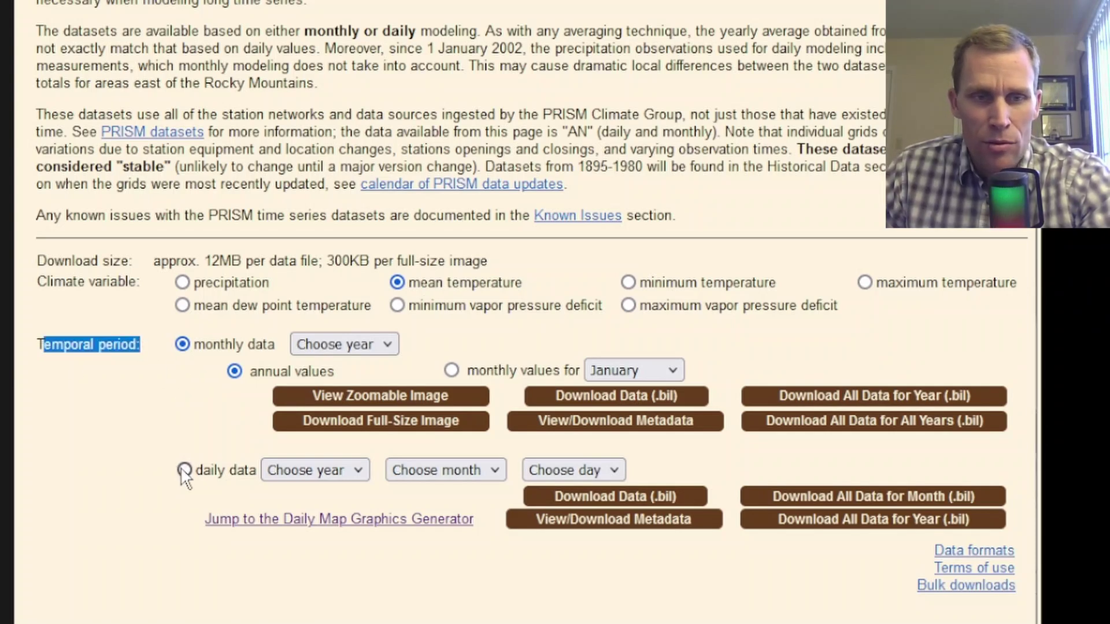
{"action": "left_click", "coordinate": [331, 468]}
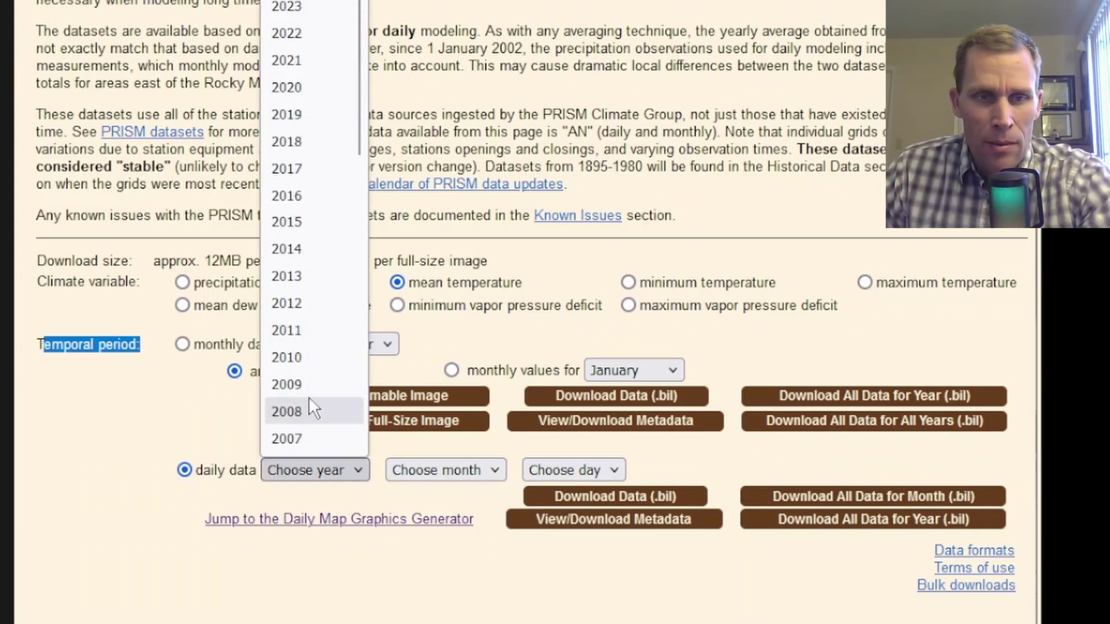
{"action": "scroll", "coordinate": [310, 405], "scroll_direction": "down", "scroll_amount": 3}
{"action": "scroll", "coordinate": [313, 408], "scroll_direction": "down", "scroll_amount": 10}
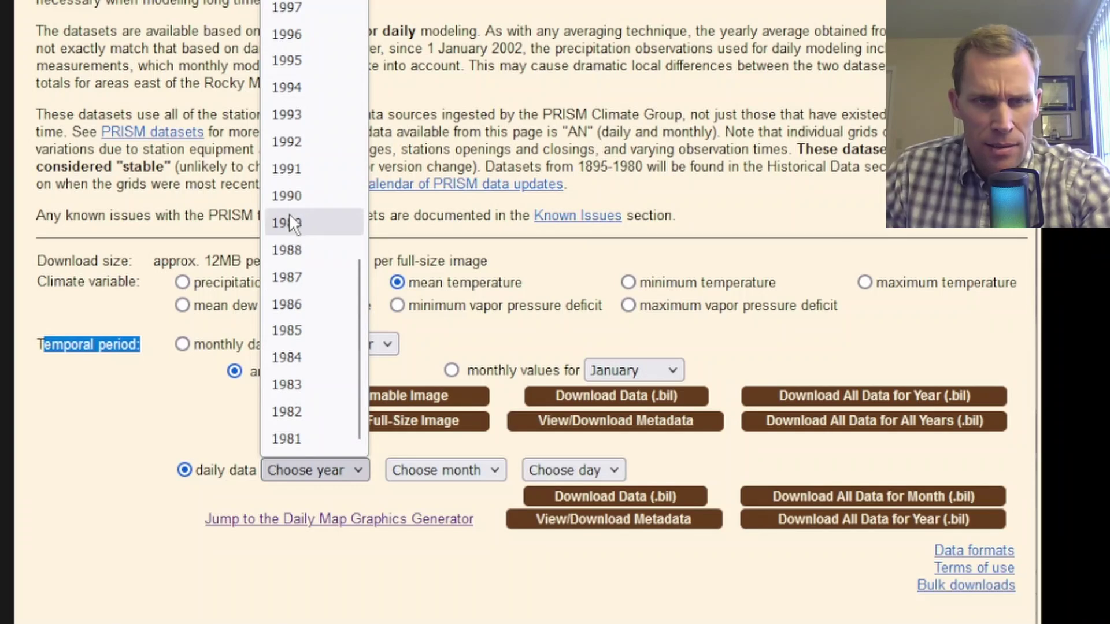
{"action": "left_click", "coordinate": [295, 35]}
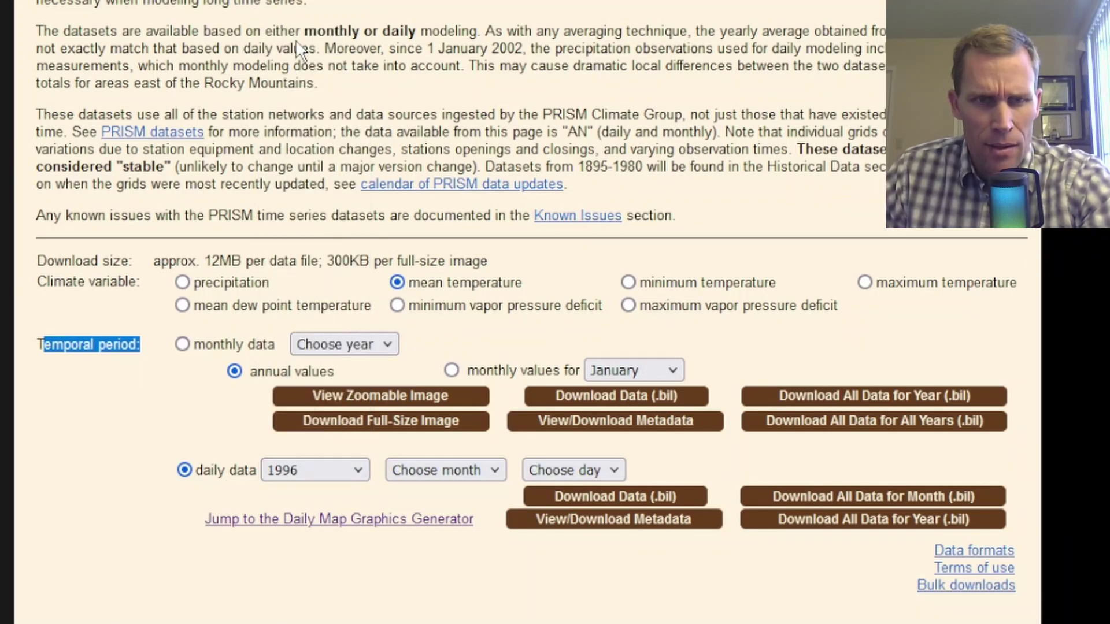
{"action": "left_click", "coordinate": [471, 477]}
{"action": "left_click", "coordinate": [428, 439]}
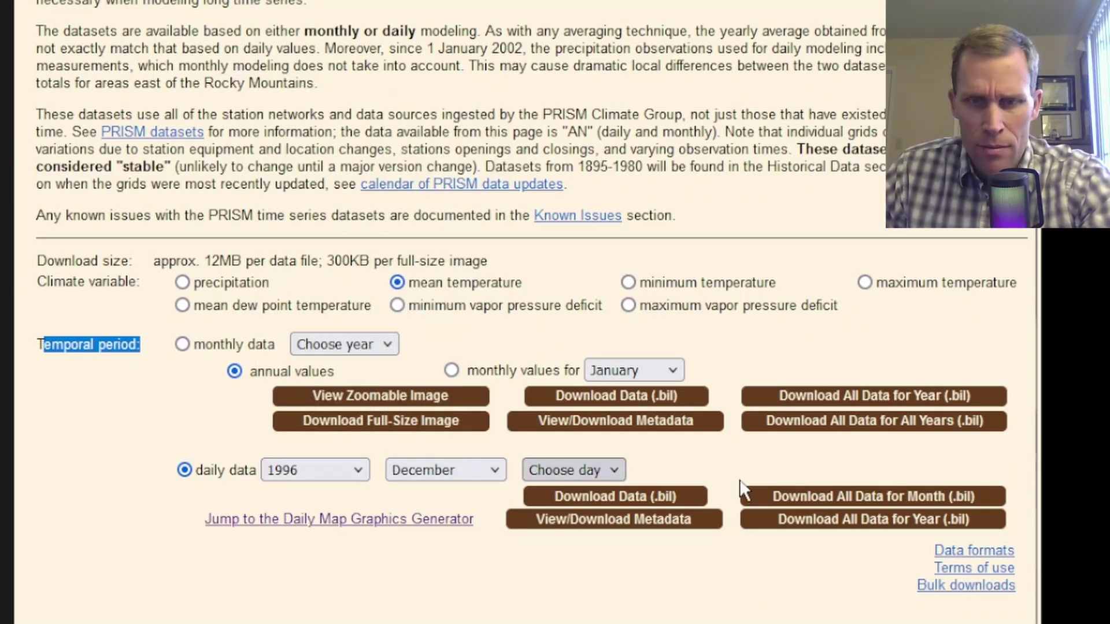
{"action": "left_click", "coordinate": [870, 503]}
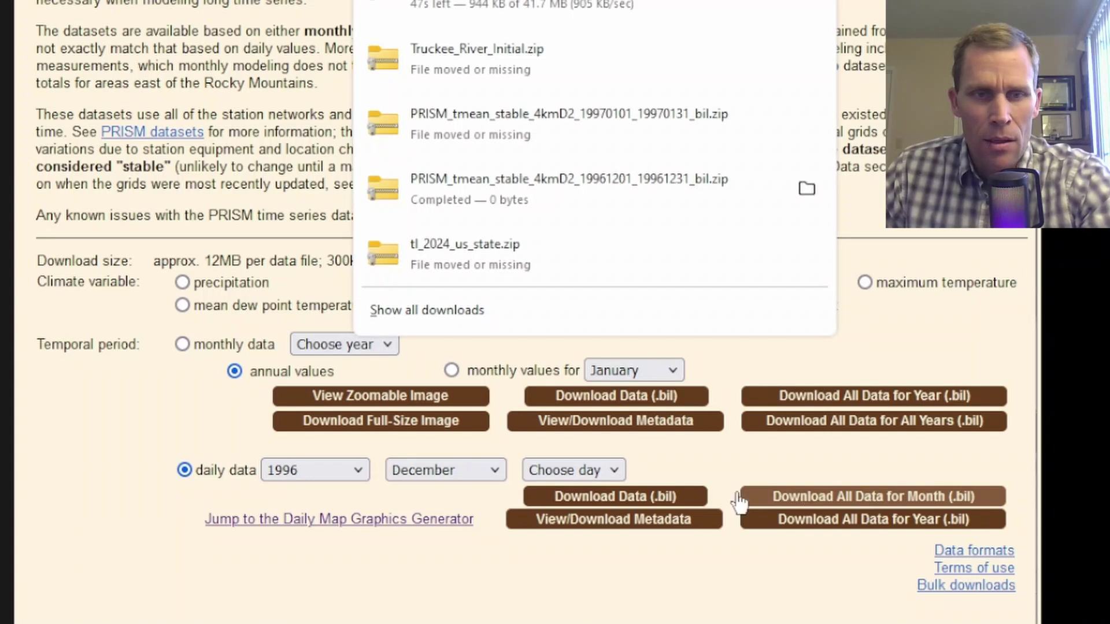
Change the daily data period to January 1997 and download the whole month of mean temperature data in .bil format
{"action": "left_click", "coordinate": [356, 469]}
{"action": "left_click", "coordinate": [334, 414]}
{"action": "left_click", "coordinate": [449, 471]}
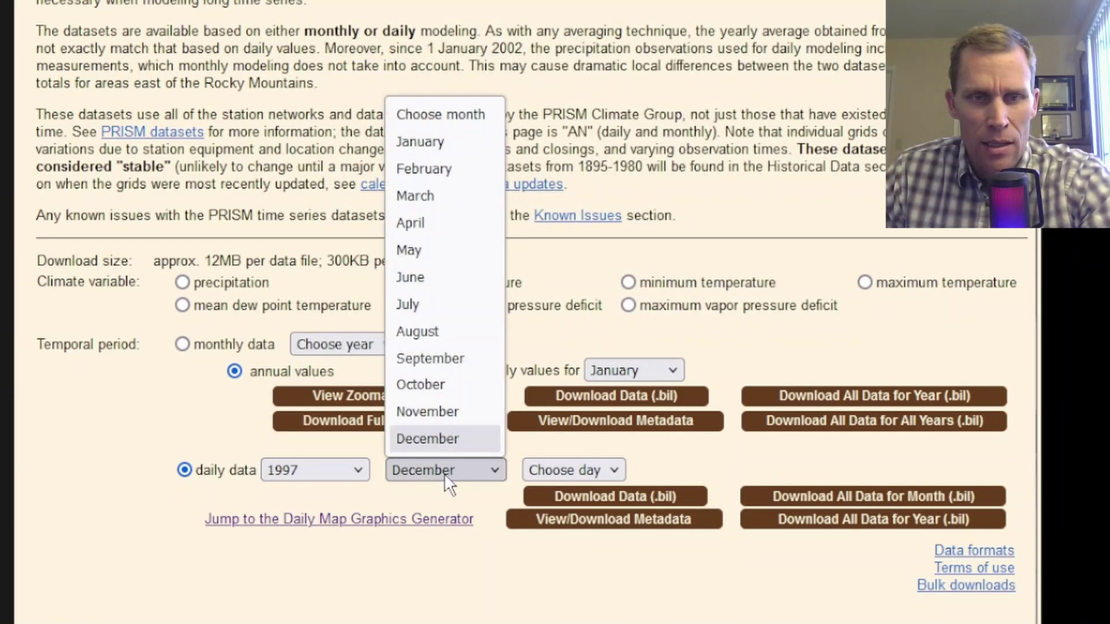
{"action": "left_click", "coordinate": [432, 142]}
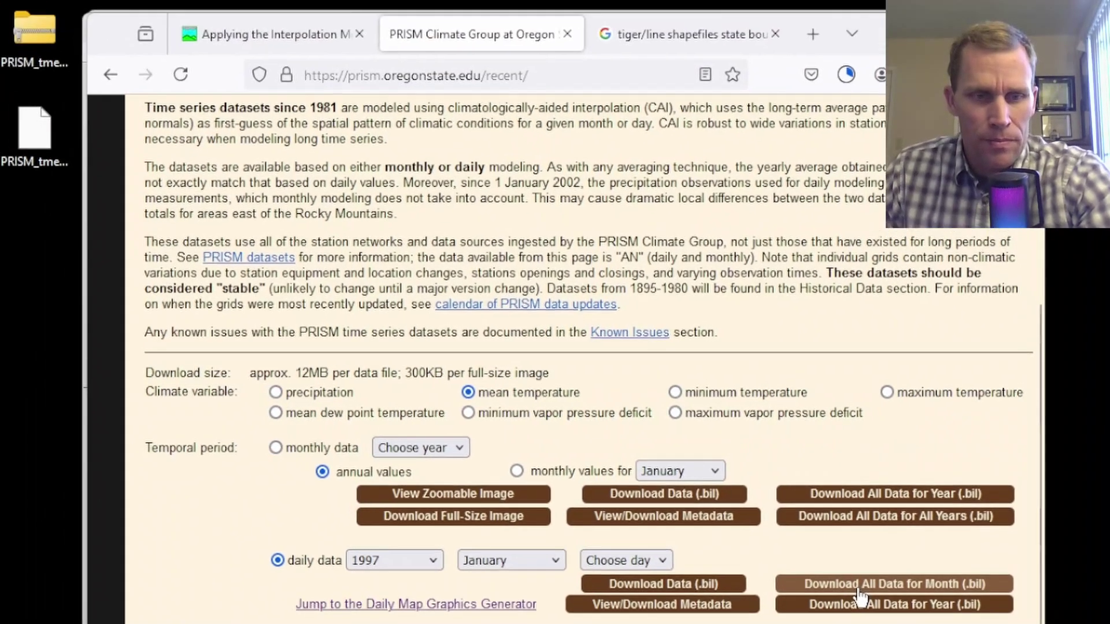
Switch to File Explorer and open the data folder inside the Truckee_River project folder
{"action": "key", "text": "alt+Tab"}
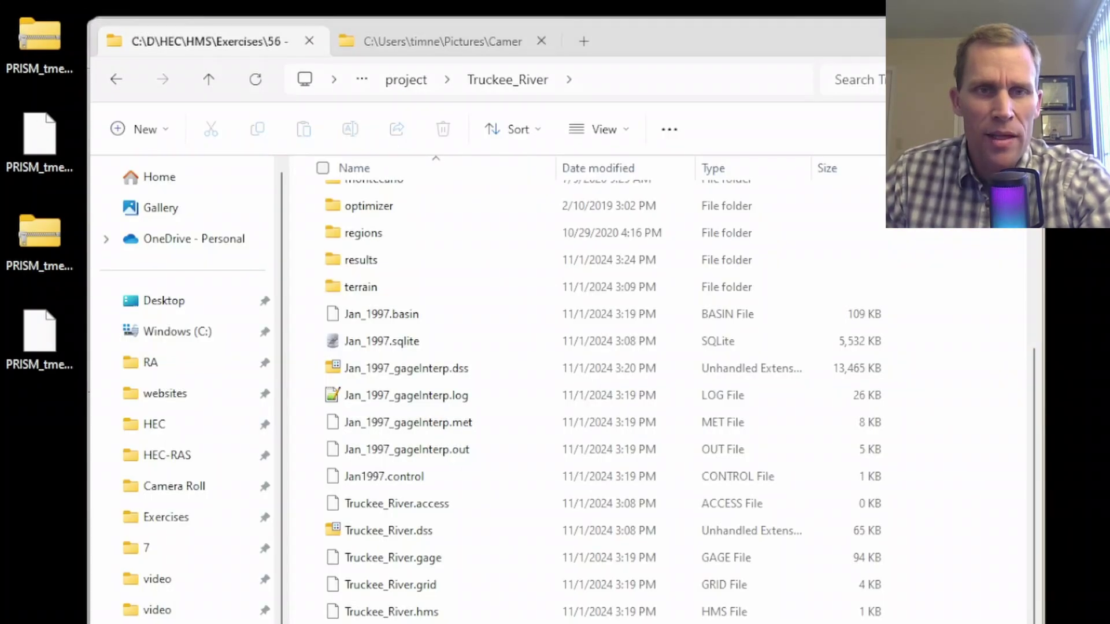
{"action": "left_click", "coordinate": [408, 81]}
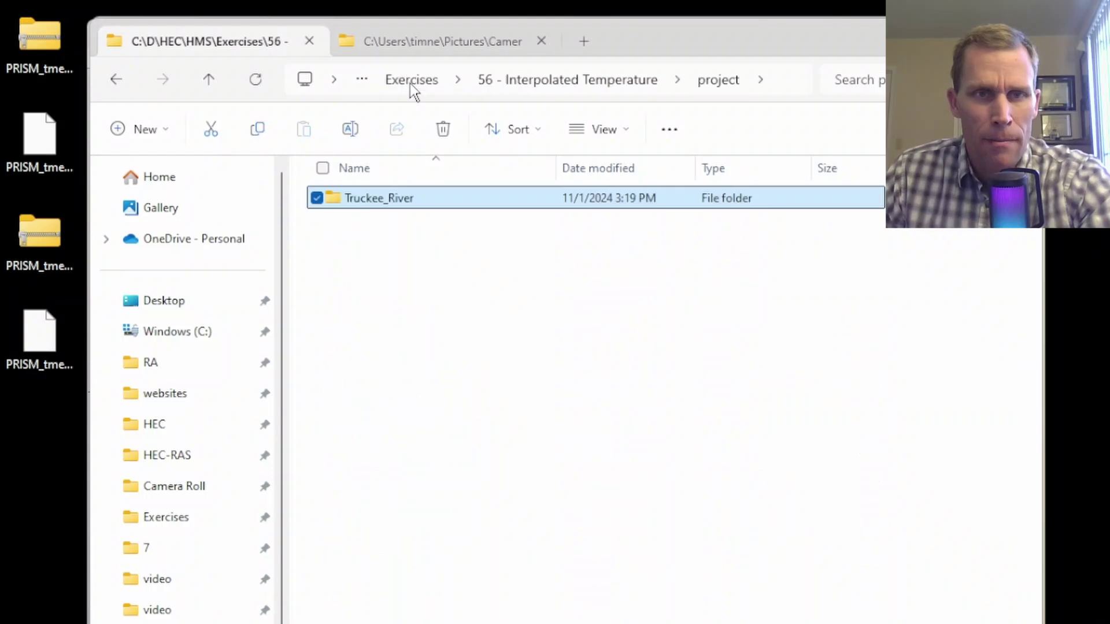
{"action": "double_click", "coordinate": [388, 200]}
{"action": "double_click", "coordinate": [386, 250]}
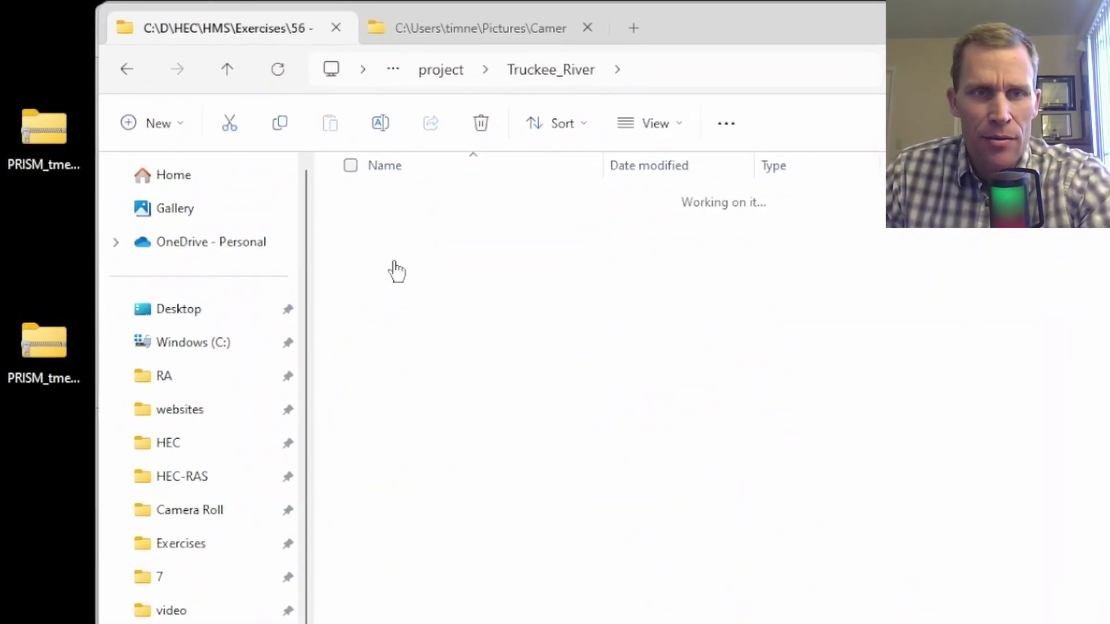
Create a folder named prism_data in the Truckee_River data folder and open it
{"action": "right_click", "coordinate": [437, 543]}
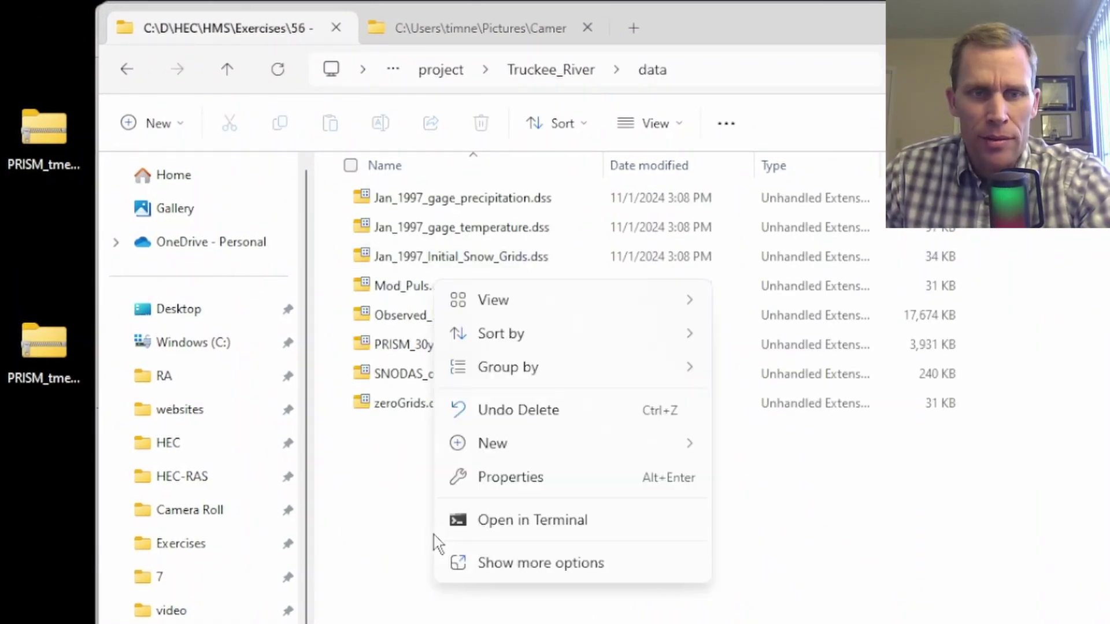
{"action": "mouse_move", "coordinate": [567, 452]}
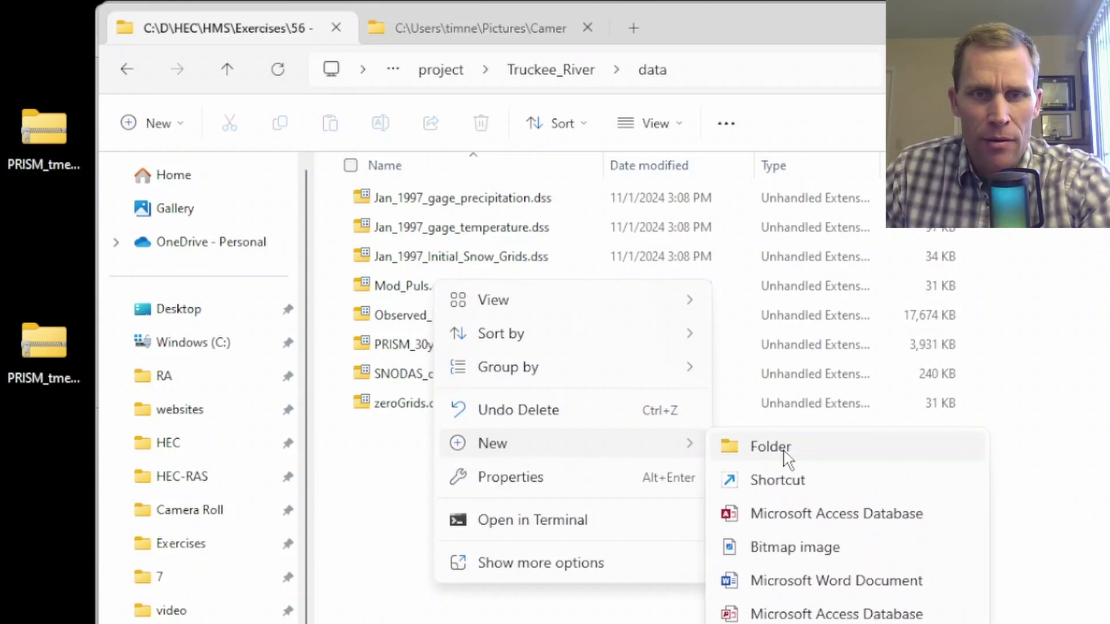
{"action": "left_click", "coordinate": [787, 454]}
{"action": "type", "text": "prism_data"}
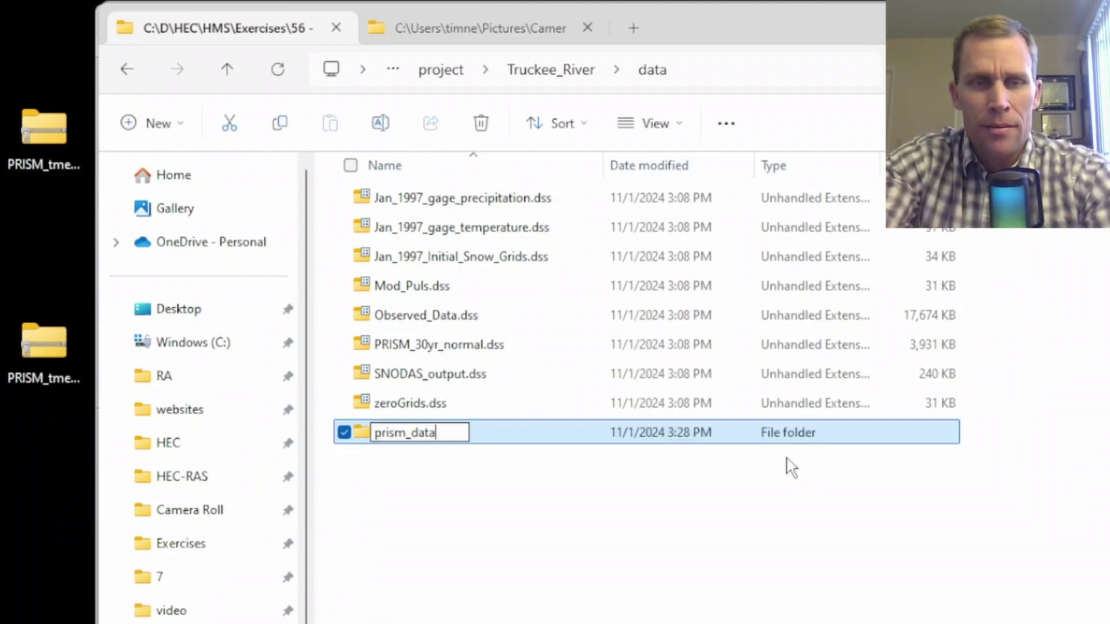
{"action": "key", "text": "Return"}
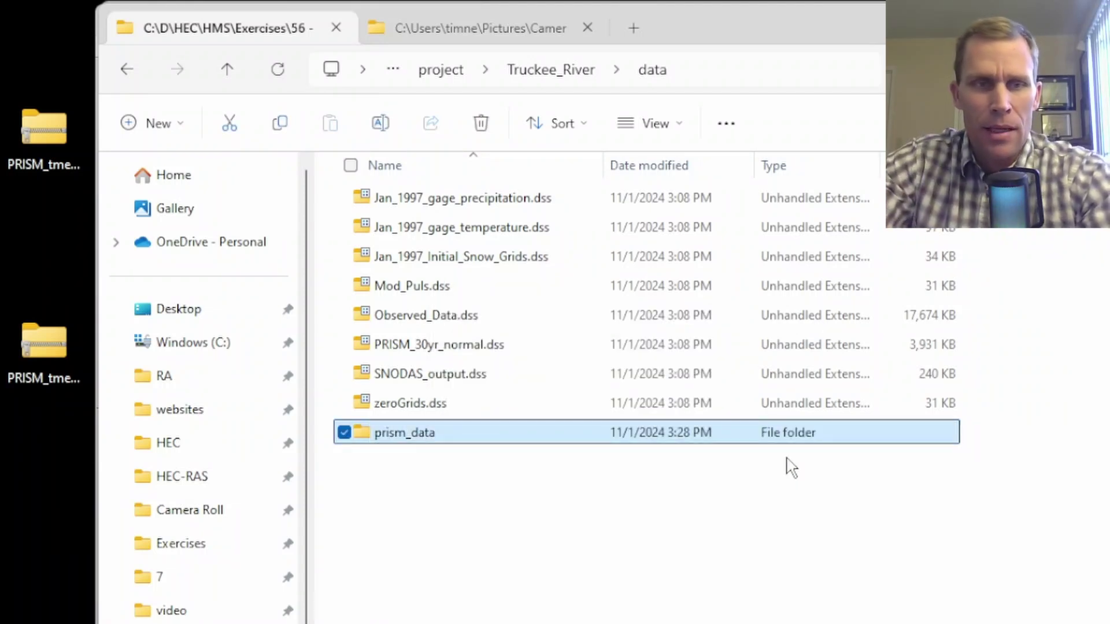
{"action": "key", "text": "Return"}
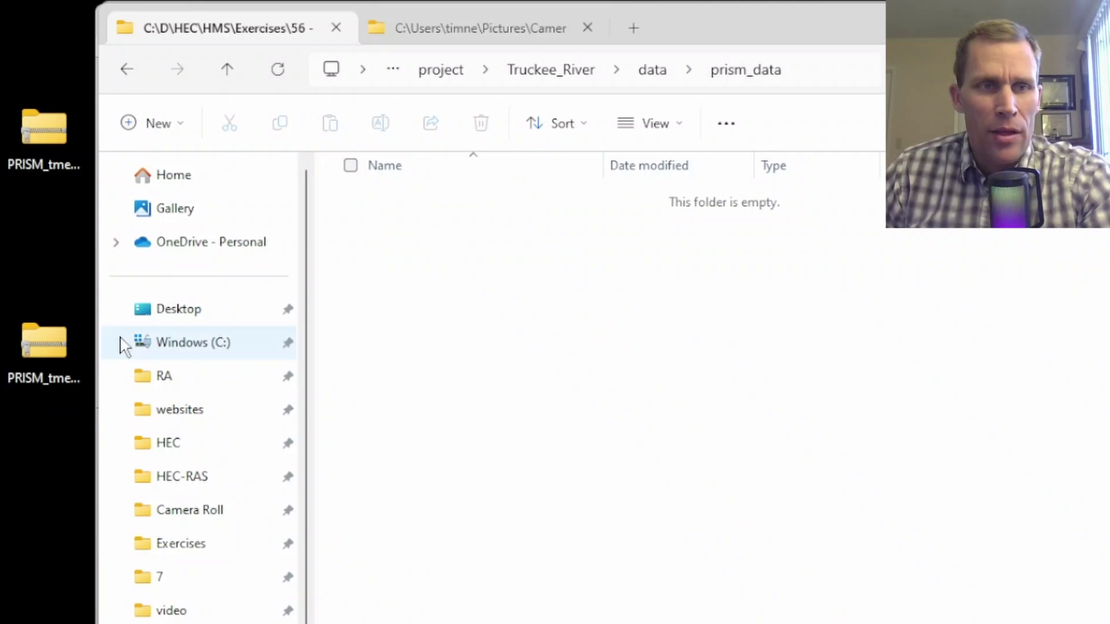
Copy all files from the December 1996 PRISM zip archive on the desktop into the prism_data folder
{"action": "double_click", "coordinate": [58, 162]}
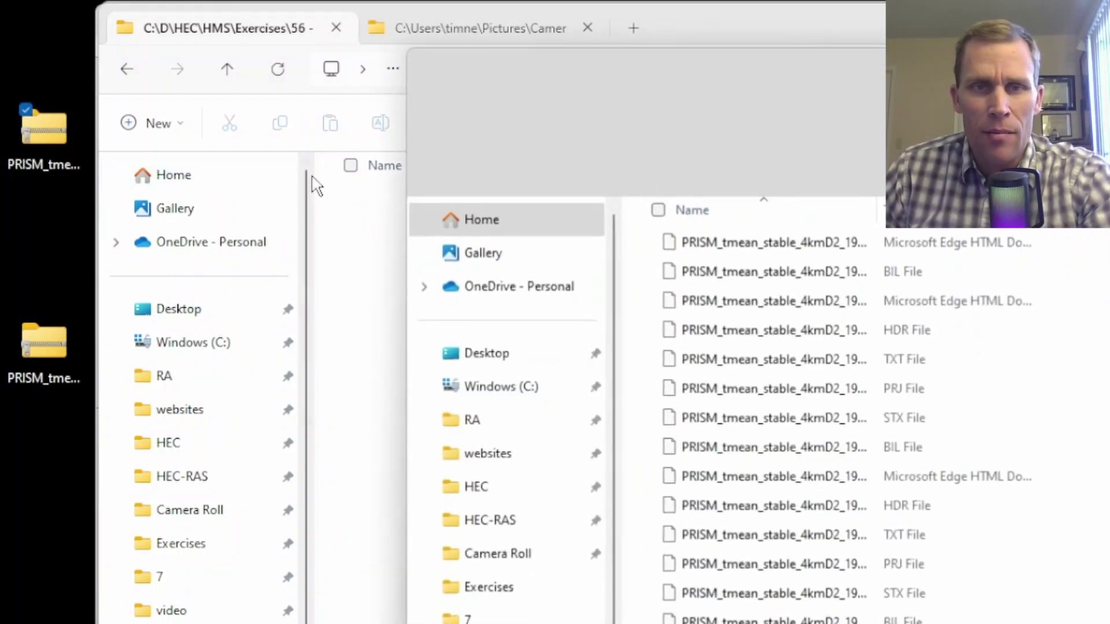
{"action": "left_click_drag", "start_coordinate": [651, 81], "coordinate": [760, 106]}
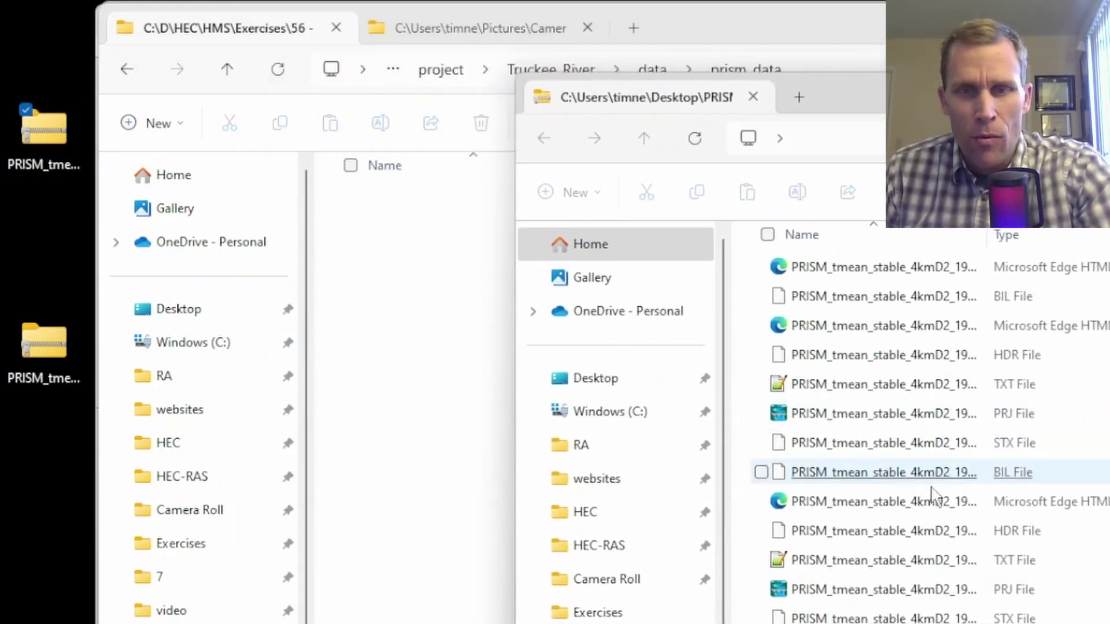
{"action": "key", "text": "ctrl+a"}
{"action": "left_click_drag", "start_coordinate": [878, 537], "coordinate": [405, 491]}
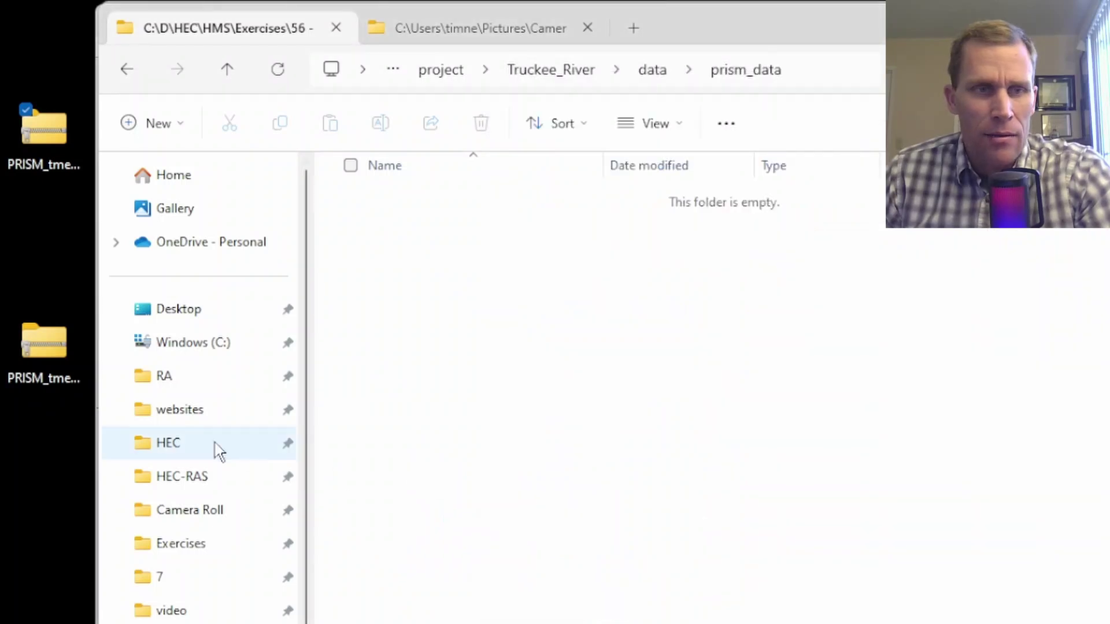
Copy all files from the January 1997 PRISM zip archive on the desktop into the prism_data folder
{"action": "left_click", "coordinate": [43, 347]}
{"action": "double_click", "coordinate": [44, 347]}
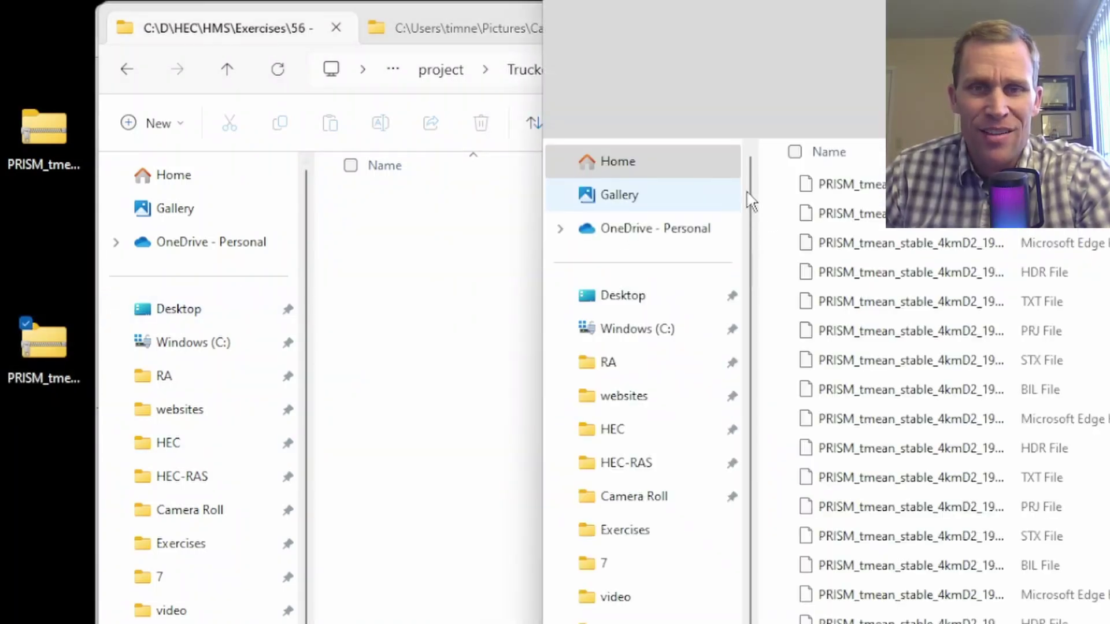
{"action": "key", "text": "ctrl+a"}
{"action": "left_click_drag", "start_coordinate": [856, 448], "coordinate": [428, 472]}
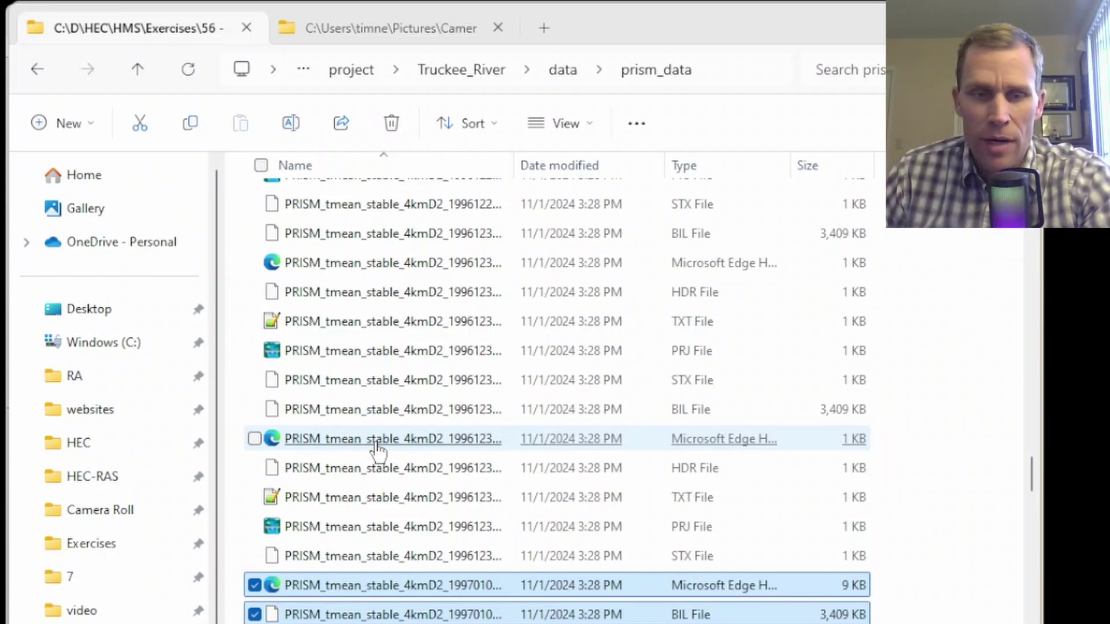
Switch back to HEC-HMS and open the choice of spatial result variables for the Jan_1997 basin map
{"action": "key", "text": "alt+Tab"}
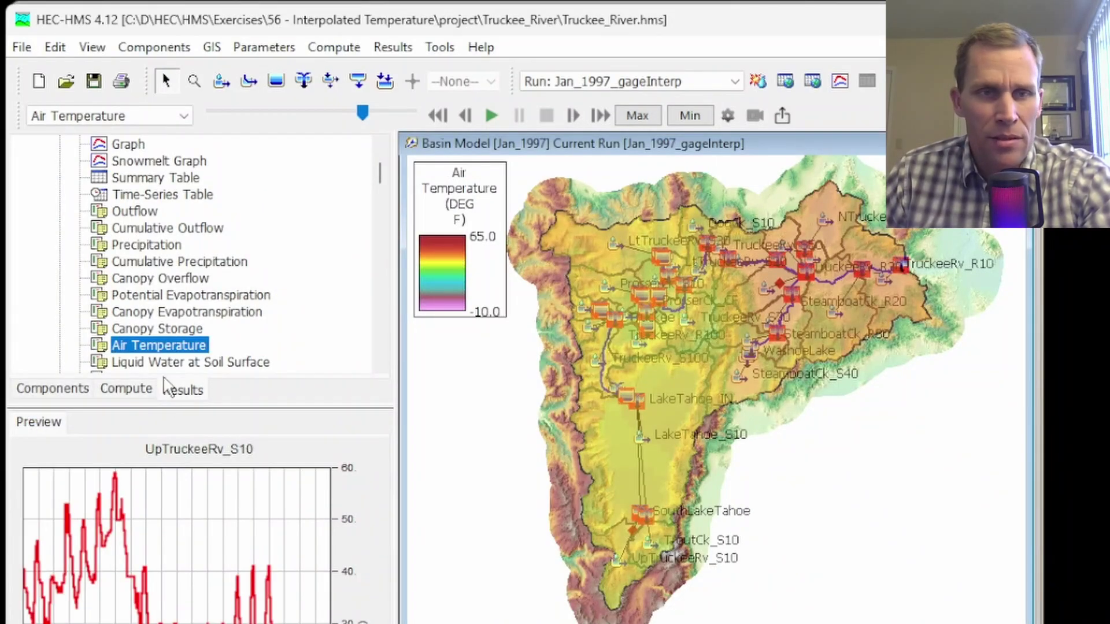
{"action": "left_click", "coordinate": [184, 116]}
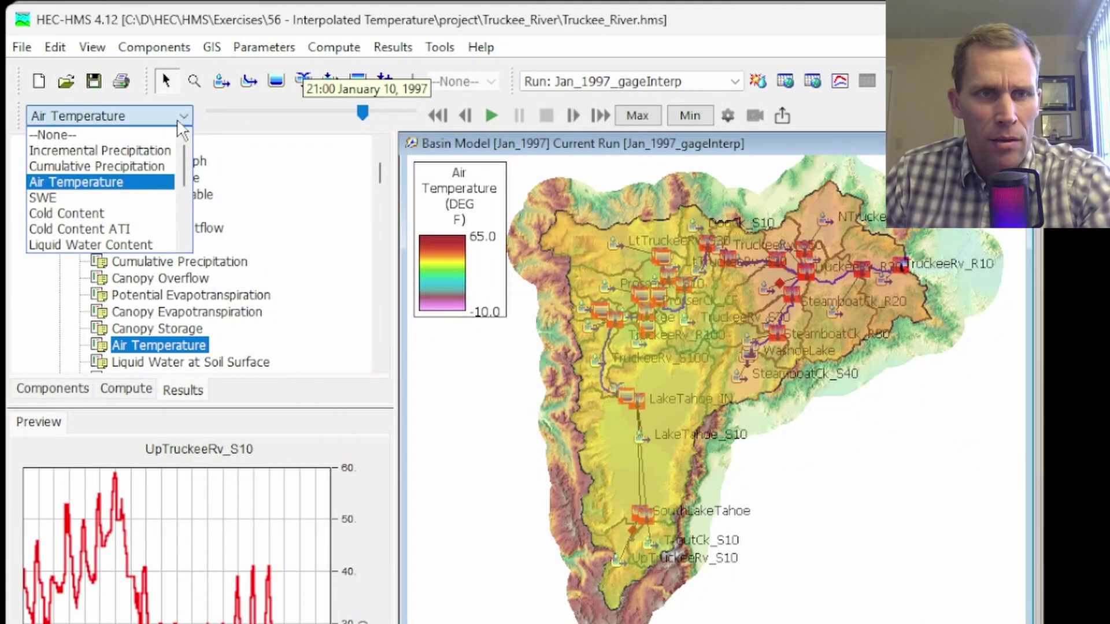
Clear the air temperature results display and hide the Terrain layer on the Jan_1997 basin map
{"action": "left_click", "coordinate": [167, 138]}
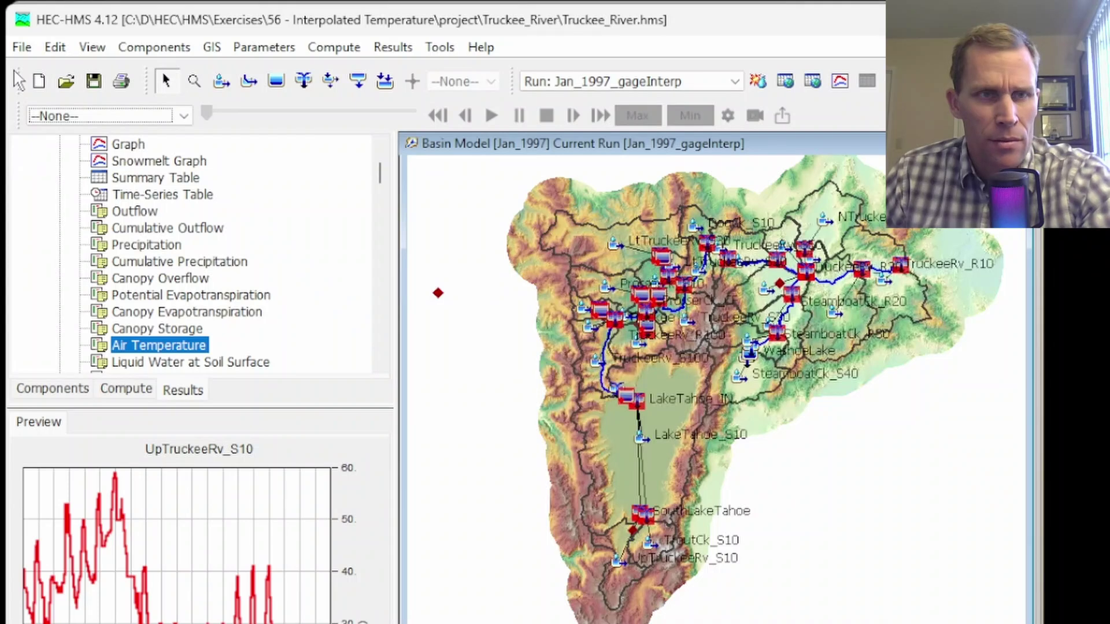
{"action": "left_click", "coordinate": [92, 46]}
{"action": "left_click", "coordinate": [121, 75]}
{"action": "scroll", "coordinate": [205, 431], "scroll_direction": "down", "scroll_amount": 1}
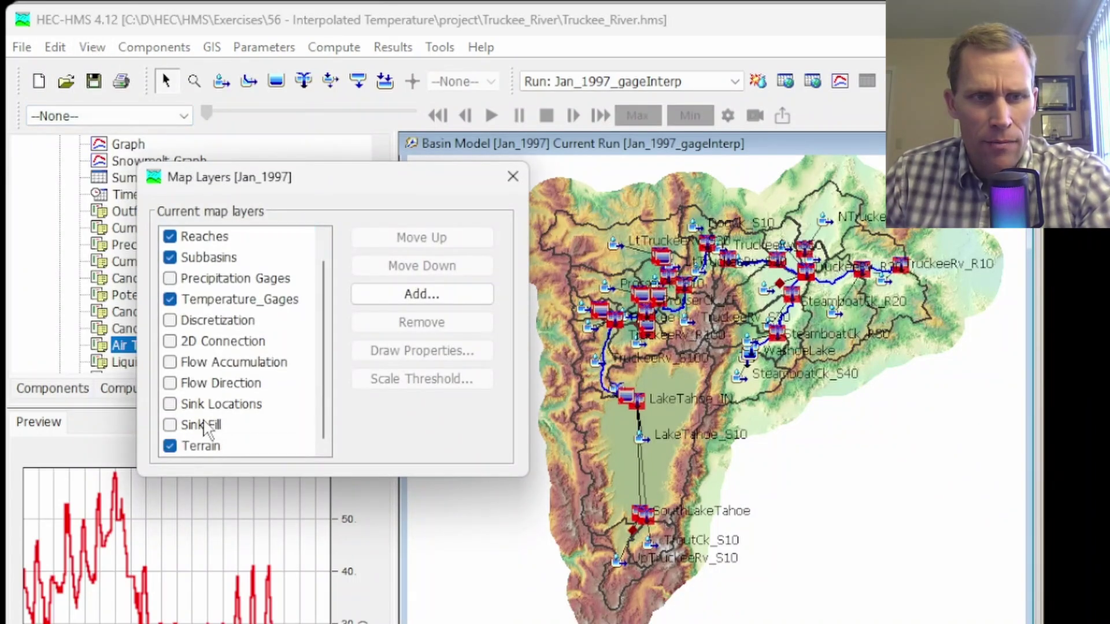
{"action": "left_click", "coordinate": [170, 447]}
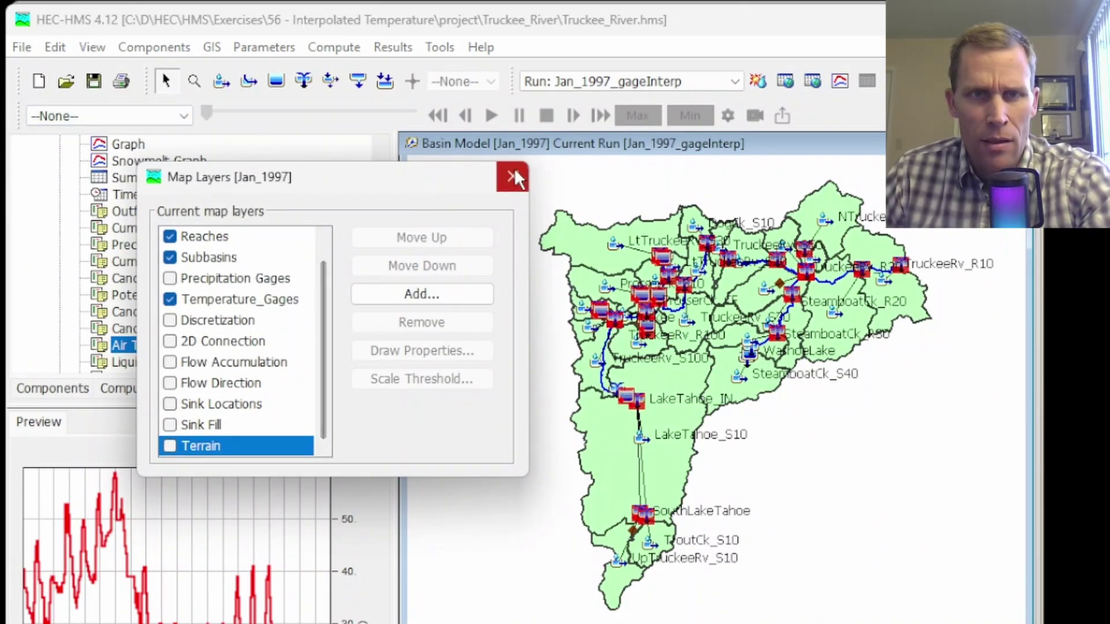
{"action": "left_click", "coordinate": [512, 176]}
Select the UpTruckeeRv_S10 subbasin on the basin map and start a layer export with layer type Subbasins
{"action": "scroll", "coordinate": [609, 602], "scroll_direction": "up", "scroll_amount": 3}
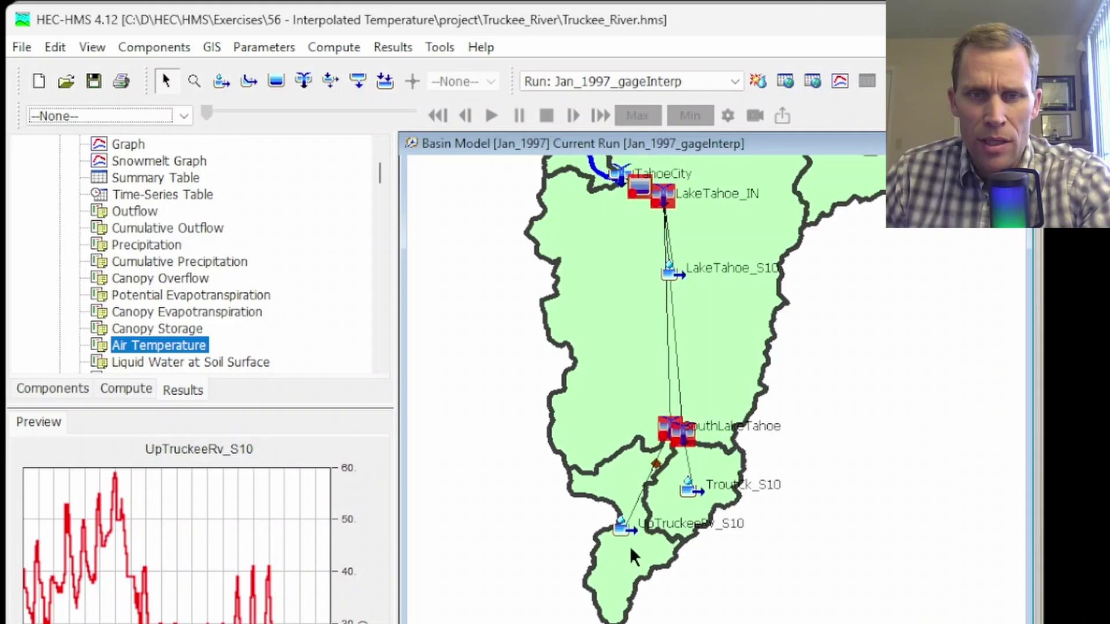
{"action": "left_click", "coordinate": [680, 510]}
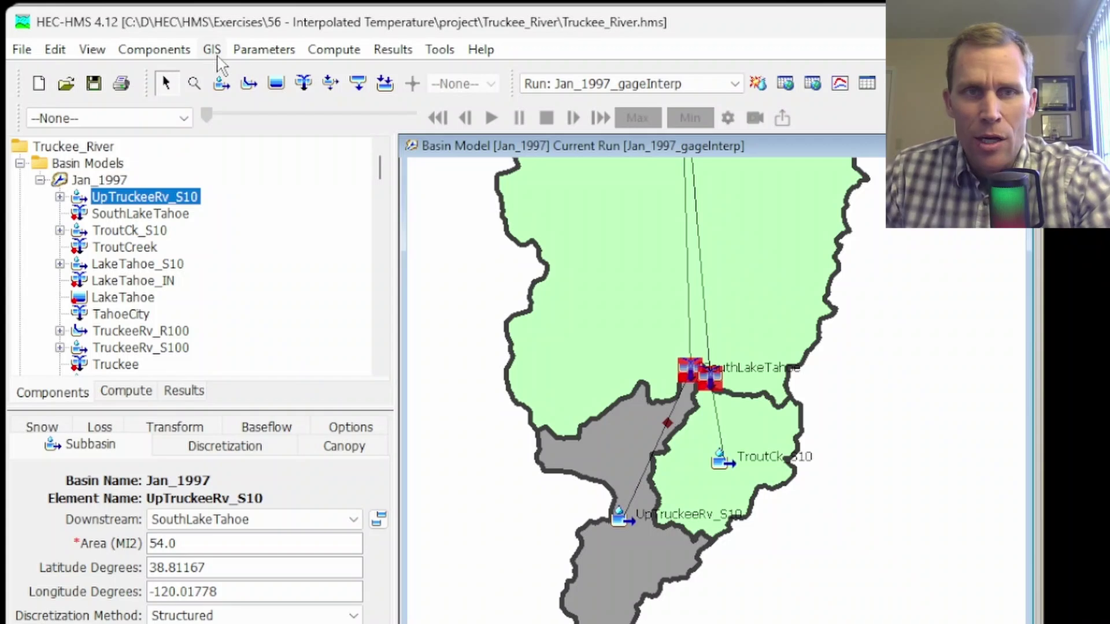
{"action": "left_click", "coordinate": [212, 51]}
{"action": "left_click", "coordinate": [289, 436]}
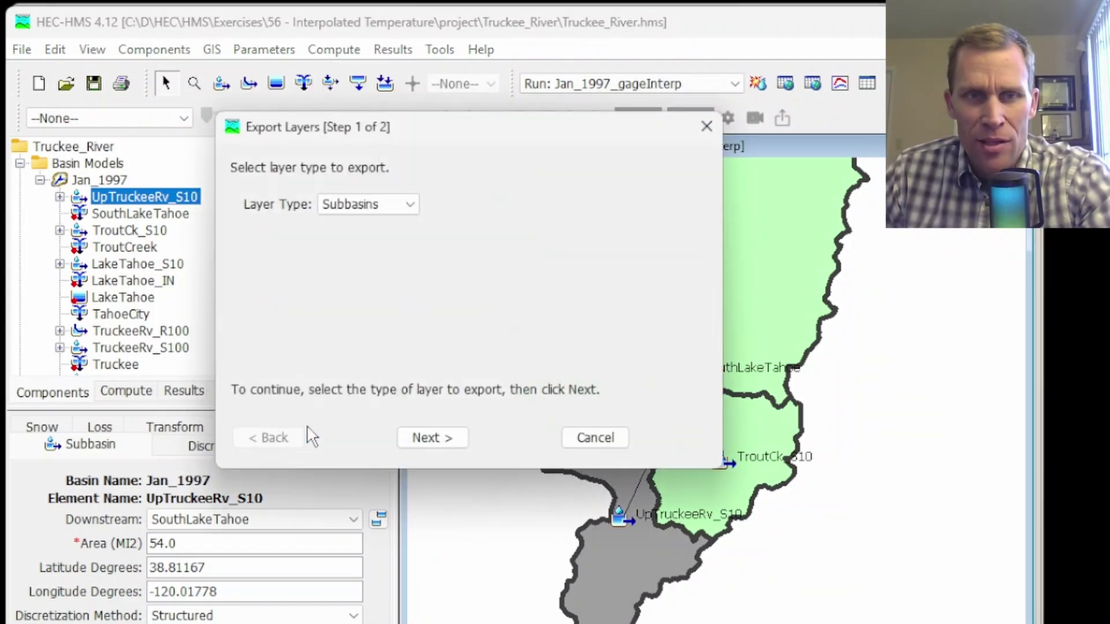
{"action": "left_click", "coordinate": [435, 438]}
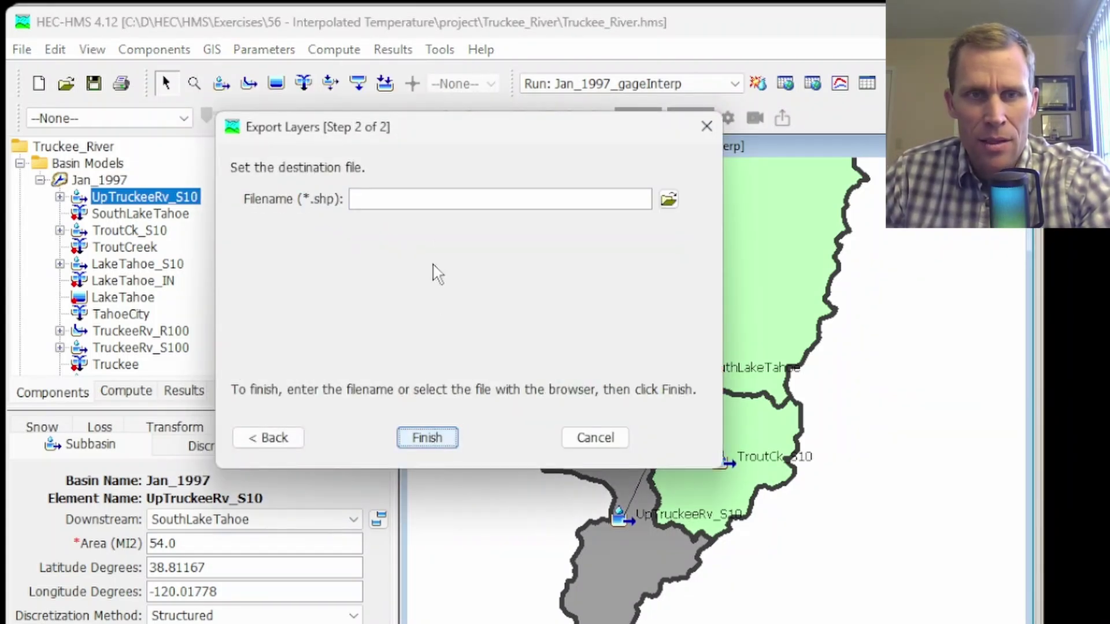
Export the layer to a file named subbasins in the project's Truckee_River\gis folder
{"action": "left_click", "coordinate": [459, 203]}
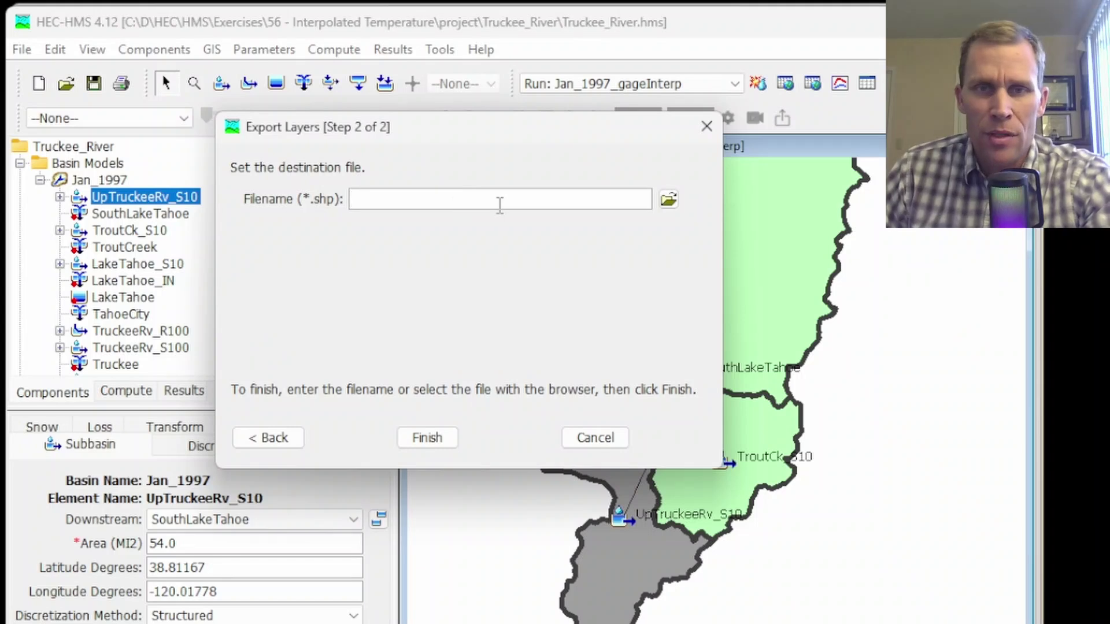
{"action": "left_click", "coordinate": [669, 199]}
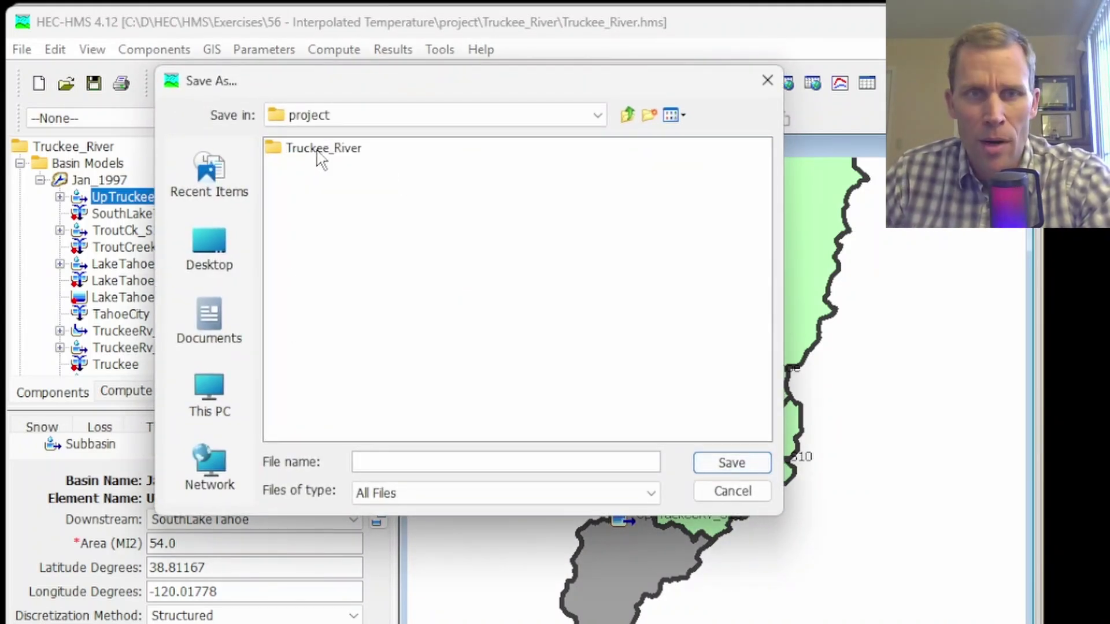
{"action": "double_click", "coordinate": [321, 158]}
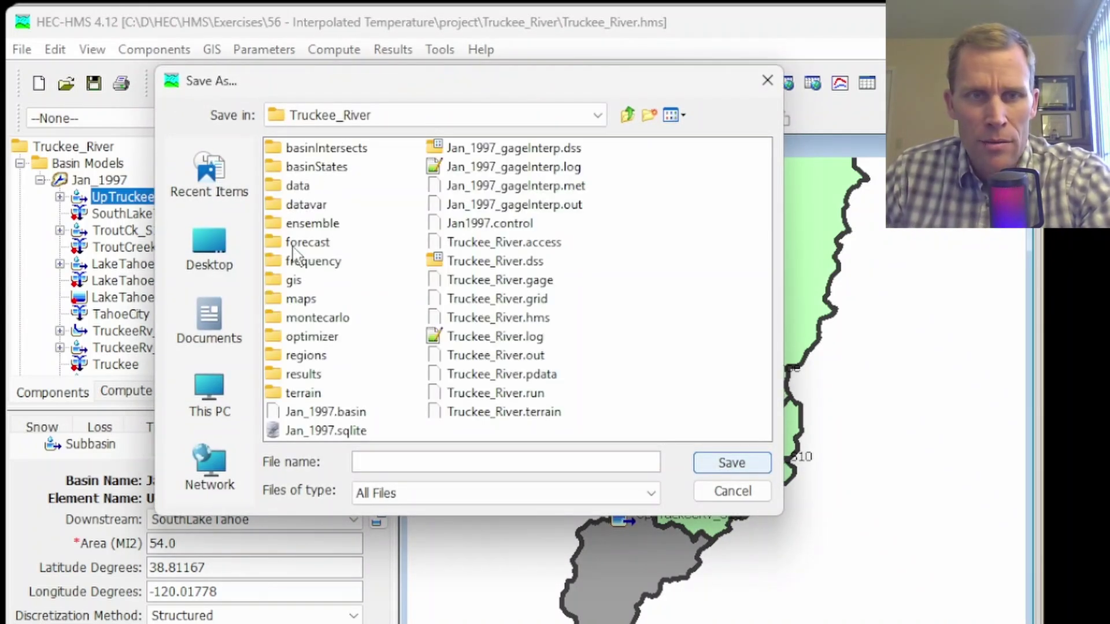
{"action": "double_click", "coordinate": [294, 280]}
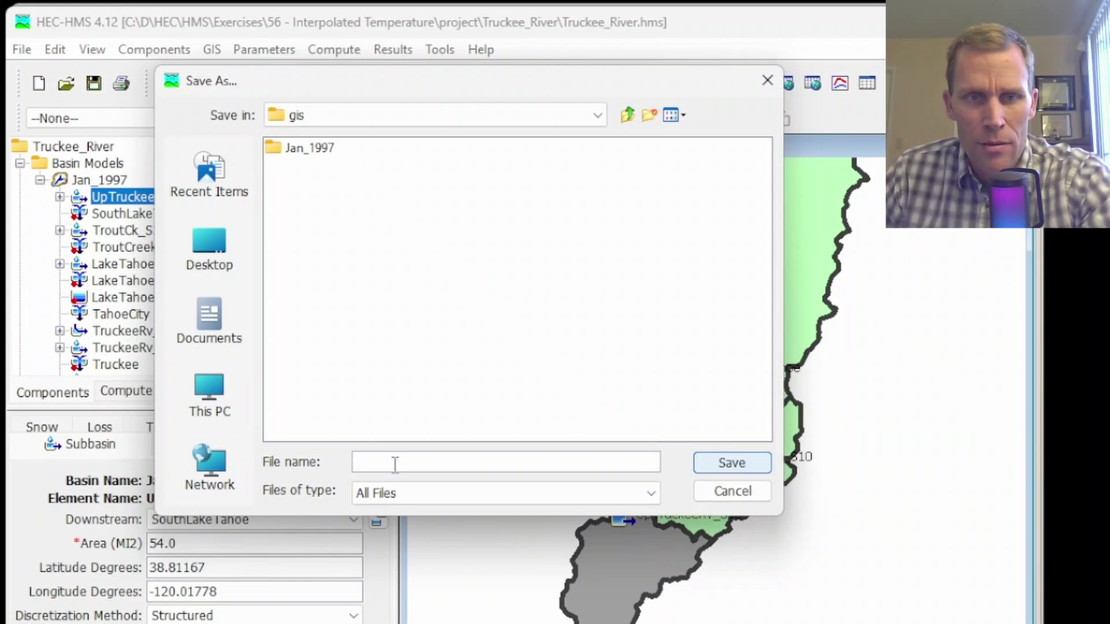
{"action": "type", "text": "subbains"}
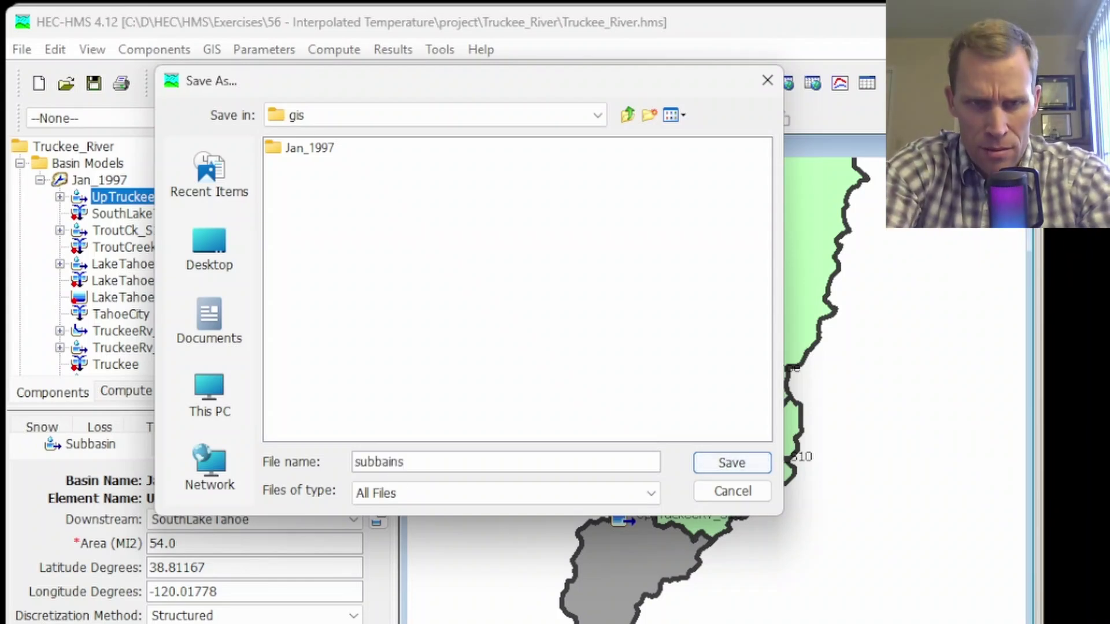
{"action": "left_click", "coordinate": [736, 463]}
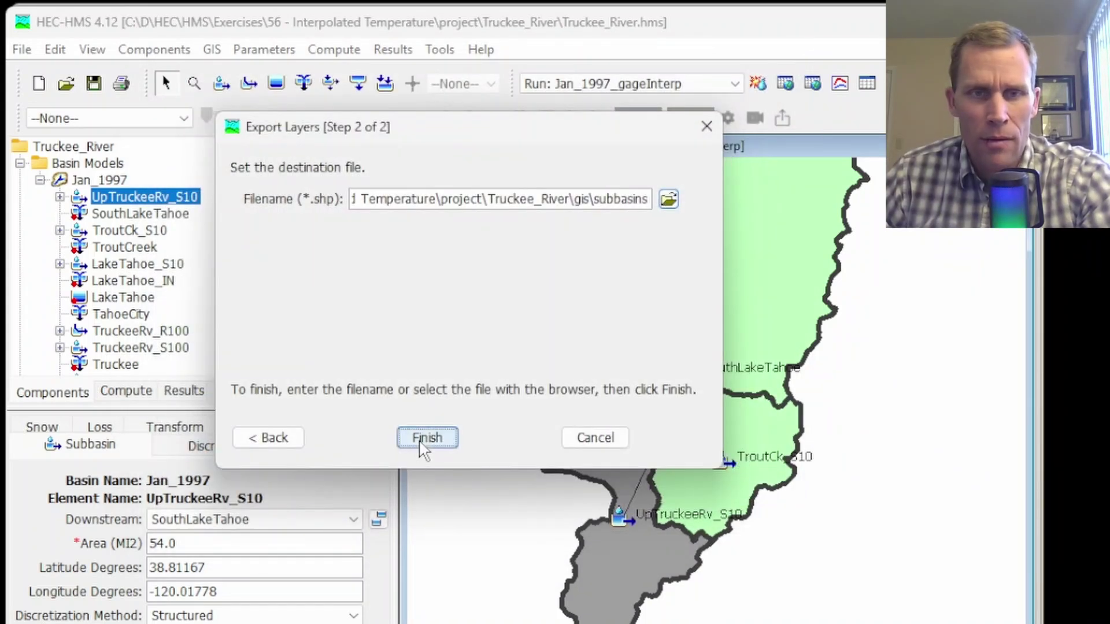
{"action": "left_click", "coordinate": [424, 439]}
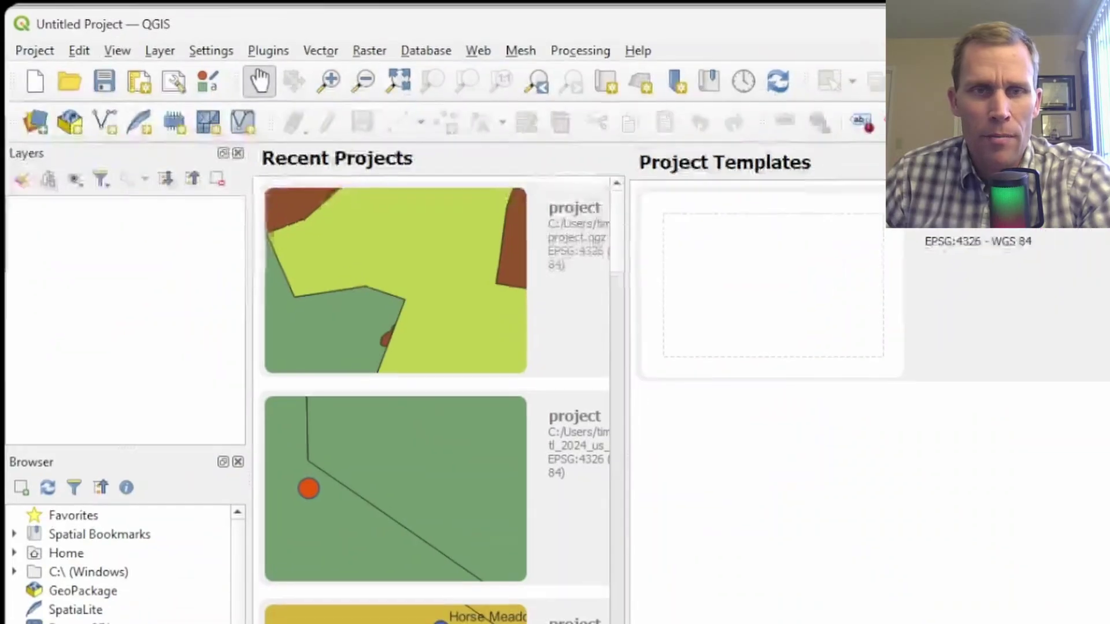
In QGIS, start a blank project and save it as qgis in the Truckee_River\gis folder
{"action": "left_click", "coordinate": [71, 84]}
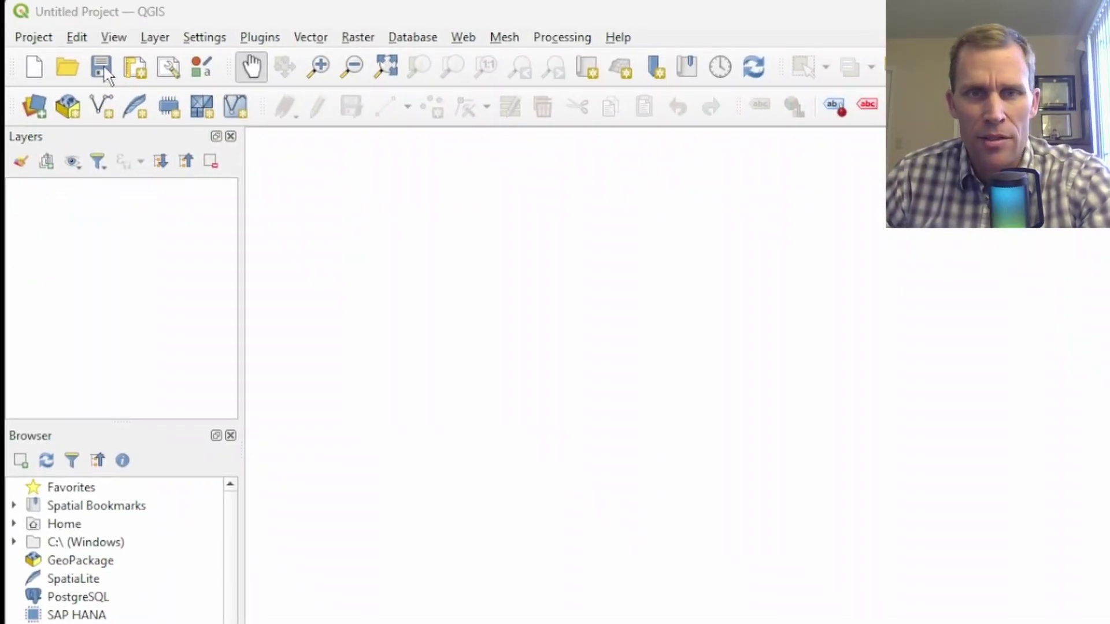
{"action": "left_click", "coordinate": [103, 70]}
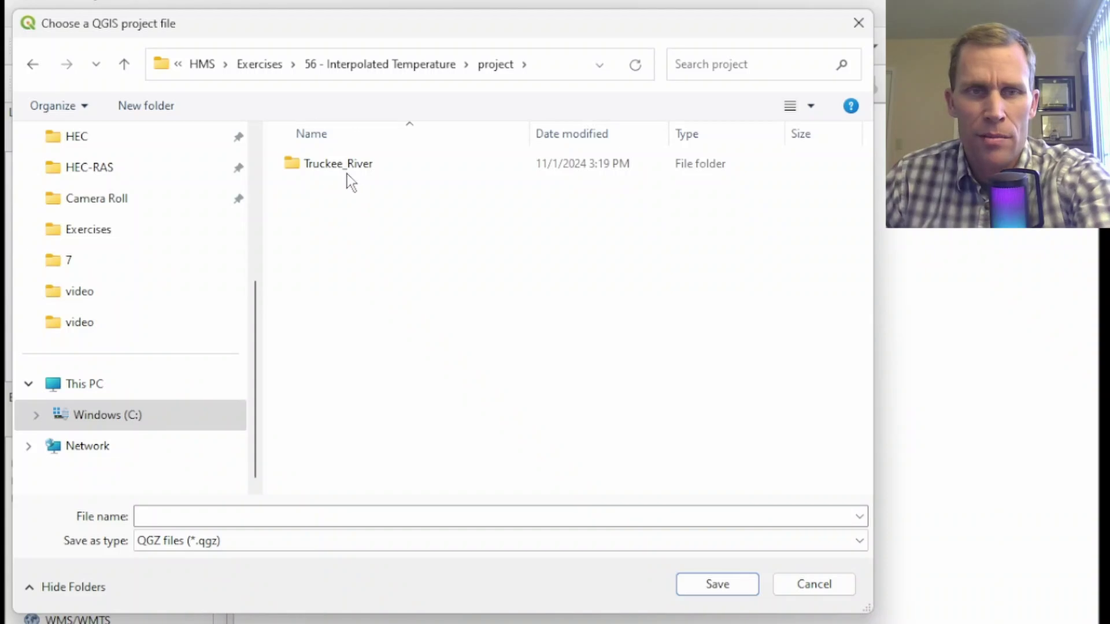
{"action": "double_click", "coordinate": [346, 172]}
{"action": "double_click", "coordinate": [318, 353]}
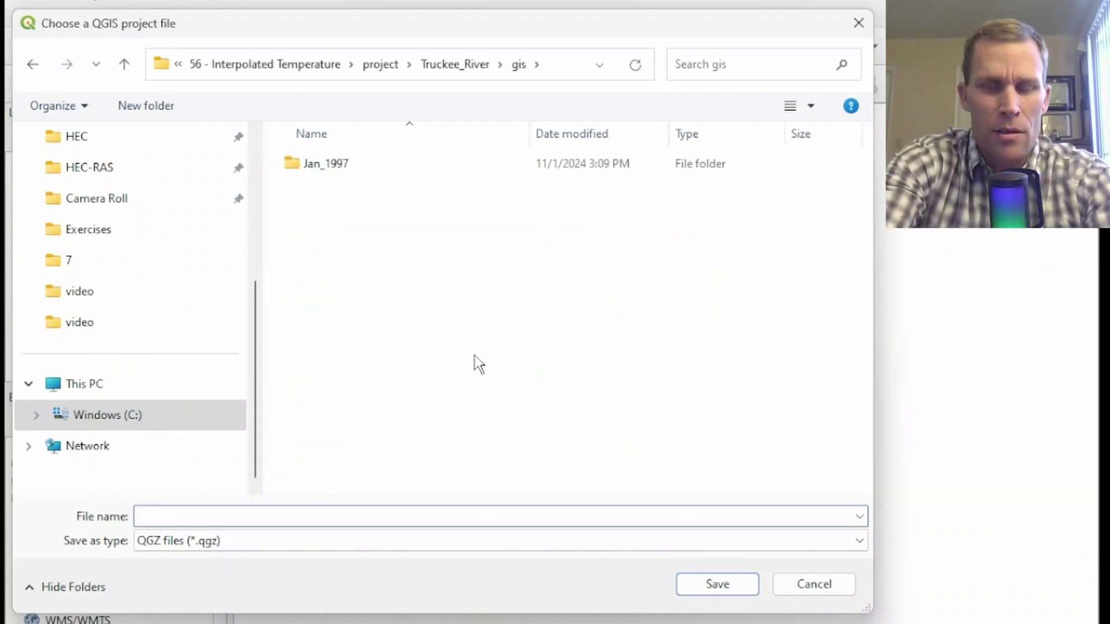
{"action": "type", "text": "qgis"}
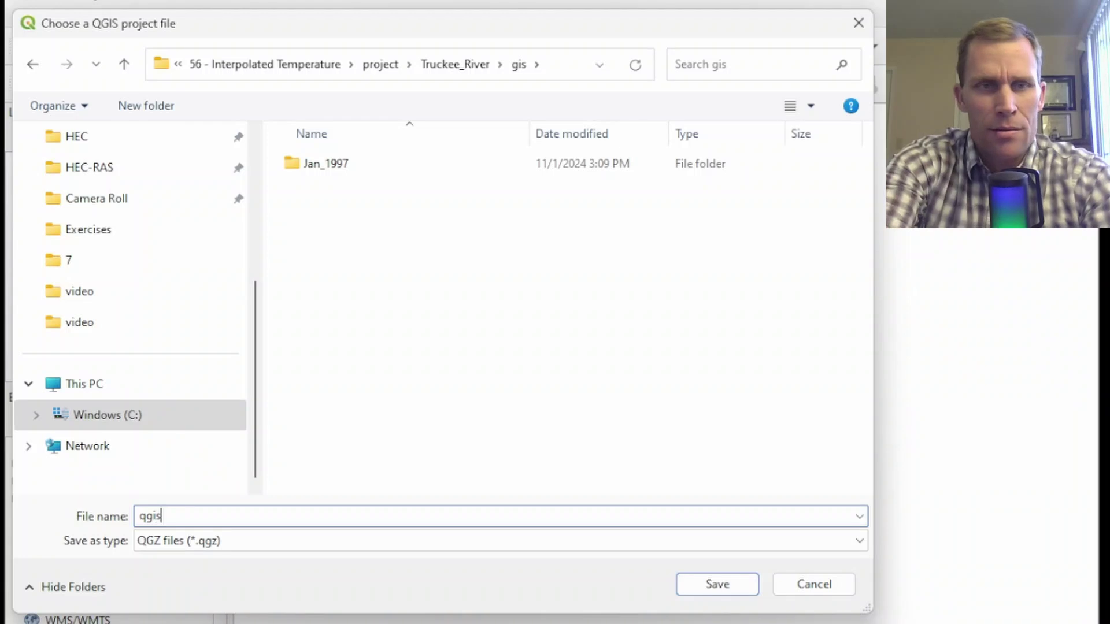
{"action": "key", "text": "Return"}
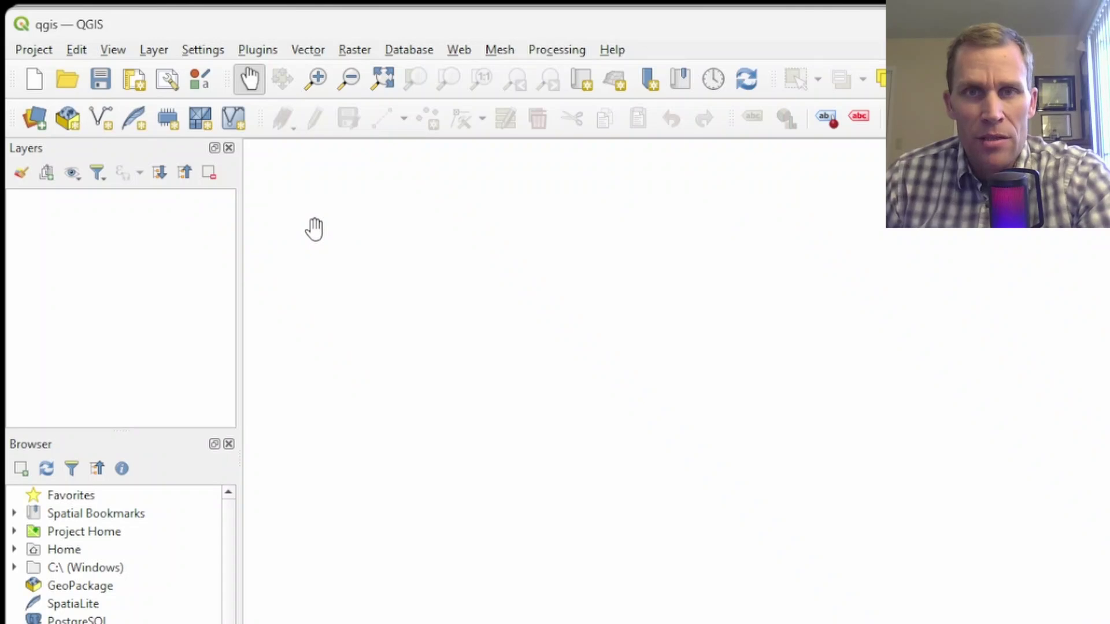
Add subbasins.shp from the Truckee_River\gis folder to the project as a vector layer
{"action": "left_click", "coordinate": [154, 50]}
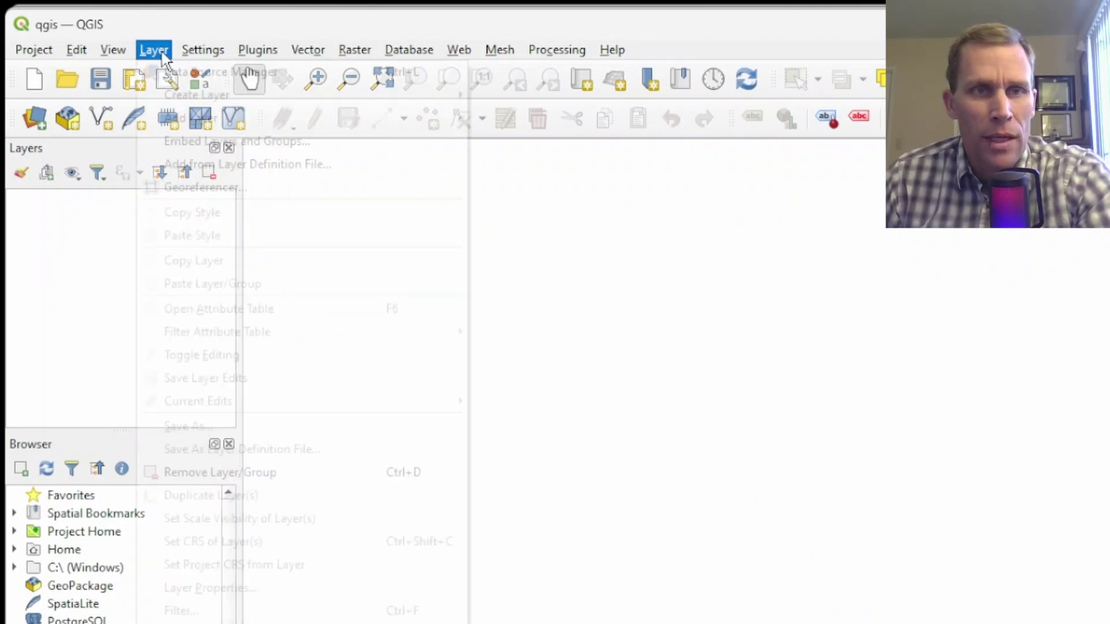
{"action": "mouse_move", "coordinate": [268, 119]}
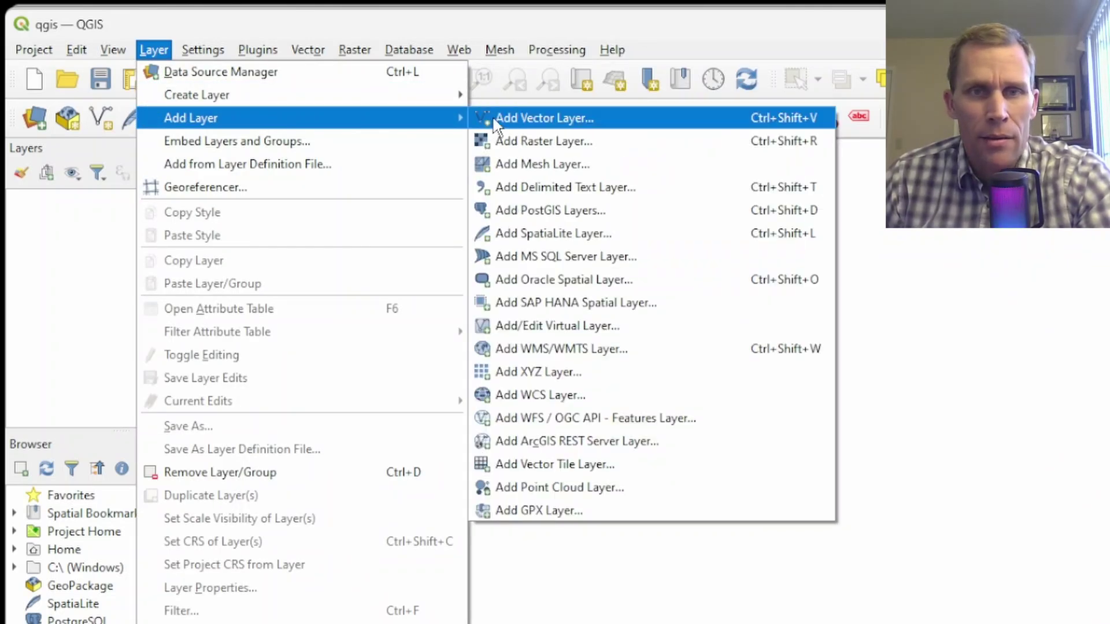
{"action": "left_click", "coordinate": [538, 119]}
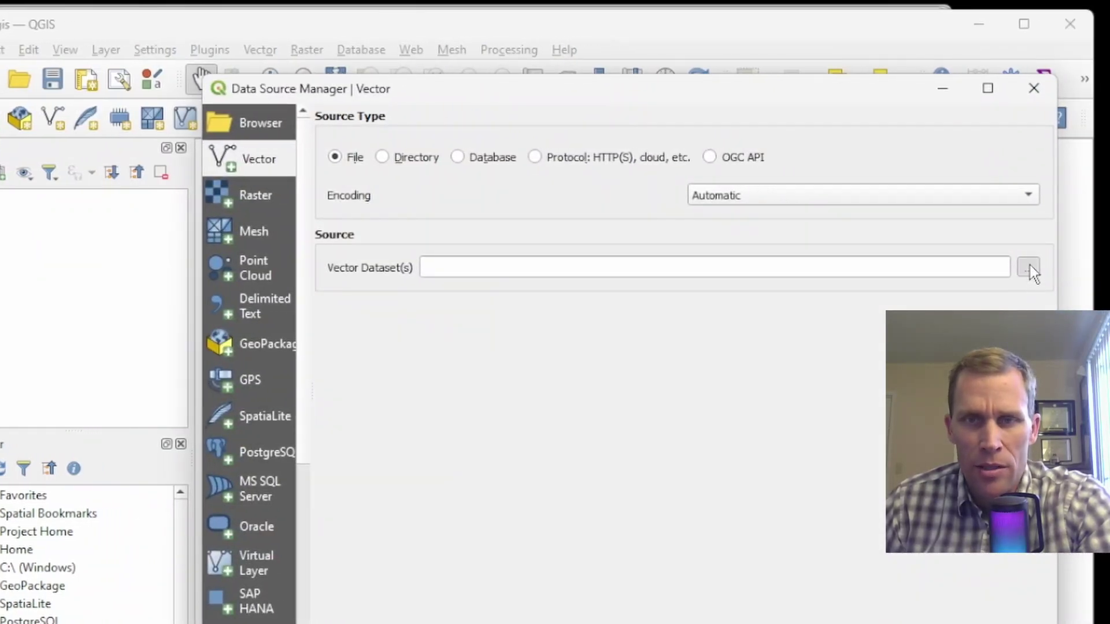
{"action": "left_click", "coordinate": [1029, 267]}
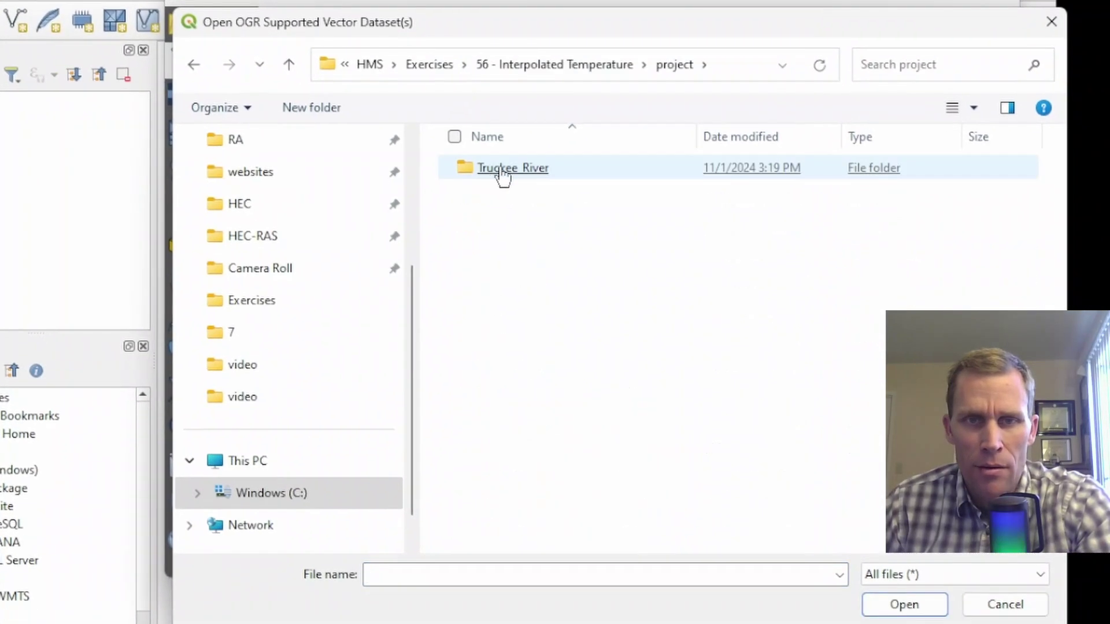
{"action": "double_click", "coordinate": [503, 176]}
{"action": "left_click", "coordinate": [492, 376]}
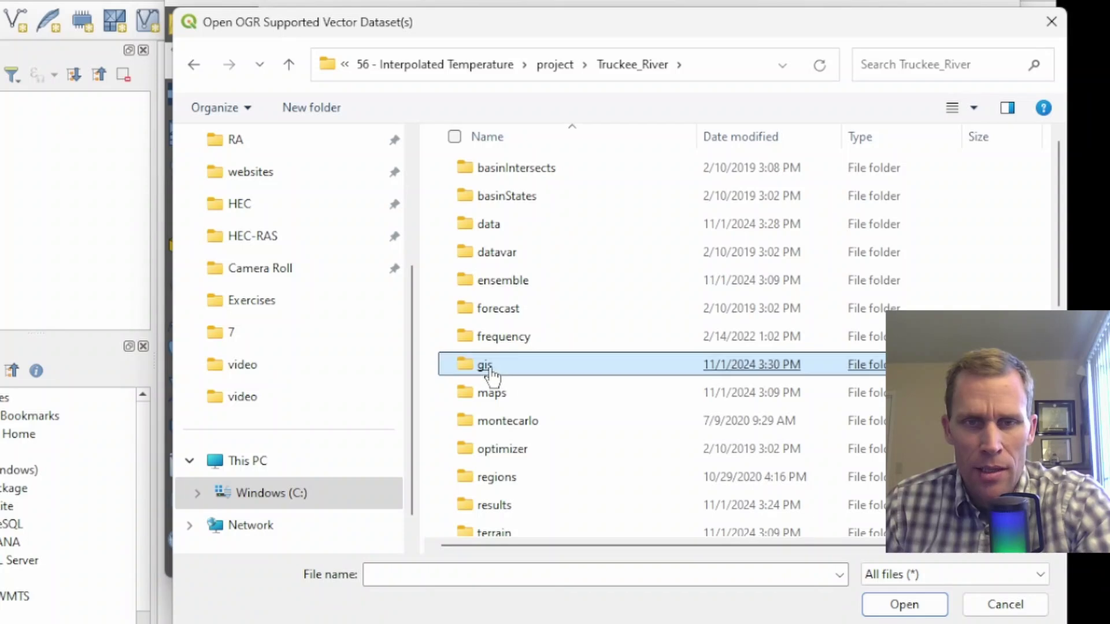
{"action": "double_click", "coordinate": [491, 376]}
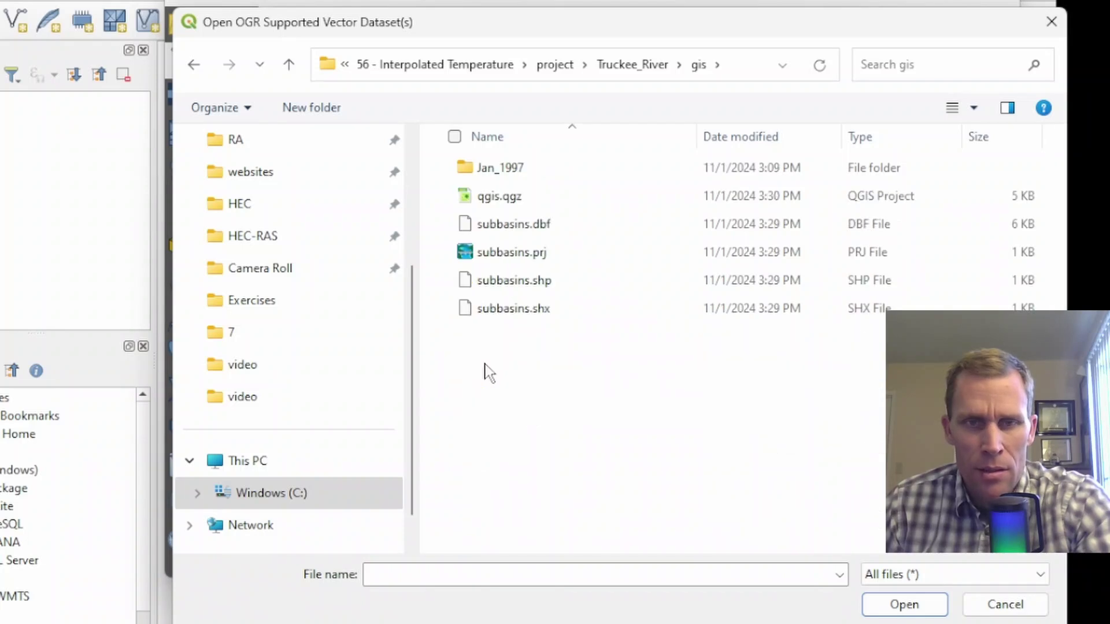
{"action": "double_click", "coordinate": [510, 283]}
{"action": "left_click", "coordinate": [856, 600]}
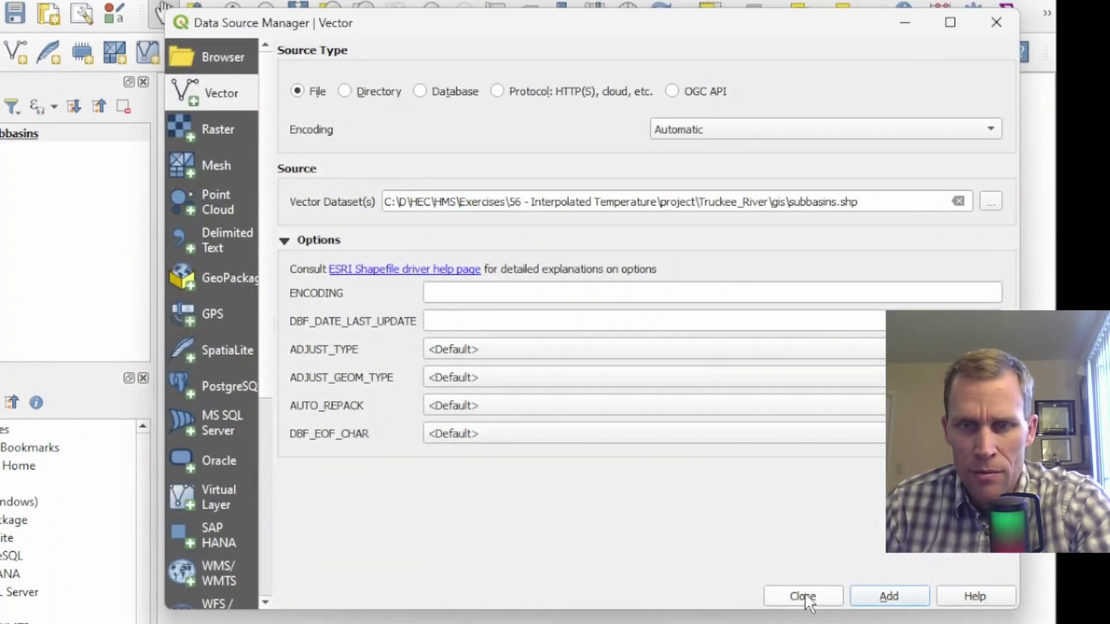
{"action": "left_click", "coordinate": [801, 596]}
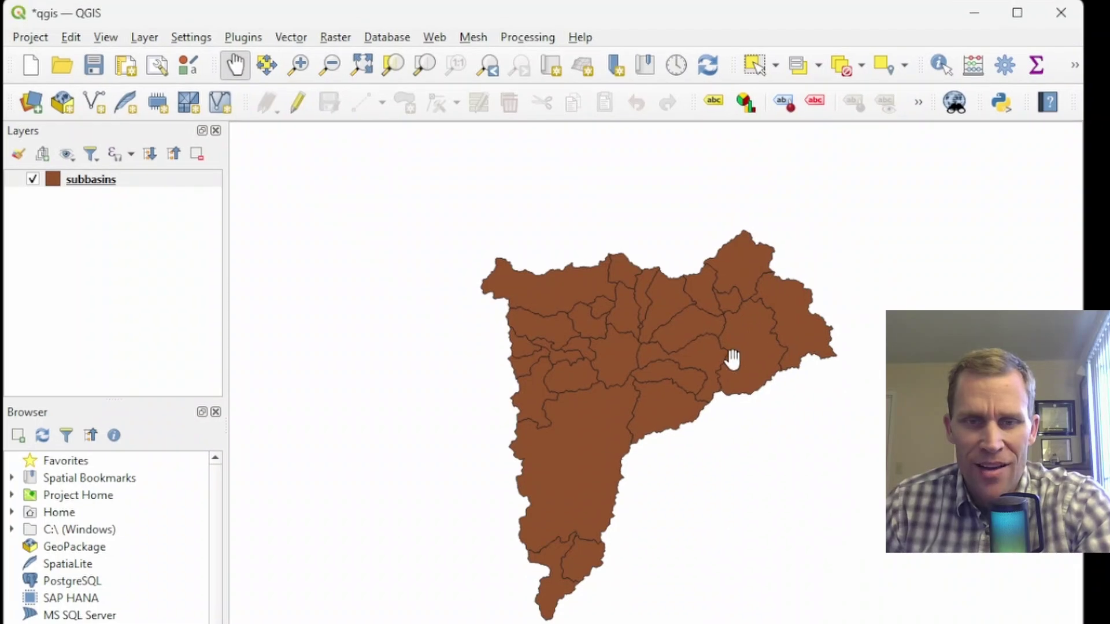
Start a new shapefile layer and set its geometry type to Polygon
{"action": "scroll", "coordinate": [584, 612], "scroll_direction": "up", "scroll_amount": 3}
{"action": "scroll", "coordinate": [637, 315], "scroll_direction": "up", "scroll_amount": 2}
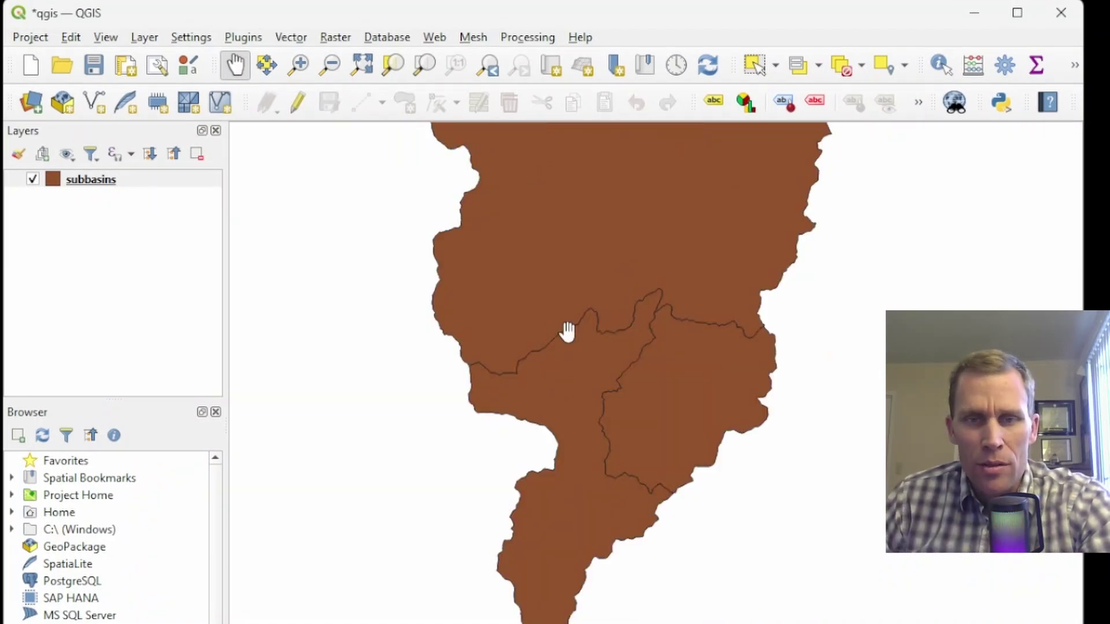
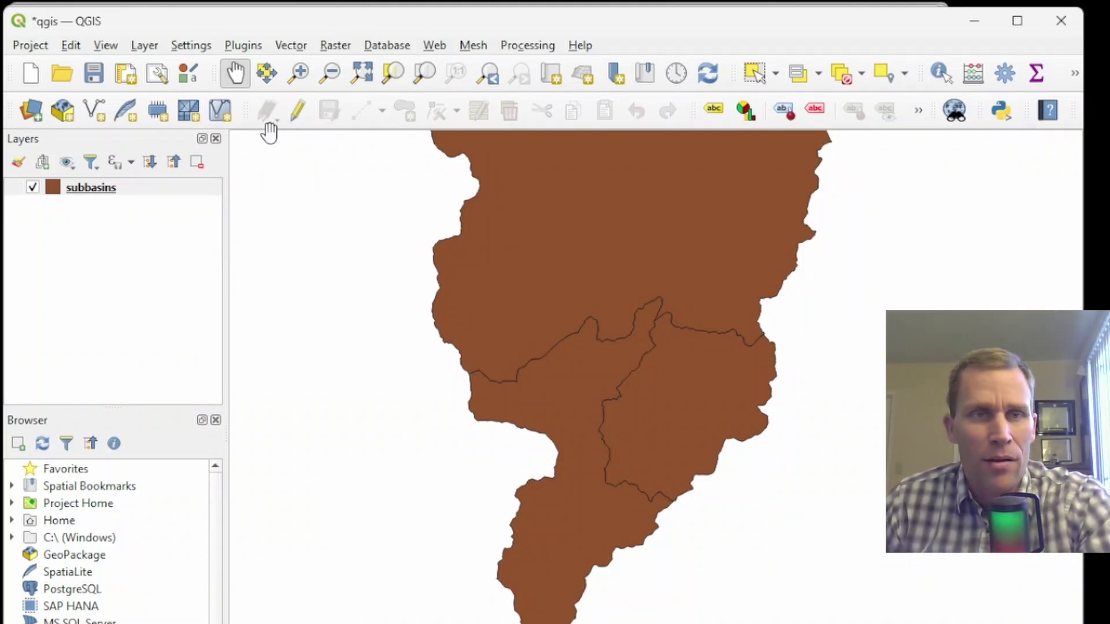
{"action": "left_click", "coordinate": [146, 46]}
{"action": "mouse_move", "coordinate": [168, 110]}
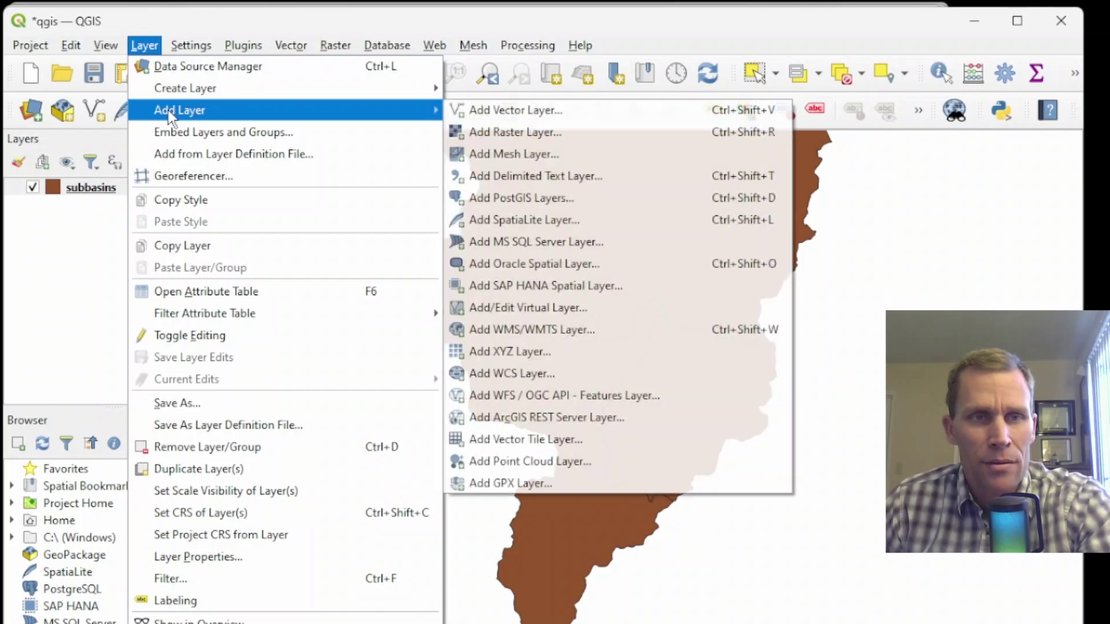
{"action": "mouse_move", "coordinate": [174, 88]}
{"action": "left_click", "coordinate": [524, 112]}
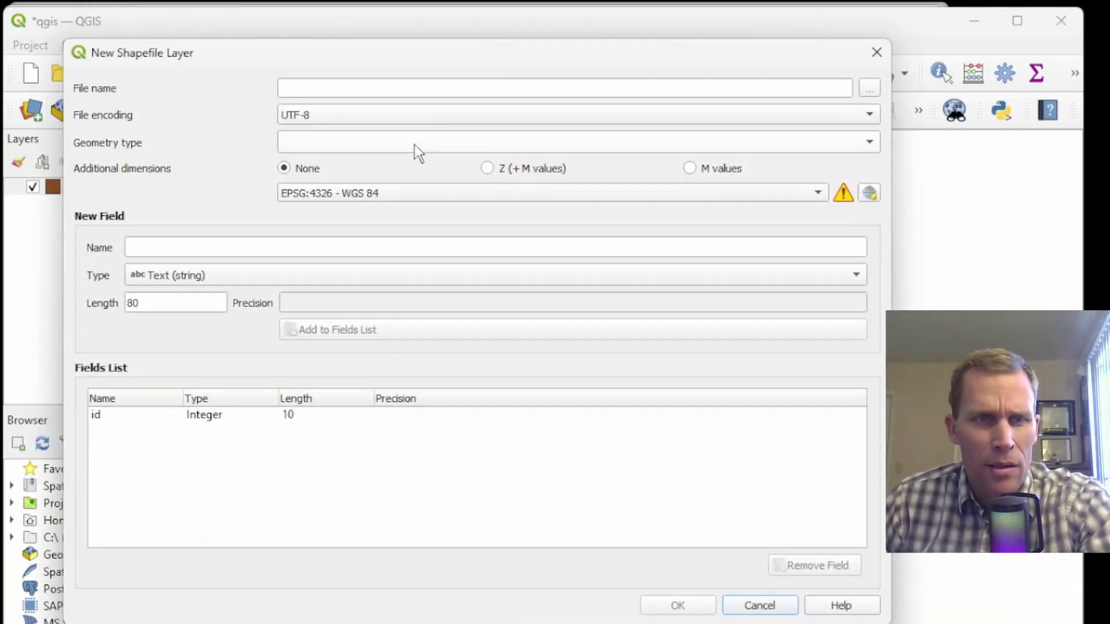
{"action": "left_click", "coordinate": [414, 145]}
{"action": "left_click", "coordinate": [374, 224]}
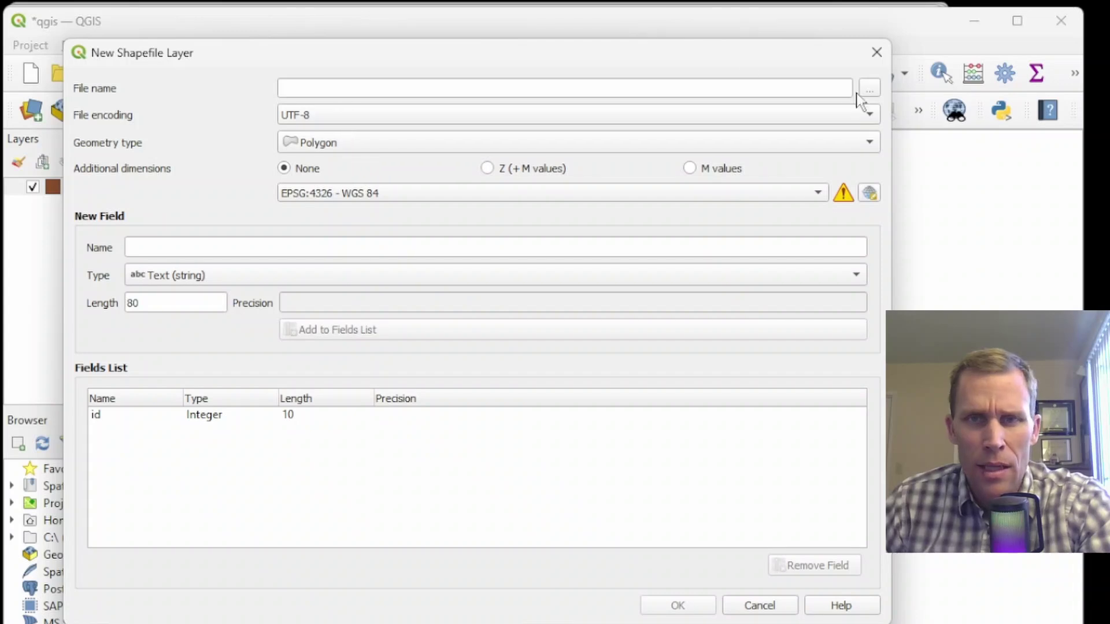
Save the new polygon shapefile as UPTRUCKEERV_S10 in the Truckee_River\gis folder and create the layer, accepting the preselected coordinate transformation
{"action": "left_click", "coordinate": [871, 89]}
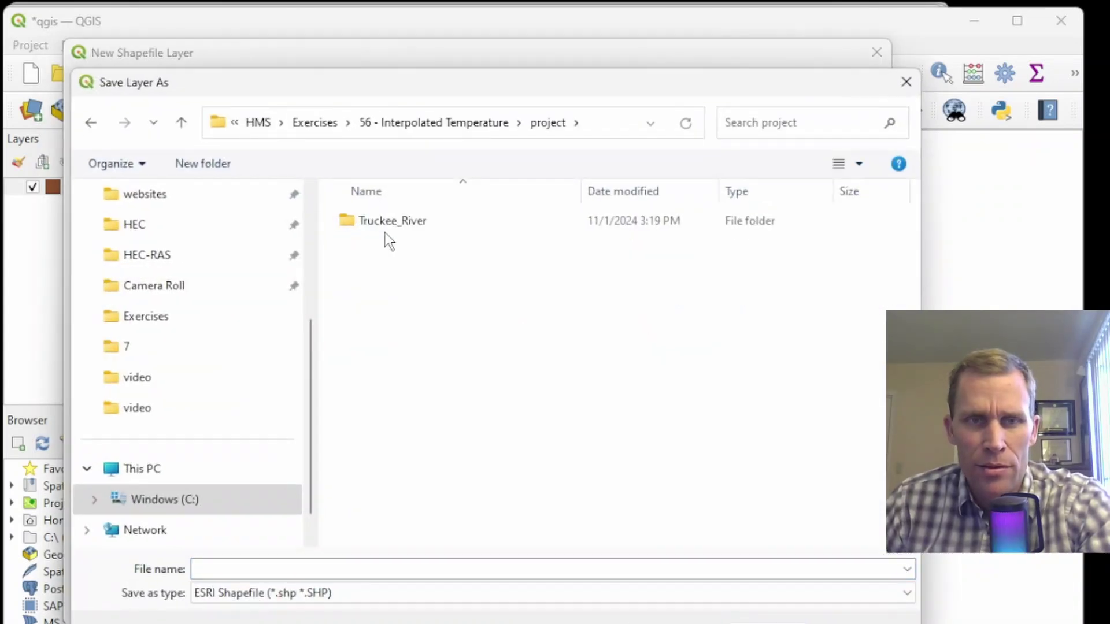
{"action": "double_click", "coordinate": [398, 222]}
{"action": "double_click", "coordinate": [372, 412]}
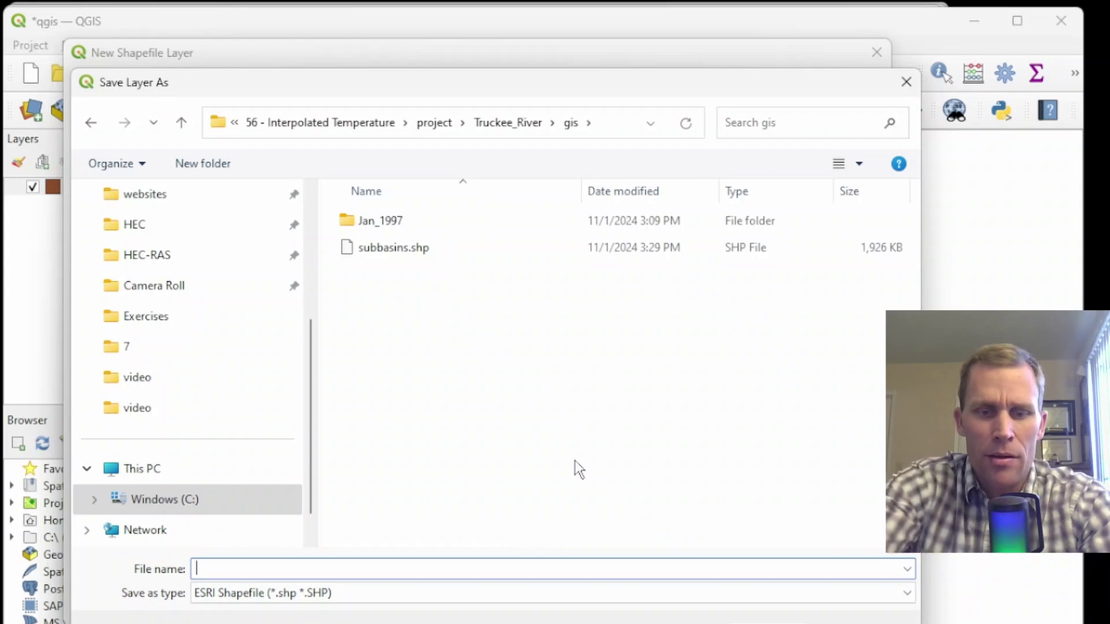
{"action": "type", "text": "UPTRUCKEERV_S10"}
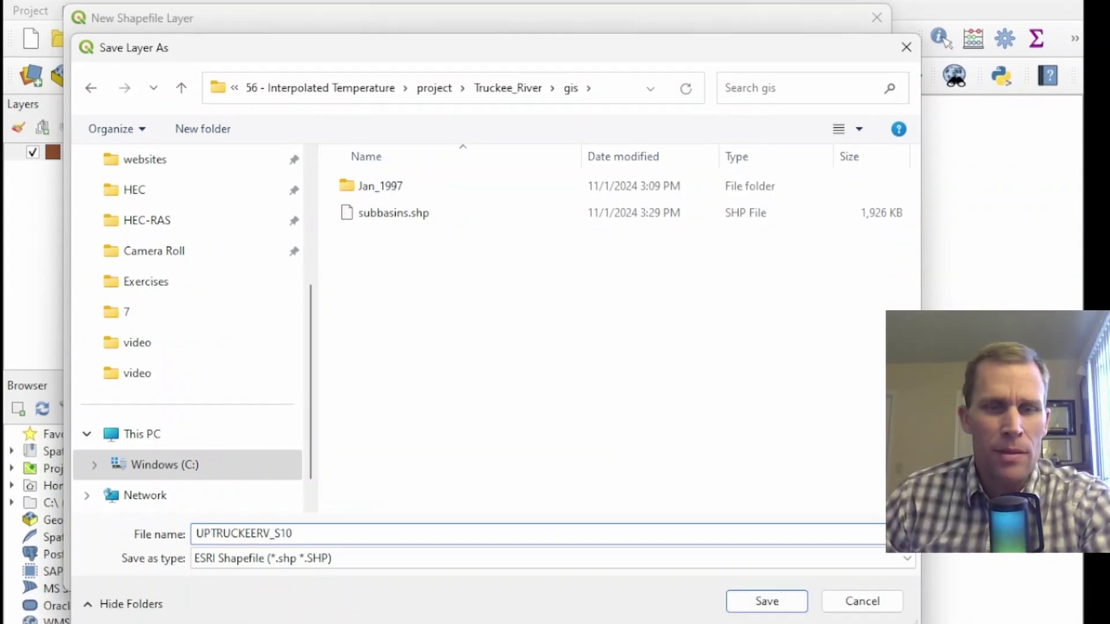
{"action": "left_click", "coordinate": [754, 595]}
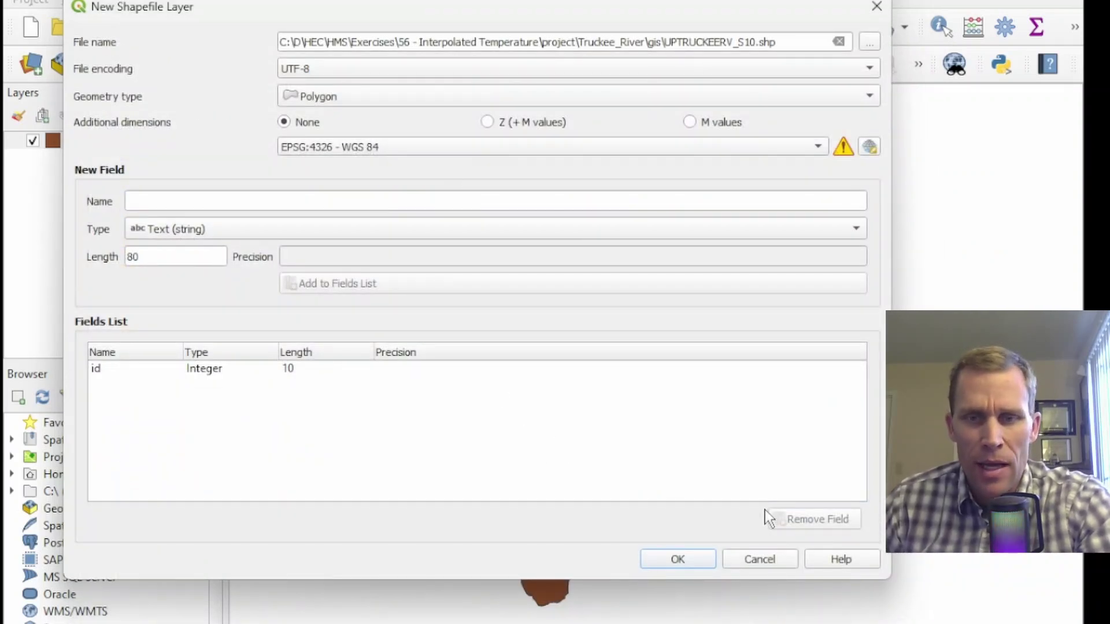
{"action": "left_click", "coordinate": [697, 558]}
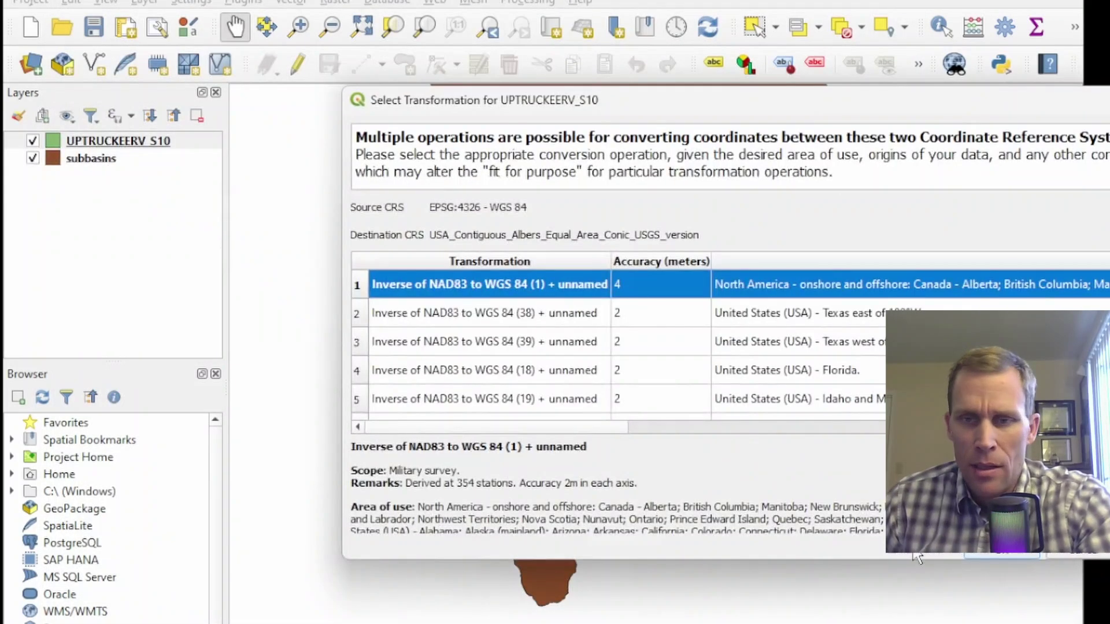
{"action": "left_click", "coordinate": [987, 556]}
Enable editing on UPTRUCKEERV_S10 and draw a coarse polygon just outside the southernmost UpTruckeeRv_S10 subbasin, giving the feature id 1
{"action": "left_click", "coordinate": [93, 146]}
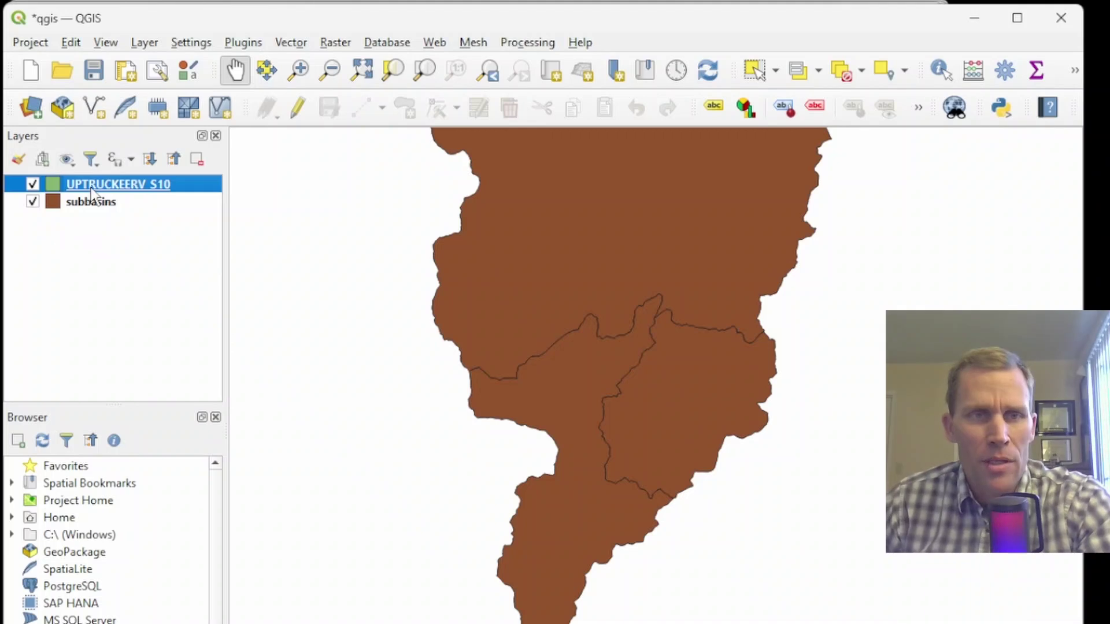
{"action": "left_click", "coordinate": [297, 109]}
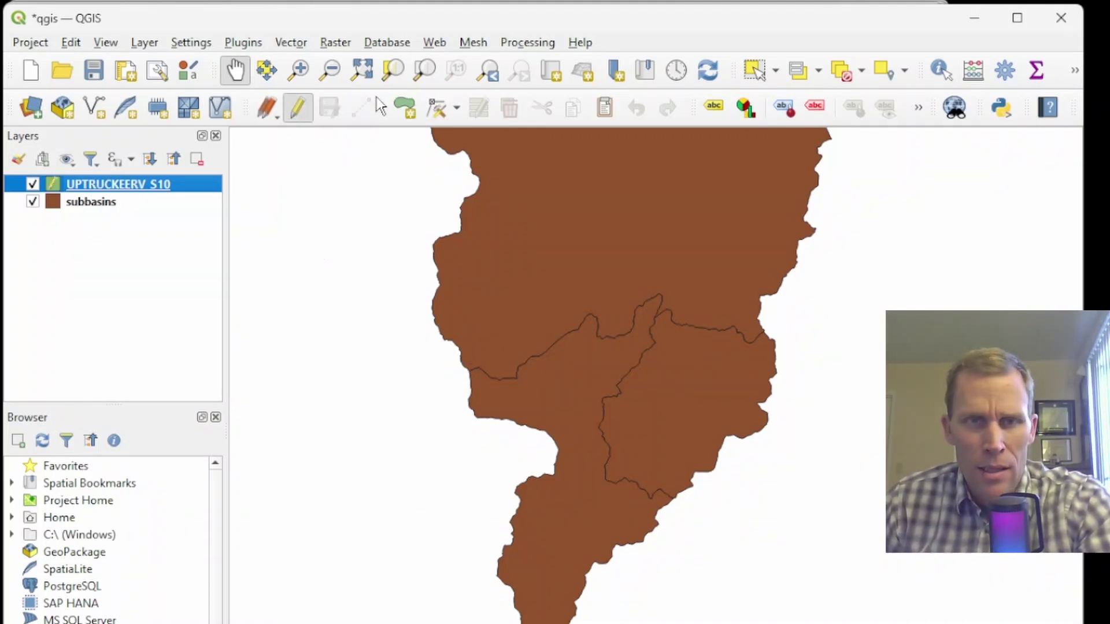
{"action": "left_click", "coordinate": [404, 108]}
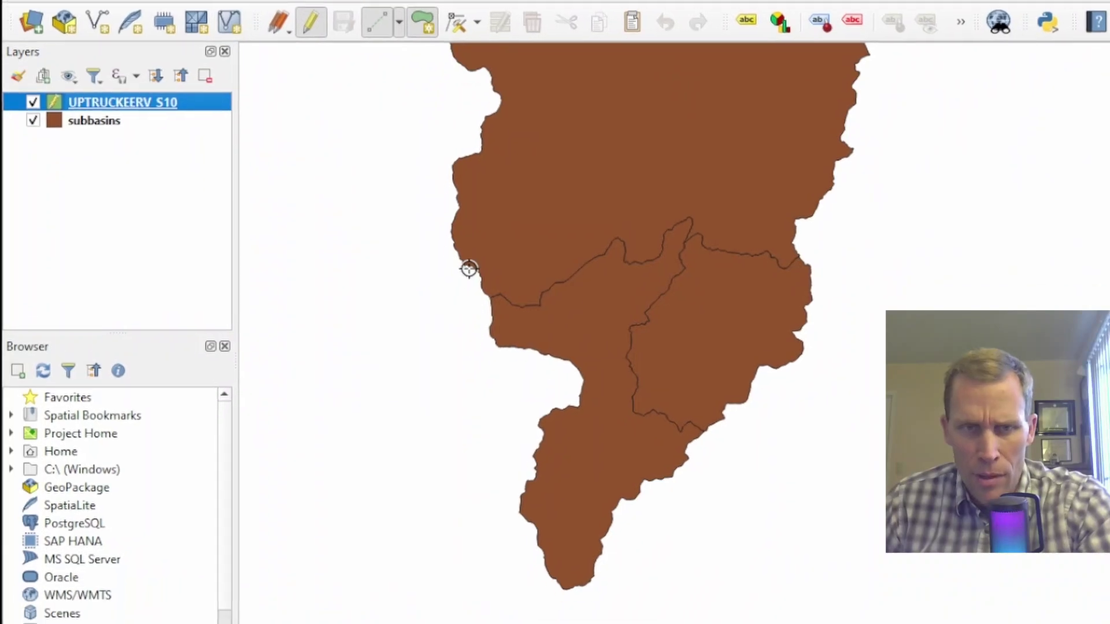
{"action": "left_click", "coordinate": [485, 257]}
{"action": "left_click", "coordinate": [555, 261]}
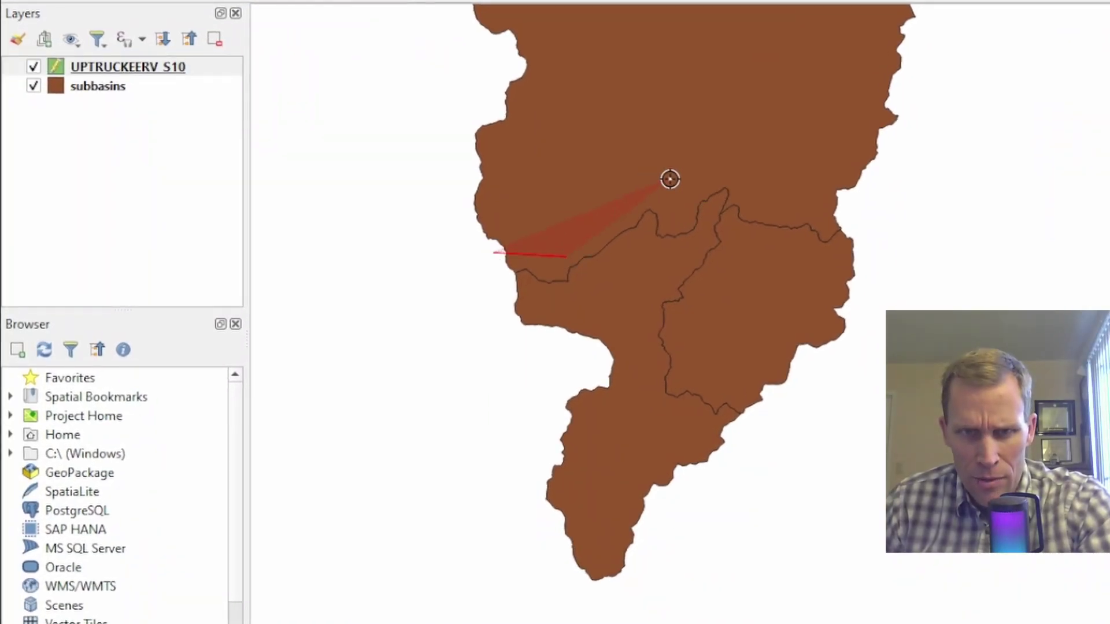
{"action": "left_click", "coordinate": [746, 170]}
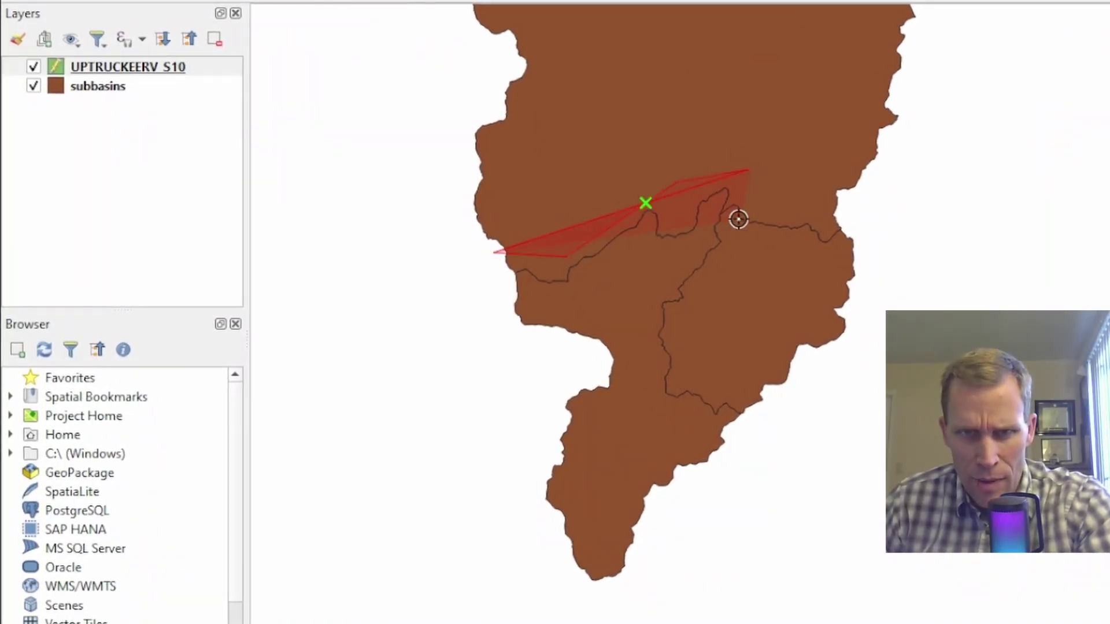
{"action": "left_click", "coordinate": [685, 341]}
{"action": "left_click", "coordinate": [695, 390]}
{"action": "left_click", "coordinate": [784, 408]}
{"action": "left_click", "coordinate": [677, 492]}
{"action": "left_click", "coordinate": [652, 580]}
{"action": "left_click", "coordinate": [582, 599]}
{"action": "left_click", "coordinate": [545, 544]}
{"action": "left_click", "coordinate": [542, 471]}
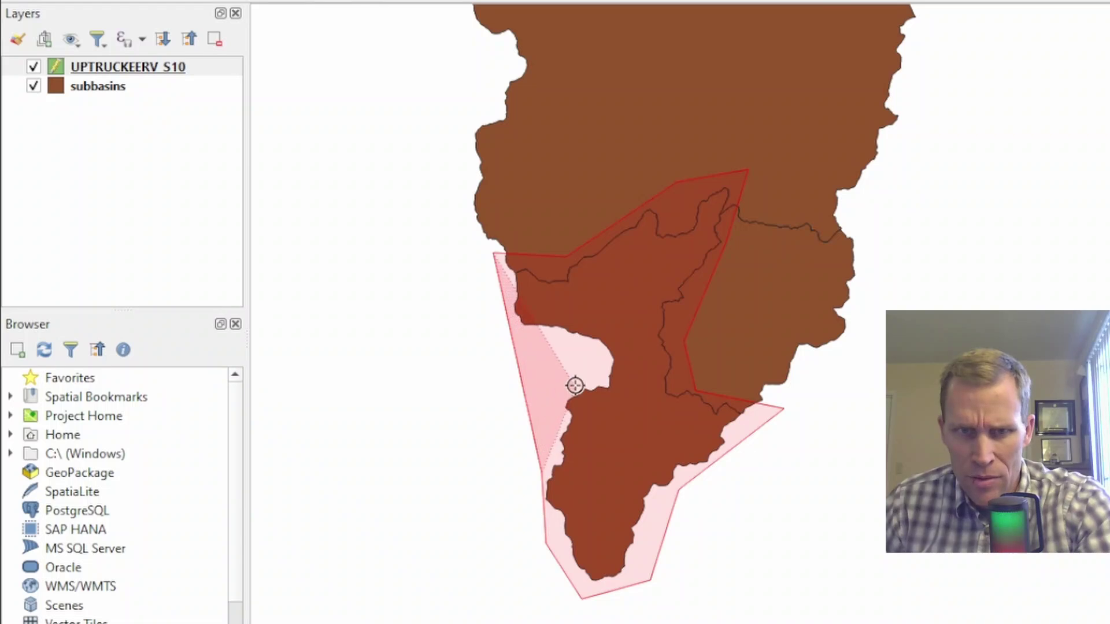
{"action": "left_click", "coordinate": [575, 349]}
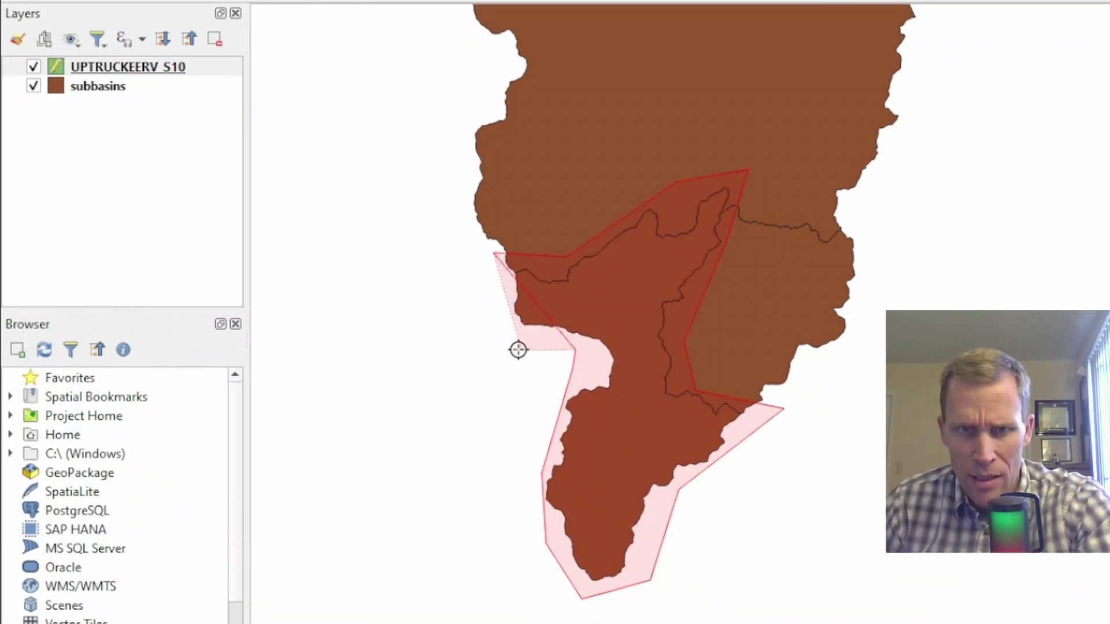
{"action": "left_click", "coordinate": [511, 342]}
{"action": "left_click", "coordinate": [496, 295]}
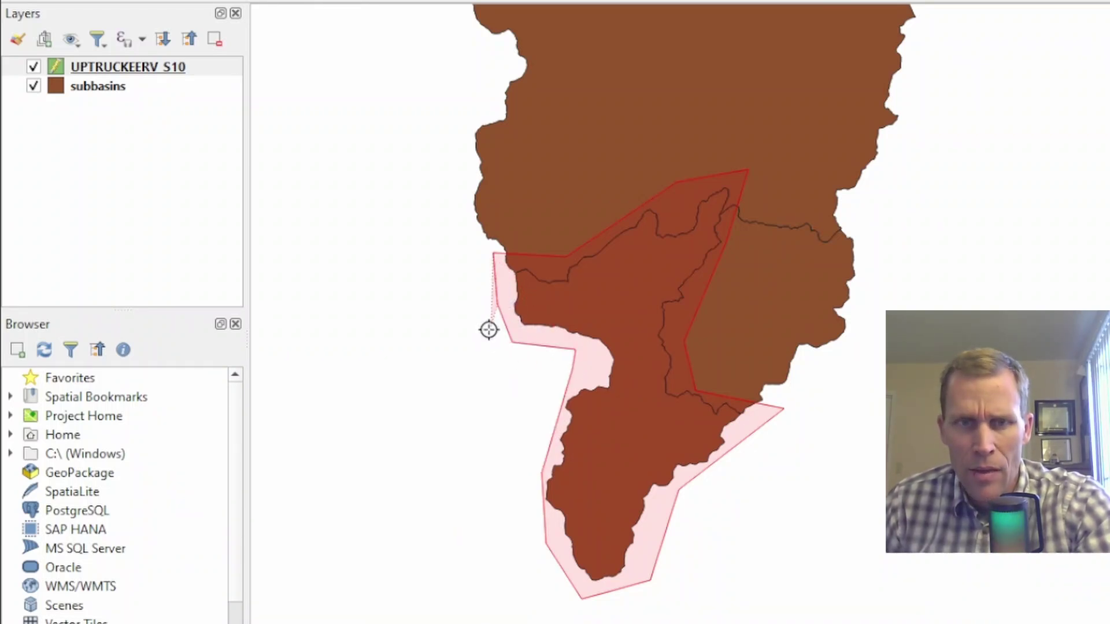
{"action": "right_click", "coordinate": [453, 345]}
{"action": "type", "text": "1"}
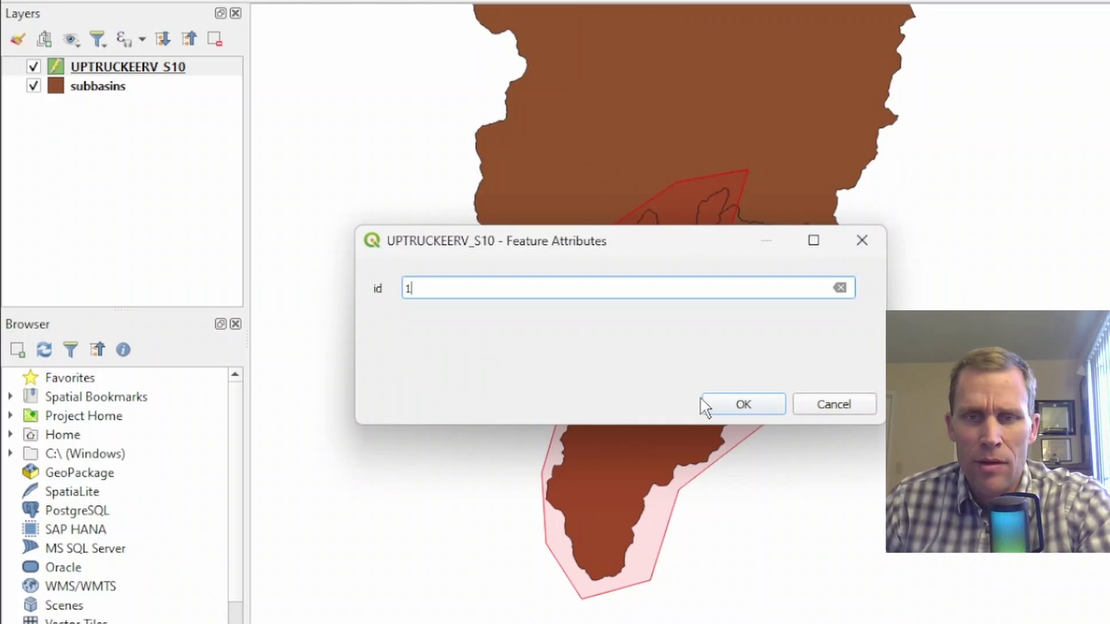
{"action": "left_click", "coordinate": [733, 402]}
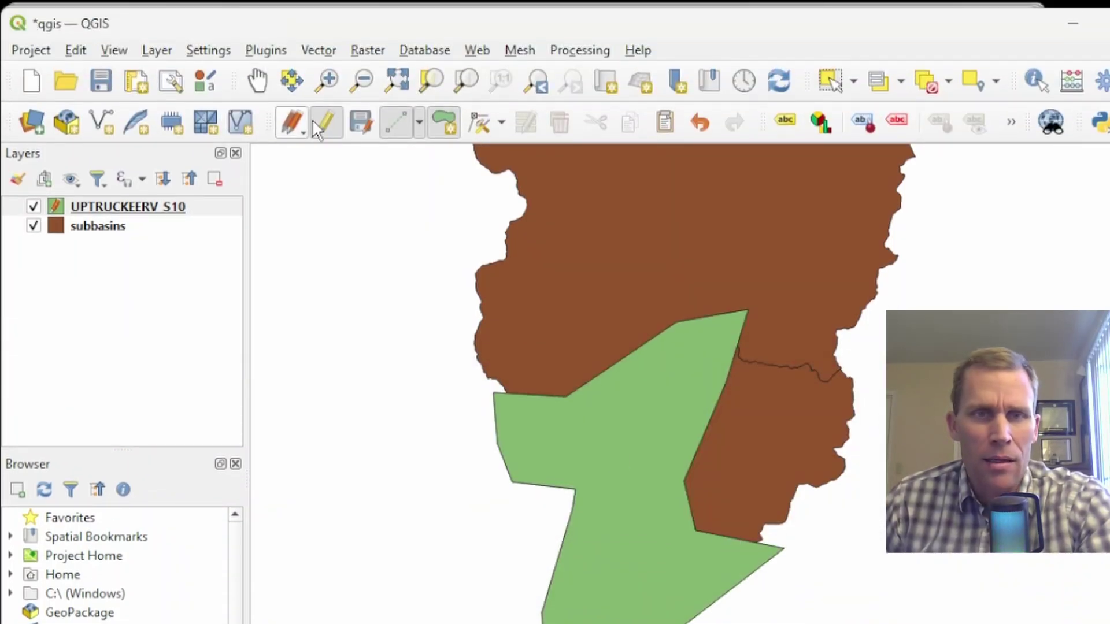
Save the UPTRUCKEERV_S10 layer edits, end its editing session, and save the QGIS project
{"action": "left_click", "coordinate": [362, 123]}
{"action": "left_click", "coordinate": [331, 123]}
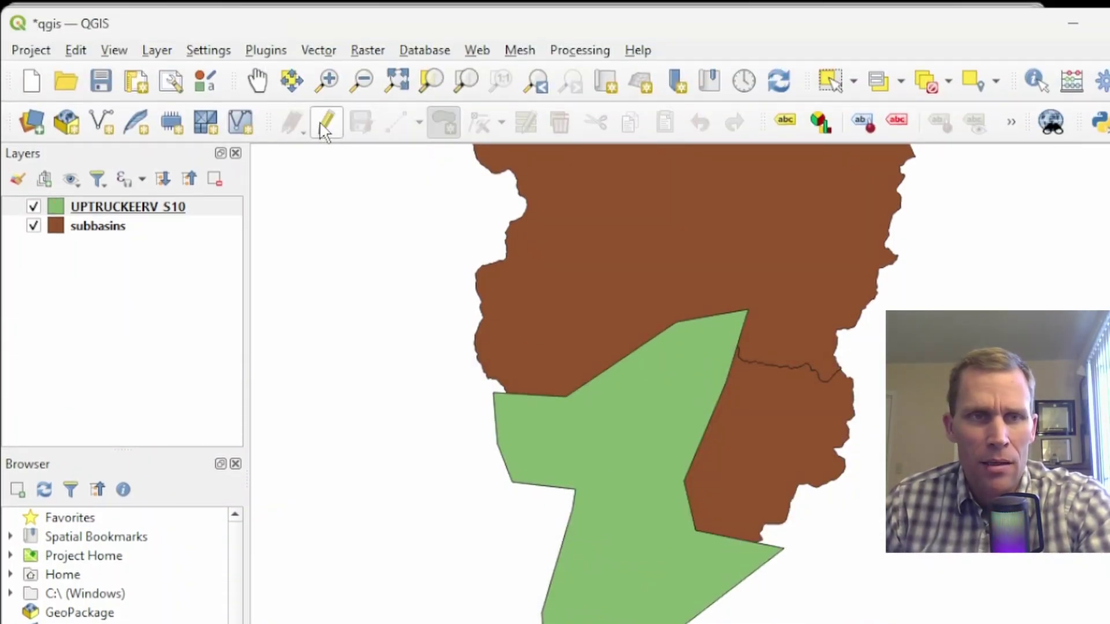
{"action": "left_click", "coordinate": [101, 81]}
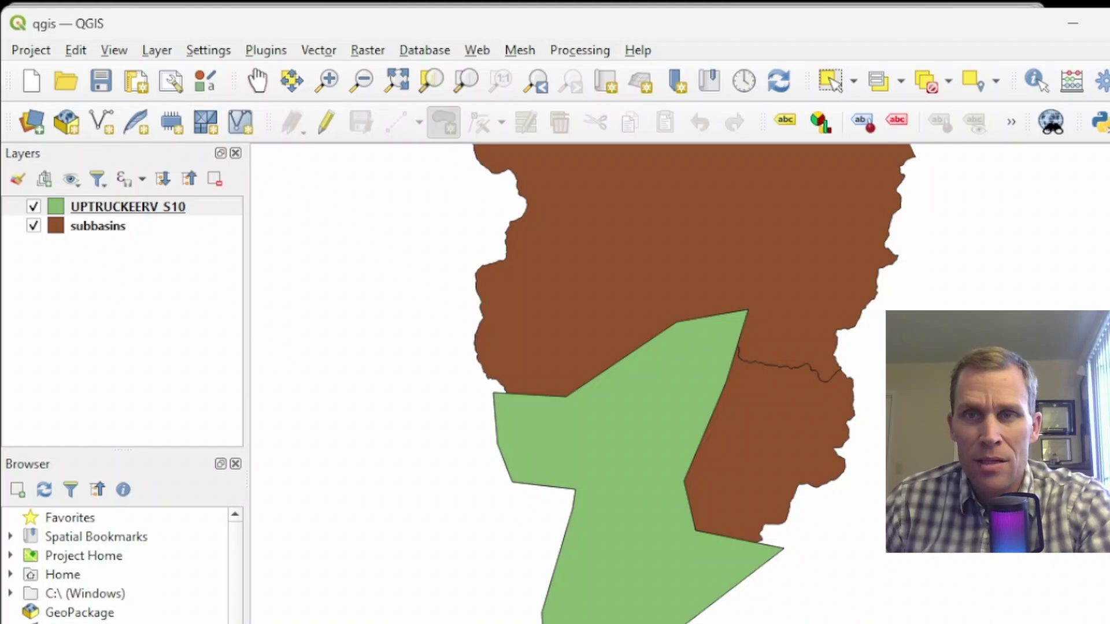
Switch back to HEC-HMS and add UPTRUCKEERV_S10.shp from the gis folder as a map layer of the Jan_1997 basin model
{"action": "left_click", "coordinate": [1073, 23]}
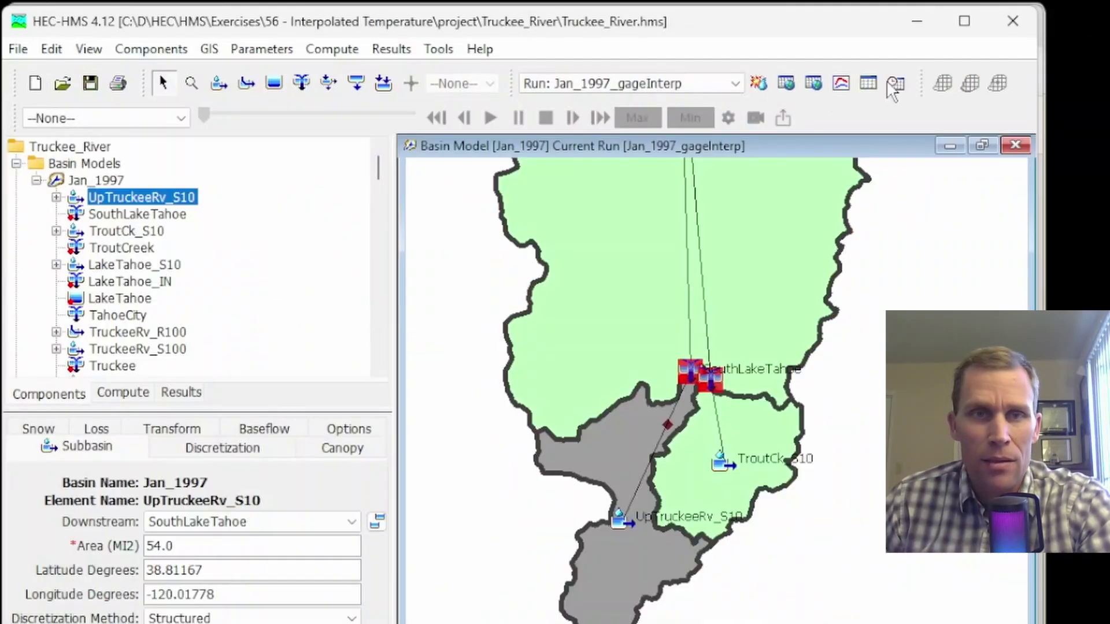
{"action": "left_click", "coordinate": [88, 48]}
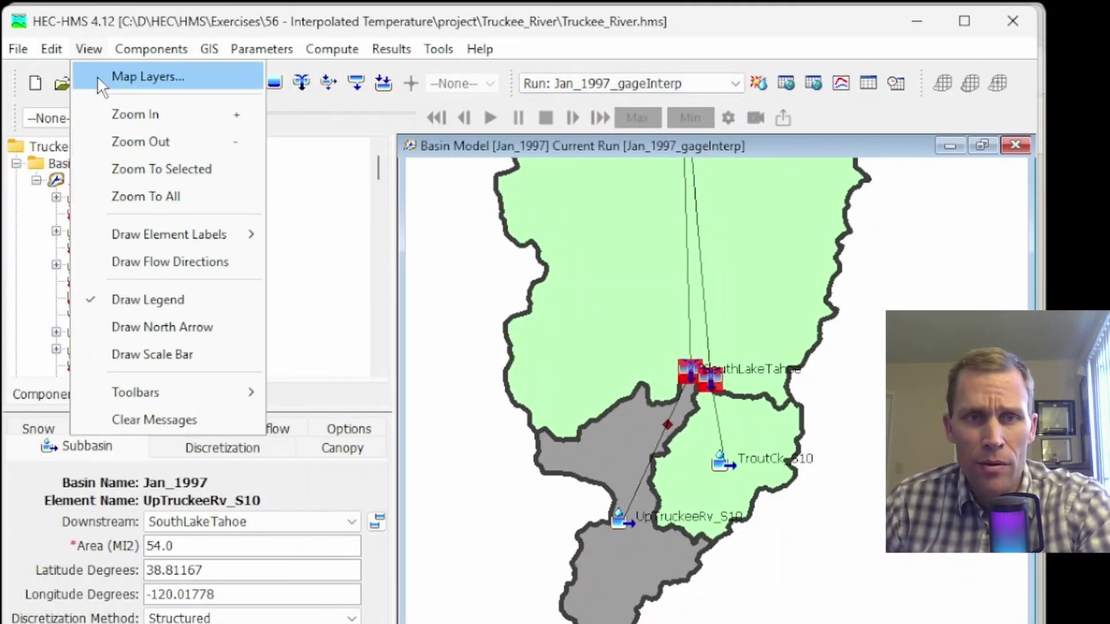
{"action": "left_click", "coordinate": [97, 76]}
{"action": "left_click", "coordinate": [366, 302]}
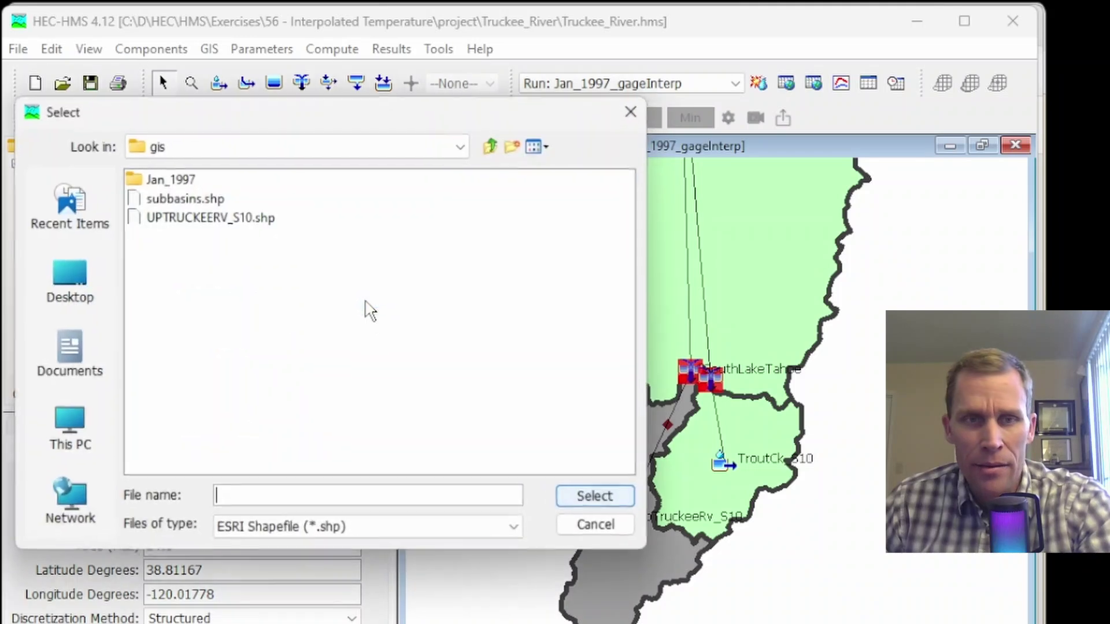
{"action": "double_click", "coordinate": [159, 182]}
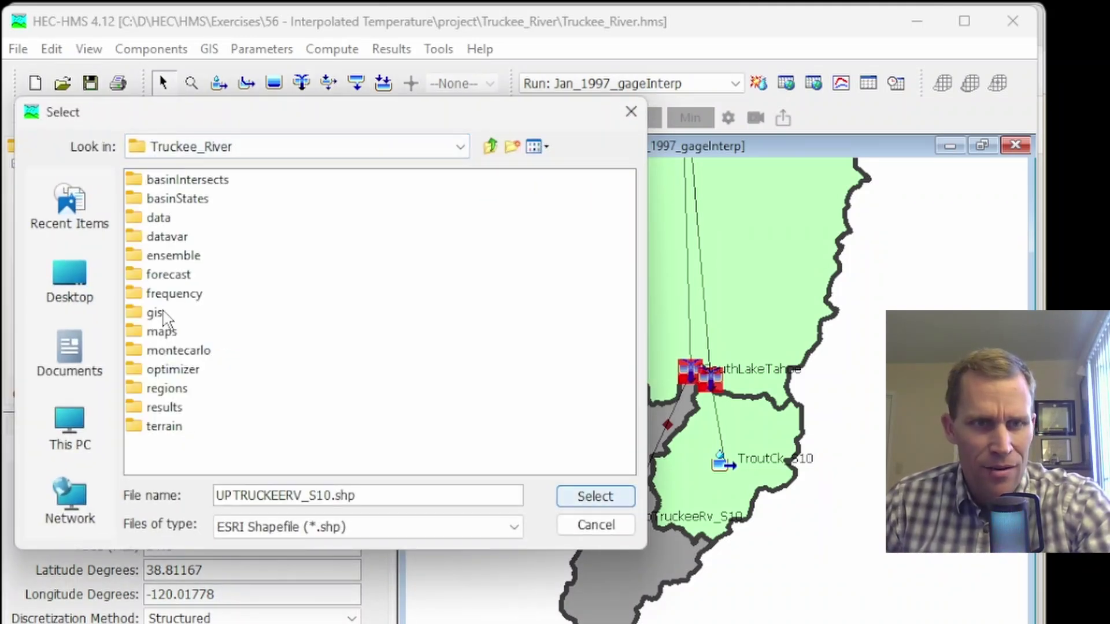
{"action": "double_click", "coordinate": [164, 314]}
{"action": "left_click", "coordinate": [192, 220]}
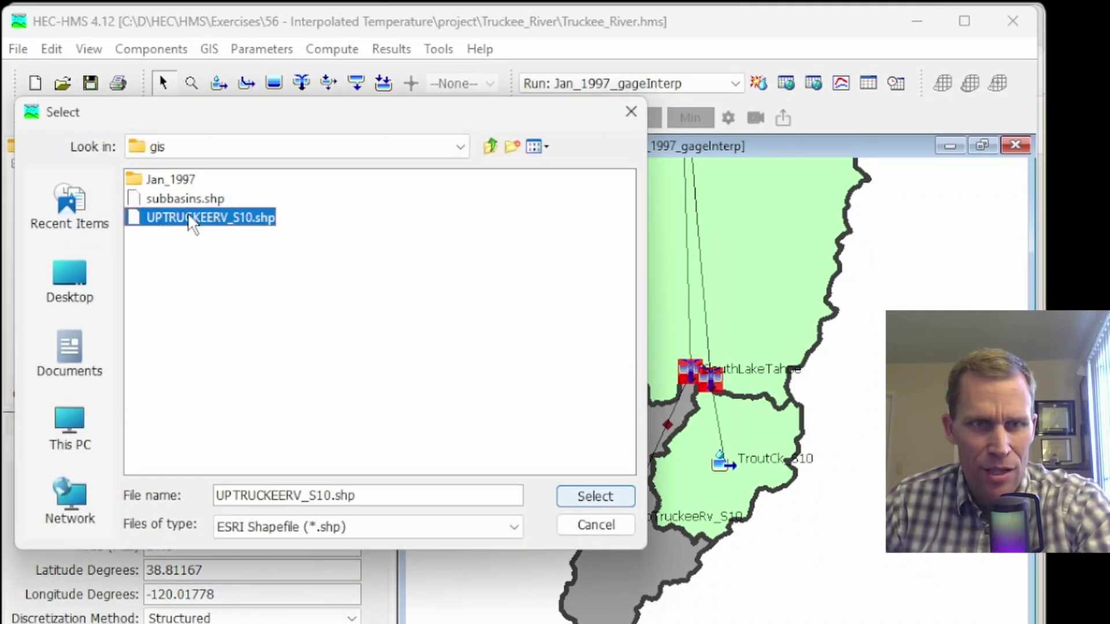
{"action": "left_click", "coordinate": [591, 497]}
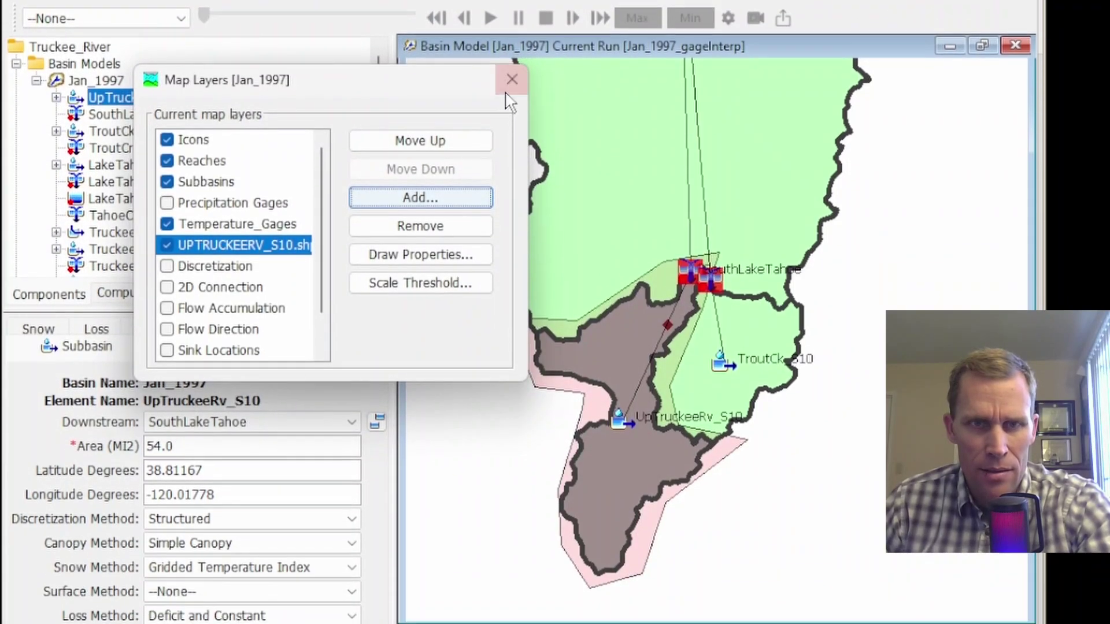
{"action": "left_click", "coordinate": [507, 90]}
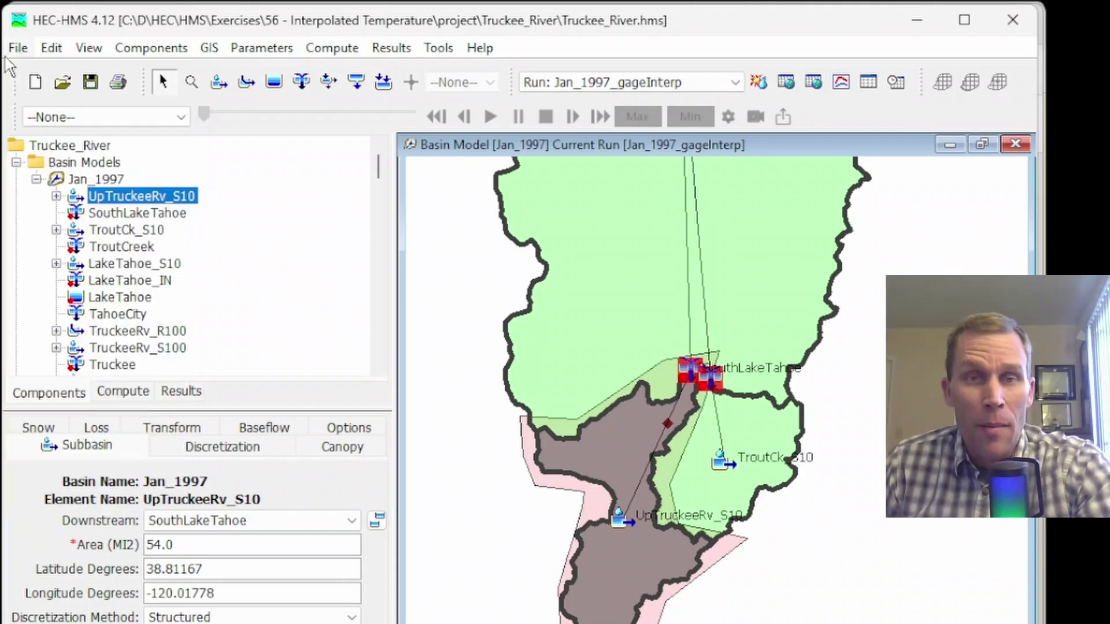
Start a gridded data import and add all PRISM tmean .bil files from the Truckee_River\data\prism_data folder
{"action": "left_click", "coordinate": [17, 49]}
{"action": "mouse_move", "coordinate": [129, 139]}
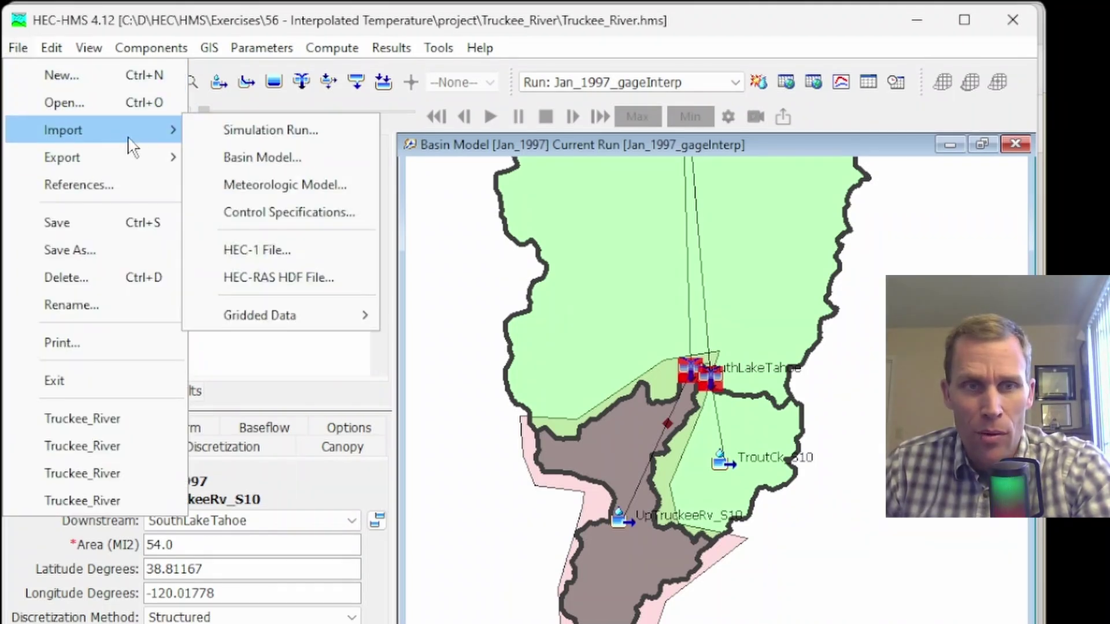
{"action": "mouse_move", "coordinate": [277, 315]}
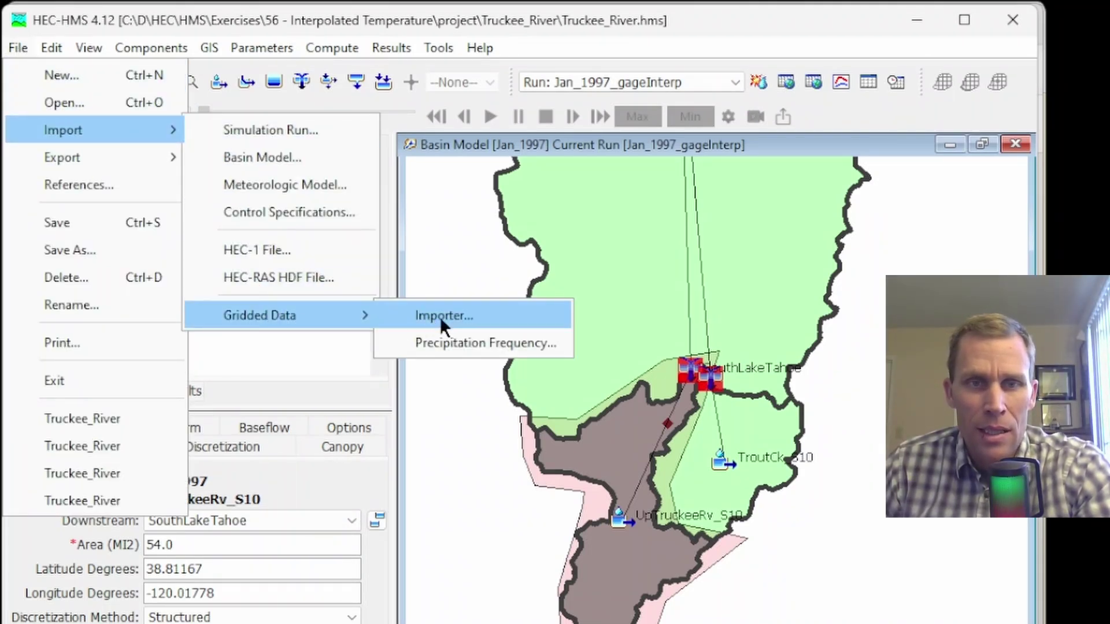
{"action": "left_click", "coordinate": [440, 318]}
{"action": "left_click_drag", "start_coordinate": [437, 246], "coordinate": [341, 150]}
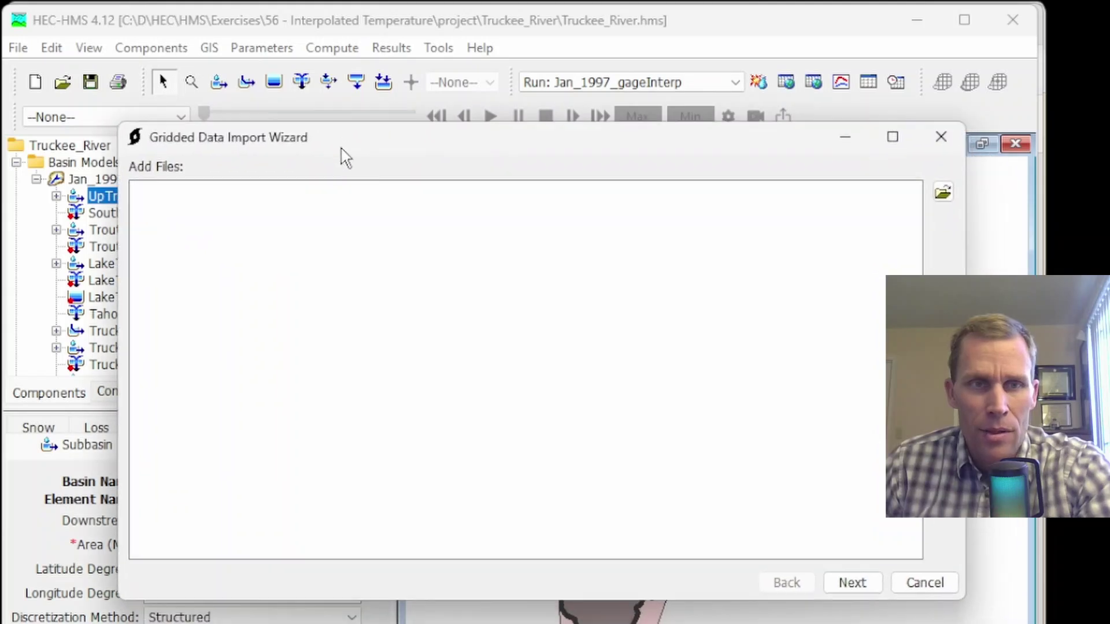
{"action": "left_click", "coordinate": [943, 192]}
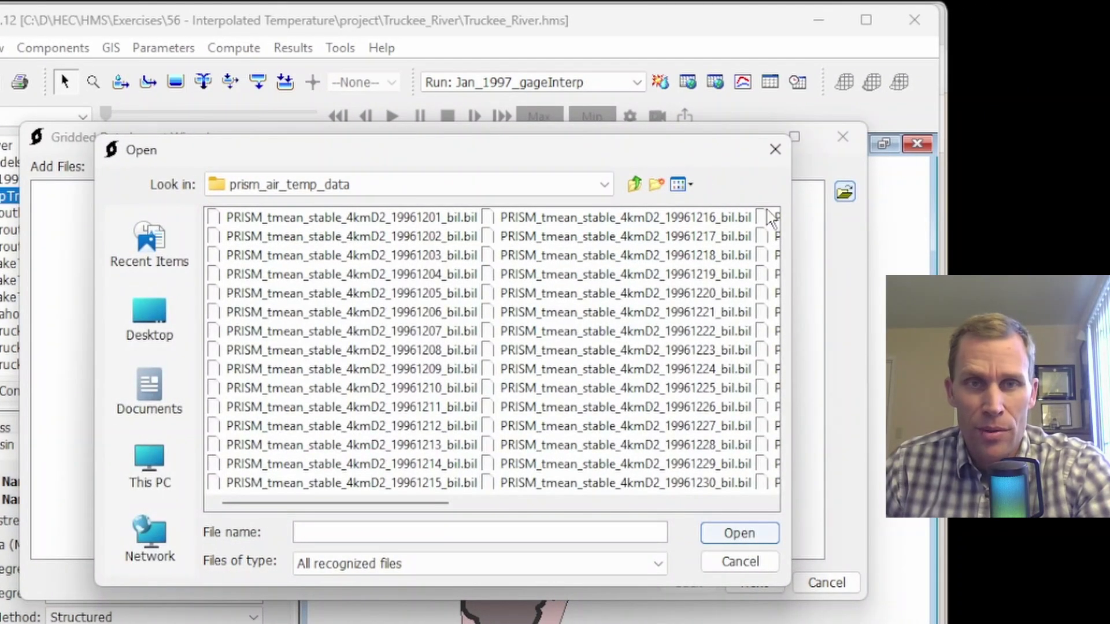
{"action": "left_click", "coordinate": [636, 183]}
{"action": "left_click", "coordinate": [275, 225]}
{"action": "double_click", "coordinate": [275, 226]}
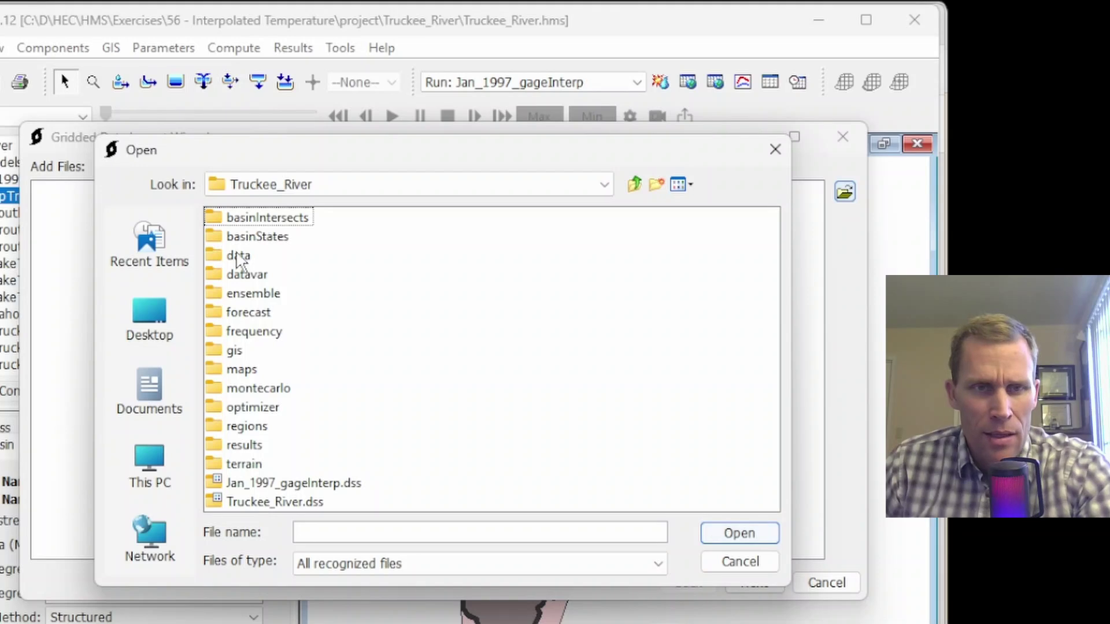
{"action": "double_click", "coordinate": [238, 255]}
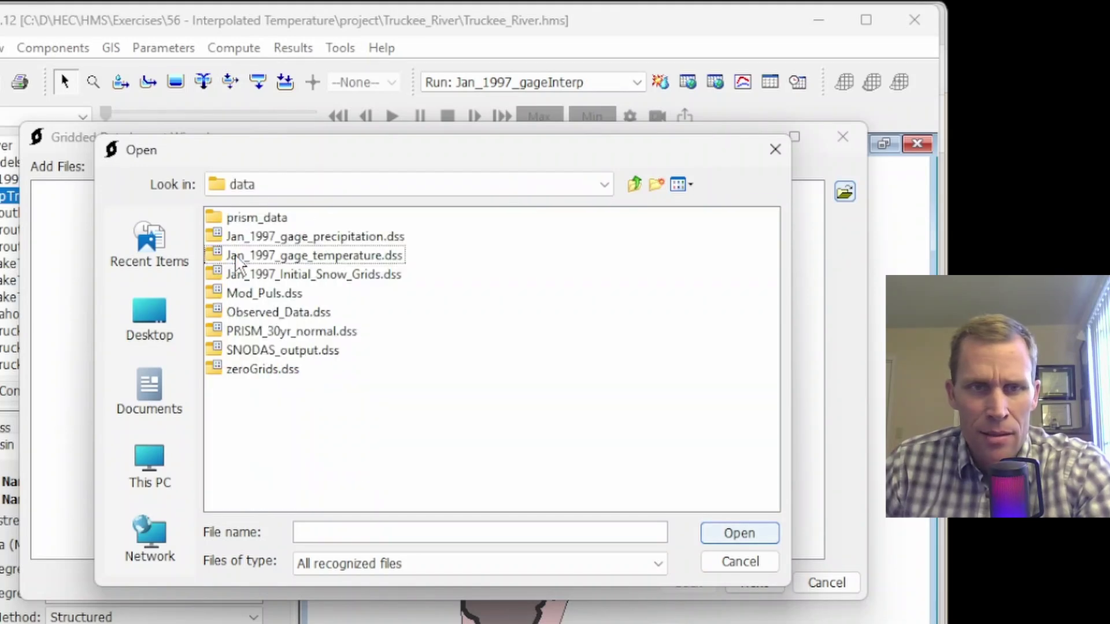
{"action": "double_click", "coordinate": [261, 219]}
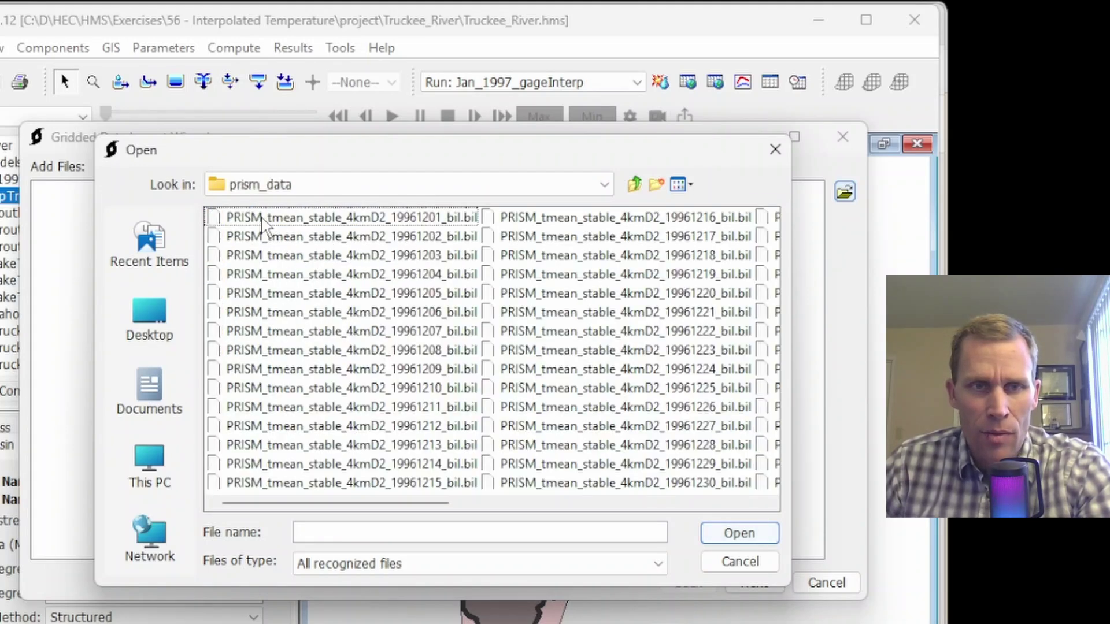
{"action": "key", "text": "ctrl+a"}
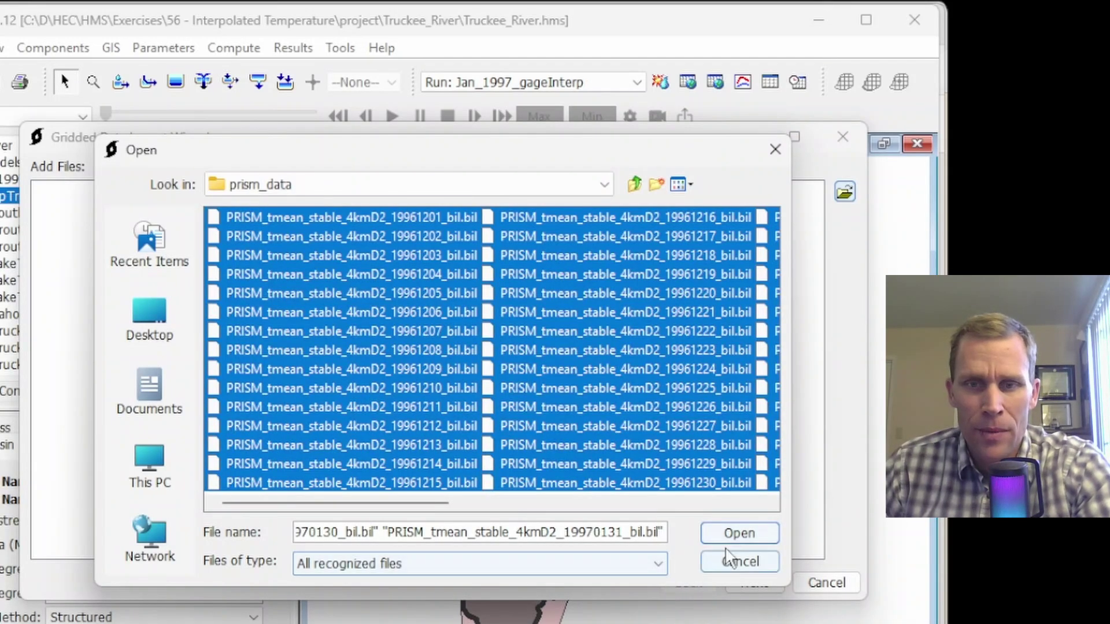
{"action": "left_click", "coordinate": [737, 533]}
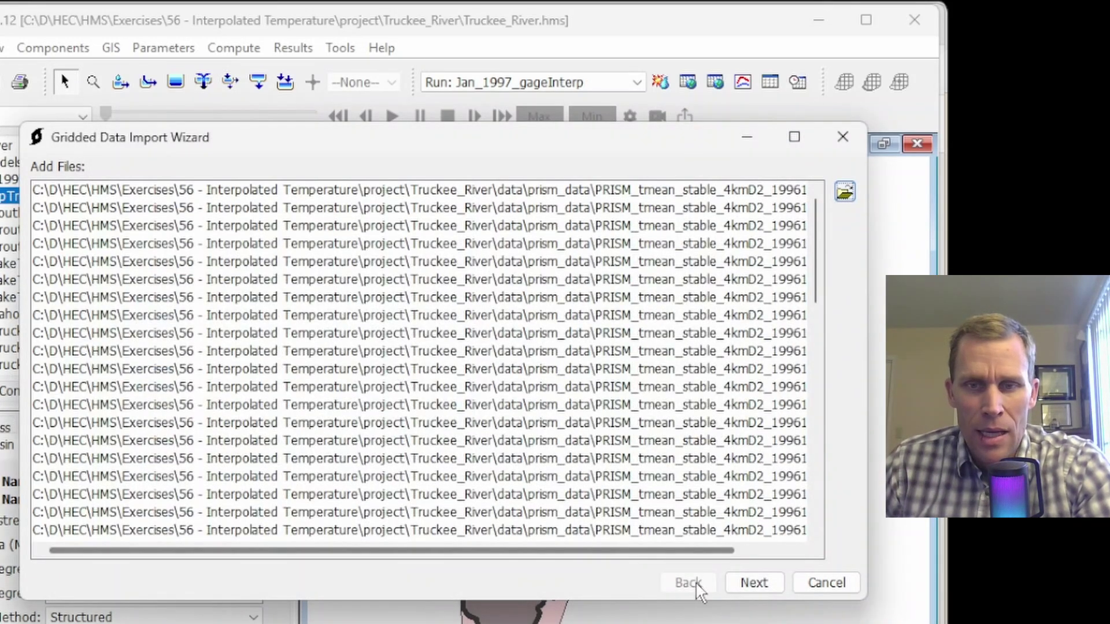
Select tmean as the variable to import from the added PRISM files
{"action": "left_click", "coordinate": [755, 583]}
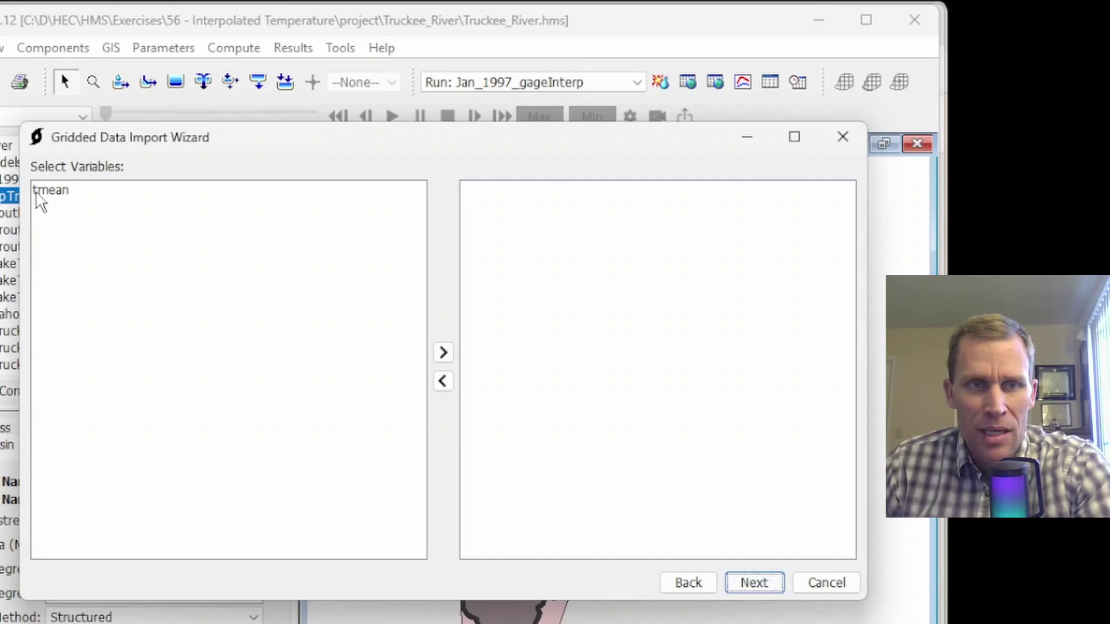
{"action": "left_click", "coordinate": [42, 193]}
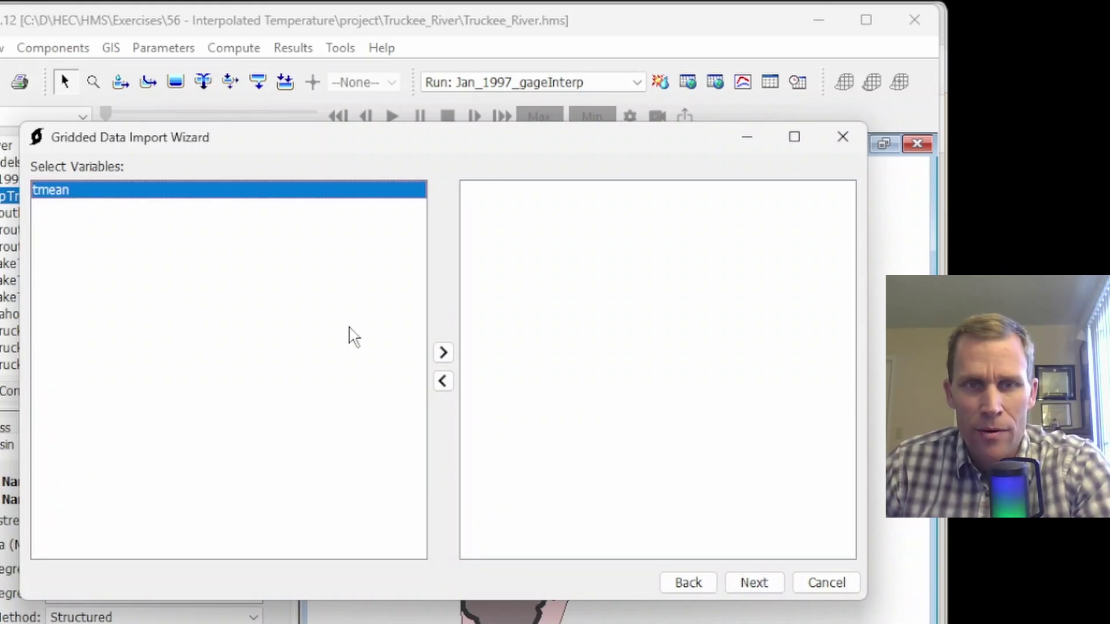
{"action": "left_click", "coordinate": [444, 353]}
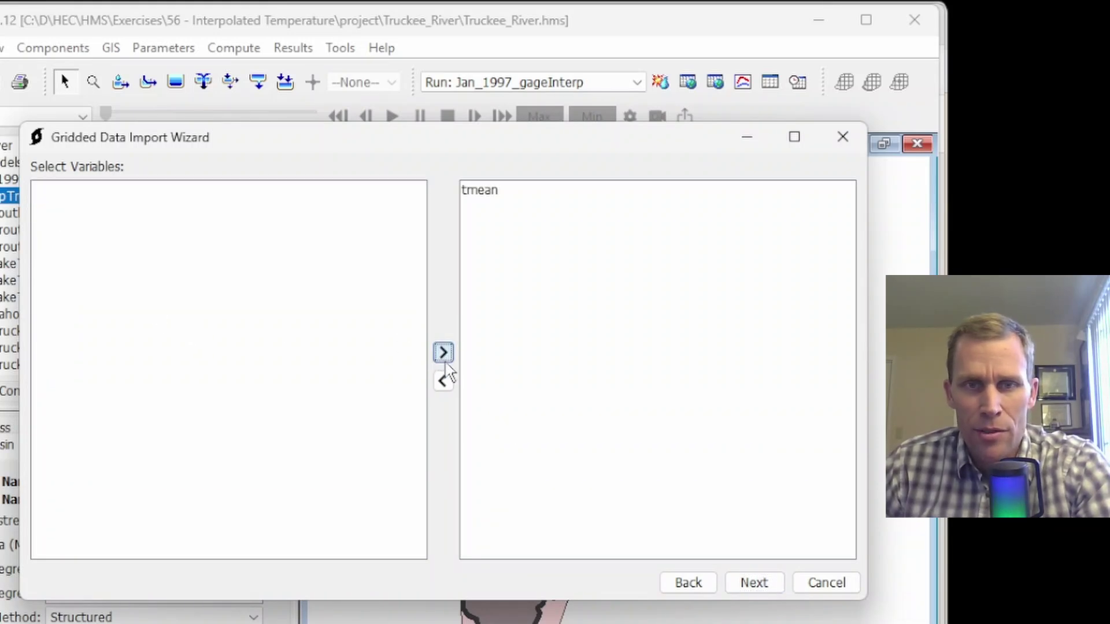
{"action": "left_click", "coordinate": [753, 583]}
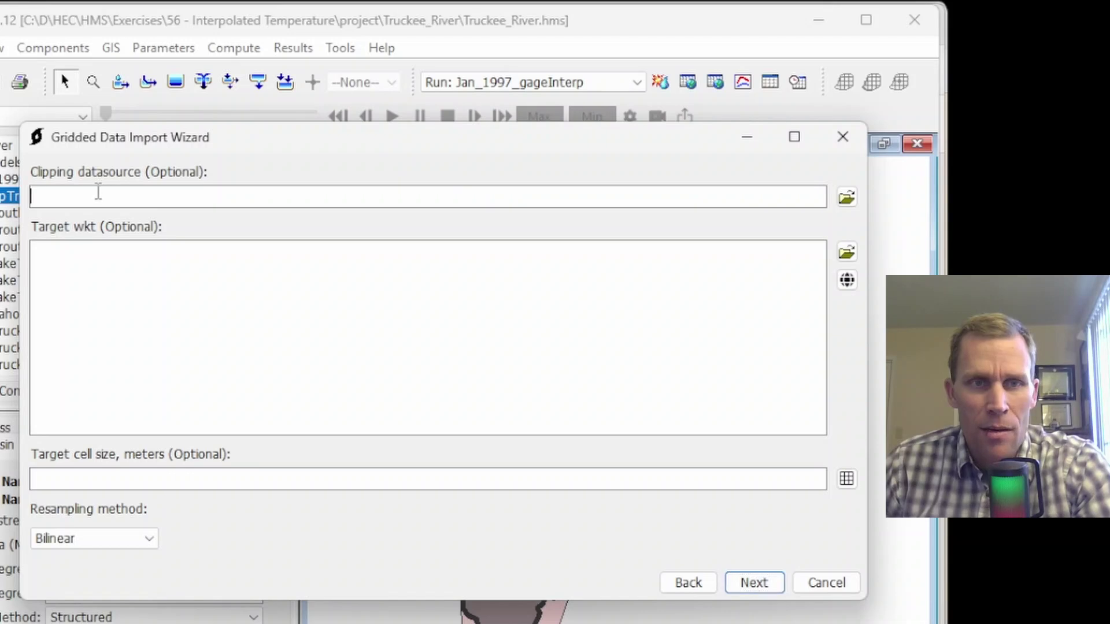
Set UPTRUCKEERV_S10.shp from the project's gis folder as the clipping datasource, keeping the Bilinear resampling method
{"action": "left_click", "coordinate": [847, 198]}
{"action": "double_click", "coordinate": [260, 223]}
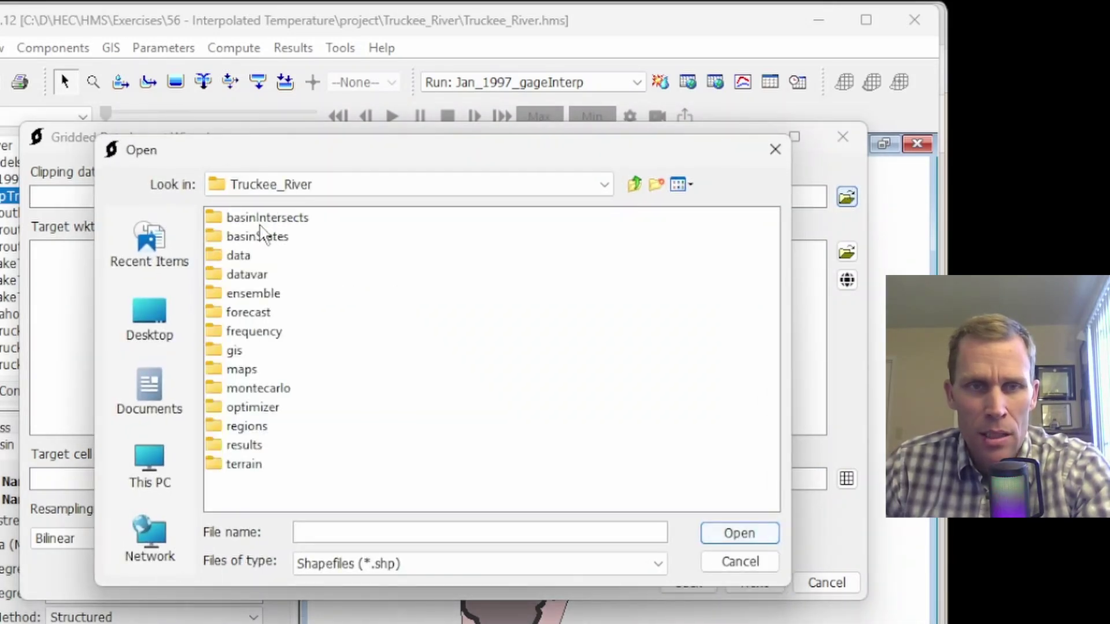
{"action": "double_click", "coordinate": [234, 351]}
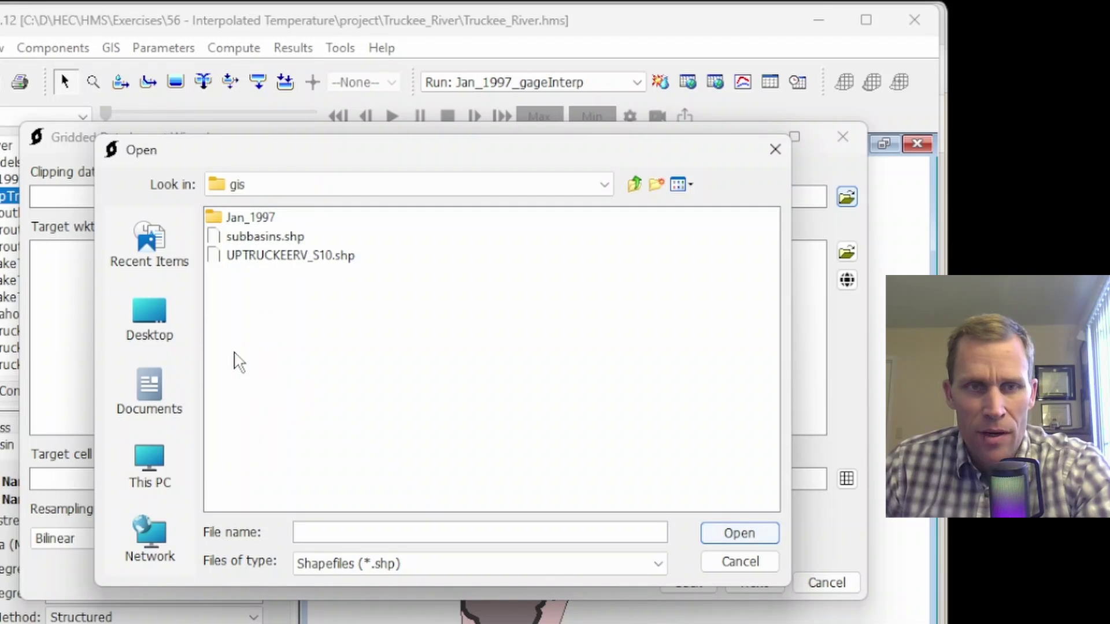
{"action": "left_click", "coordinate": [280, 257]}
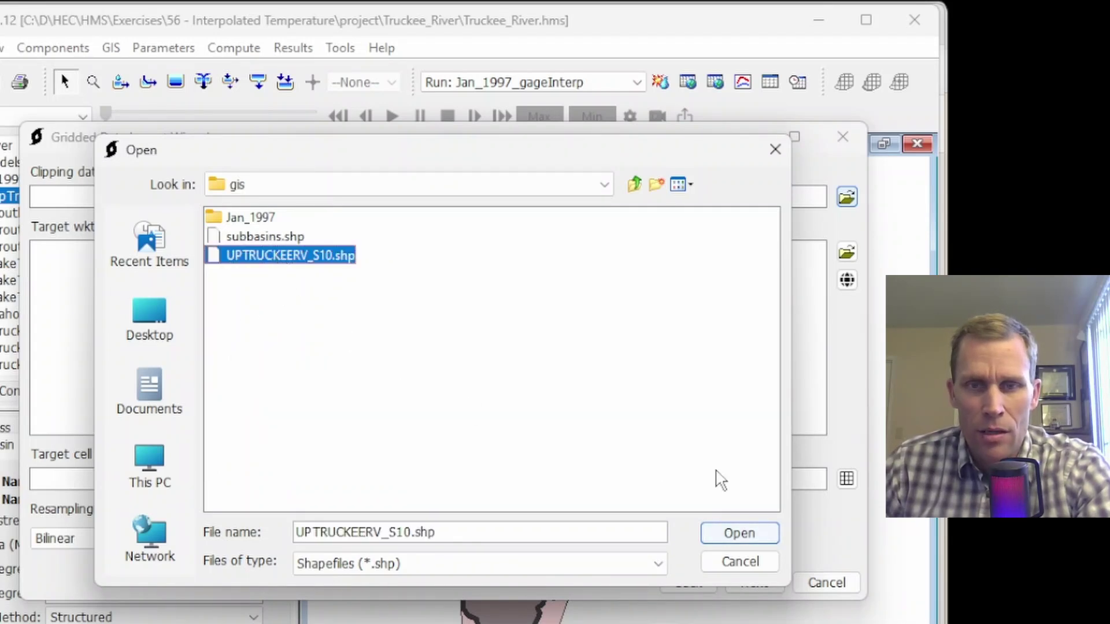
{"action": "left_click", "coordinate": [740, 533]}
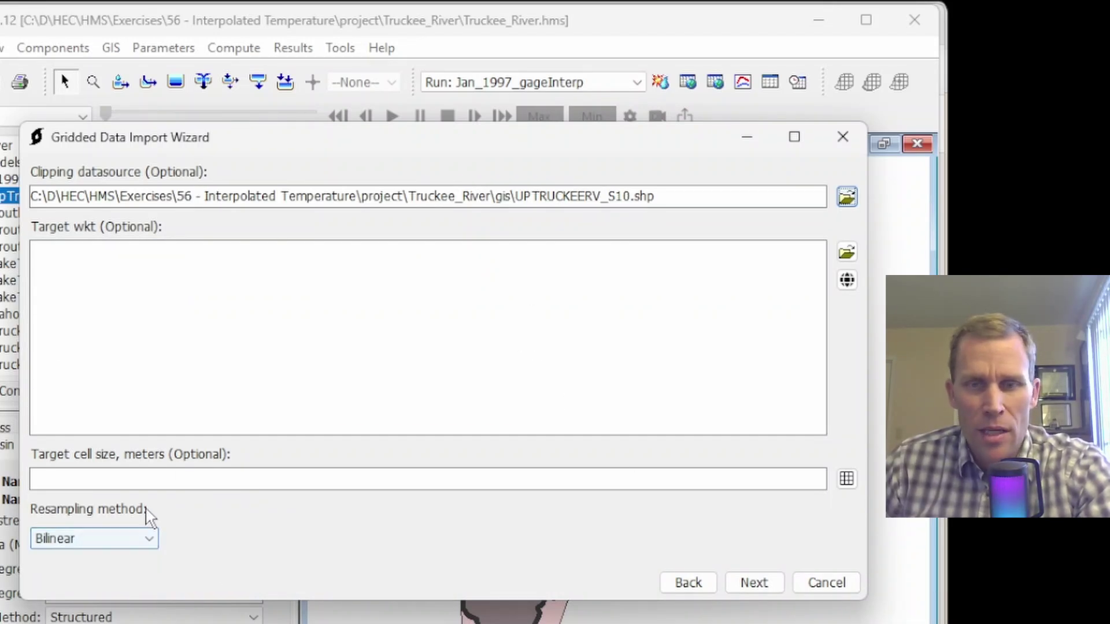
{"action": "left_click", "coordinate": [753, 584]}
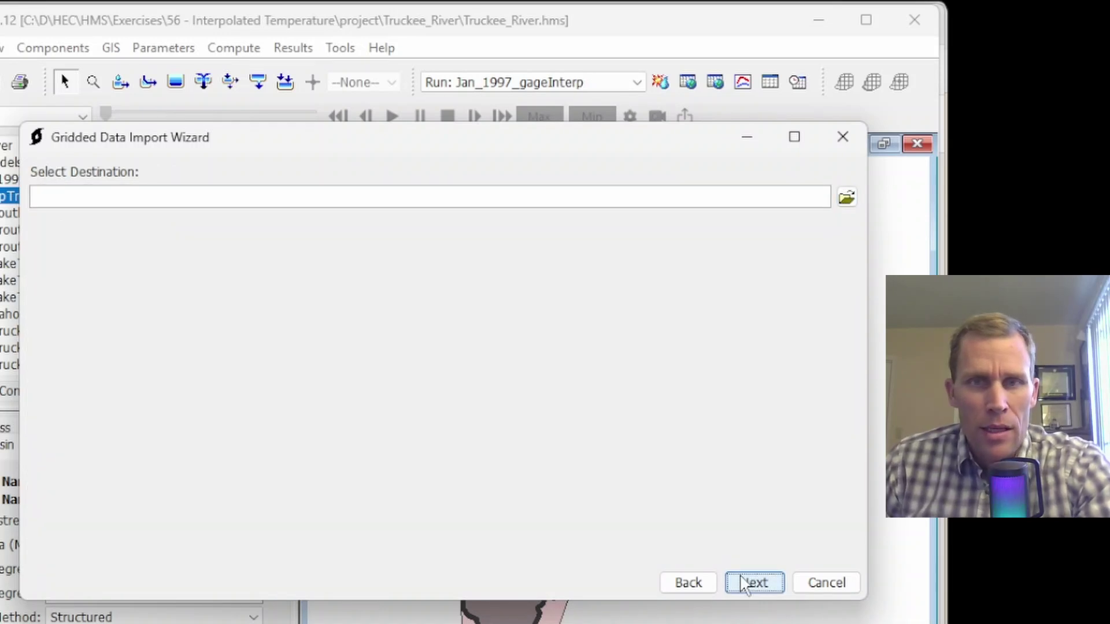
Set the import destination to a new DSS file named prism_data_ in the Truckee_River data folder
{"action": "left_click", "coordinate": [847, 199]}
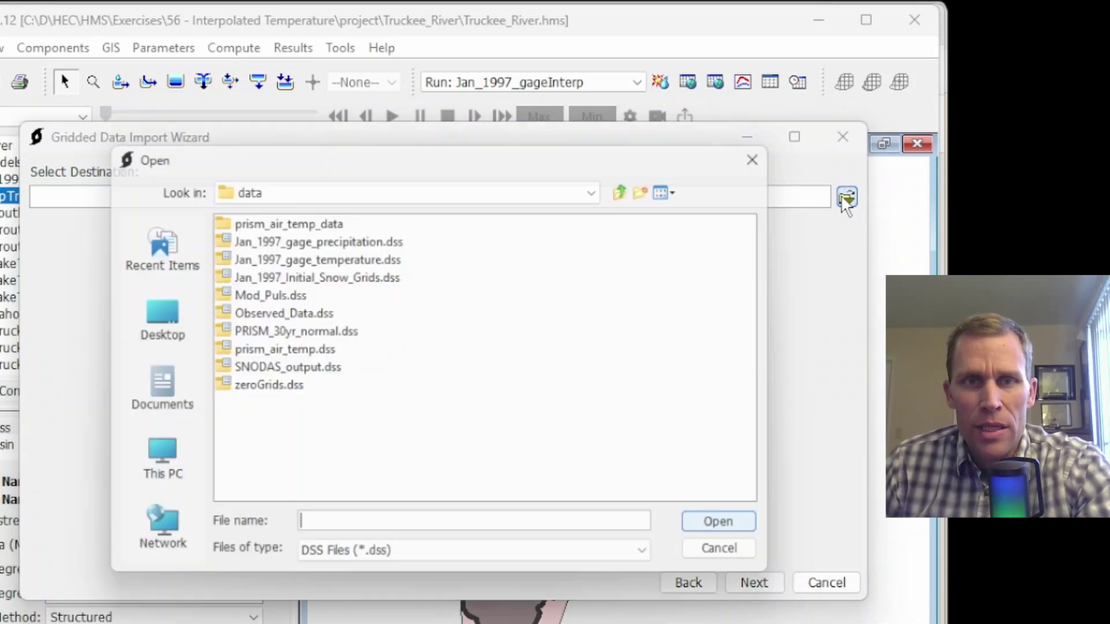
{"action": "double_click", "coordinate": [261, 220]}
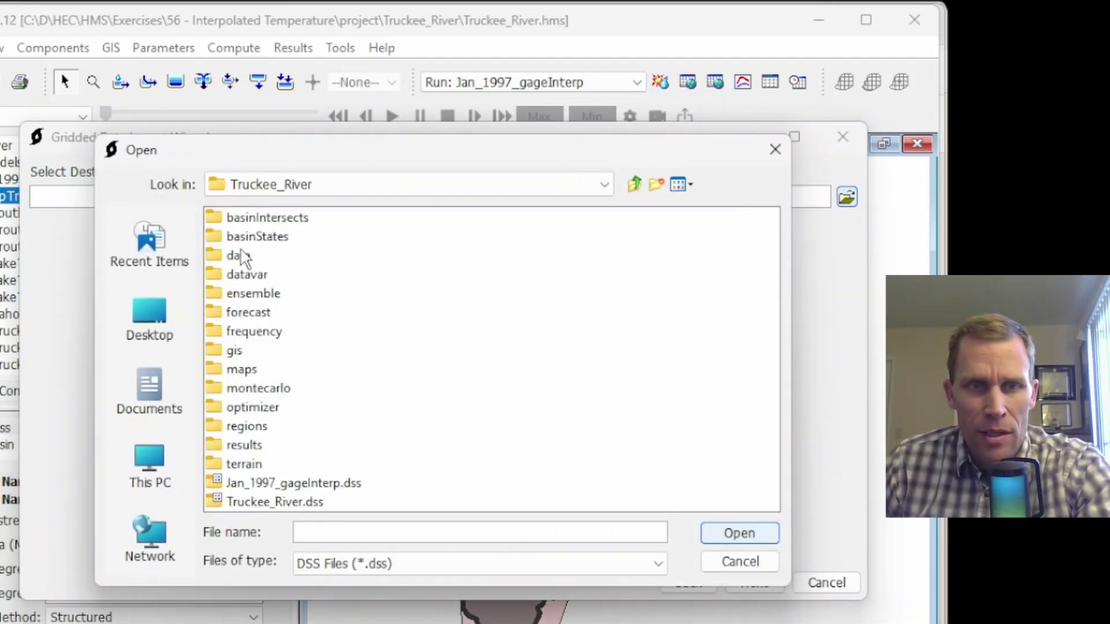
{"action": "double_click", "coordinate": [238, 255]}
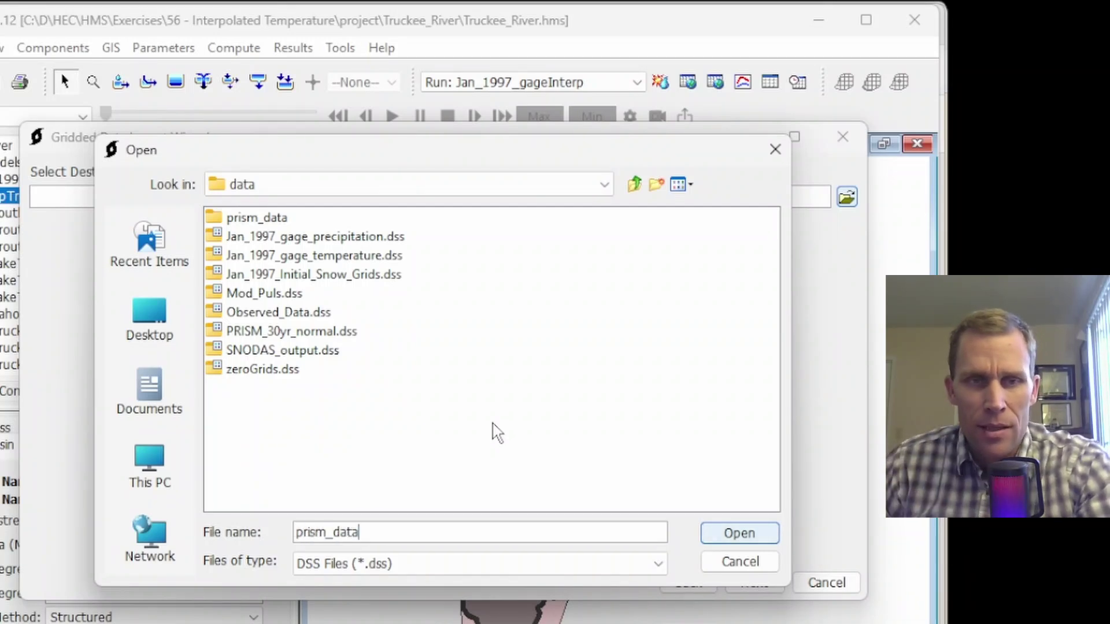
{"action": "left_click", "coordinate": [726, 537]}
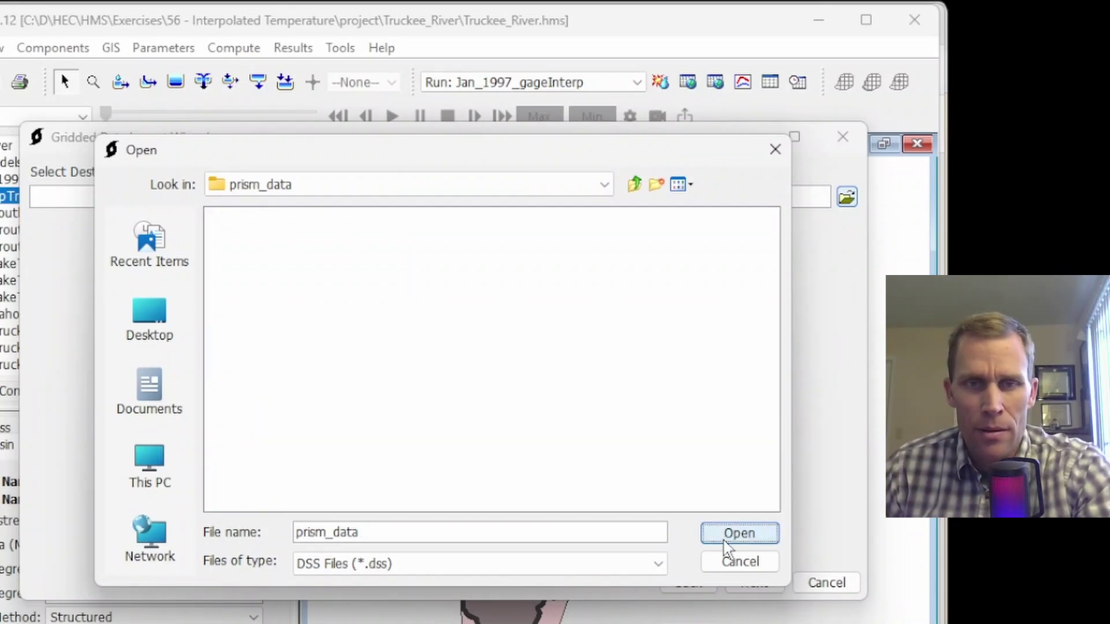
{"action": "left_click", "coordinate": [372, 522]}
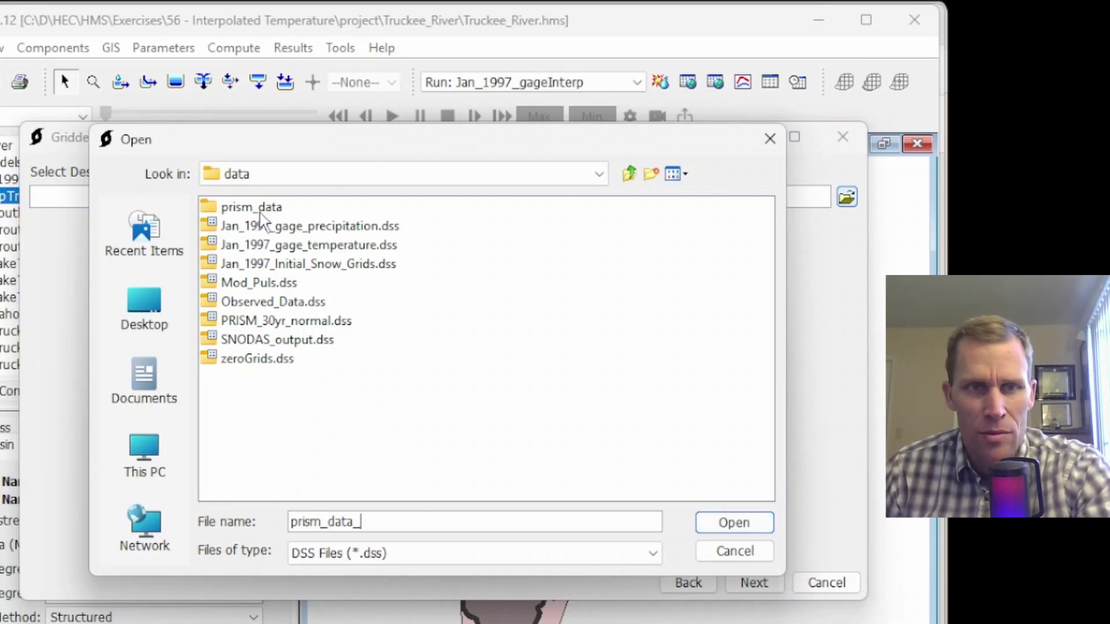
{"action": "type", "text": "_"}
{"action": "left_click", "coordinate": [732, 523]}
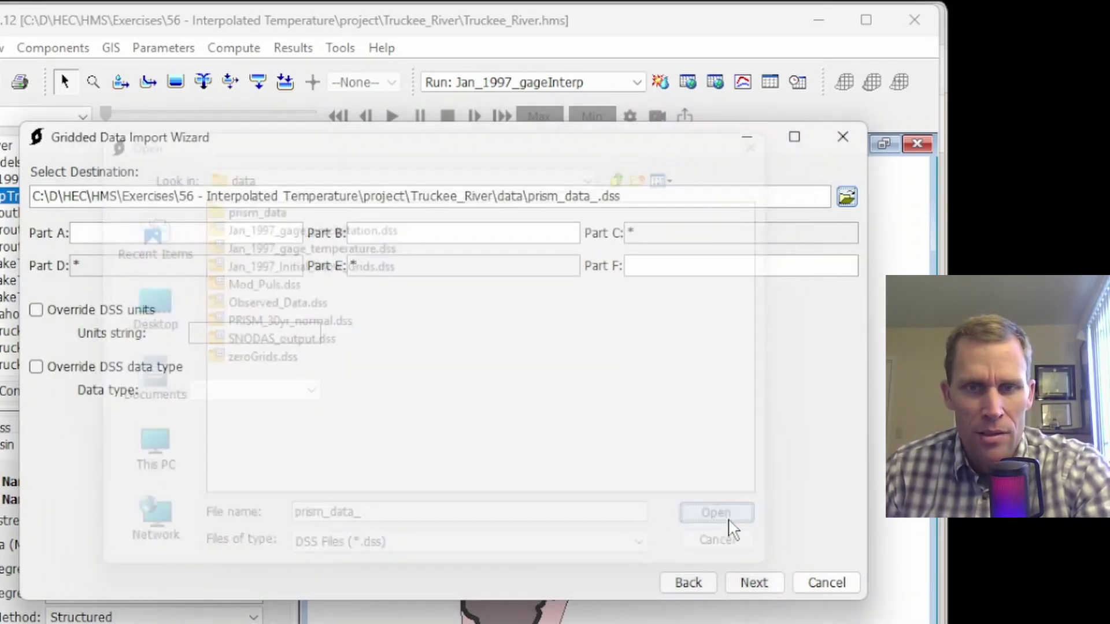
Set the DSS pathname's Part F to PRISM, run the gridded import and close the wizard
{"action": "left_click", "coordinate": [658, 265]}
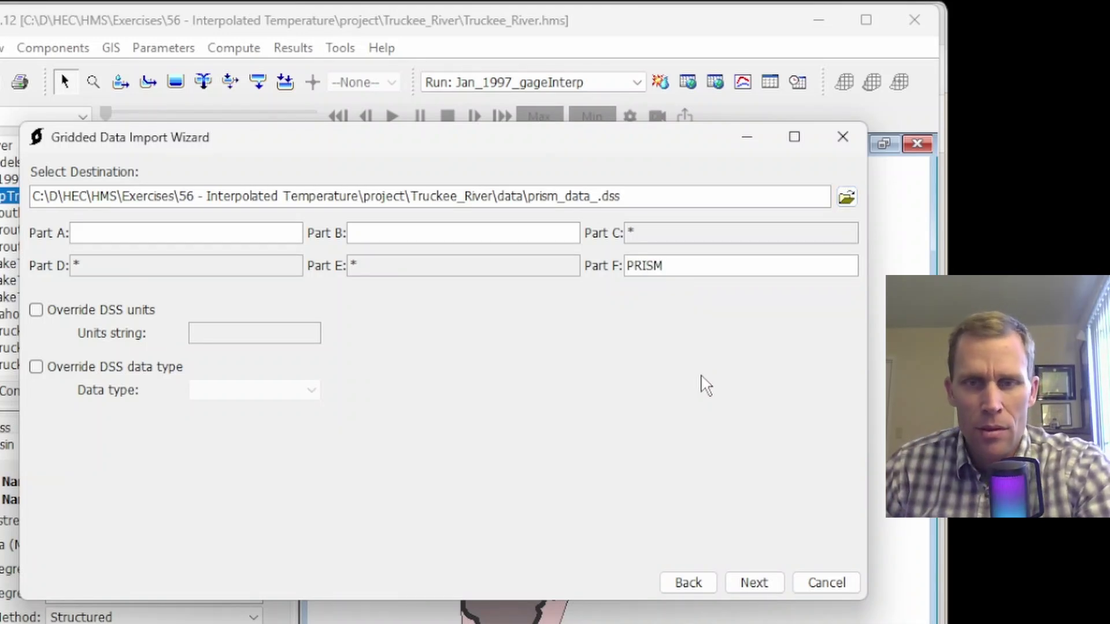
{"action": "left_click", "coordinate": [764, 582]}
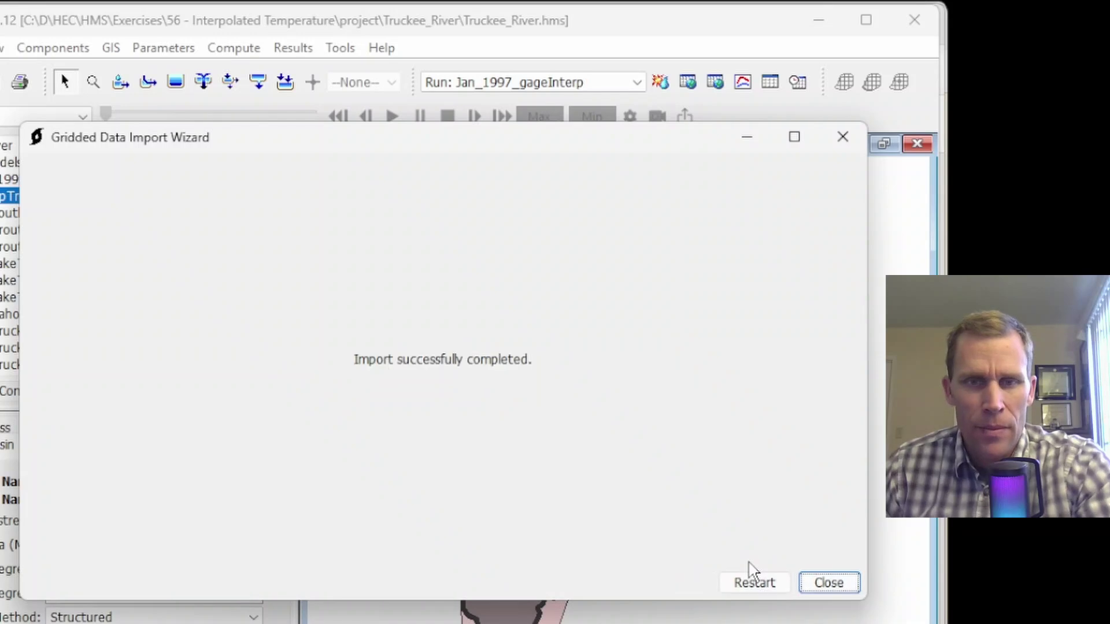
{"action": "left_click", "coordinate": [820, 585]}
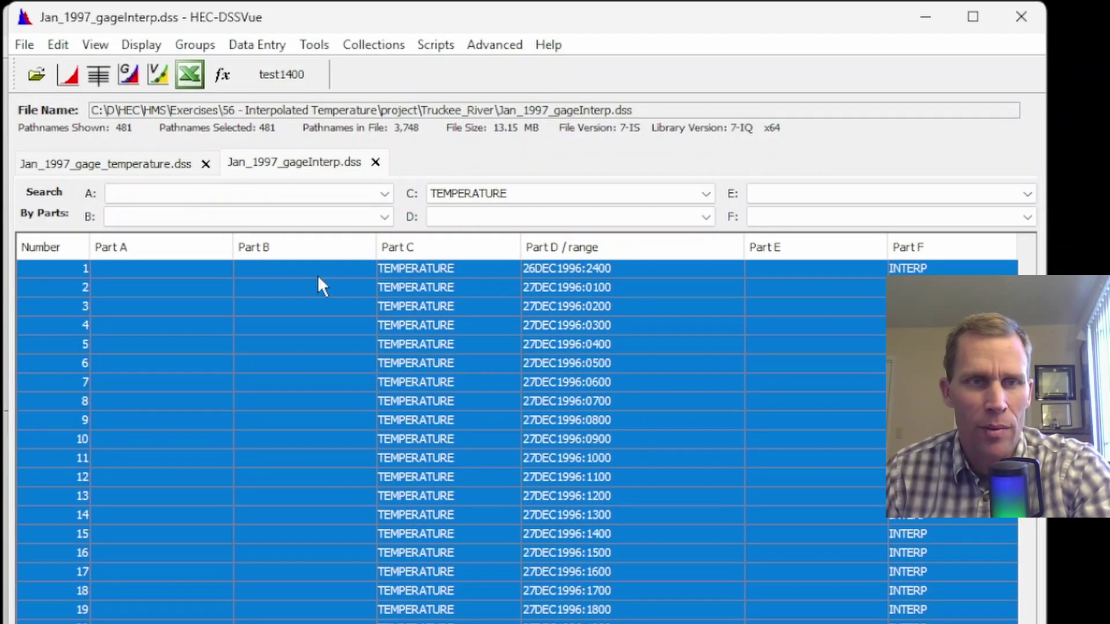
Switch to HEC-DSSVue and open prism_data_.dss from the Truckee_River data folder
{"action": "left_click", "coordinate": [36, 74]}
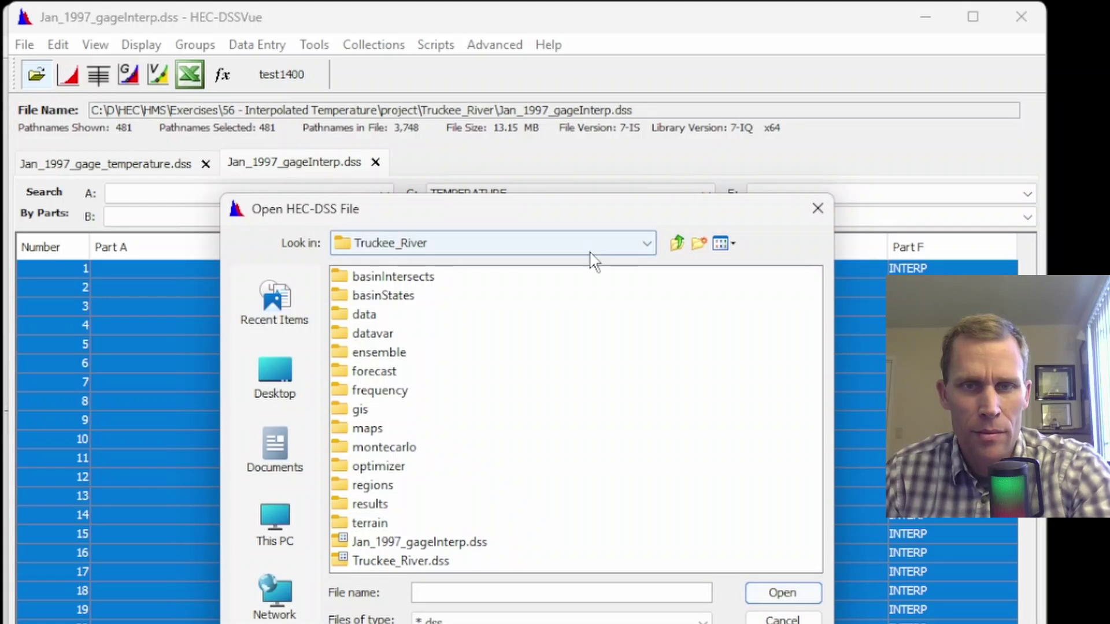
{"action": "left_click", "coordinate": [677, 243]}
{"action": "double_click", "coordinate": [376, 278]}
{"action": "double_click", "coordinate": [370, 316]}
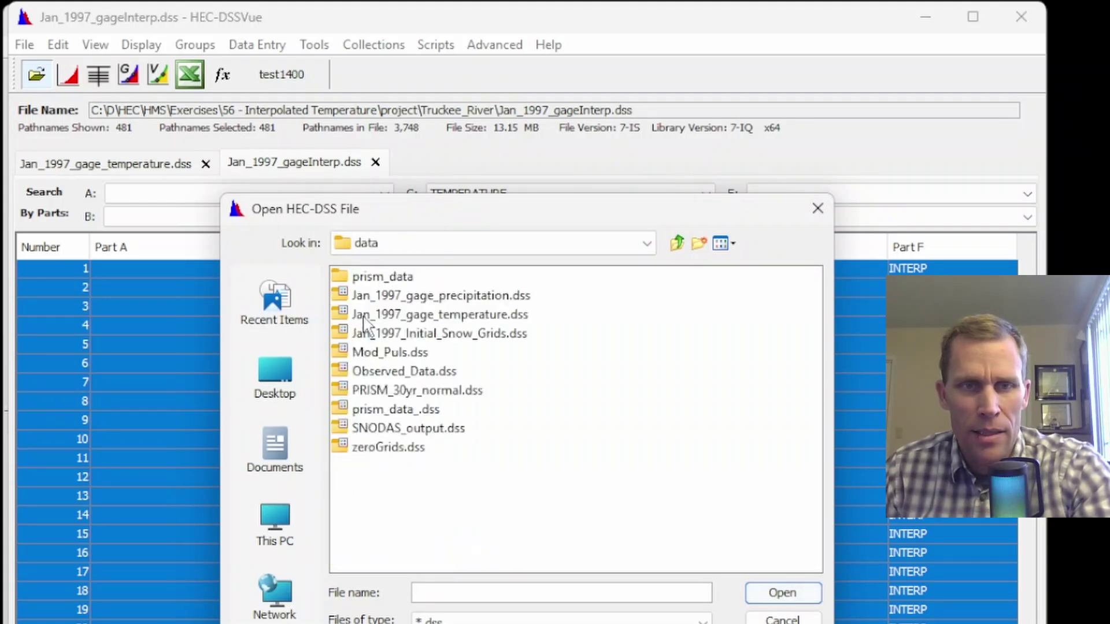
{"action": "left_click", "coordinate": [395, 410]}
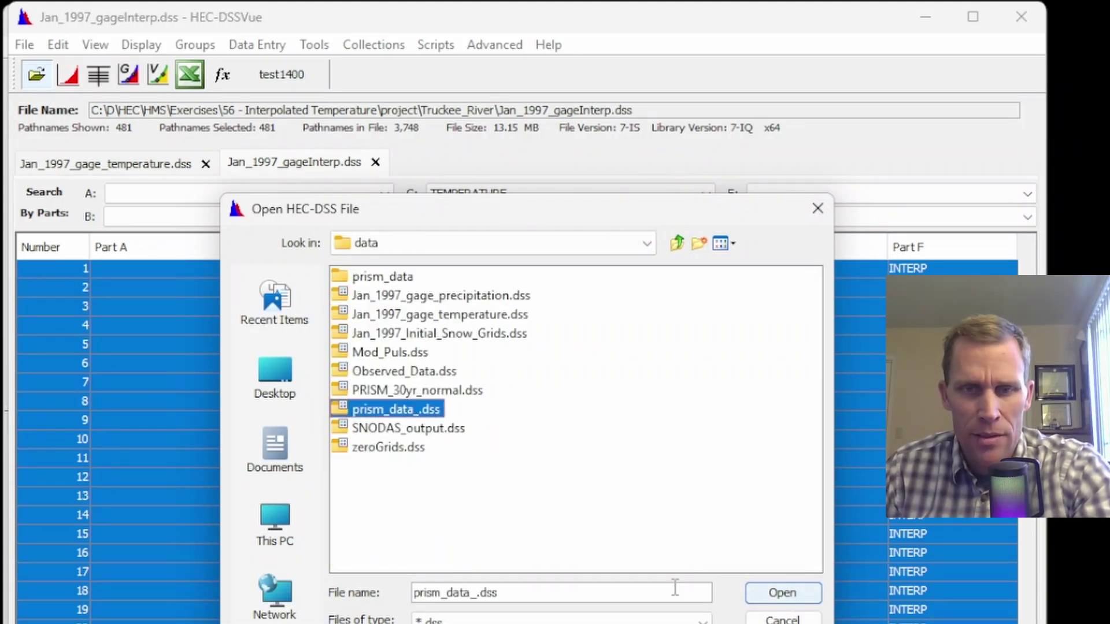
{"action": "left_click", "coordinate": [783, 593]}
Review the imported temperature records in prism_data_.dss, checking their pathname parts and date range
{"action": "left_click", "coordinate": [454, 273]}
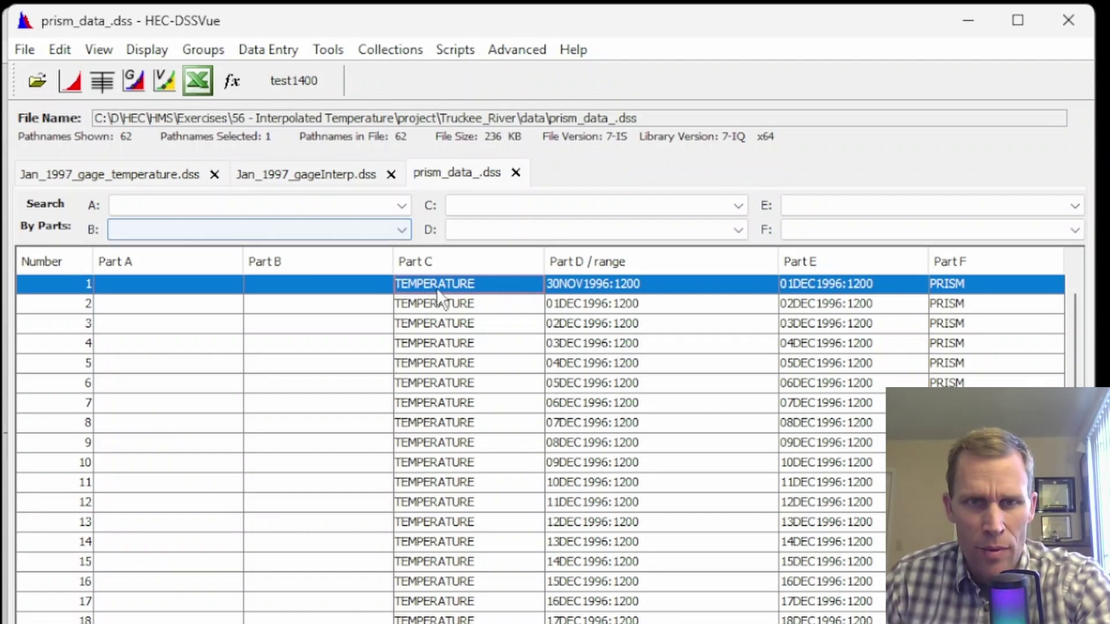
{"action": "left_click", "coordinate": [586, 303]}
{"action": "left_click_drag", "start_coordinate": [1074, 324], "coordinate": [952, 305]}
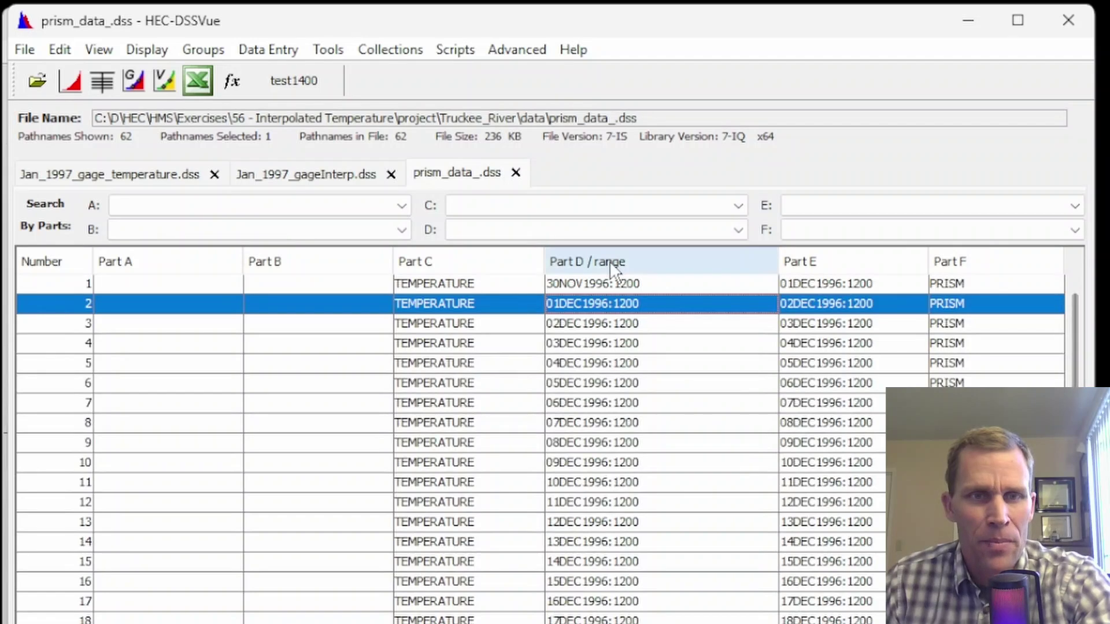
Plot all the PRISM temperature records and examine the first grid's cell values and grid info in an enlarged plot window
{"action": "left_click", "coordinate": [434, 282]}
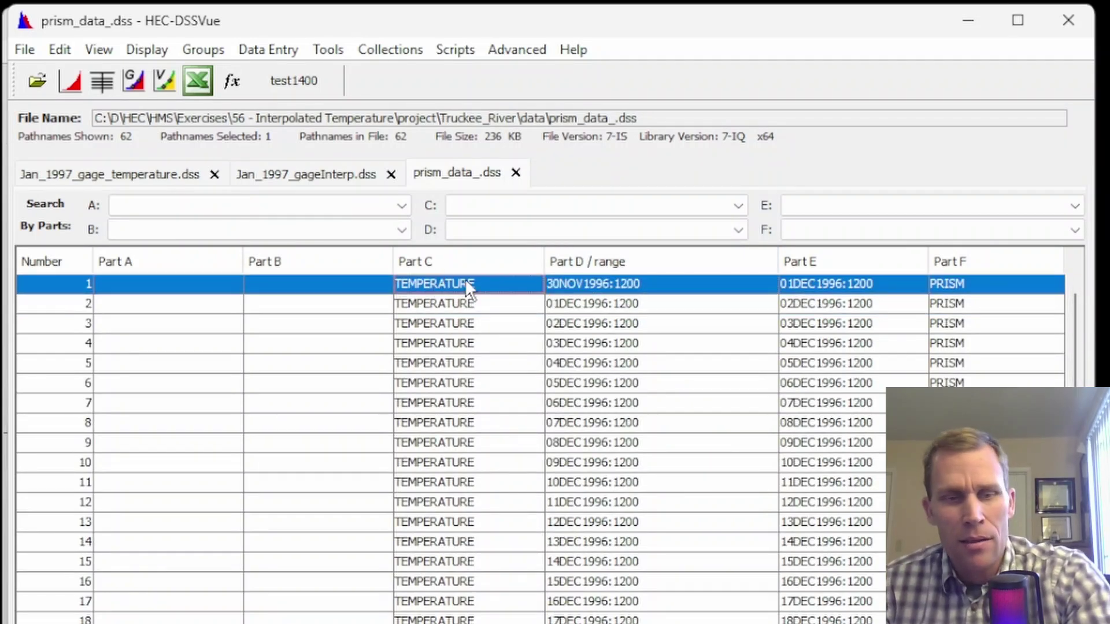
{"action": "key", "text": "ctrl+a"}
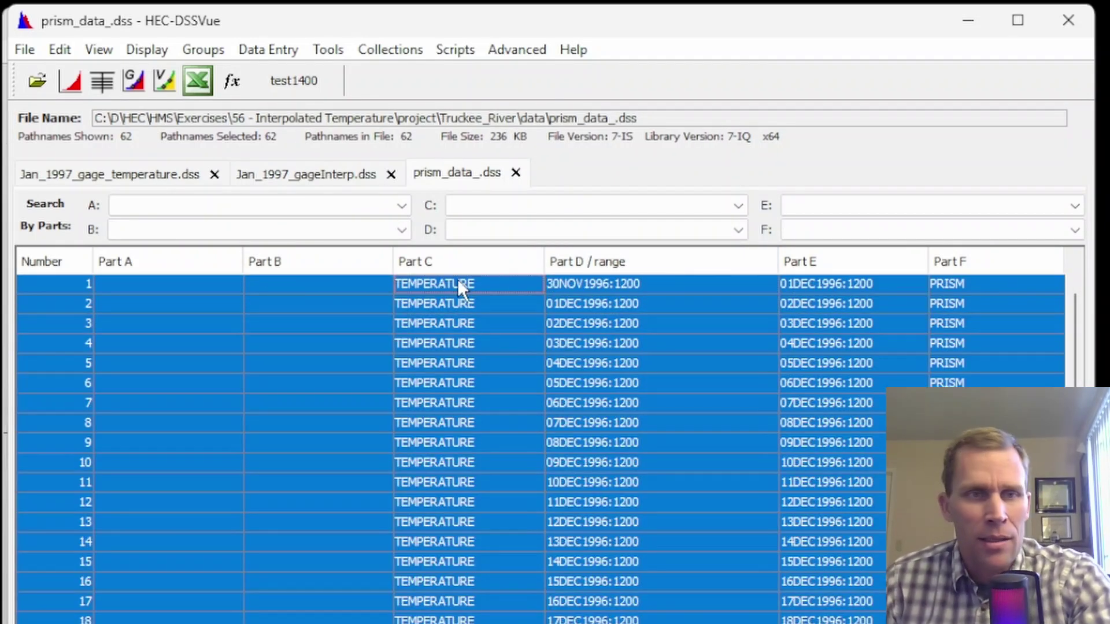
{"action": "left_click", "coordinate": [72, 82]}
{"action": "left_click_drag", "start_coordinate": [137, 65], "coordinate": [359, 57]}
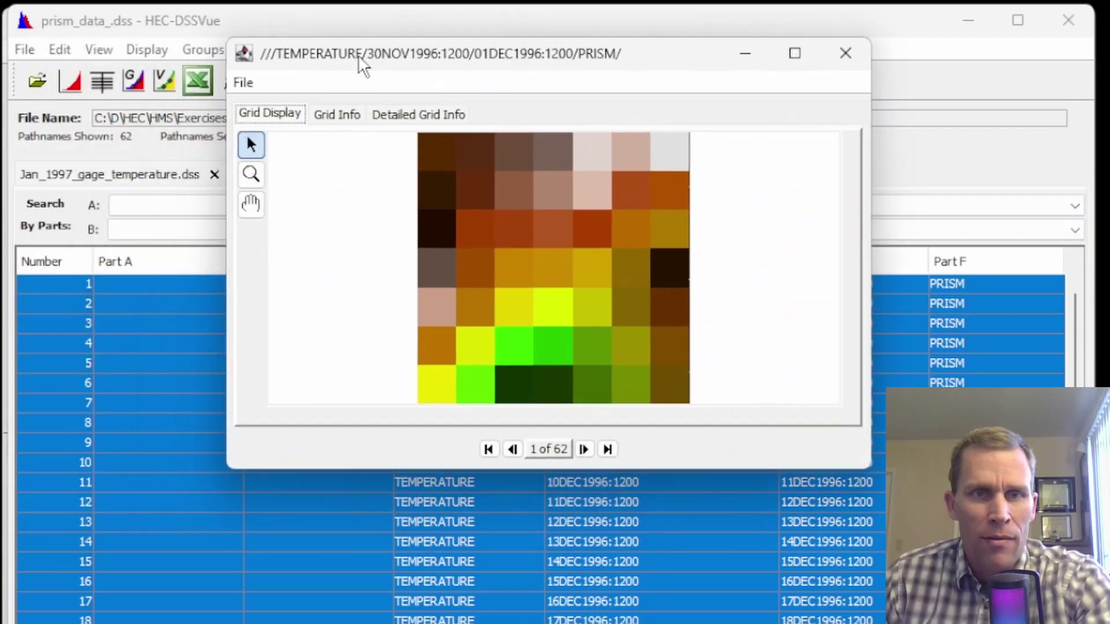
{"action": "left_click_drag", "start_coordinate": [875, 474], "coordinate": [874, 621]}
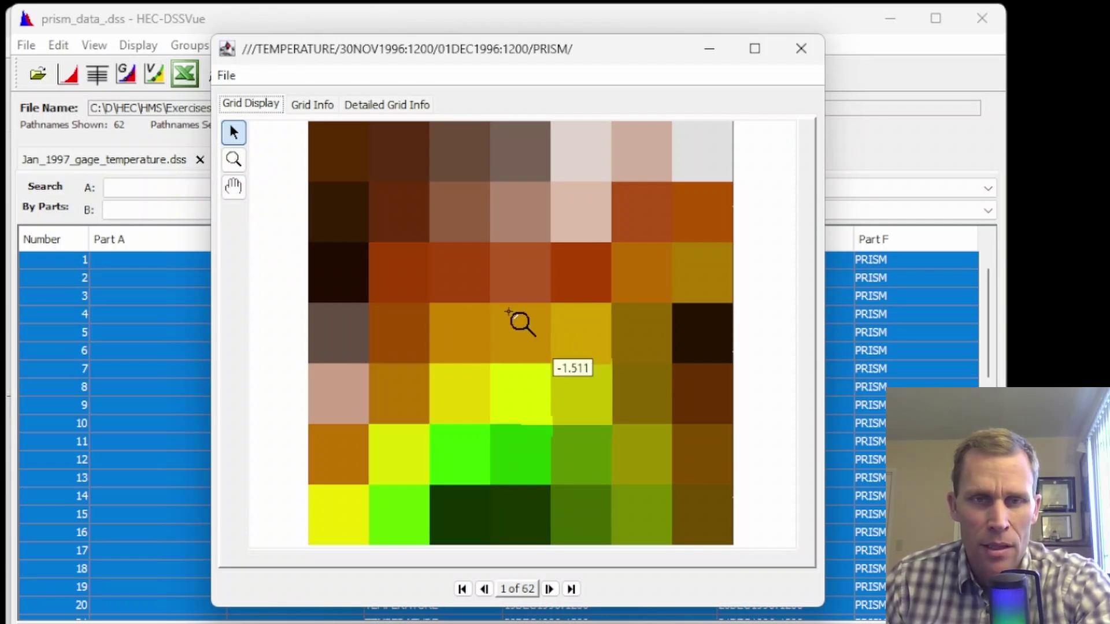
{"action": "left_click", "coordinate": [305, 104]}
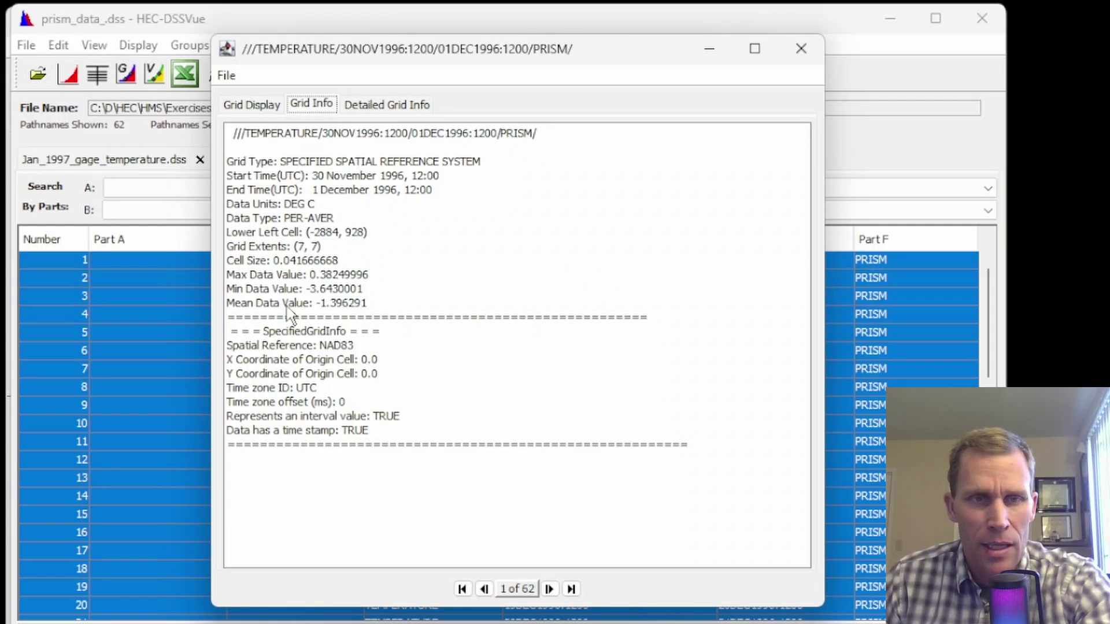
{"action": "left_click", "coordinate": [780, 55]}
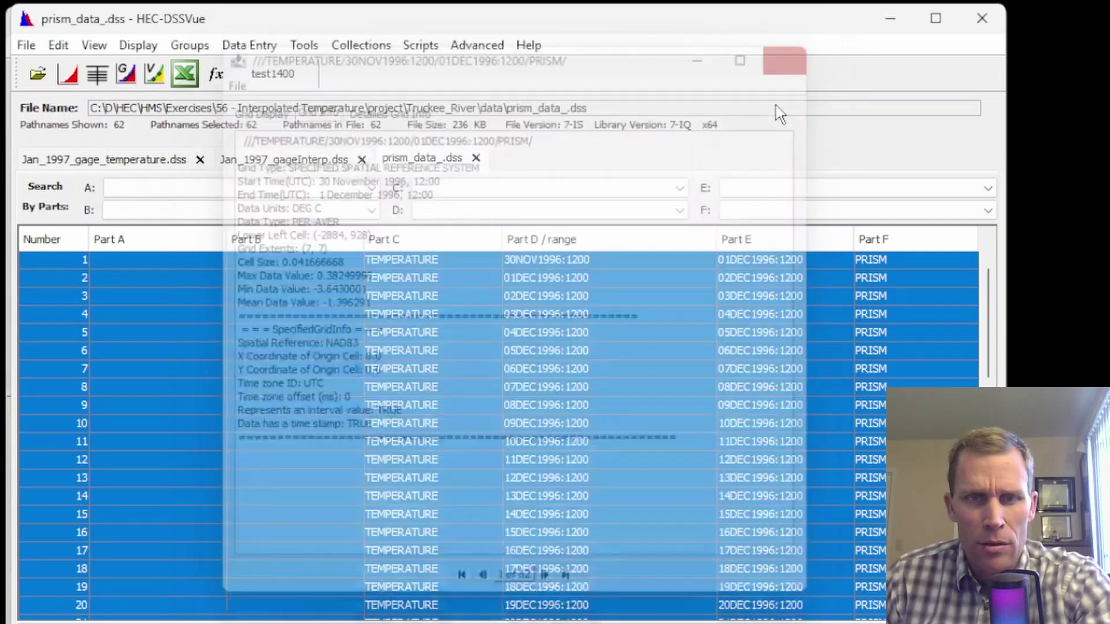
Replot the PRISM temperature records, page forward through the daily grids up to 23 of 62, and close the plot
{"action": "left_click", "coordinate": [68, 73]}
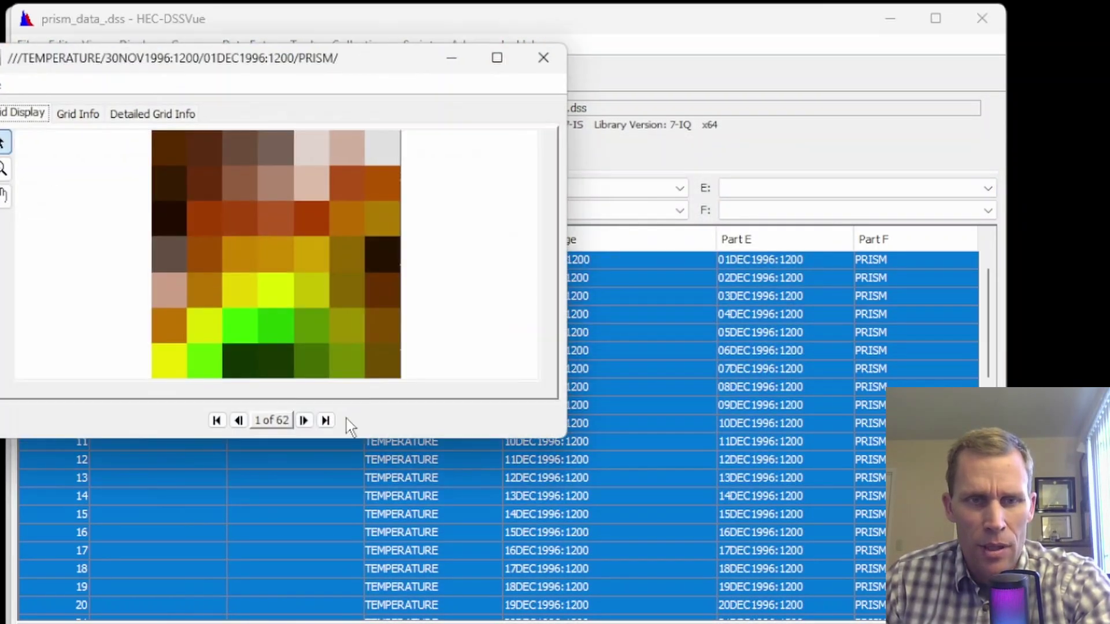
{"action": "left_click", "coordinate": [304, 422]}
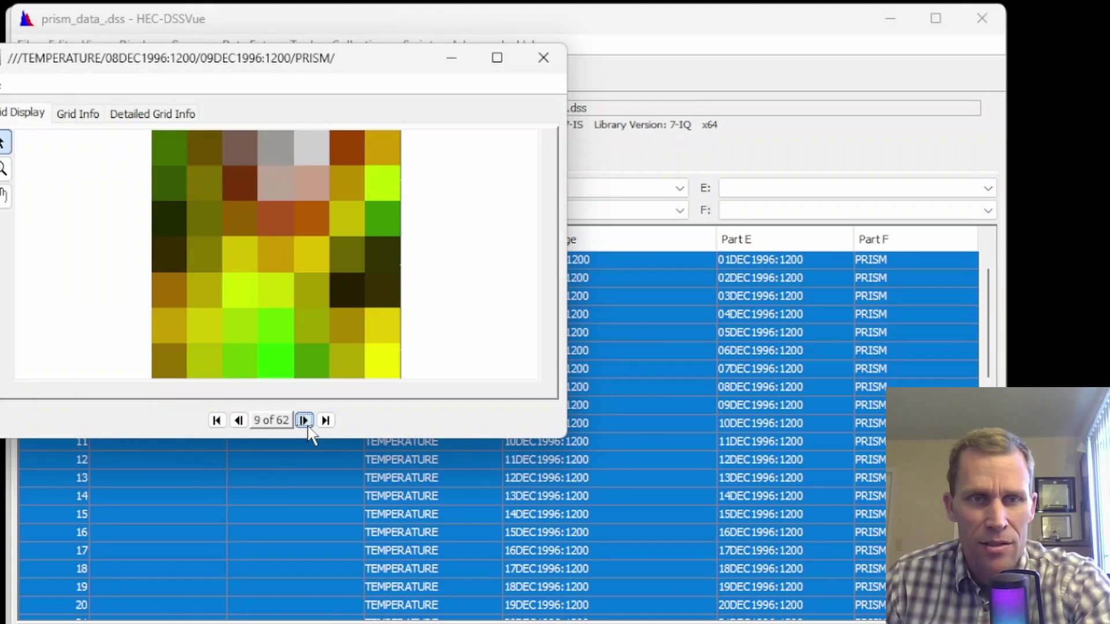
{"action": "left_click_drag", "start_coordinate": [309, 433], "coordinate": [313, 422]}
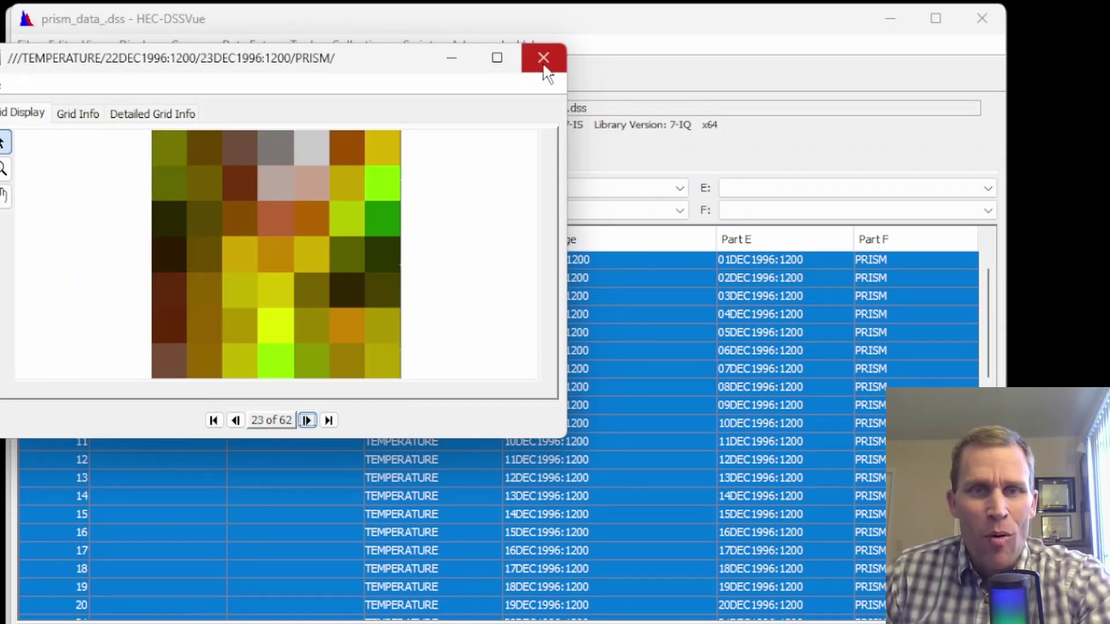
{"action": "mouse_move", "coordinate": [303, 337]}
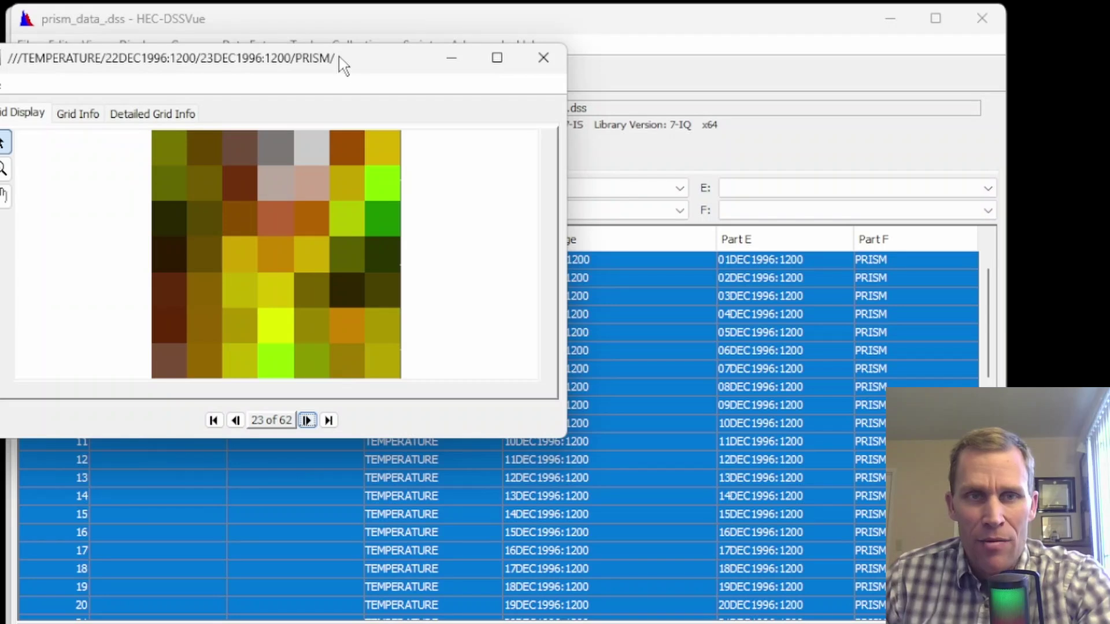
{"action": "left_click_drag", "start_coordinate": [341, 62], "coordinate": [434, 104]}
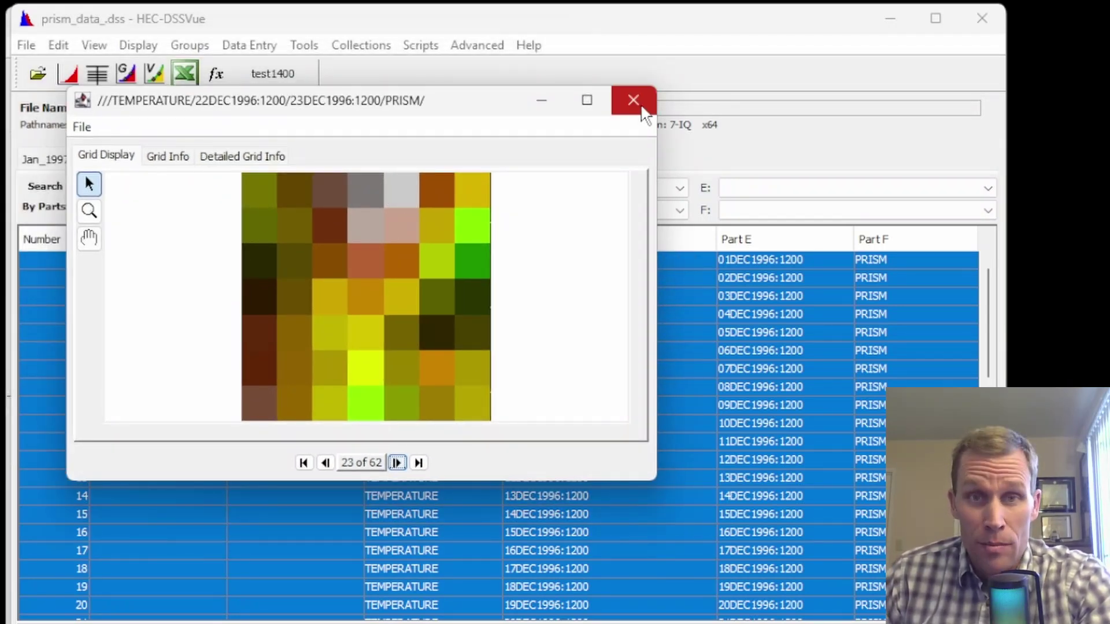
{"action": "left_click", "coordinate": [633, 101]}
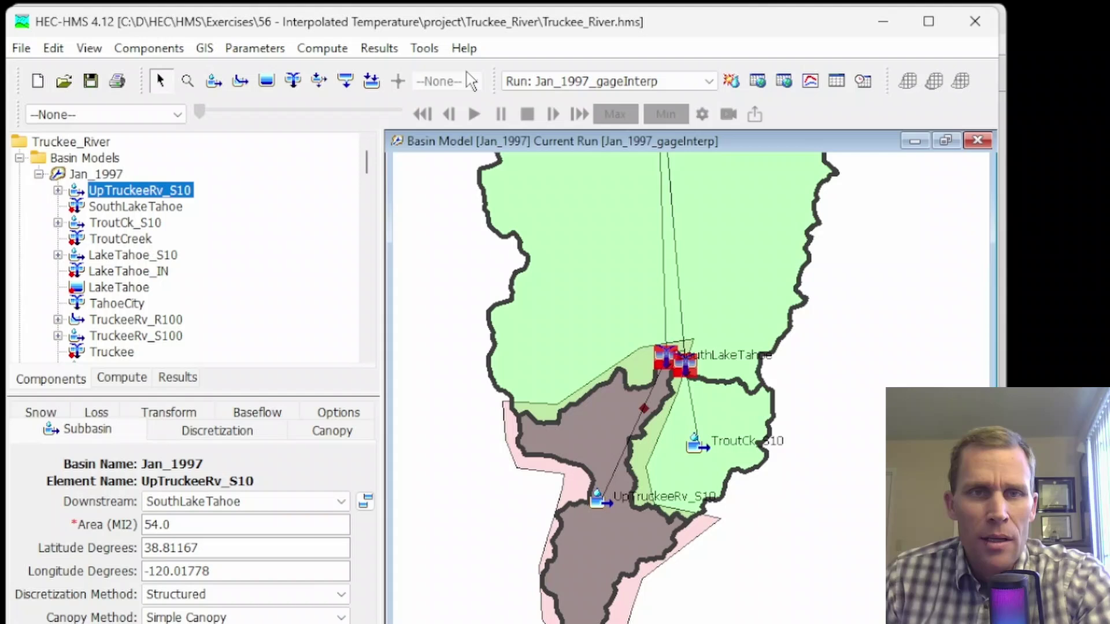
In HEC-HMS, start the Grid to Point data tool and load prism_data_.dss from the data folder as the source file
{"action": "left_click", "coordinate": [431, 51]}
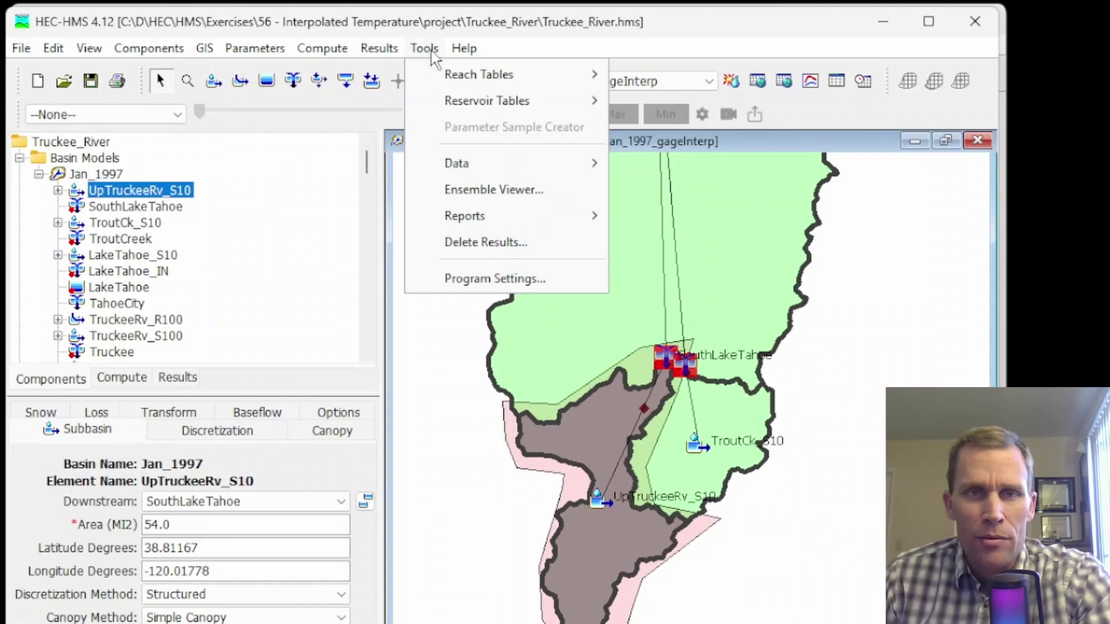
{"action": "mouse_move", "coordinate": [478, 167]}
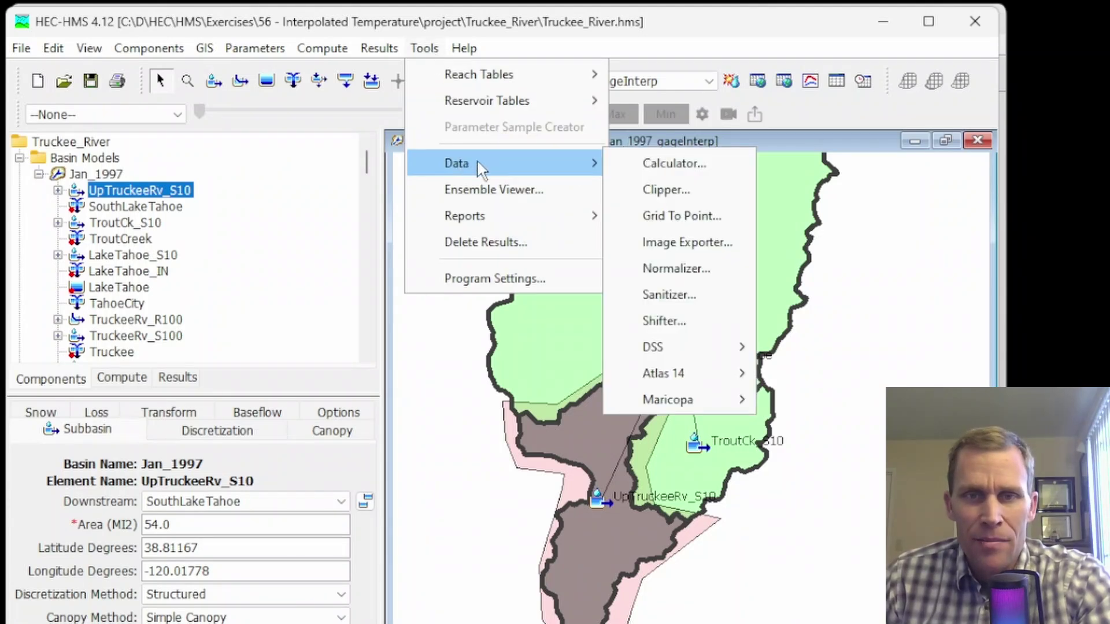
{"action": "left_click", "coordinate": [670, 220]}
{"action": "left_click_drag", "start_coordinate": [665, 231], "coordinate": [547, 152]}
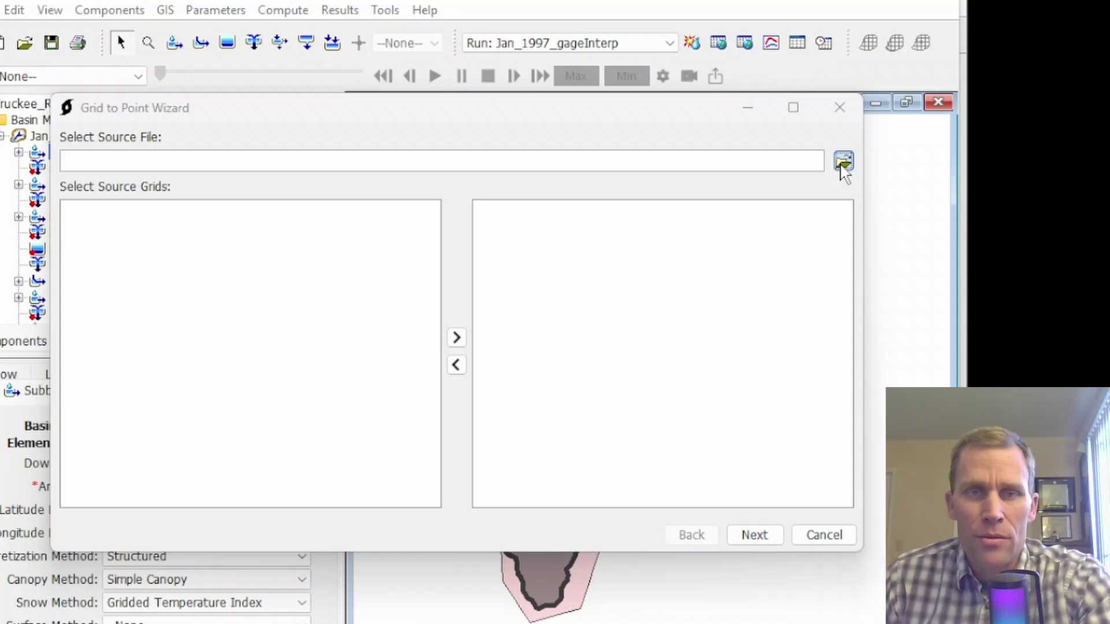
{"action": "left_click", "coordinate": [843, 164]}
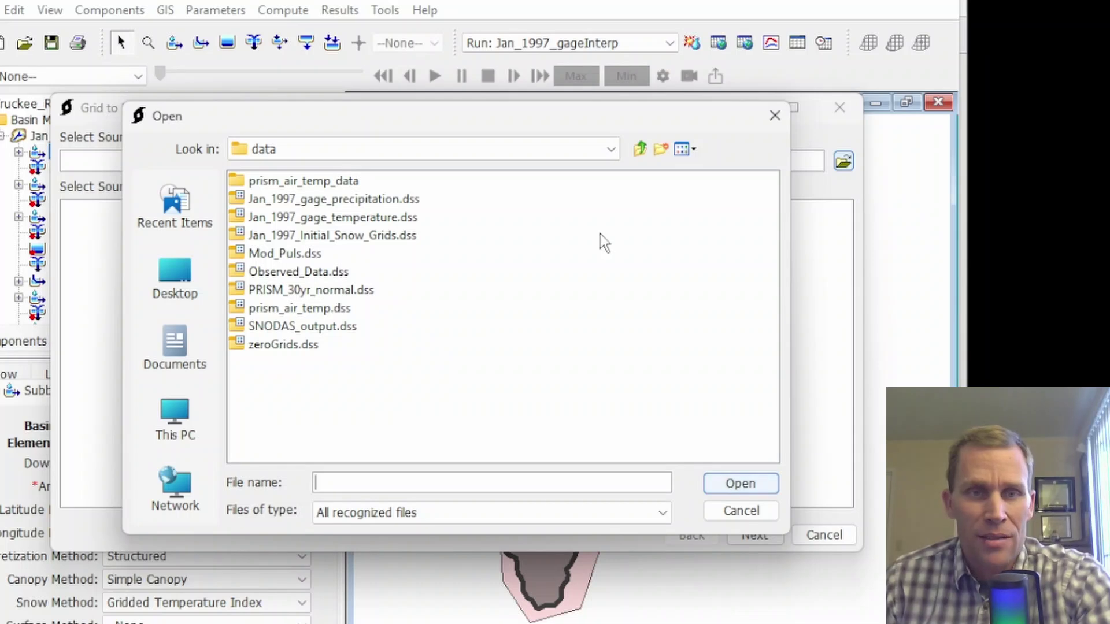
{"action": "key", "text": "BackSpace"}
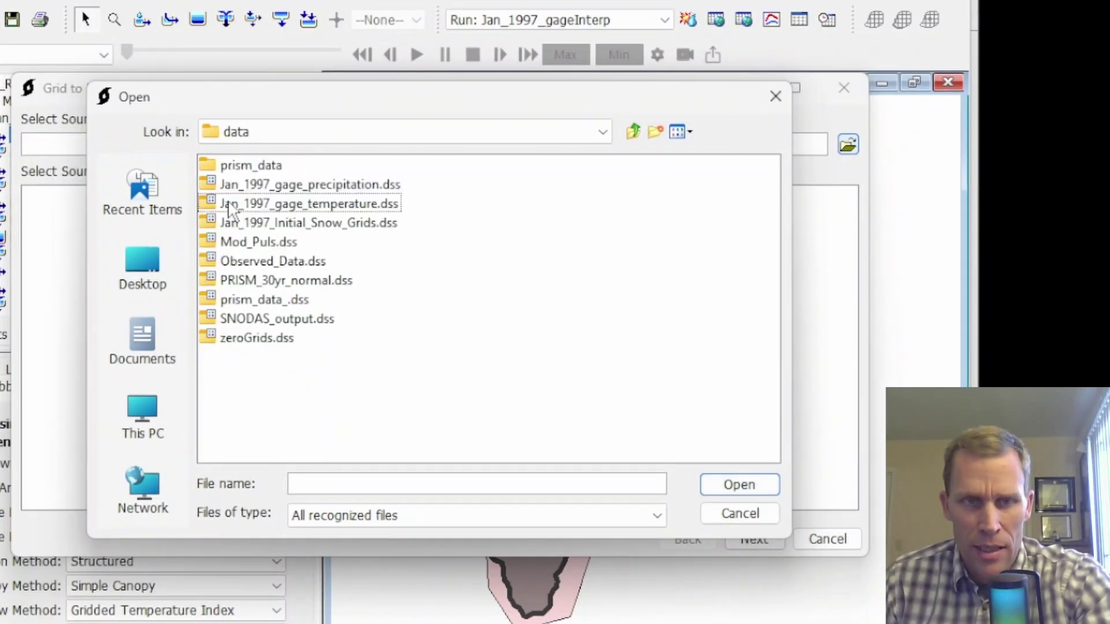
{"action": "left_click", "coordinate": [248, 299]}
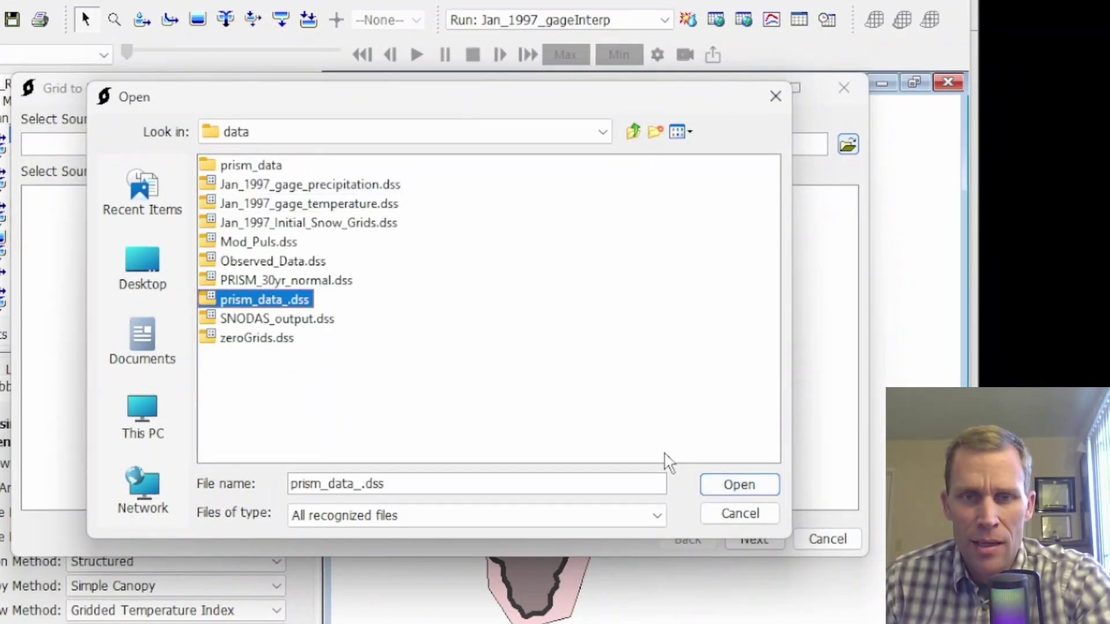
{"action": "left_click", "coordinate": [729, 483]}
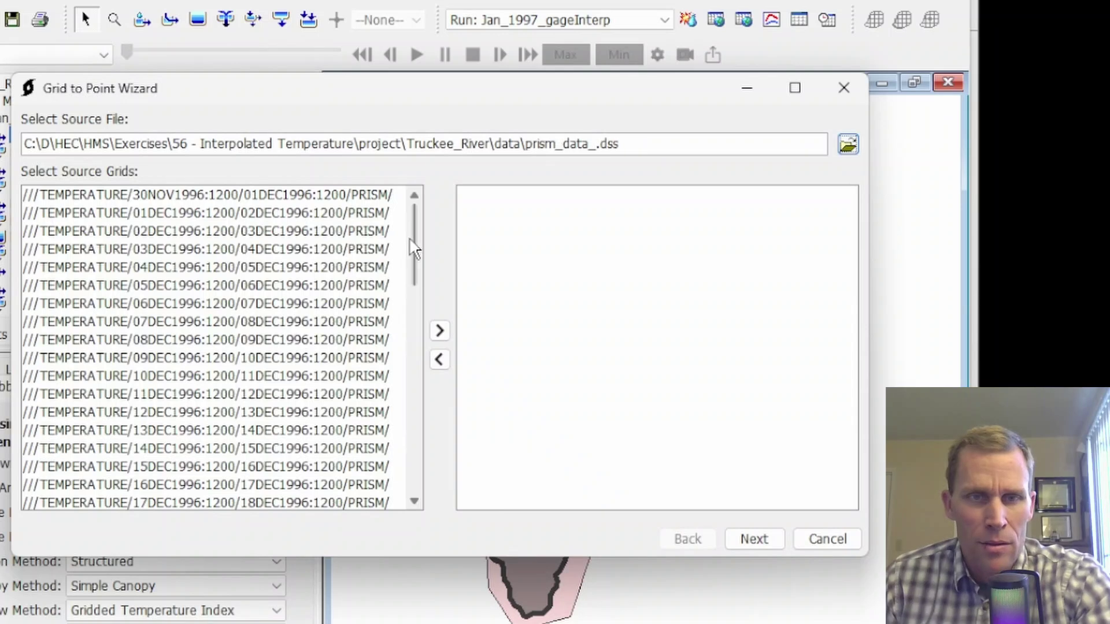
Add all the PRISM temperature records to the selected source grids and proceed to the zones shapefile page
{"action": "left_click_drag", "start_coordinate": [416, 249], "coordinate": [362, 248]}
{"action": "left_click", "coordinate": [351, 248]}
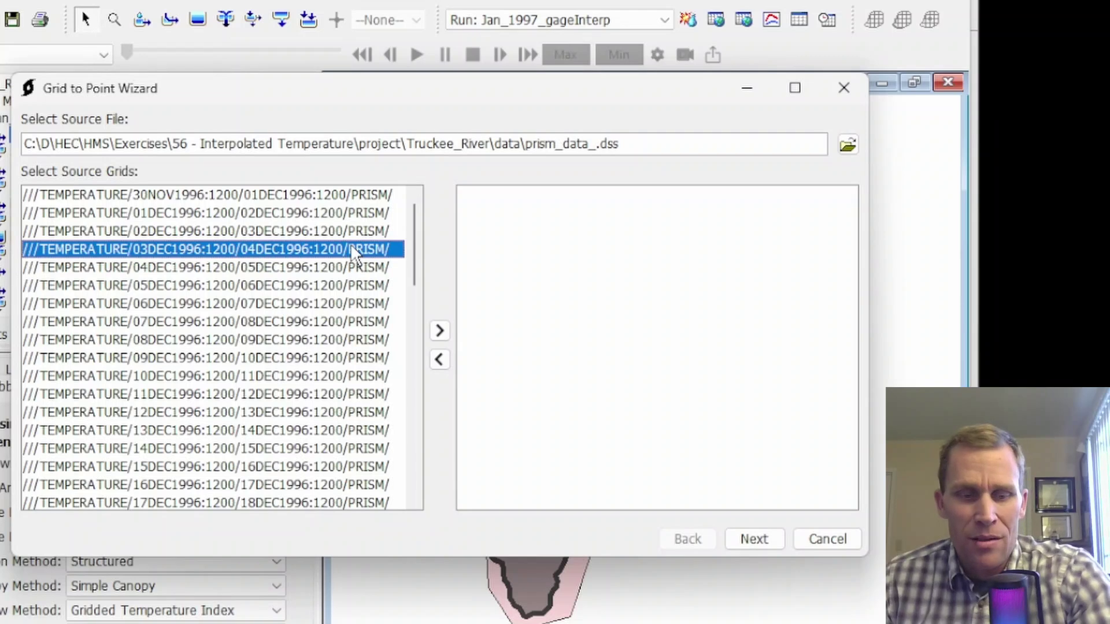
{"action": "key", "text": "ctrl+a"}
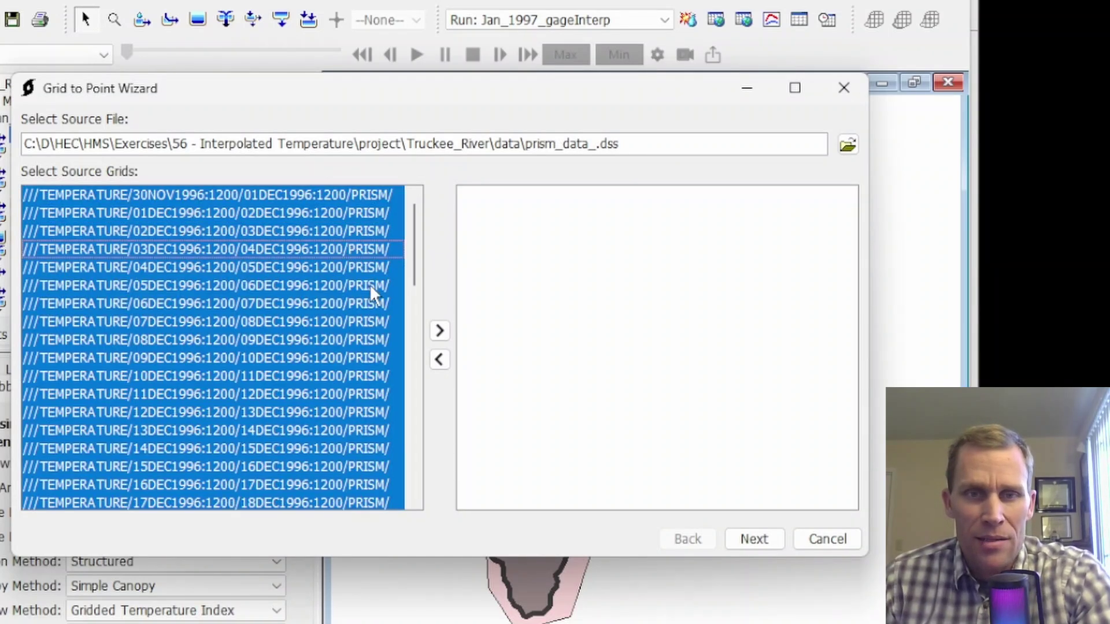
{"action": "left_click", "coordinate": [439, 331]}
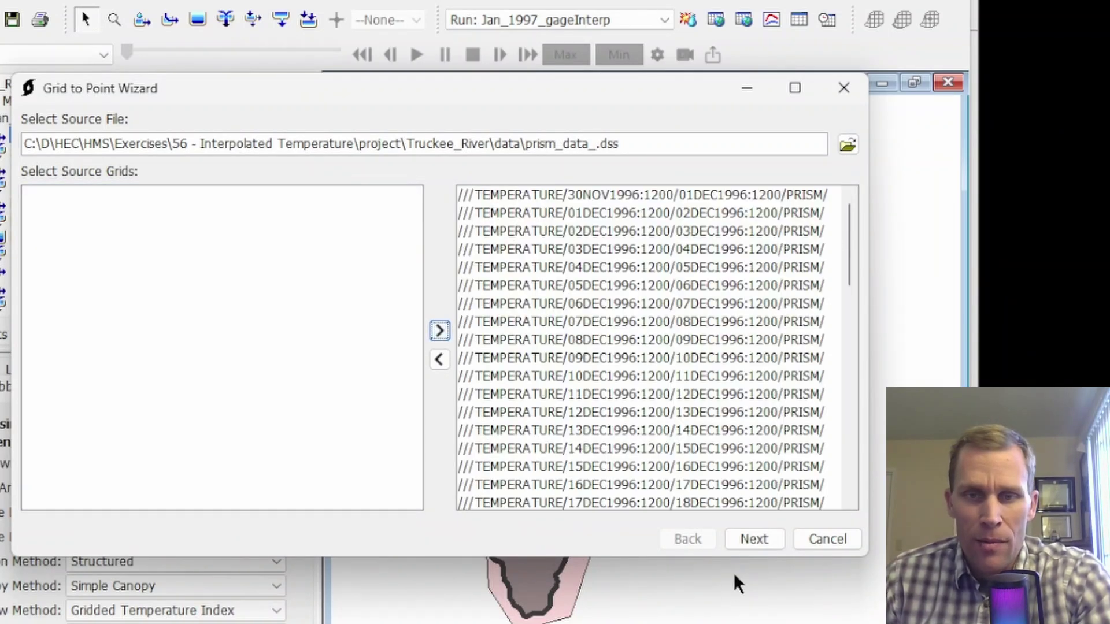
{"action": "left_click", "coordinate": [754, 536]}
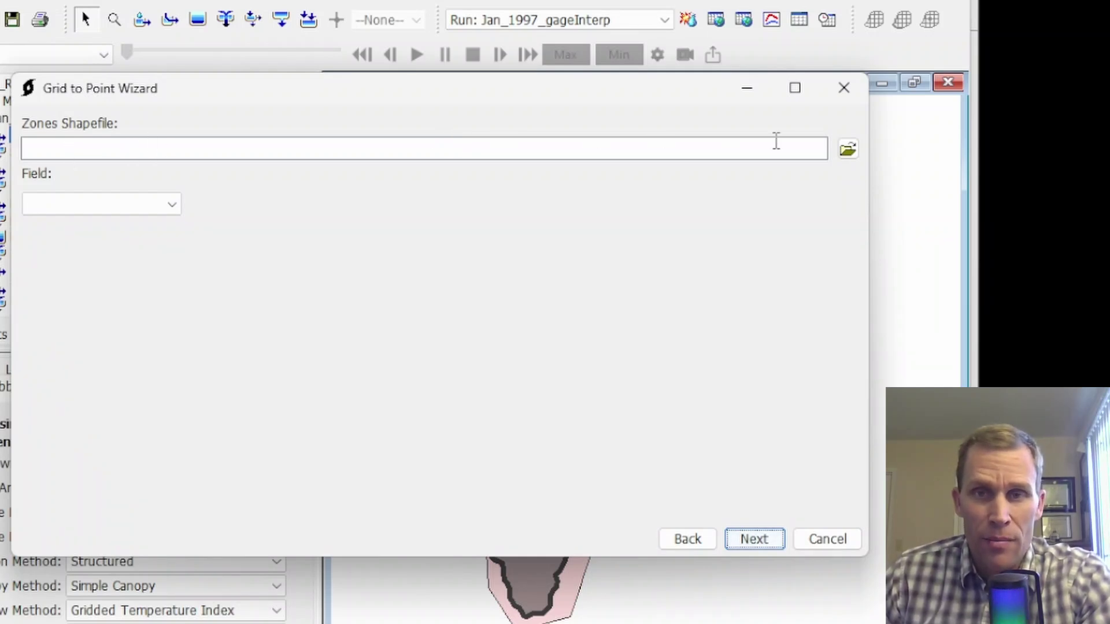
Set the zones shapefile to UPTRUCKEERV_S10.shp from the Truckee_River gis folder, keep id as the field, and proceed
{"action": "left_click", "coordinate": [848, 149]}
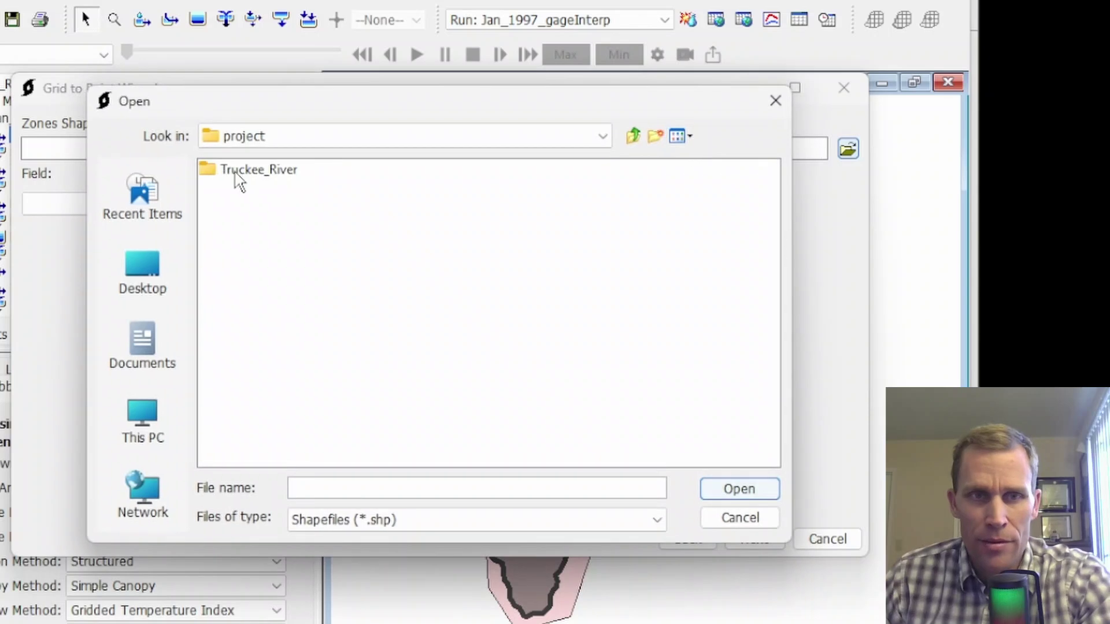
{"action": "double_click", "coordinate": [267, 179]}
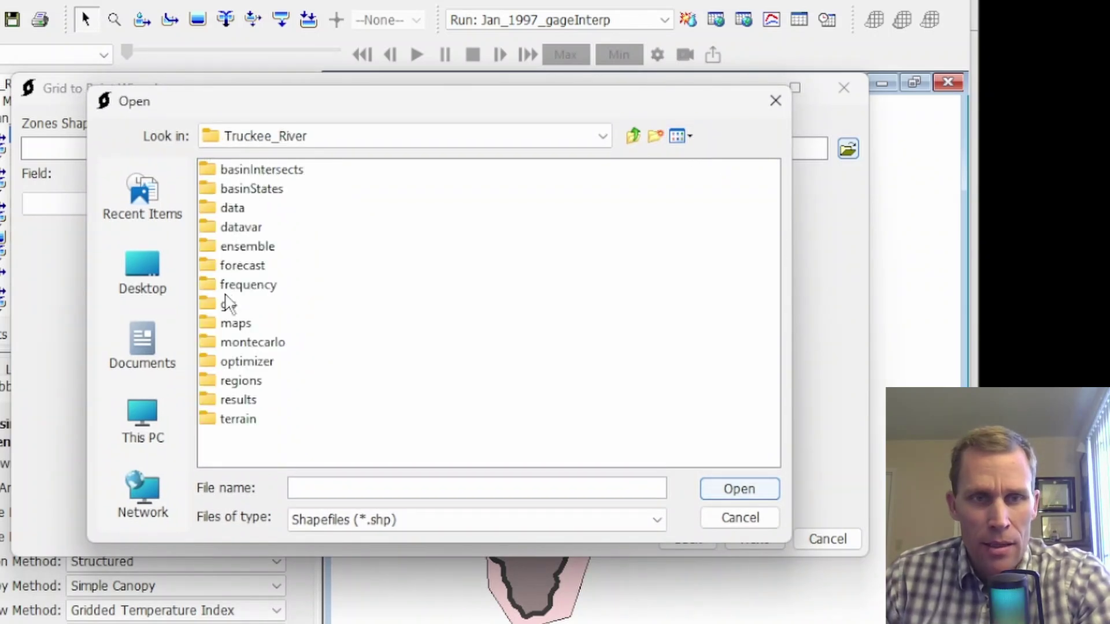
{"action": "left_click", "coordinate": [231, 310]}
{"action": "double_click", "coordinate": [231, 310]}
{"action": "left_click", "coordinate": [245, 207]}
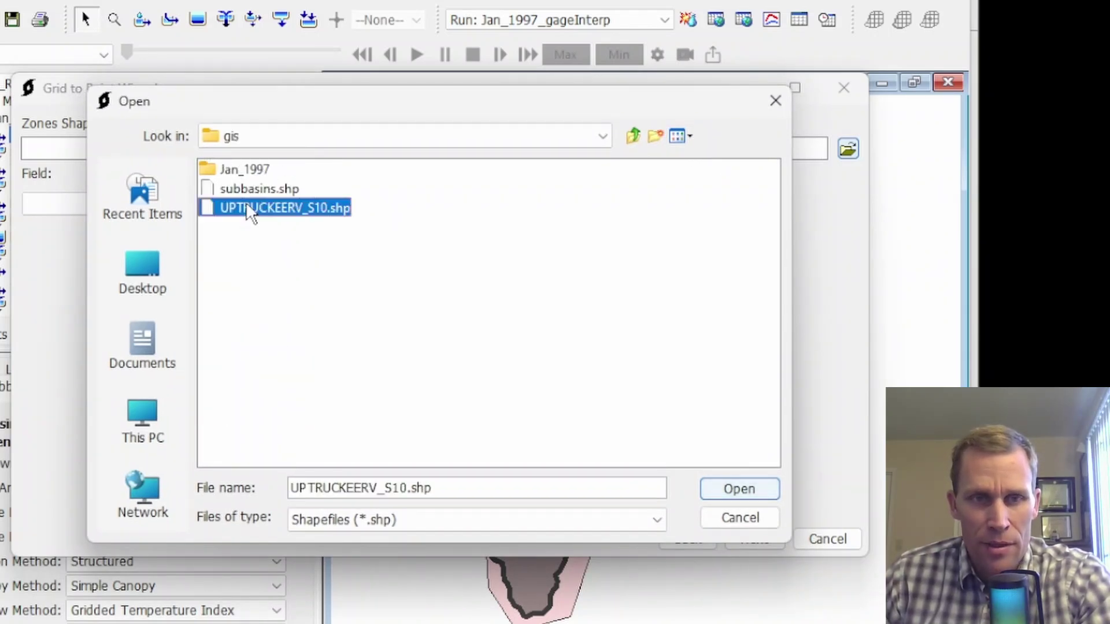
{"action": "left_click", "coordinate": [717, 490]}
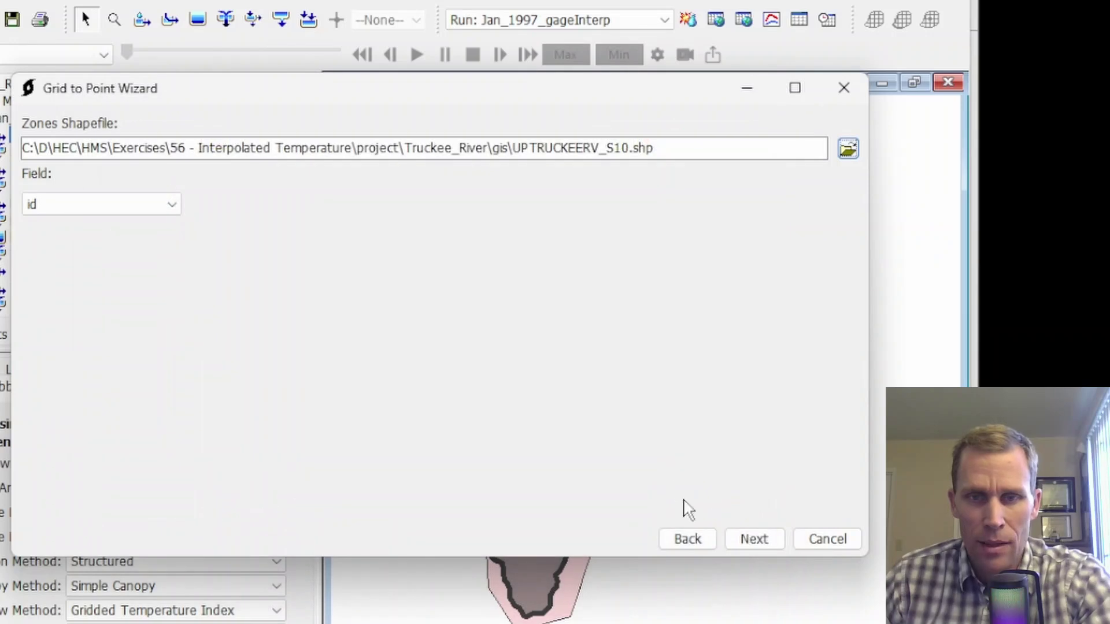
{"action": "left_click", "coordinate": [755, 539]}
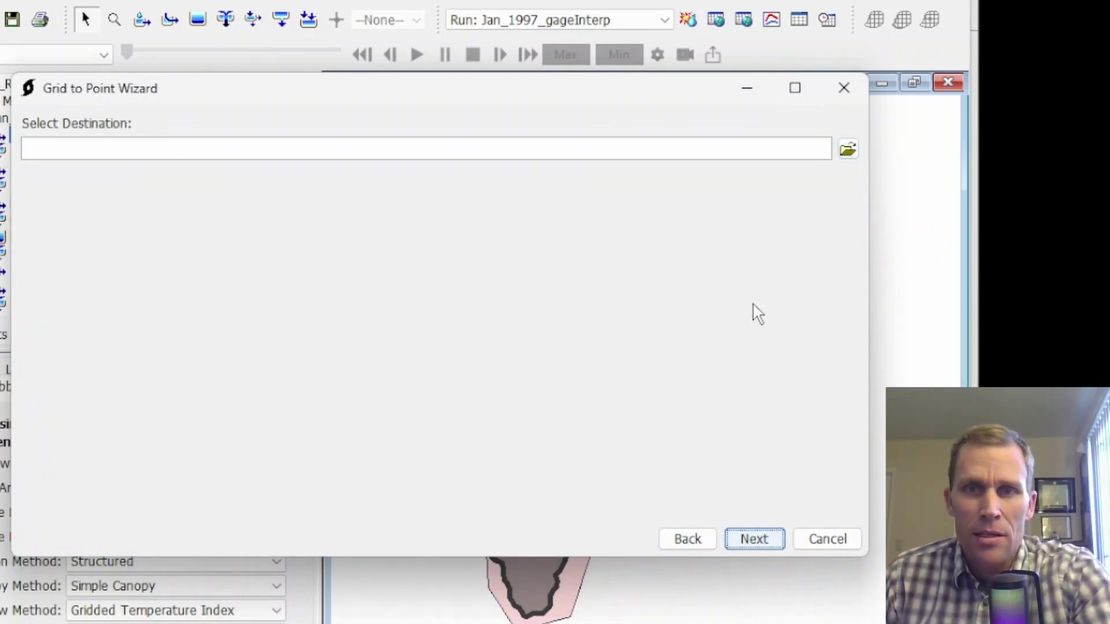
Set the destination to the existing prism_data_.dss in the Truckee_River data folder and accept the override
{"action": "left_click", "coordinate": [847, 149]}
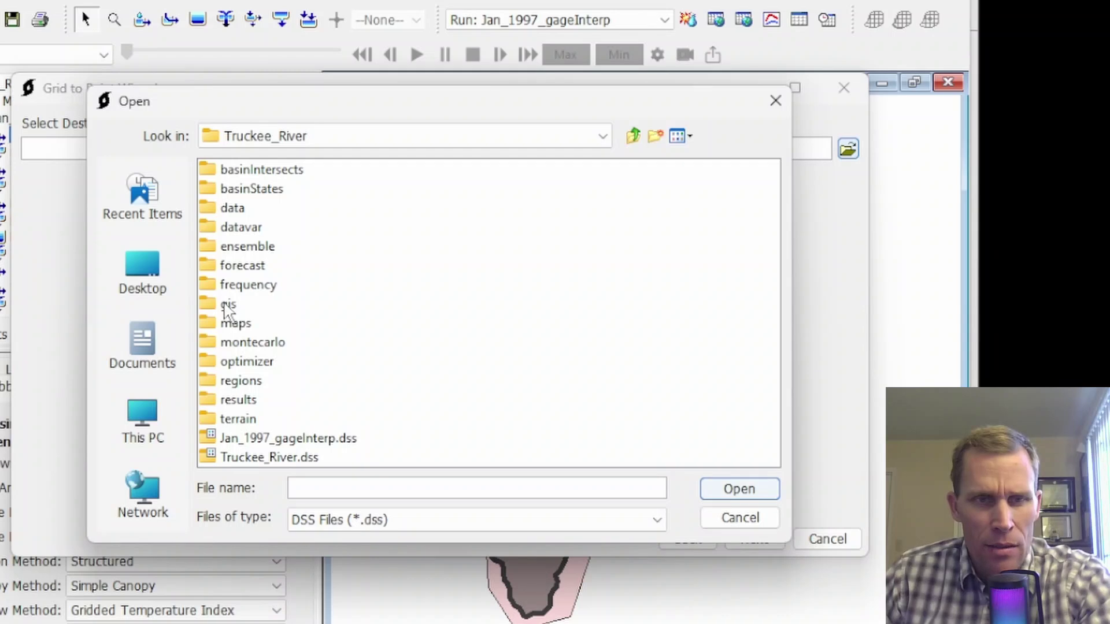
{"action": "left_click", "coordinate": [234, 210]}
{"action": "double_click", "coordinate": [234, 210]}
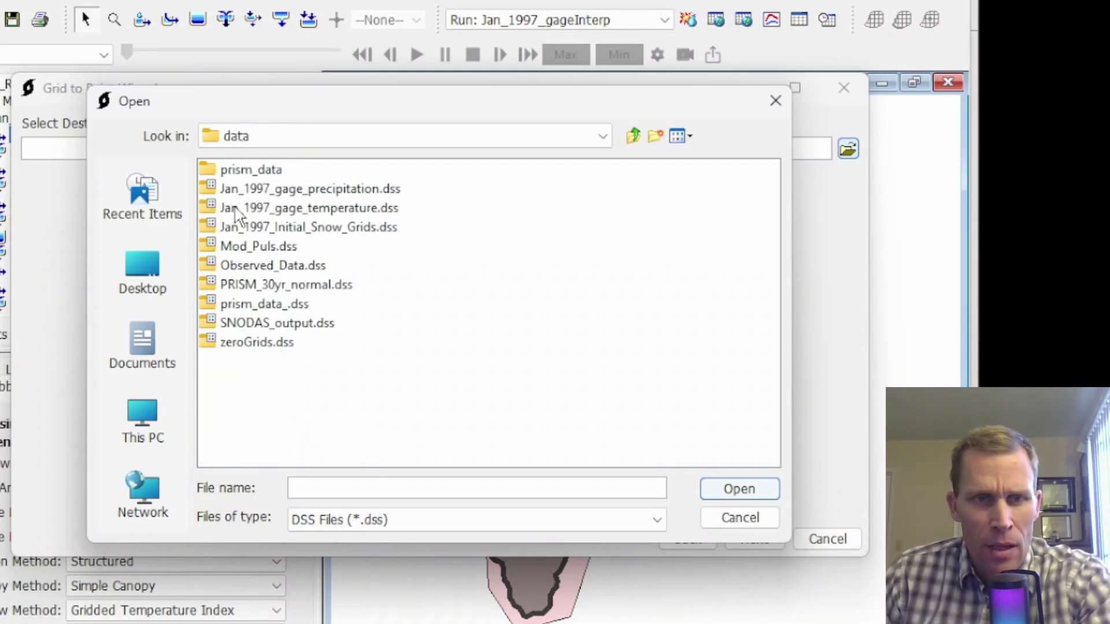
{"action": "left_click", "coordinate": [261, 306]}
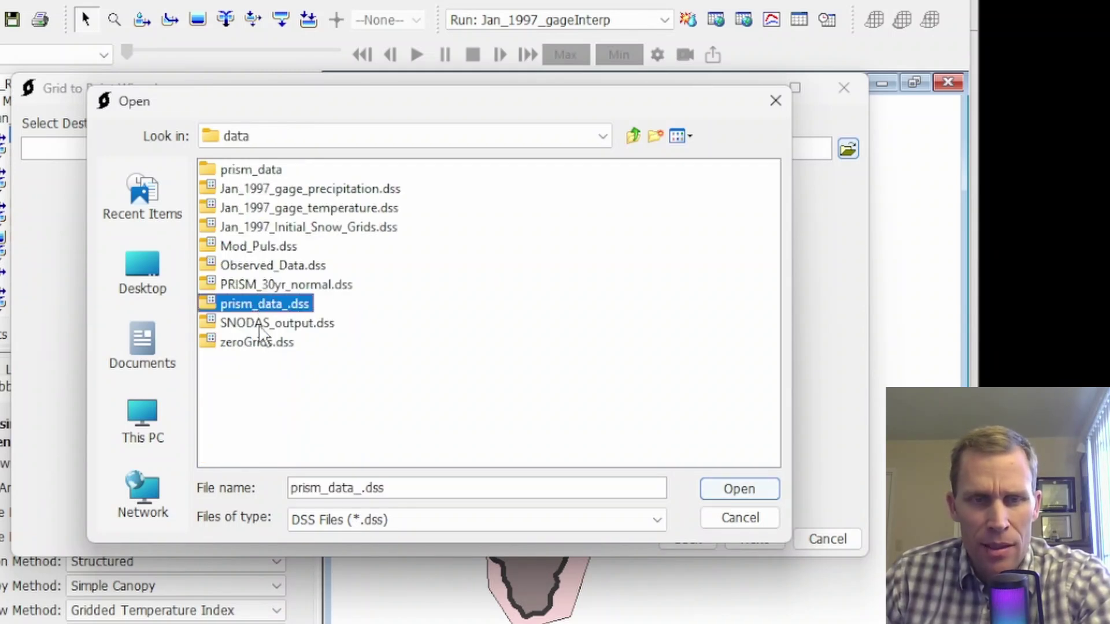
{"action": "left_click", "coordinate": [714, 490]}
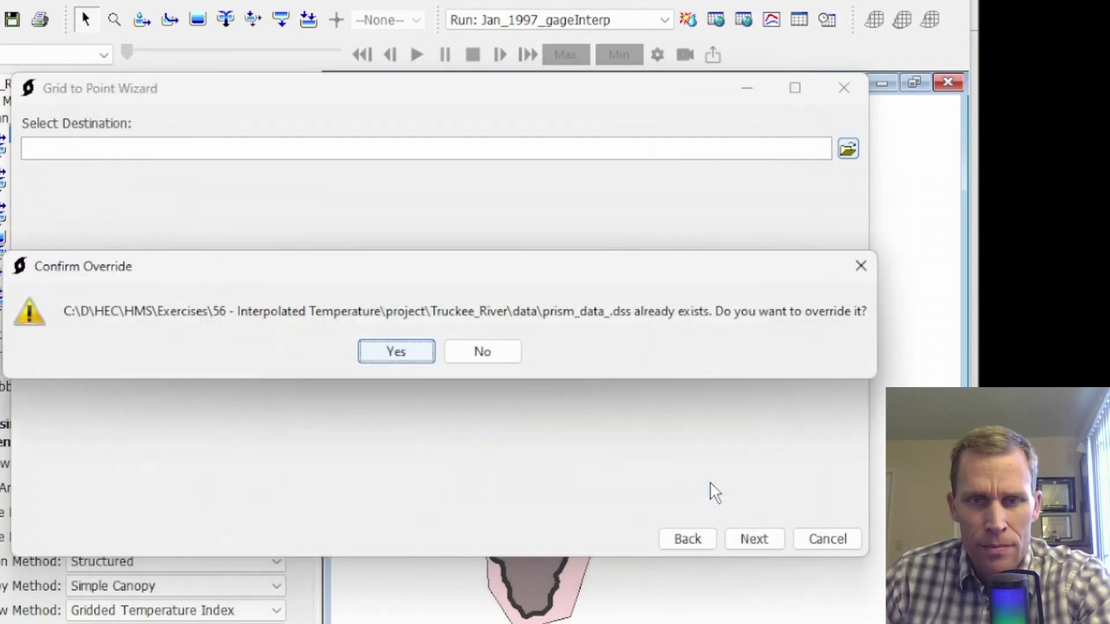
{"action": "left_click", "coordinate": [406, 350]}
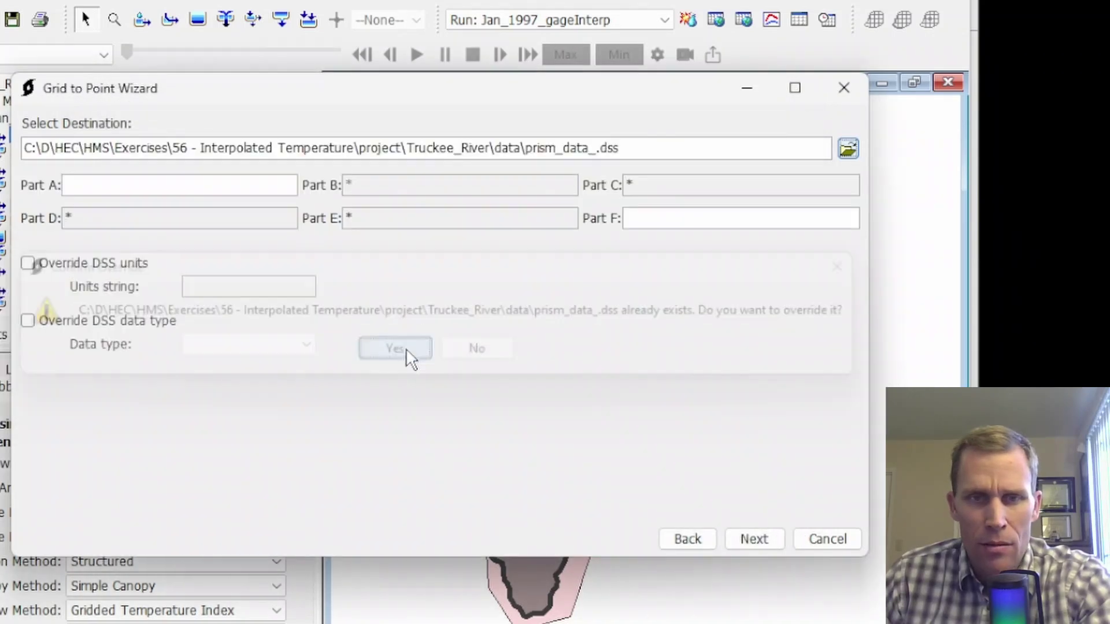
Set the output's Part F to GRID2POINT, run the grid-to-point conversion, and close the wizard
{"action": "left_click", "coordinate": [644, 217]}
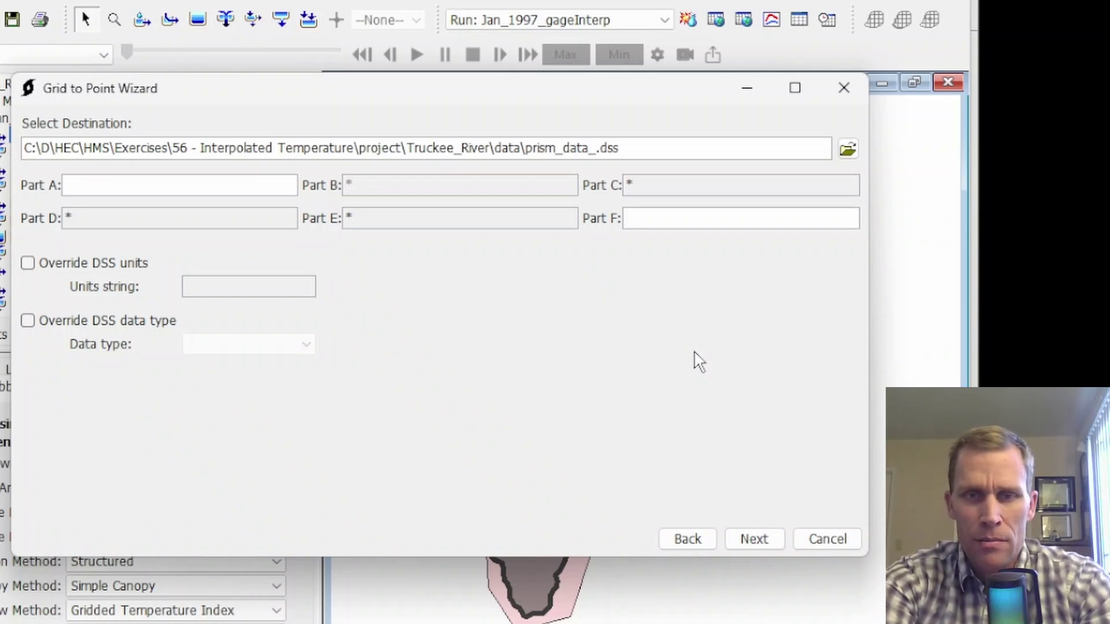
{"action": "type", "text": "G"}
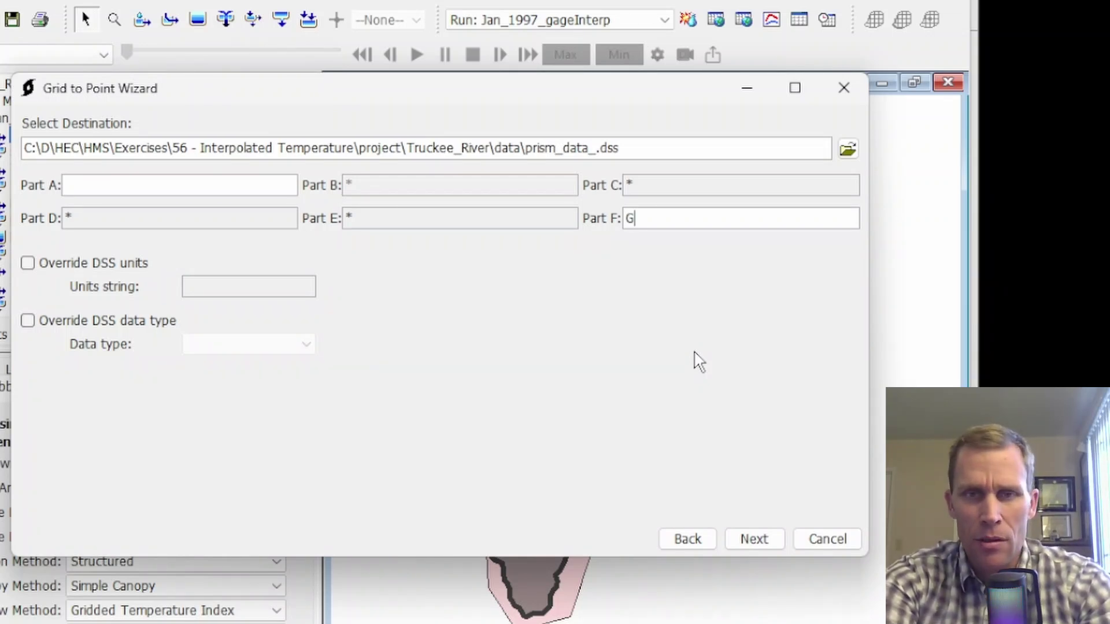
{"action": "type", "text": "RID2POINT"}
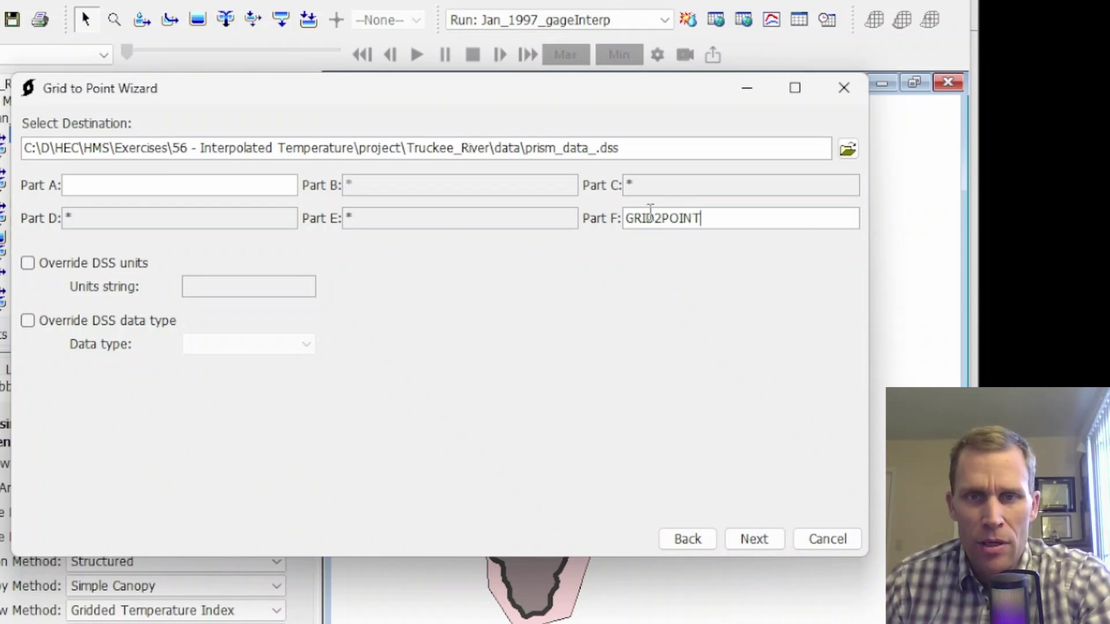
{"action": "left_click", "coordinate": [761, 539]}
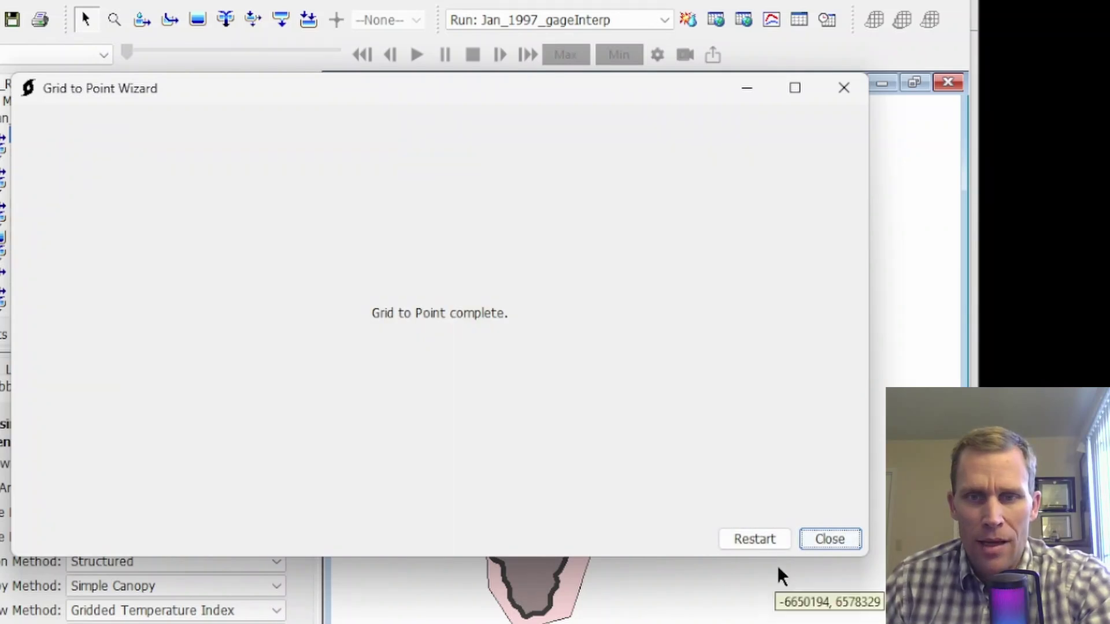
{"action": "left_click", "coordinate": [830, 540]}
Switch to HEC-DSSVue and refresh the catalog of prism_data_.dss
{"action": "left_click", "coordinate": [681, 443]}
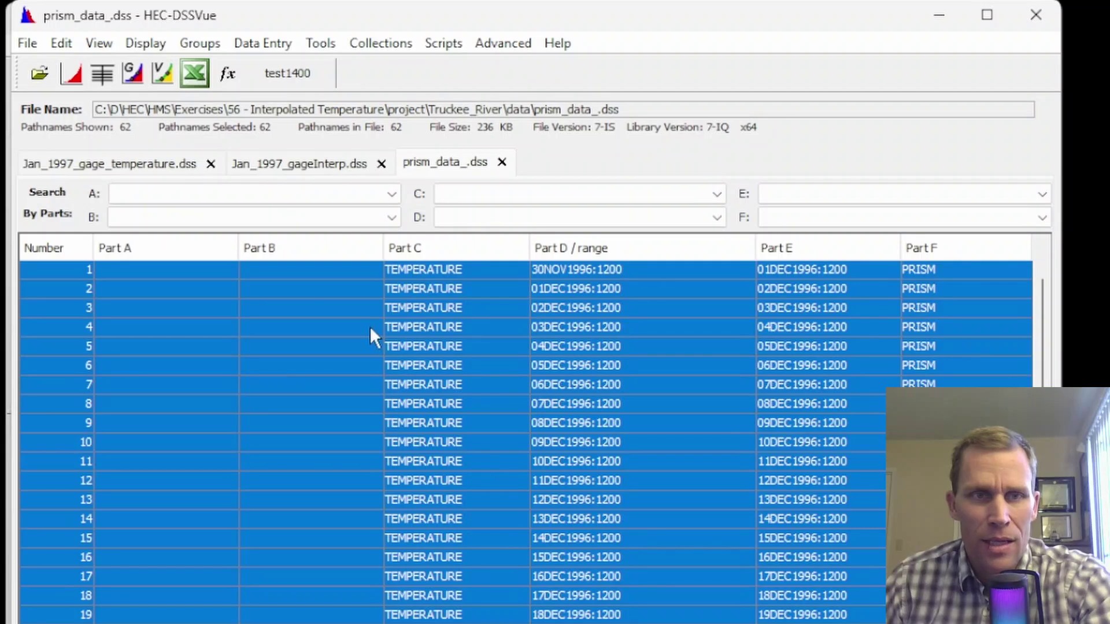
{"action": "left_click", "coordinate": [369, 326]}
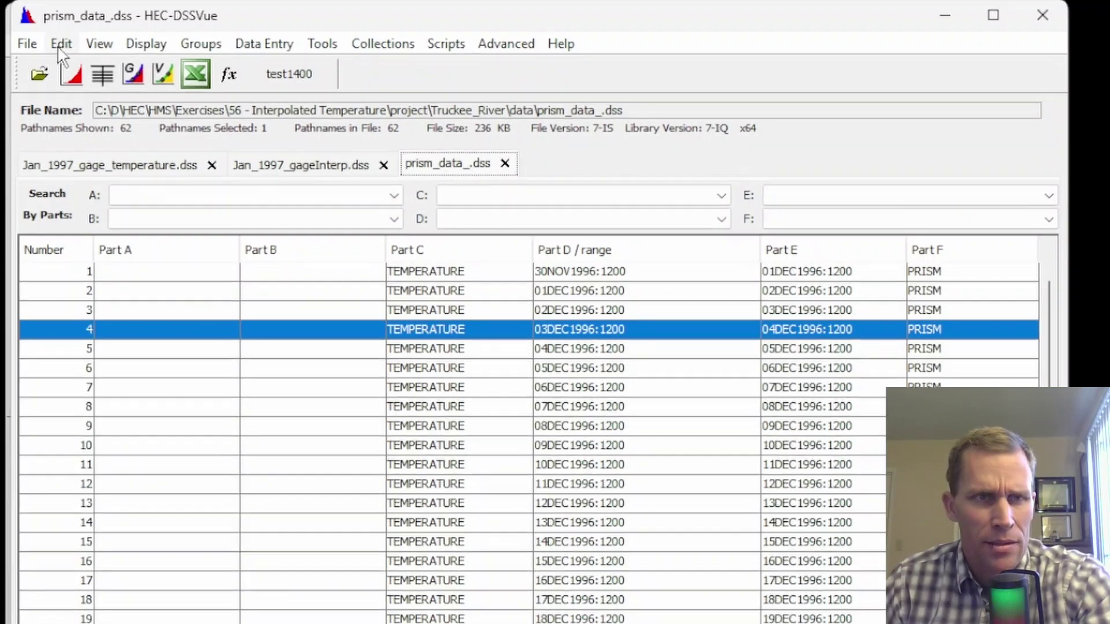
{"action": "left_click", "coordinate": [99, 43]}
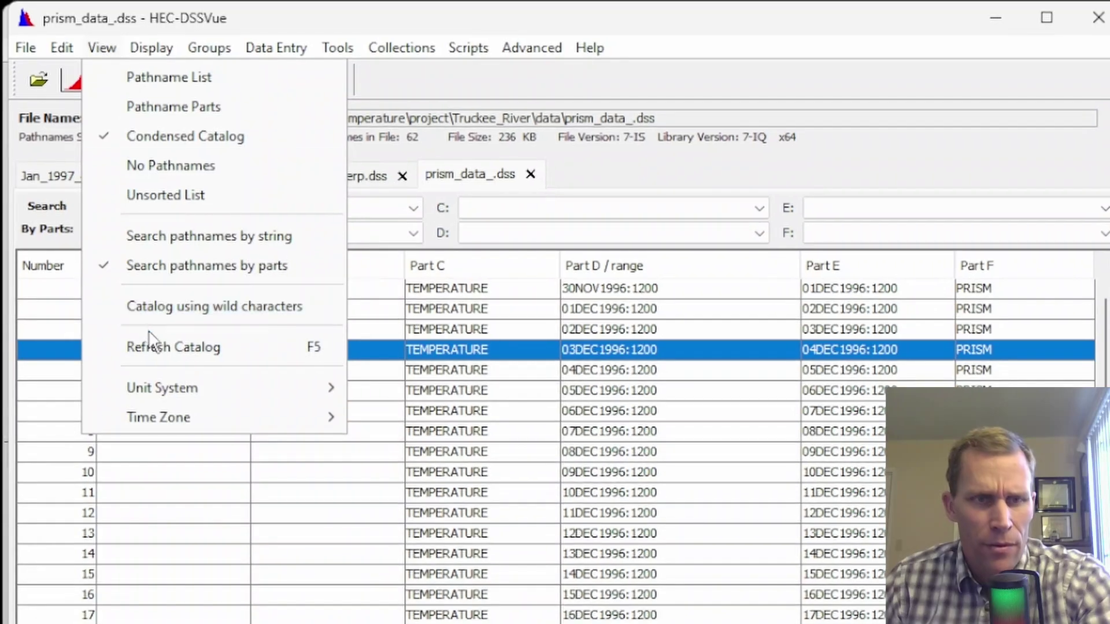
{"action": "left_click", "coordinate": [158, 344]}
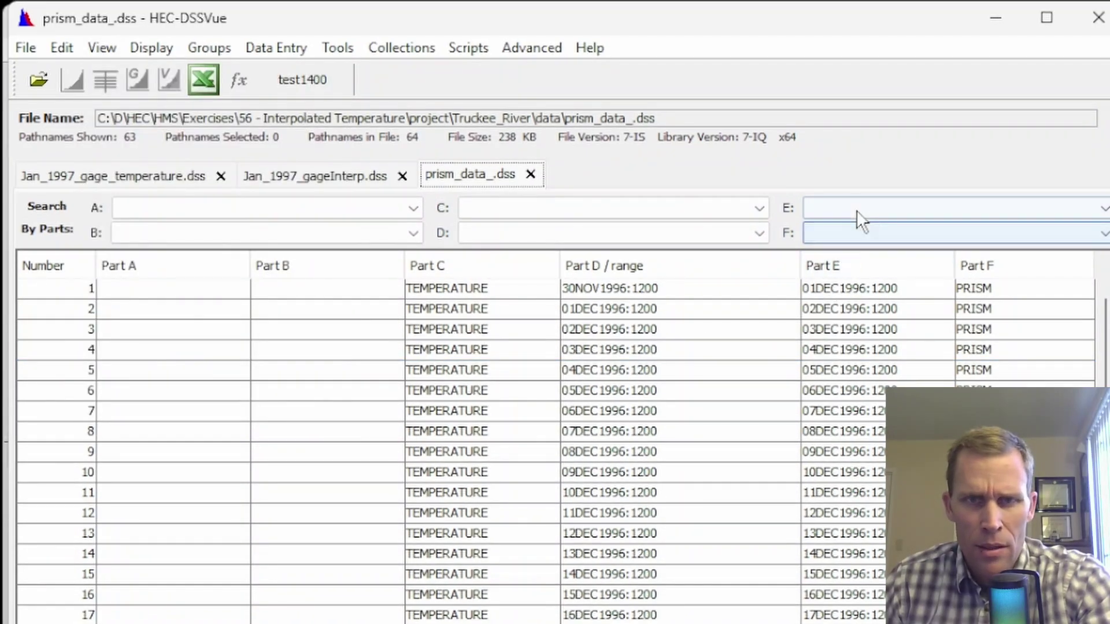
Filter the records by Part F GRID2POINT, plot the daily temperature series, and examine the plot
{"action": "left_click", "coordinate": [877, 233]}
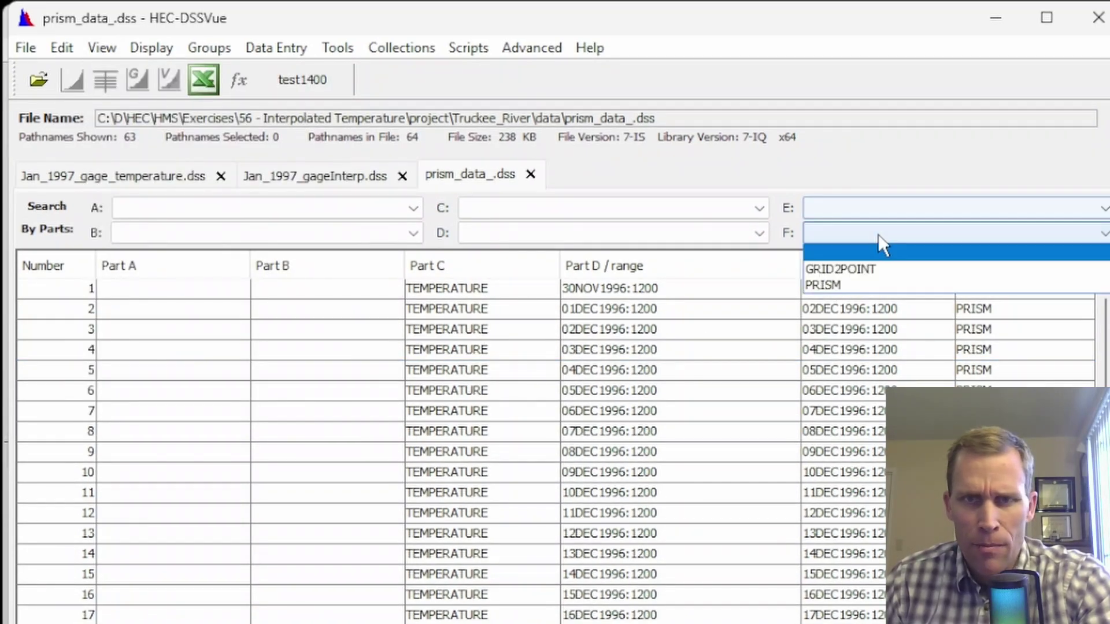
{"action": "left_click", "coordinate": [845, 269]}
{"action": "left_click", "coordinate": [674, 289]}
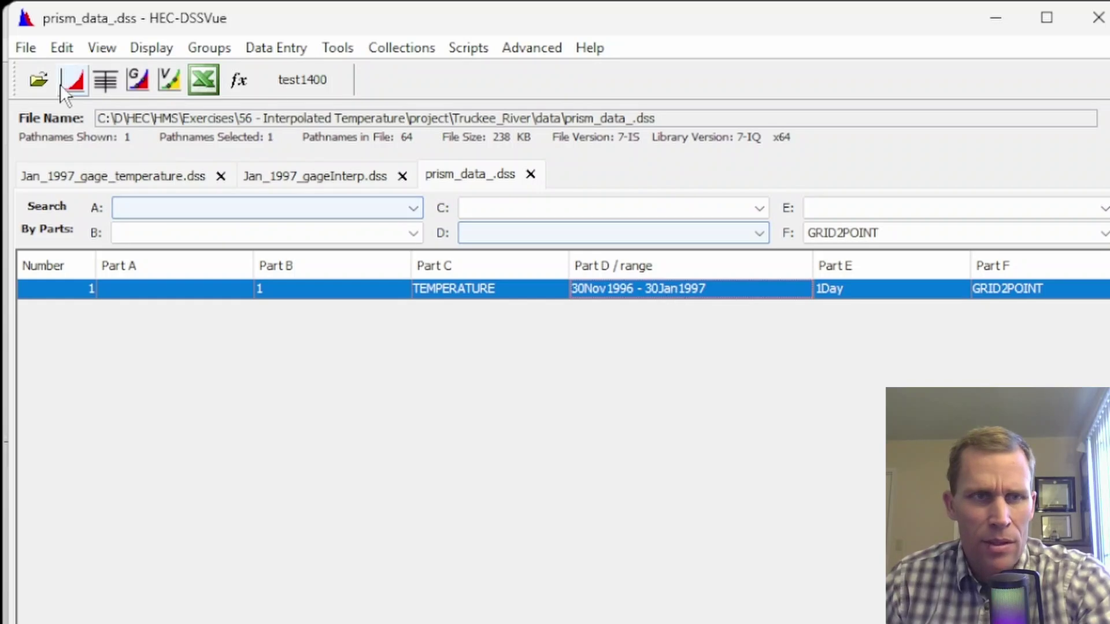
{"action": "left_click", "coordinate": [74, 81]}
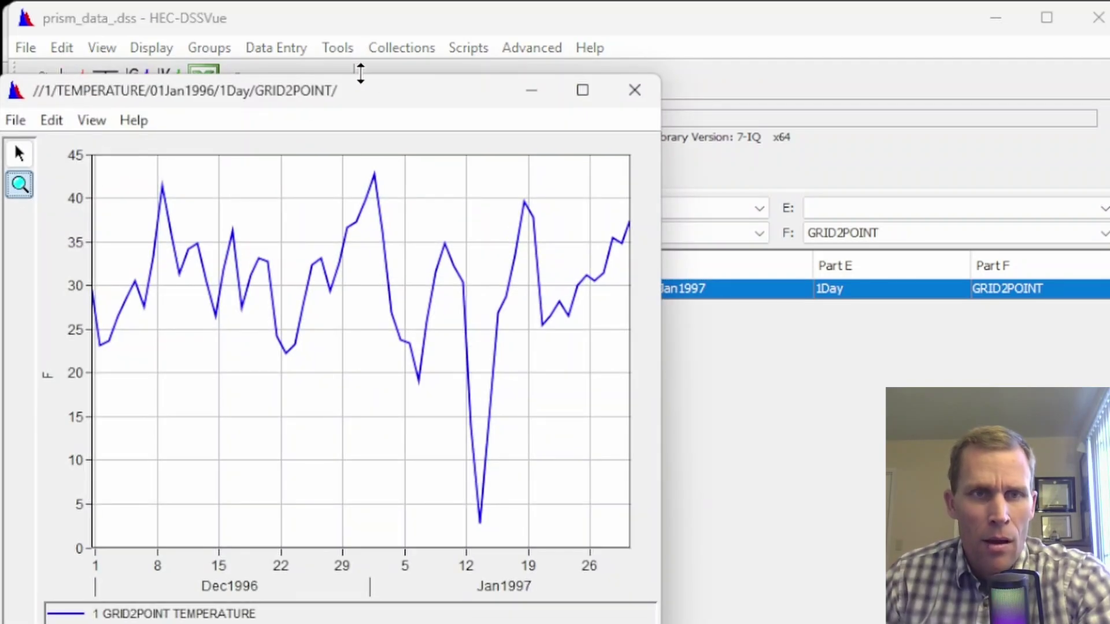
{"action": "left_click_drag", "start_coordinate": [410, 97], "coordinate": [570, 137]}
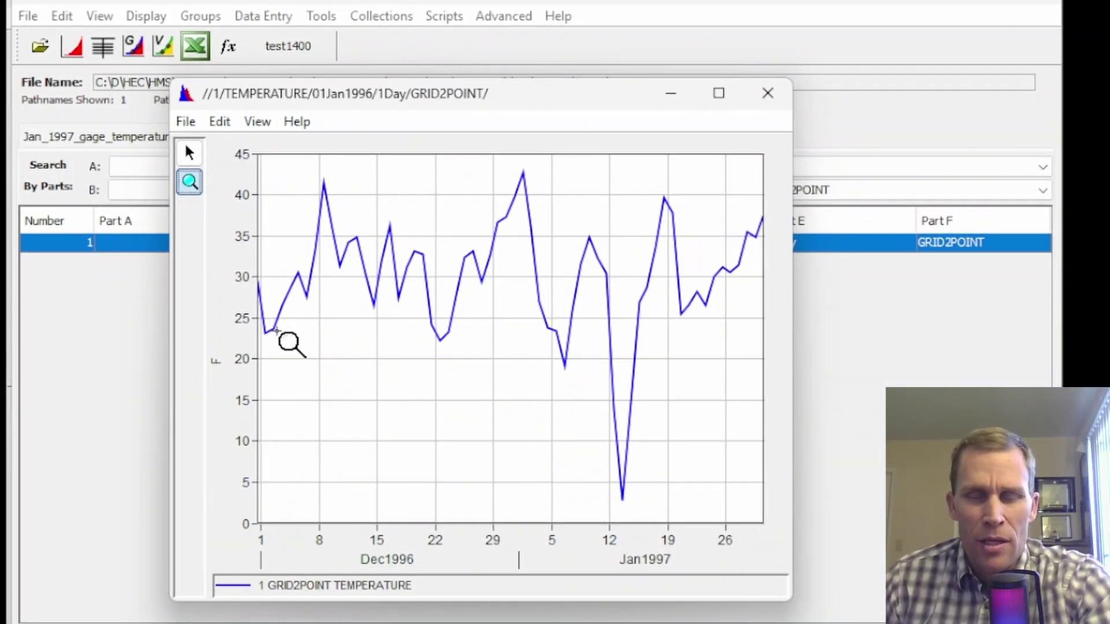
Close the plot, tabulate the GRID2POINT temperature record with editing allowed, and set its data type to PER-AVE
{"action": "mouse_move", "coordinate": [270, 328]}
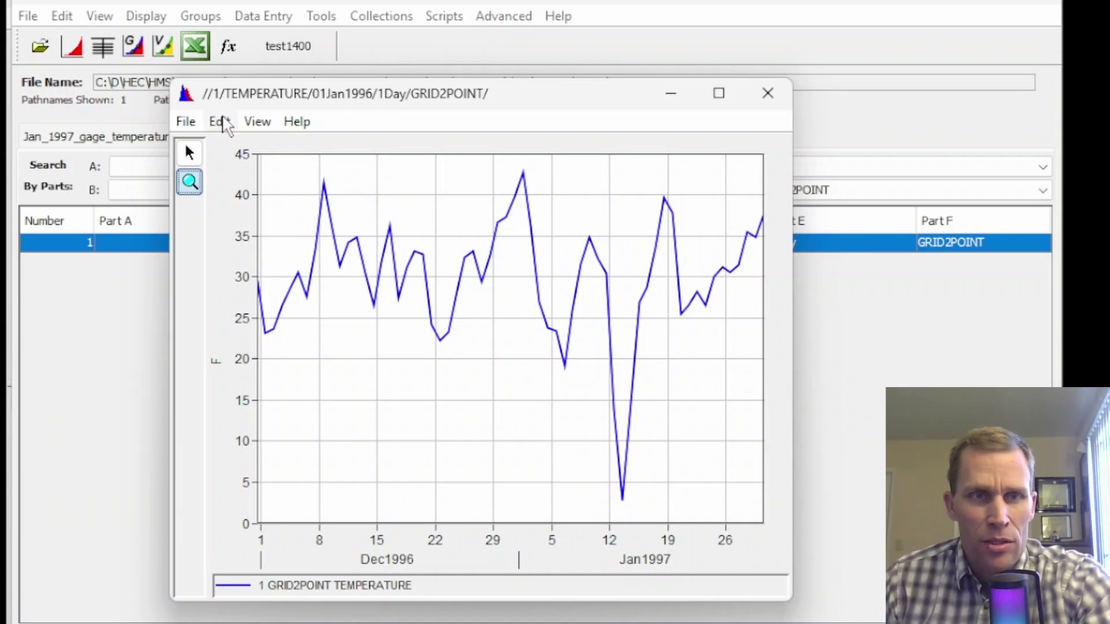
{"action": "left_click", "coordinate": [212, 126]}
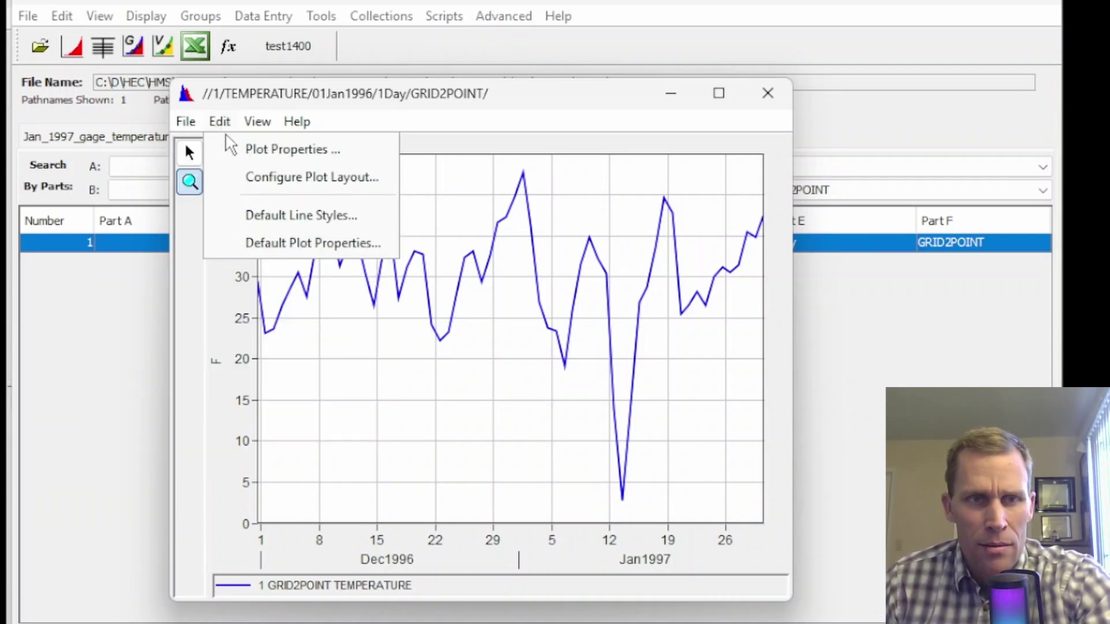
{"action": "left_click", "coordinate": [771, 90]}
{"action": "left_click", "coordinate": [771, 90]}
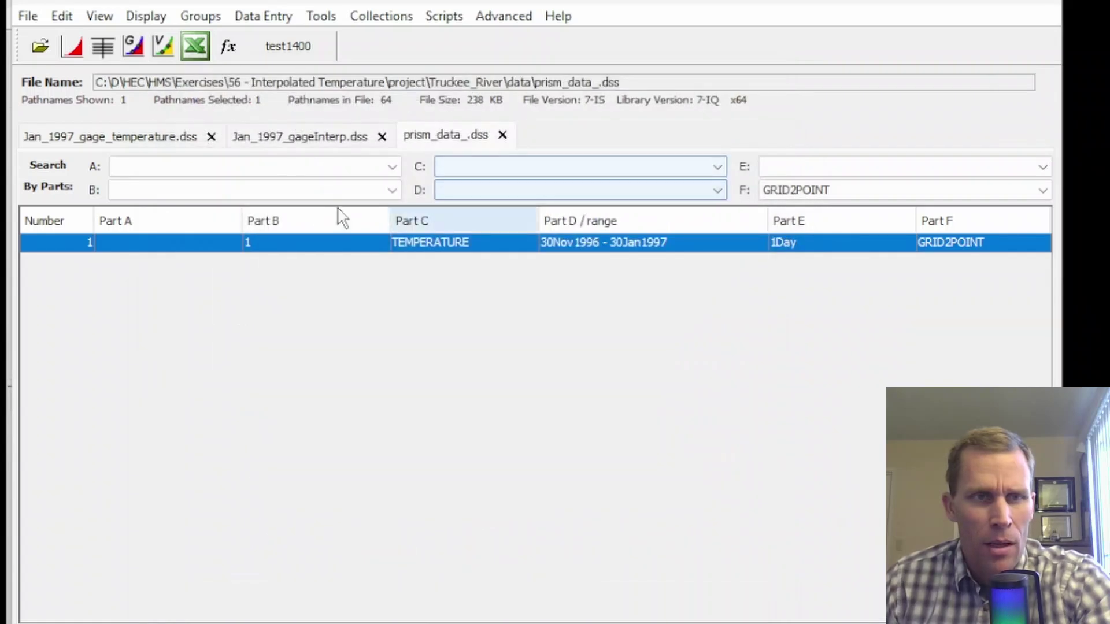
{"action": "left_click", "coordinate": [102, 46]}
{"action": "left_click", "coordinate": [94, 58]}
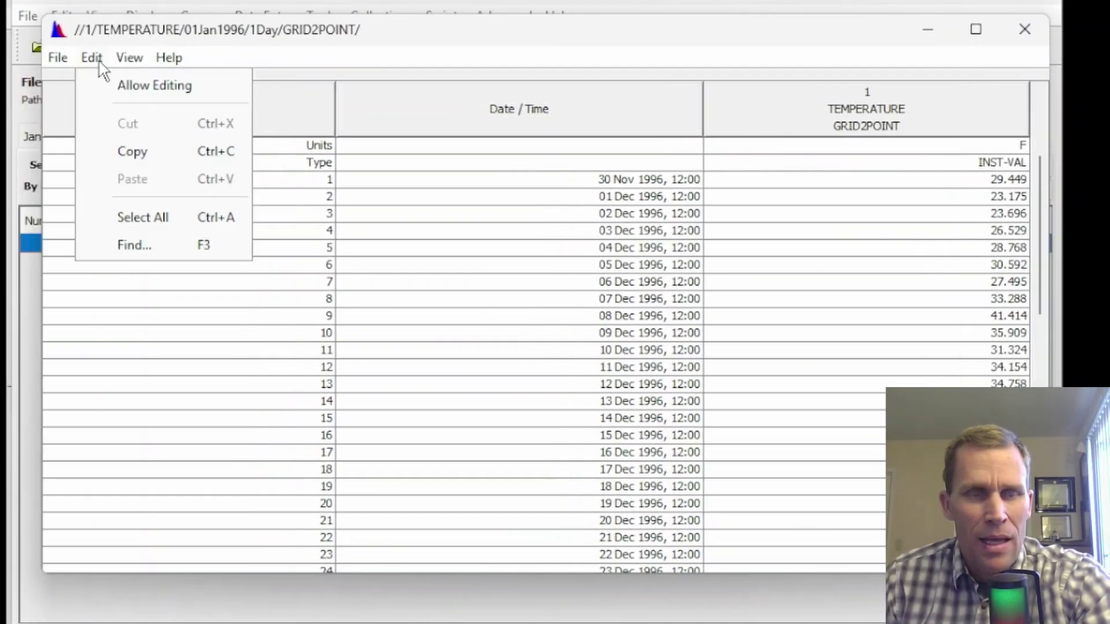
{"action": "left_click", "coordinate": [123, 88]}
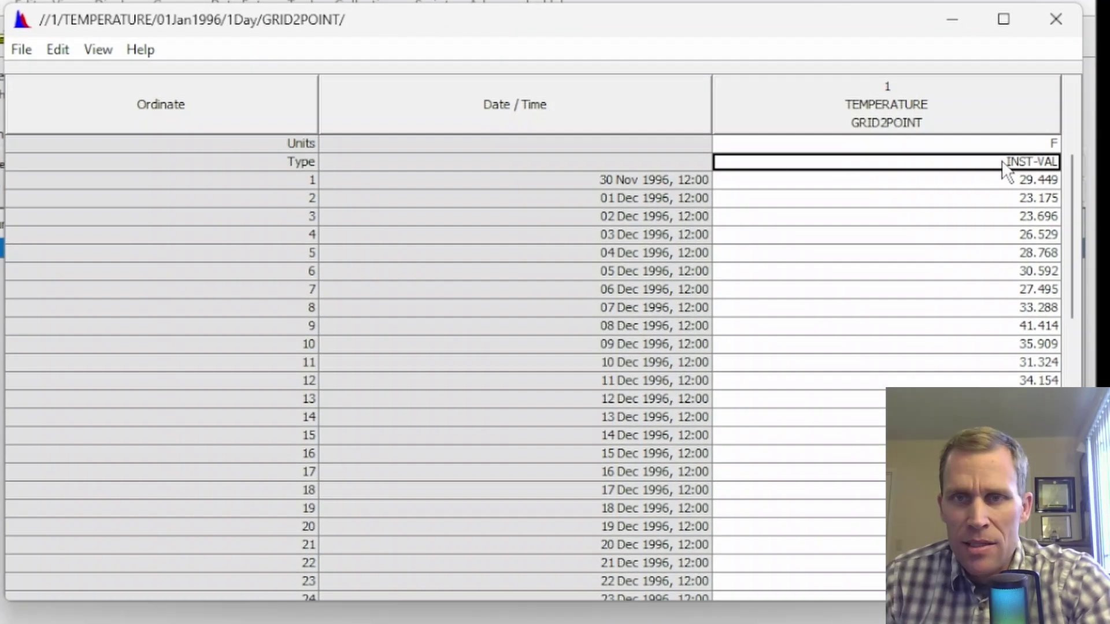
{"action": "double_click", "coordinate": [976, 163]}
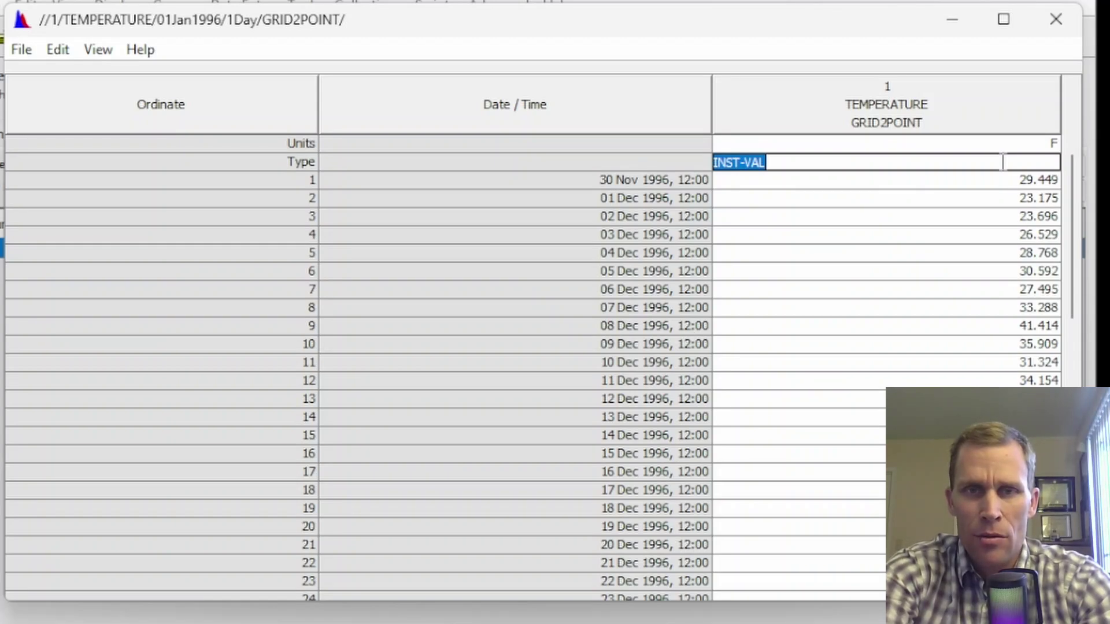
{"action": "type", "text": "p"}
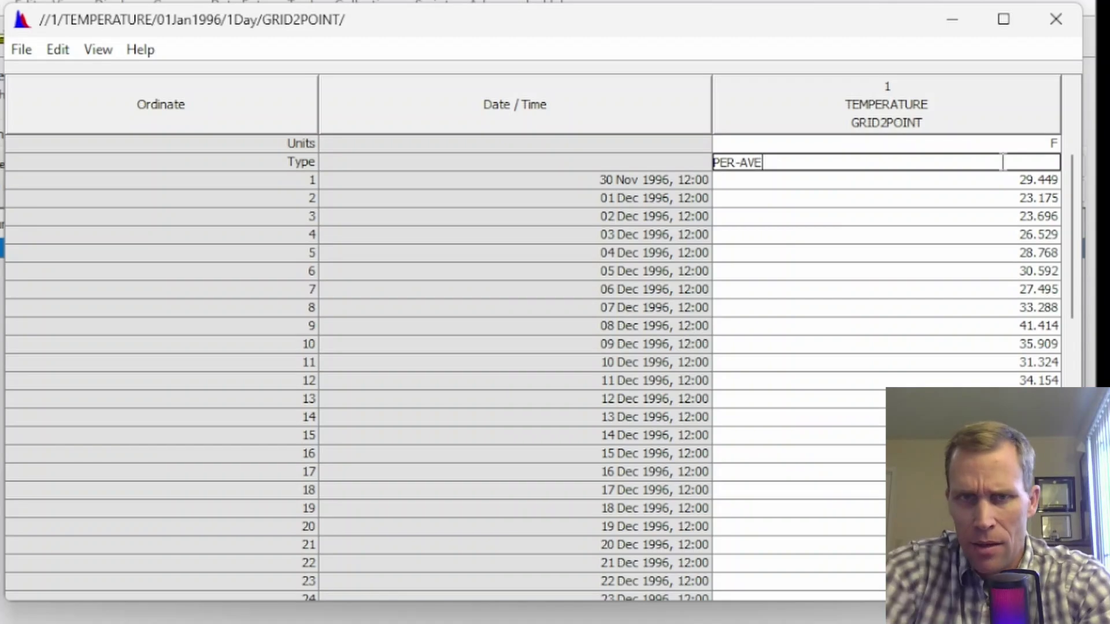
{"action": "left_click", "coordinate": [1002, 163]}
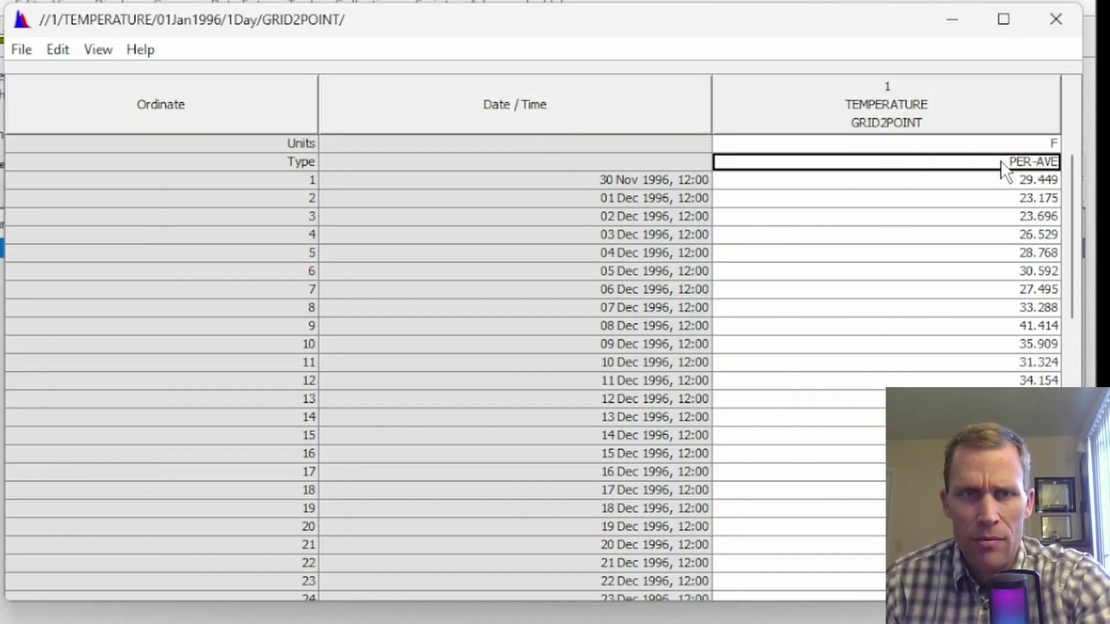
Save the edited GRID2POINT temperature record and close its table
{"action": "left_click", "coordinate": [20, 49]}
{"action": "left_click", "coordinate": [39, 74]}
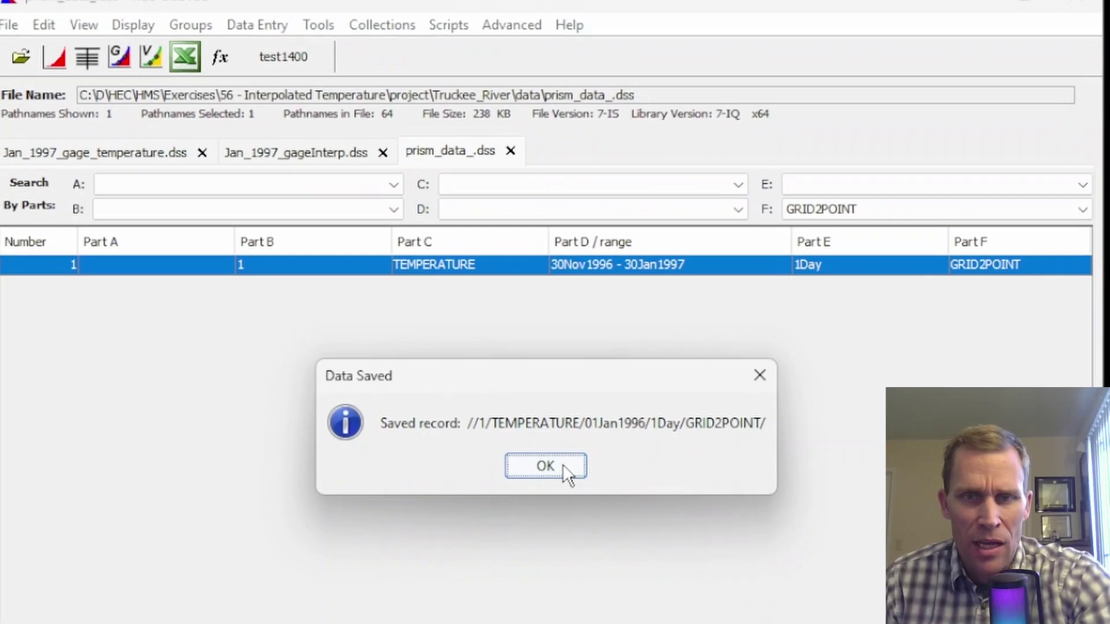
{"action": "left_click", "coordinate": [563, 465]}
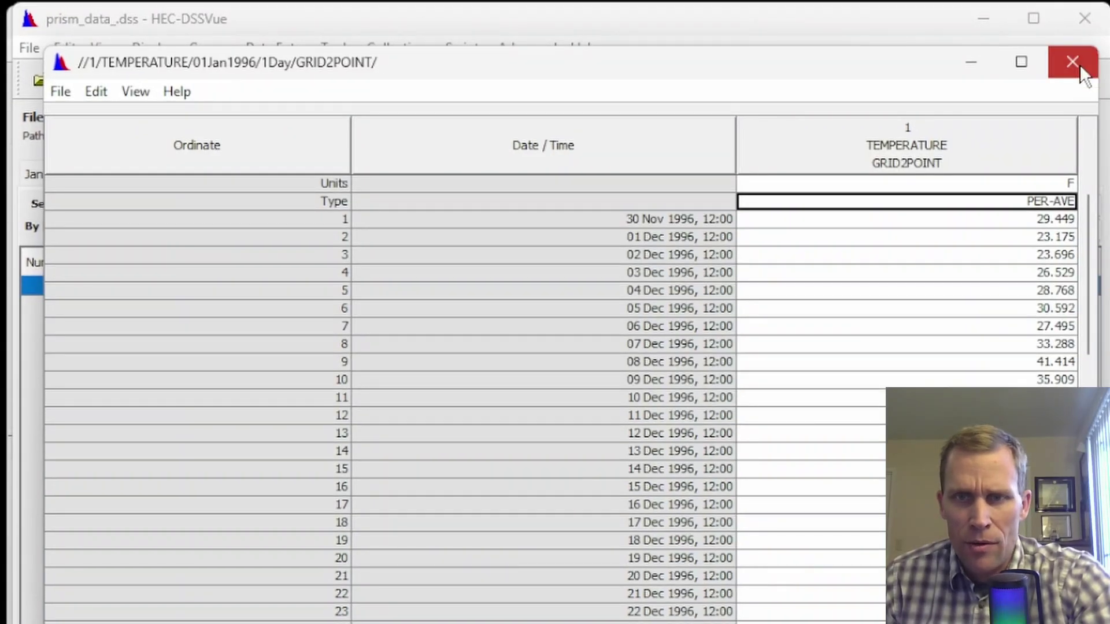
{"action": "left_click", "coordinate": [1079, 64]}
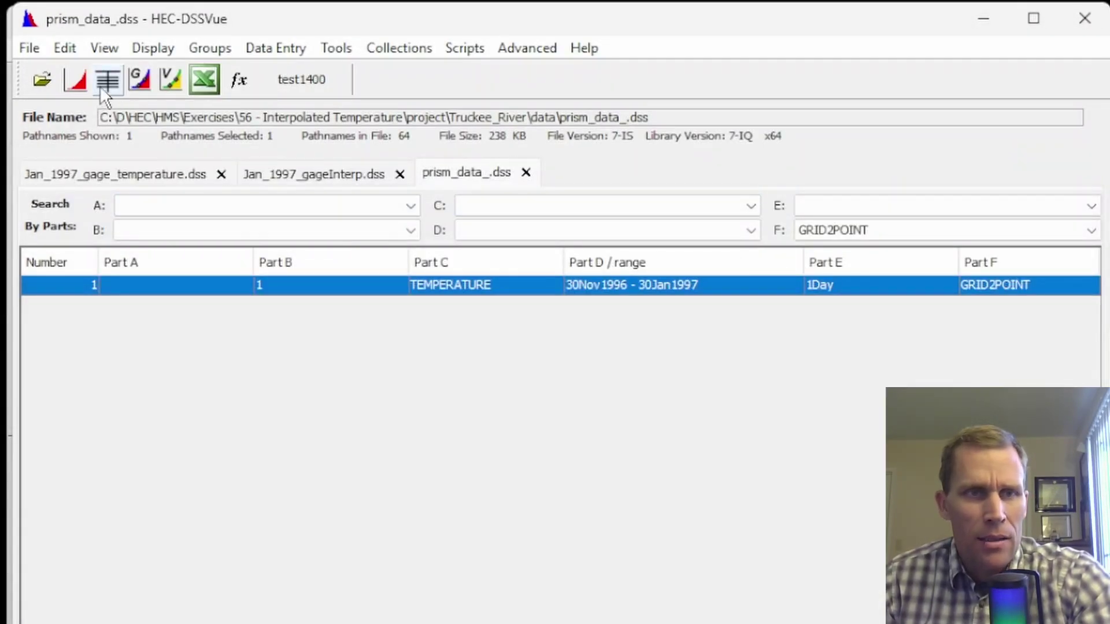
Plot the GRID2POINT temperature record again, examine how the daily values are drawn, and close the plot
{"action": "left_click", "coordinate": [81, 86]}
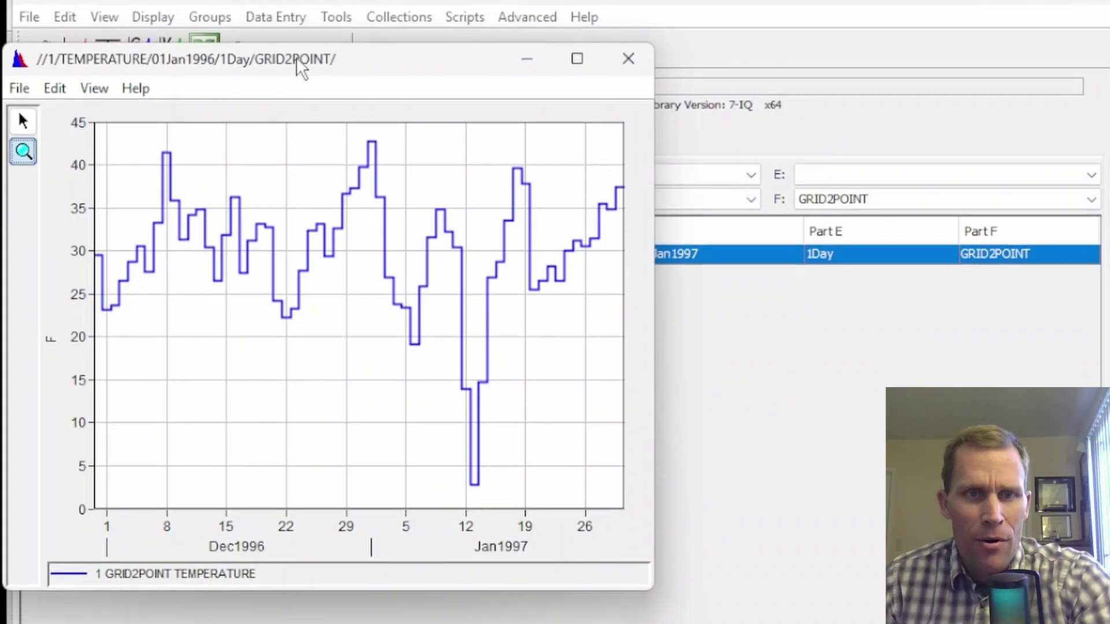
{"action": "left_click_drag", "start_coordinate": [298, 103], "coordinate": [384, 112]}
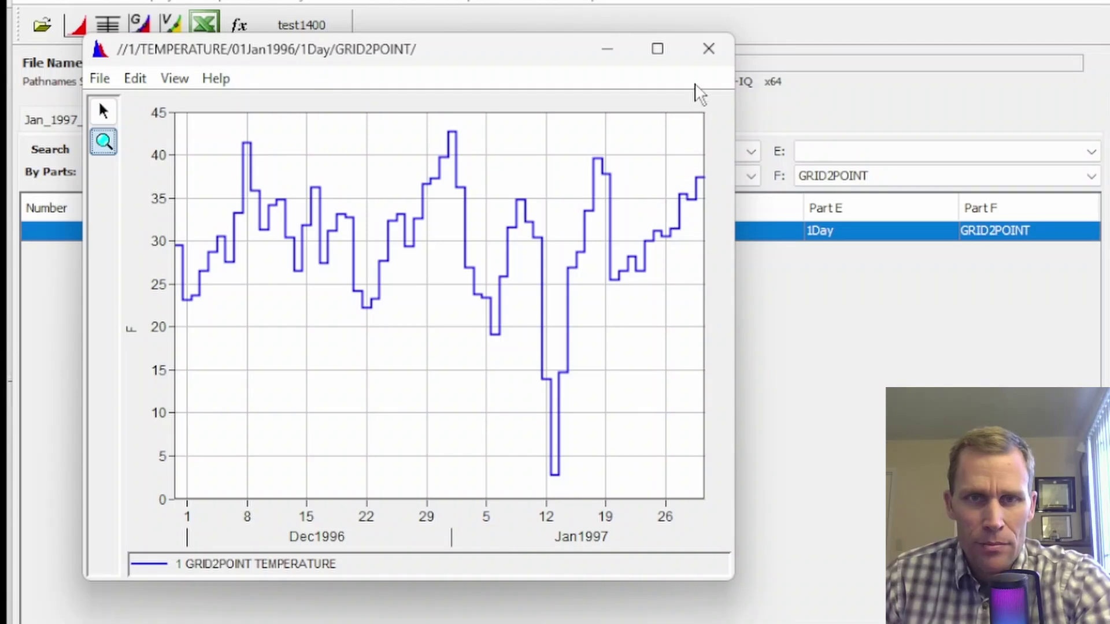
{"action": "left_click", "coordinate": [710, 53]}
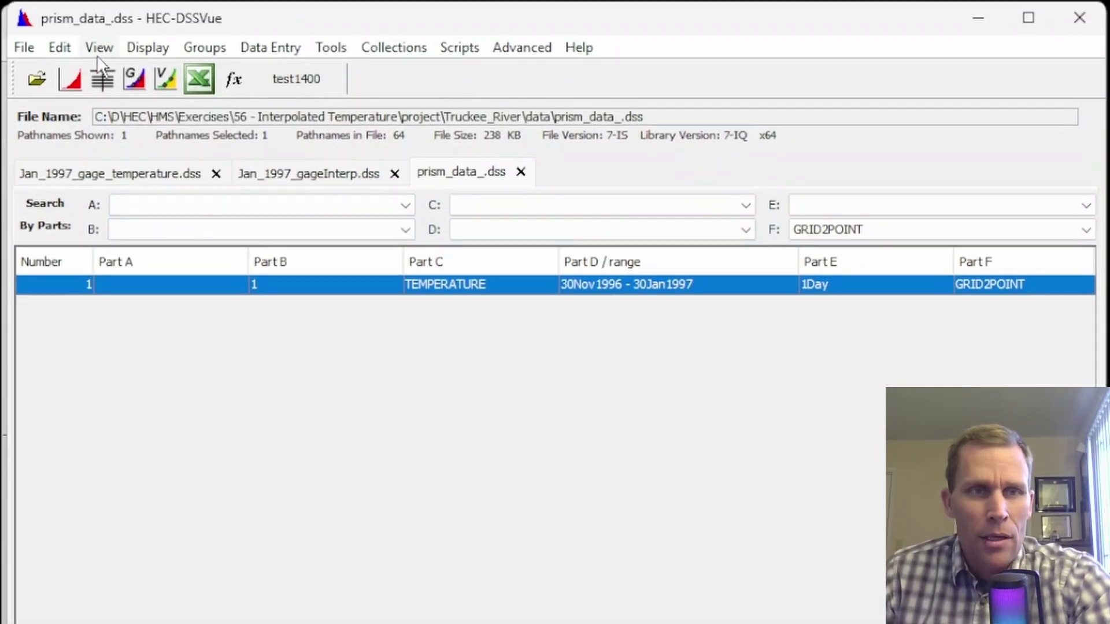
Open the simulation results file Jan_1997_gageInterp.dss from the Truckee_River project folder
{"action": "left_click", "coordinate": [38, 80]}
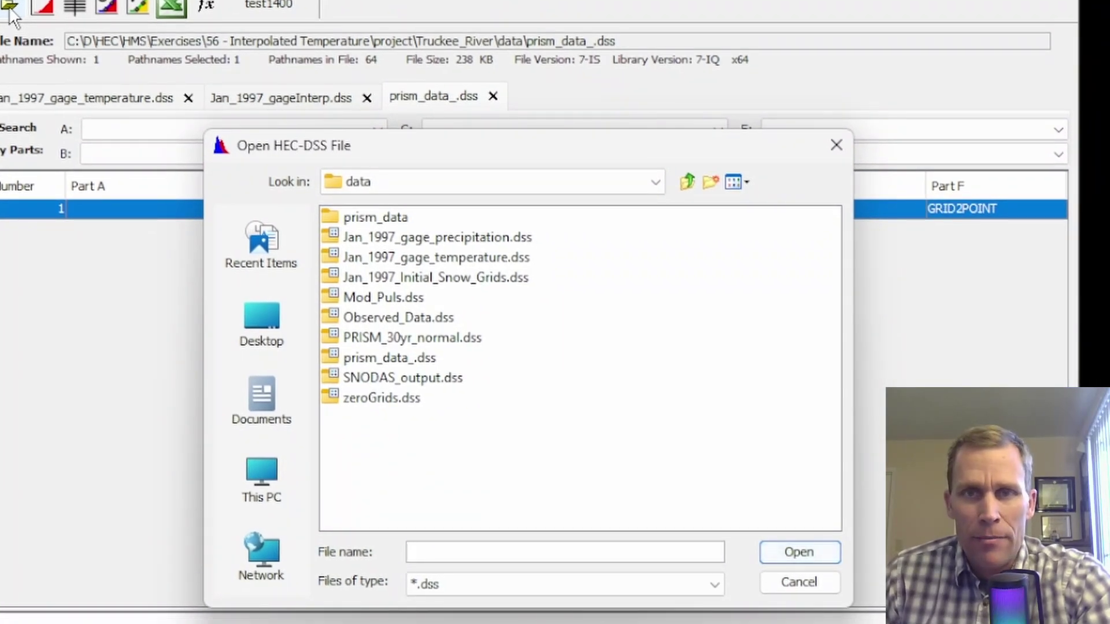
{"action": "left_click", "coordinate": [616, 182]}
{"action": "left_click", "coordinate": [365, 224]}
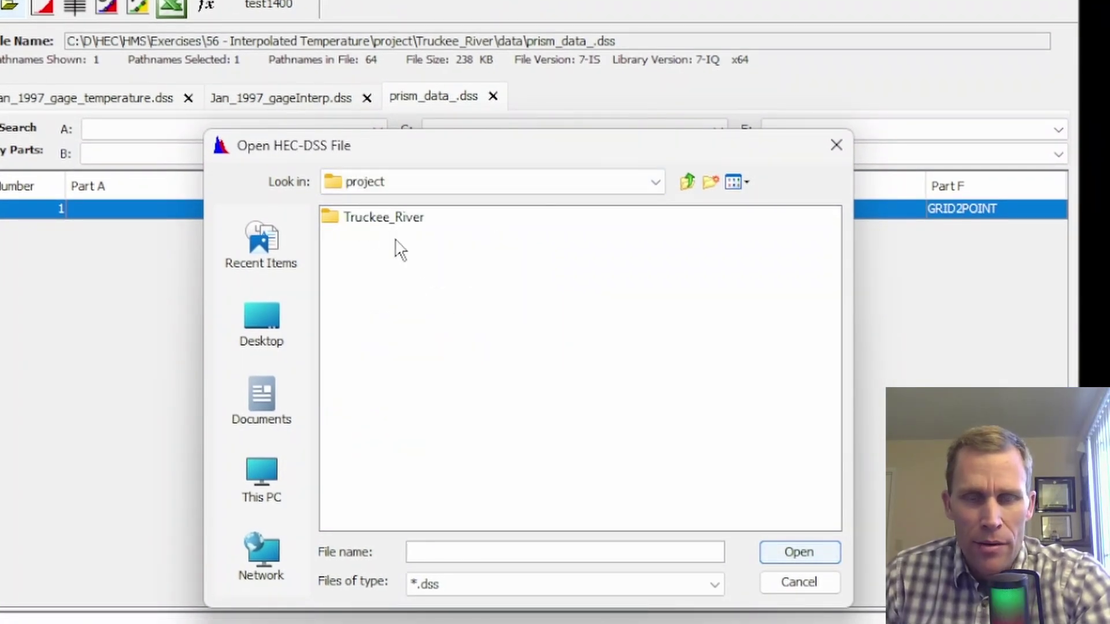
{"action": "double_click", "coordinate": [385, 220]}
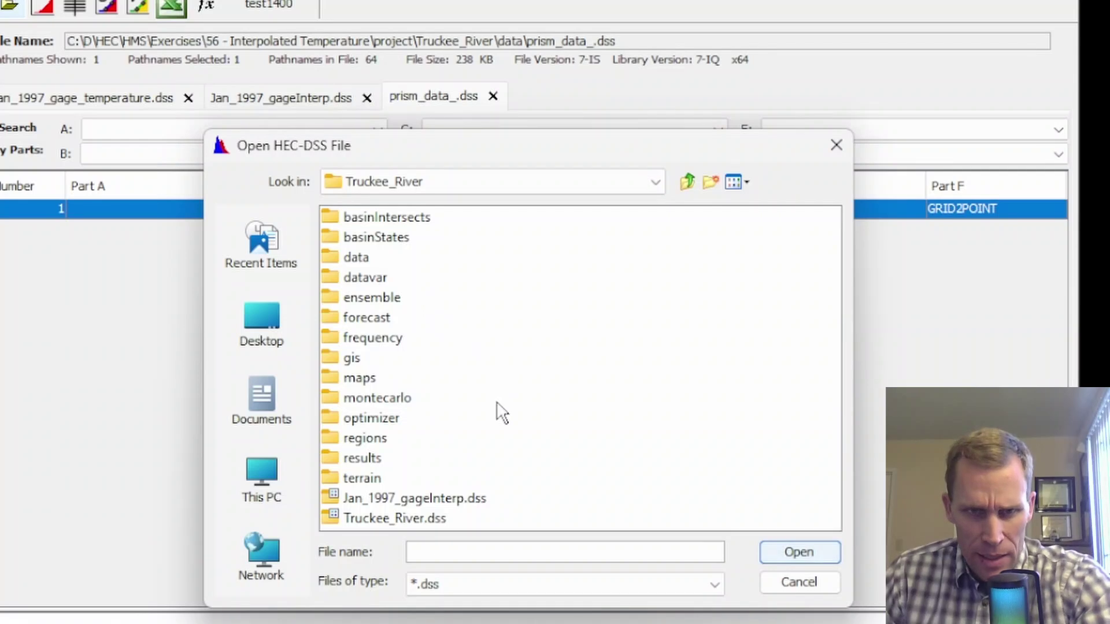
{"action": "left_click", "coordinate": [429, 499]}
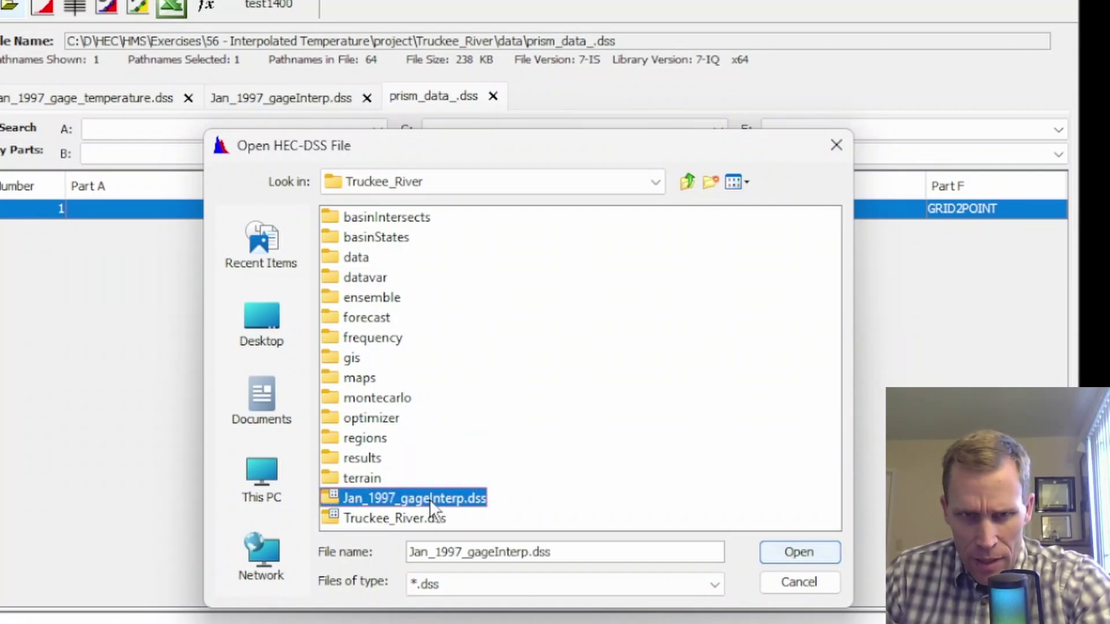
{"action": "left_click", "coordinate": [810, 552]}
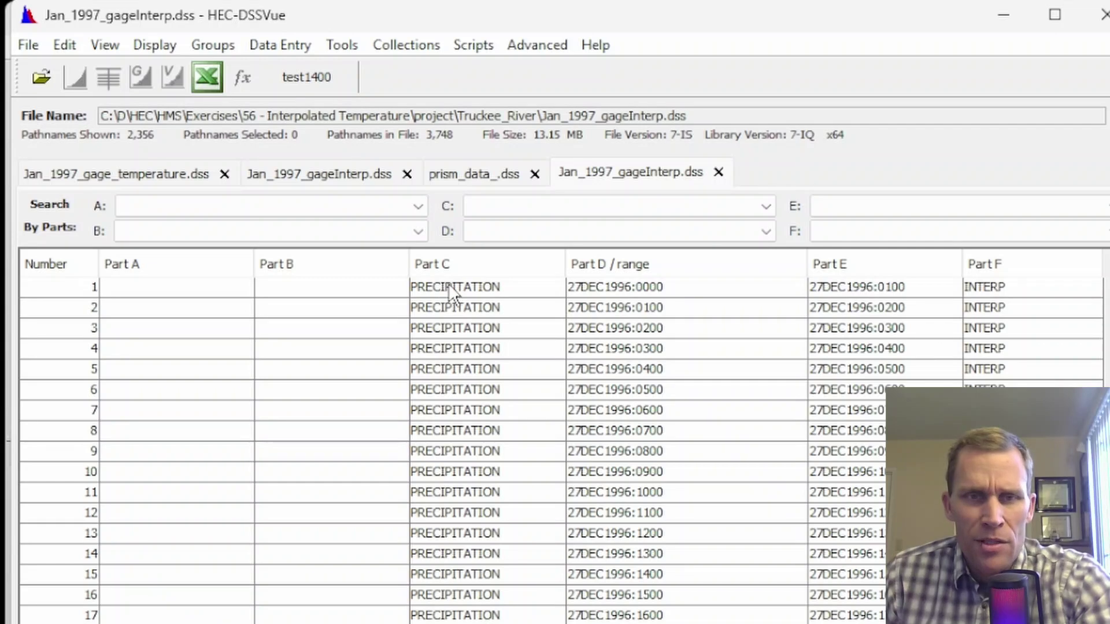
Filter the records by Part C TEMPERATURE, display the 26DEC1996:2400 INTERP grid, and close it
{"action": "left_click", "coordinate": [533, 205]}
{"action": "scroll", "coordinate": [533, 280], "scroll_direction": "down", "scroll_amount": 1}
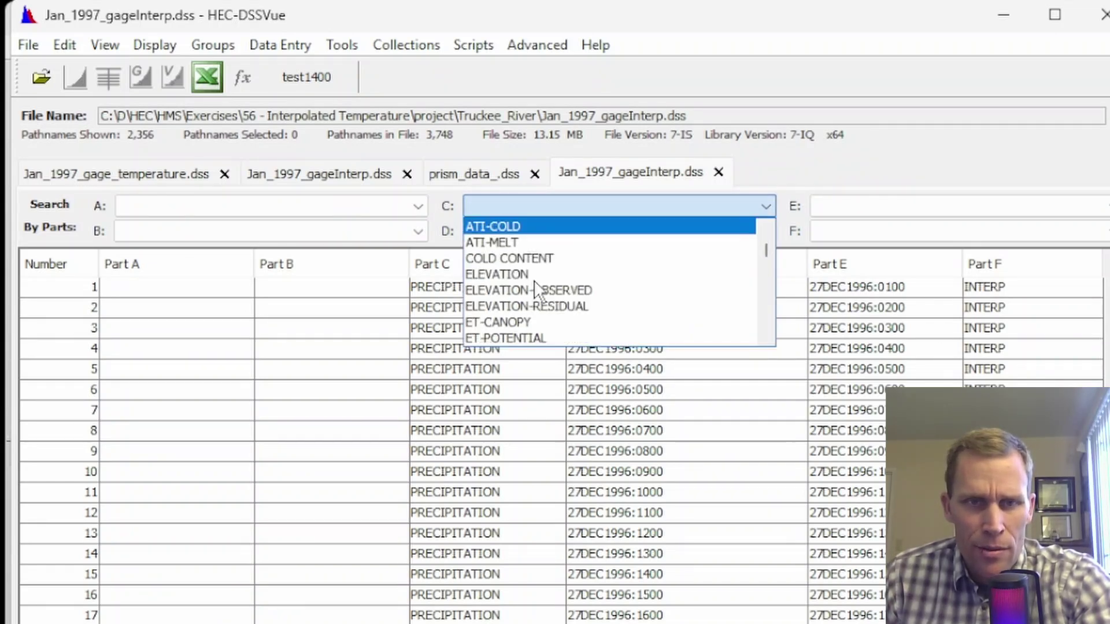
{"action": "scroll", "coordinate": [535, 282], "scroll_direction": "down", "scroll_amount": 8}
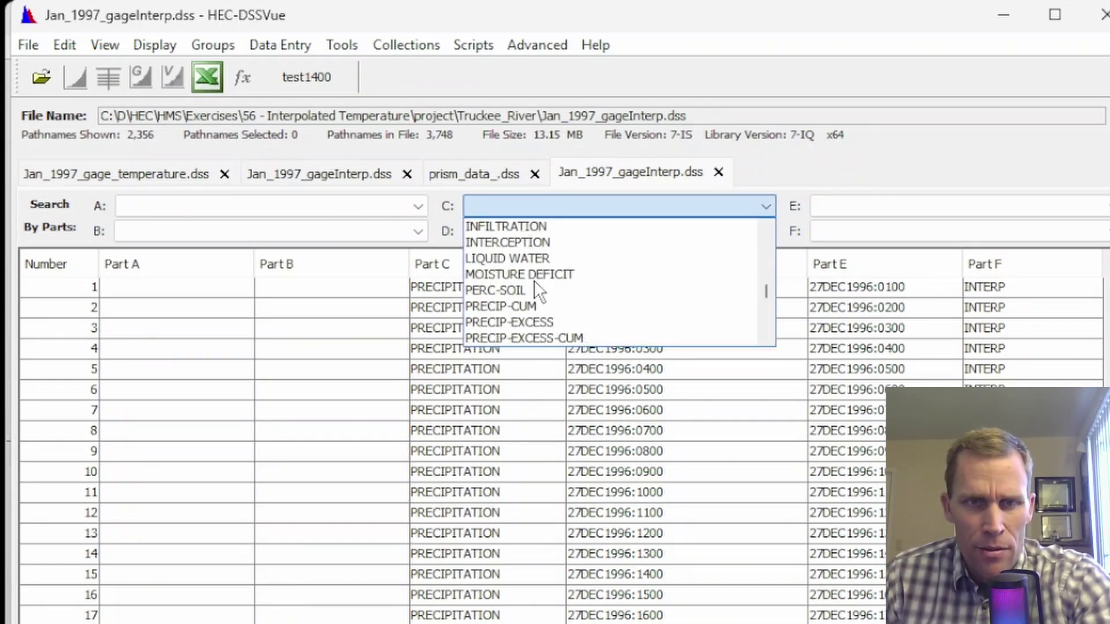
{"action": "scroll", "coordinate": [534, 286], "scroll_direction": "down", "scroll_amount": 5}
{"action": "left_click", "coordinate": [529, 275]}
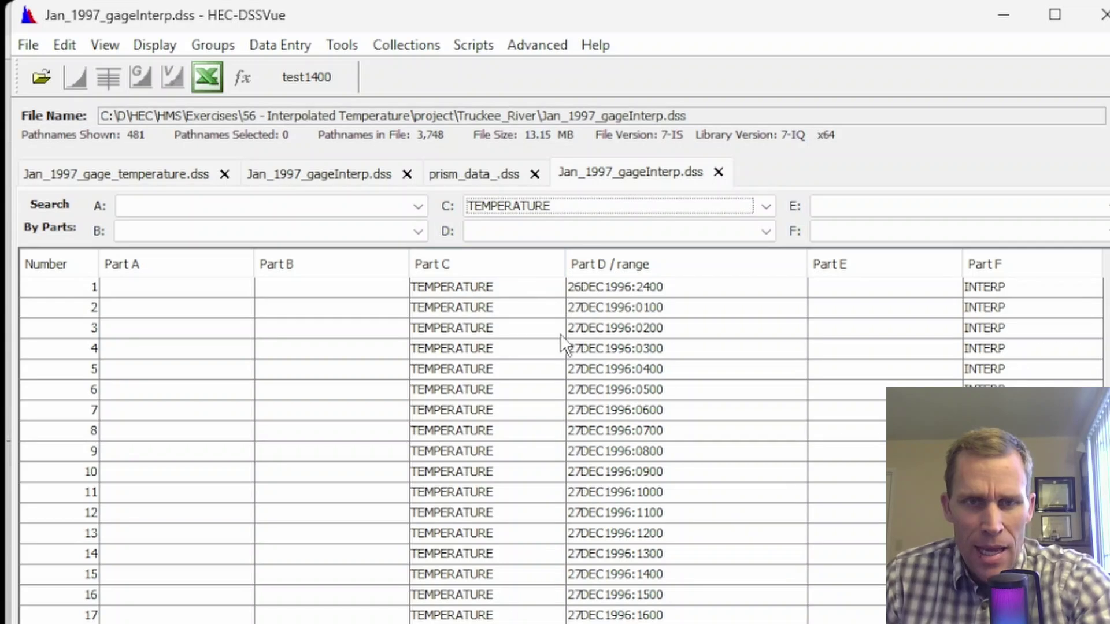
{"action": "left_click", "coordinate": [489, 287]}
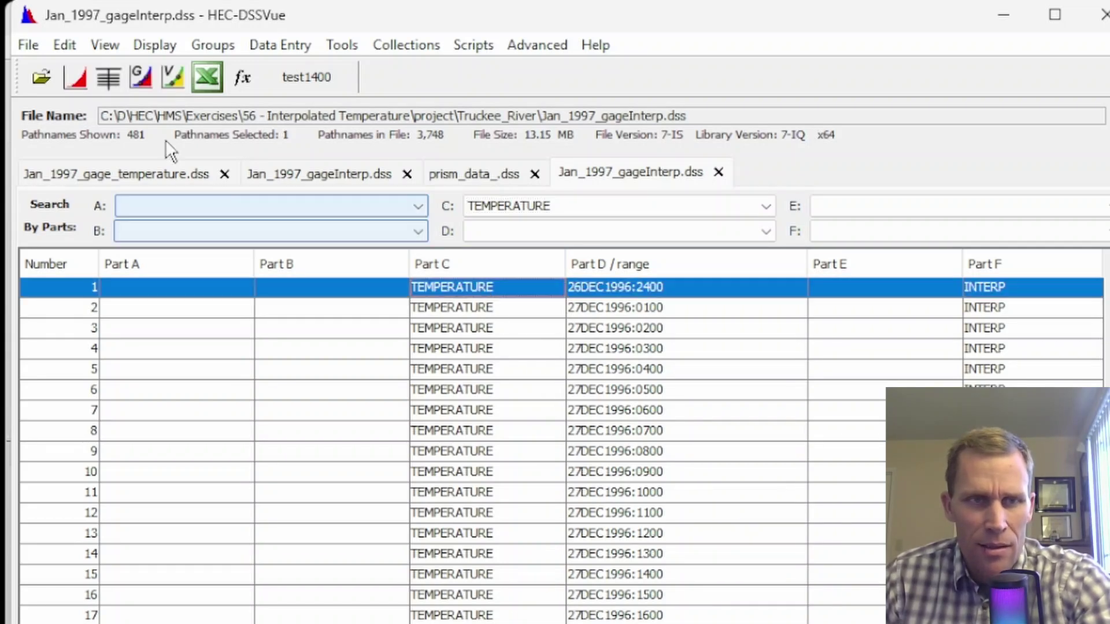
{"action": "left_click", "coordinate": [75, 77]}
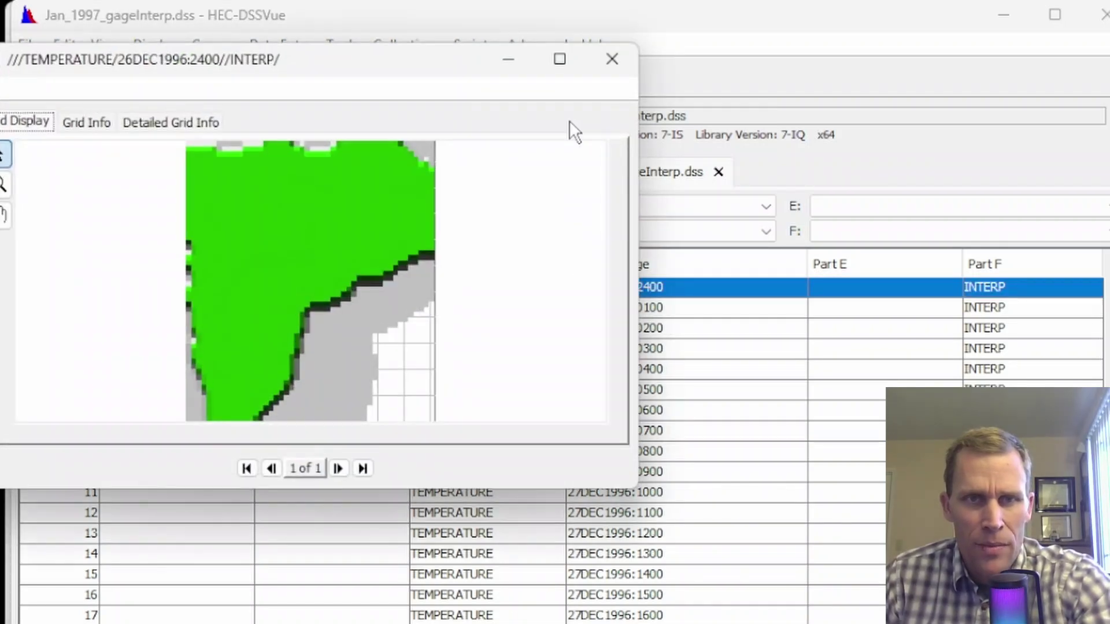
{"action": "left_click", "coordinate": [611, 60]}
Filter the records by Part C TEMPERATURE-AIR and Part B UpTruckeeRv_S10
{"action": "left_click", "coordinate": [525, 209]}
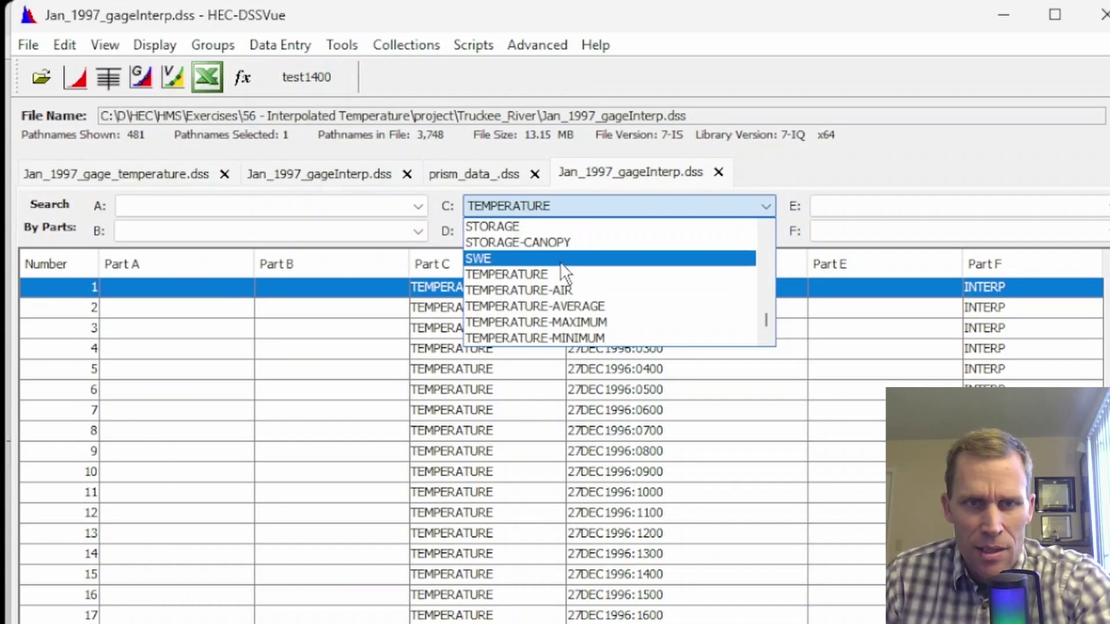
{"action": "left_click", "coordinate": [556, 289]}
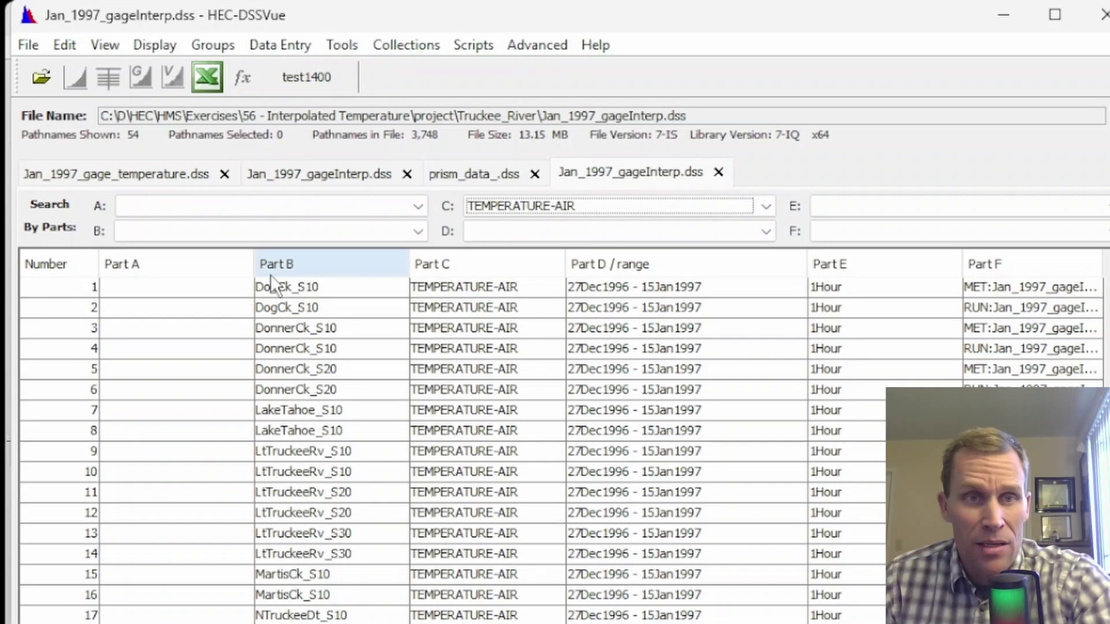
{"action": "left_click", "coordinate": [273, 231]}
{"action": "scroll", "coordinate": [268, 287], "scroll_direction": "down", "scroll_amount": 5}
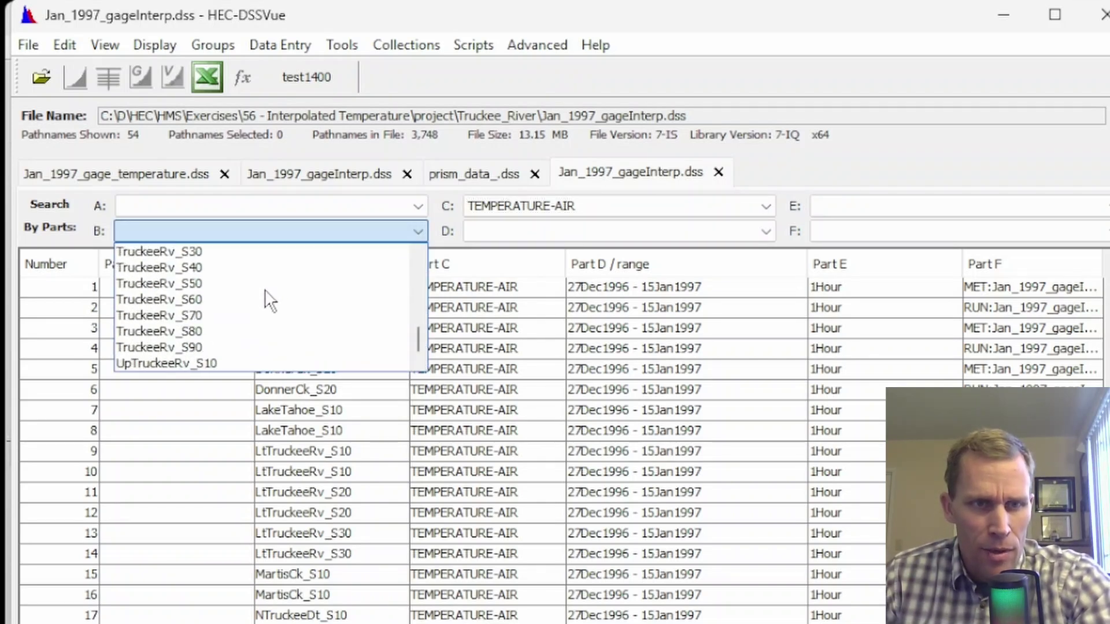
{"action": "left_click", "coordinate": [186, 364]}
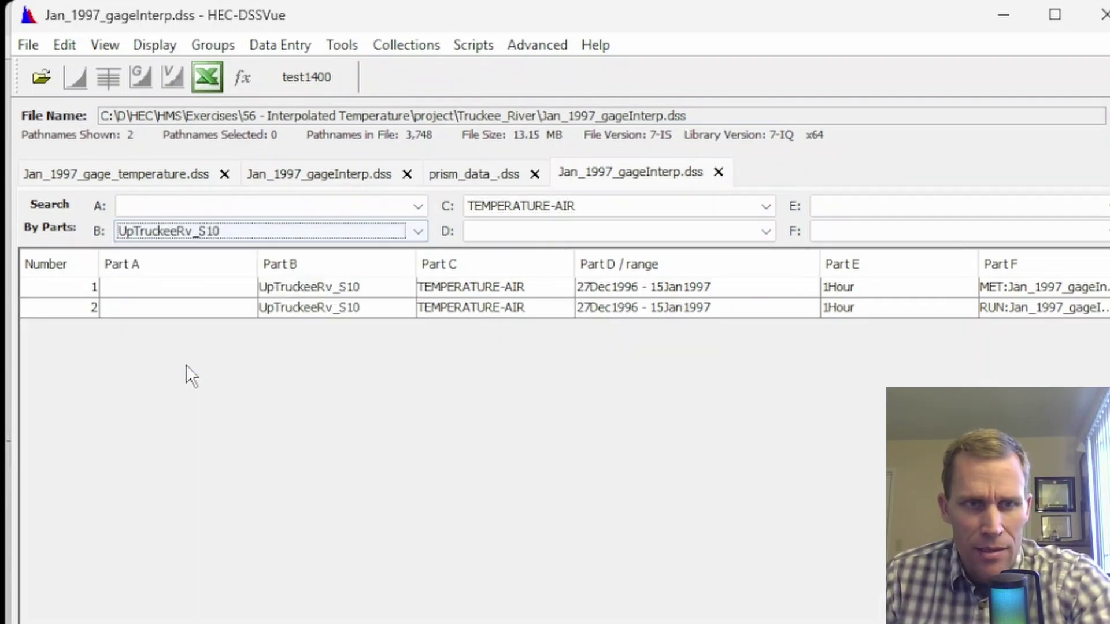
Tabulate both UpTruckeeRv_S10 air temperature records, compare the MET and RUN values, and close the table
{"action": "left_click", "coordinate": [470, 288]}
{"action": "left_click", "coordinate": [468, 308], "text": "shift"}
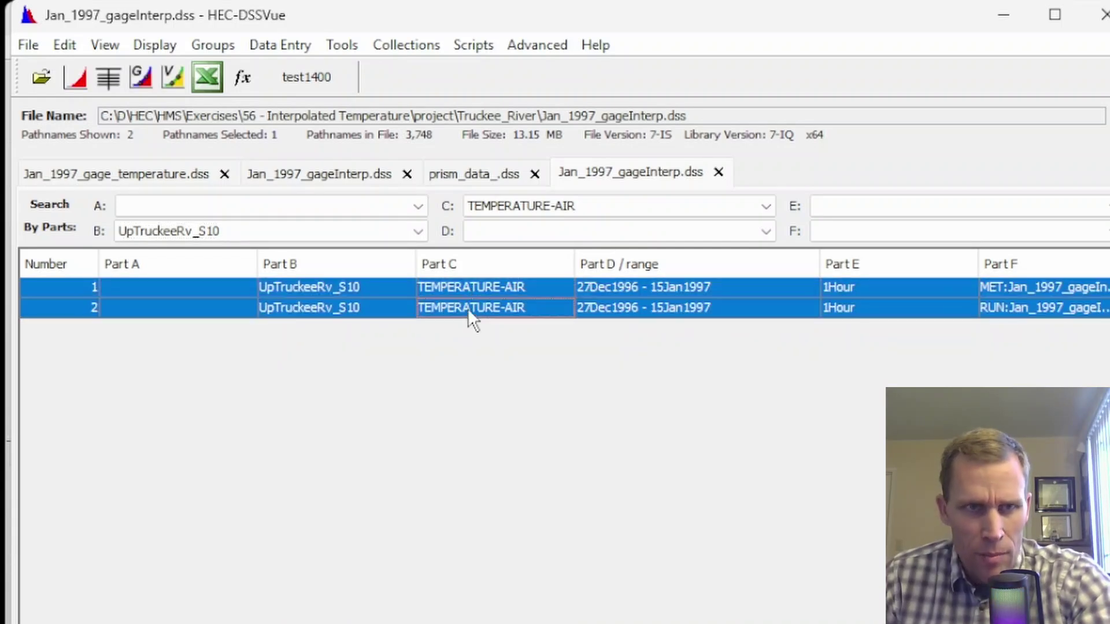
{"action": "left_click", "coordinate": [108, 79]}
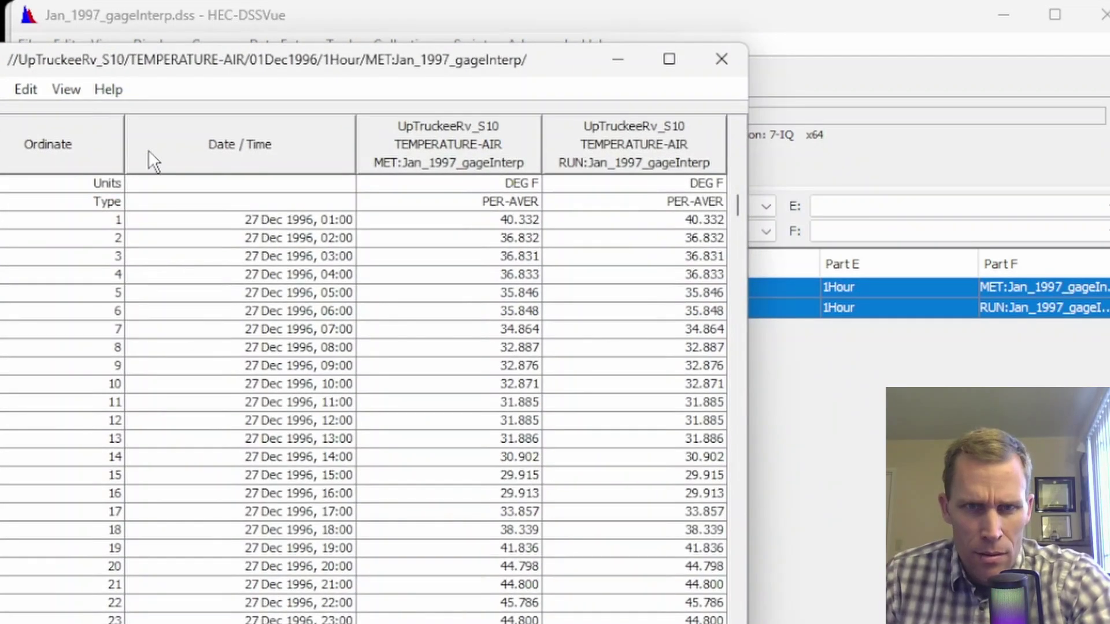
{"action": "left_click", "coordinate": [721, 60]}
Copy the UpTruckeeRv_S10 MET:Jan_1997_gageInterp air temperature record into prism_data_.dss in the Truckee_River data folder
{"action": "left_click", "coordinate": [339, 288]}
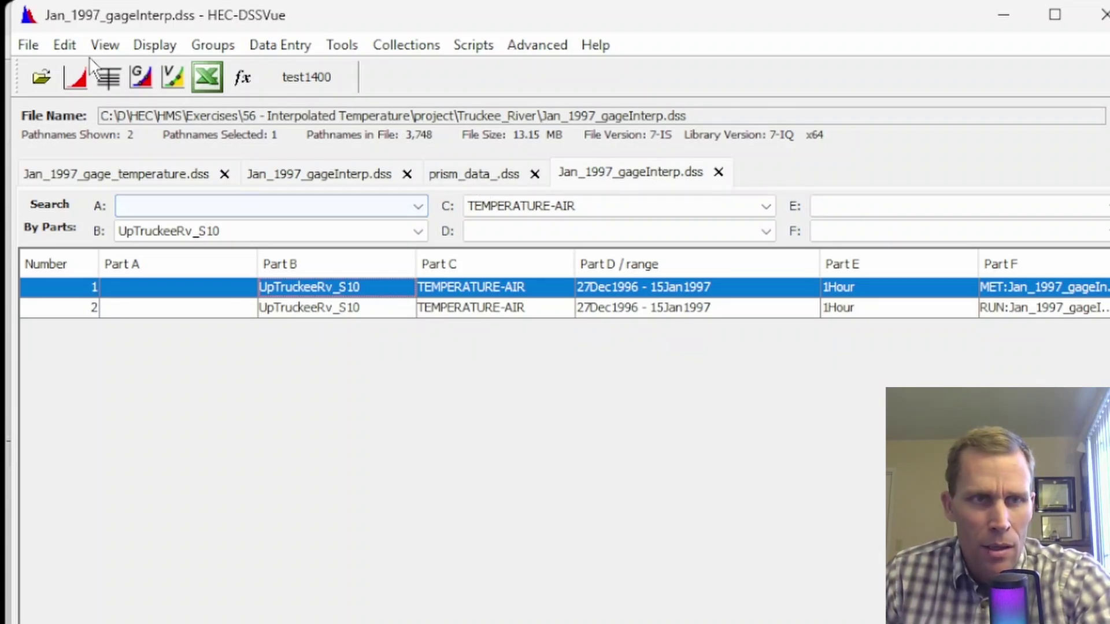
{"action": "left_click", "coordinate": [65, 46]}
{"action": "left_click", "coordinate": [120, 332]}
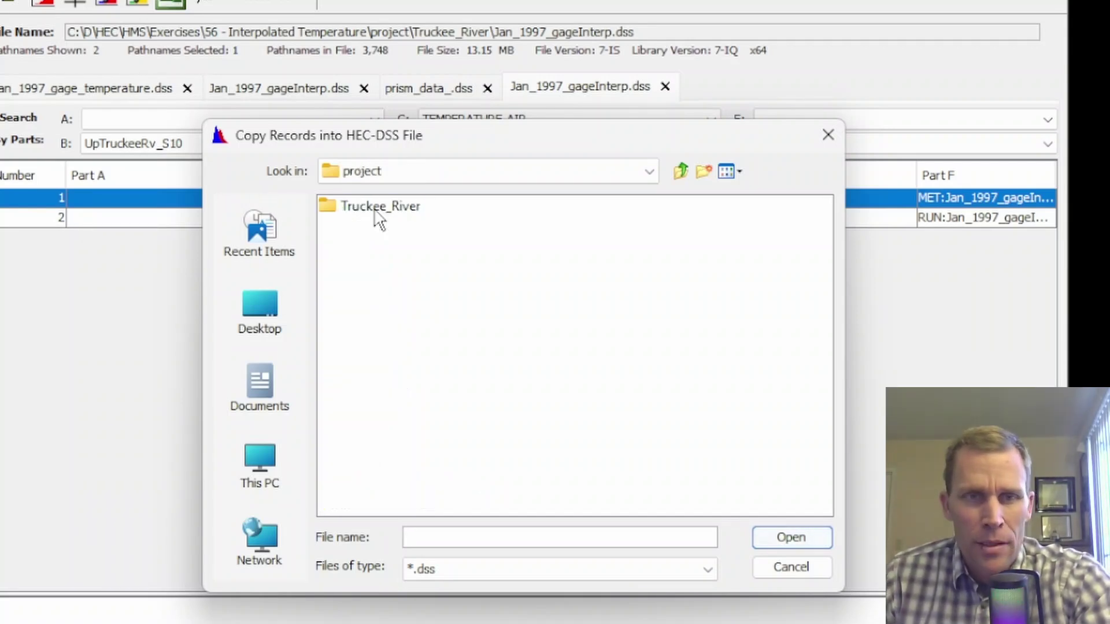
{"action": "double_click", "coordinate": [375, 209]}
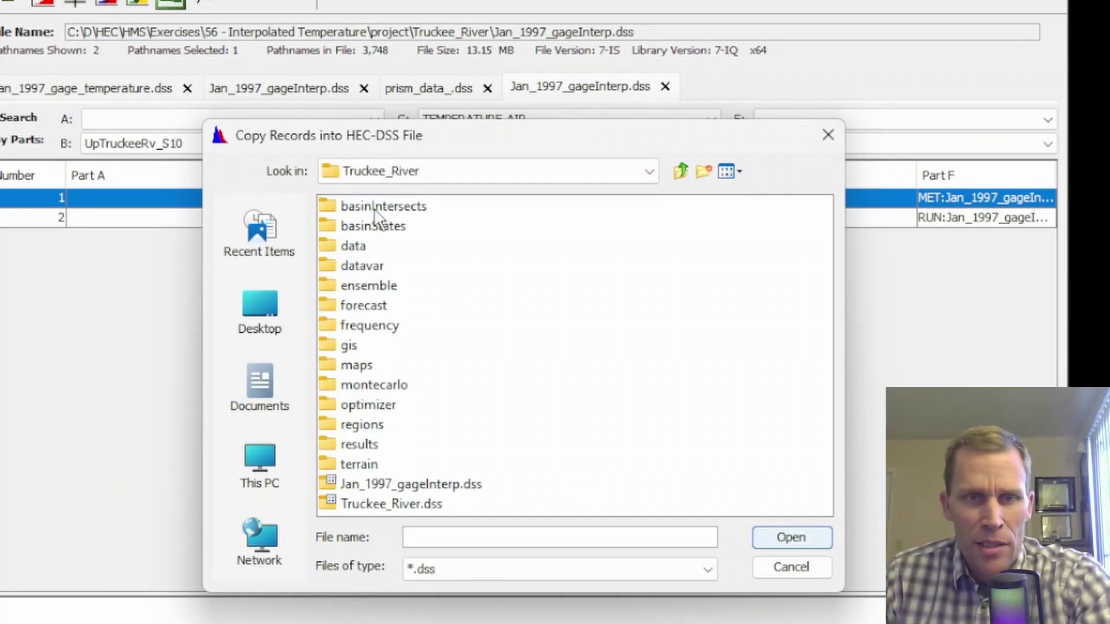
{"action": "double_click", "coordinate": [360, 249]}
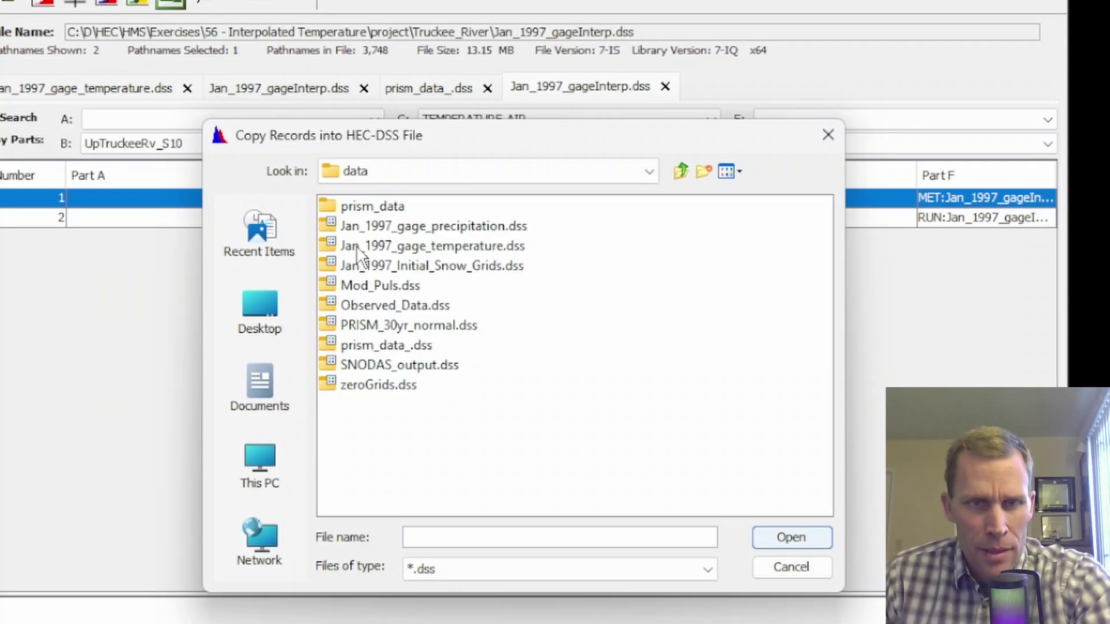
{"action": "left_click", "coordinate": [368, 345]}
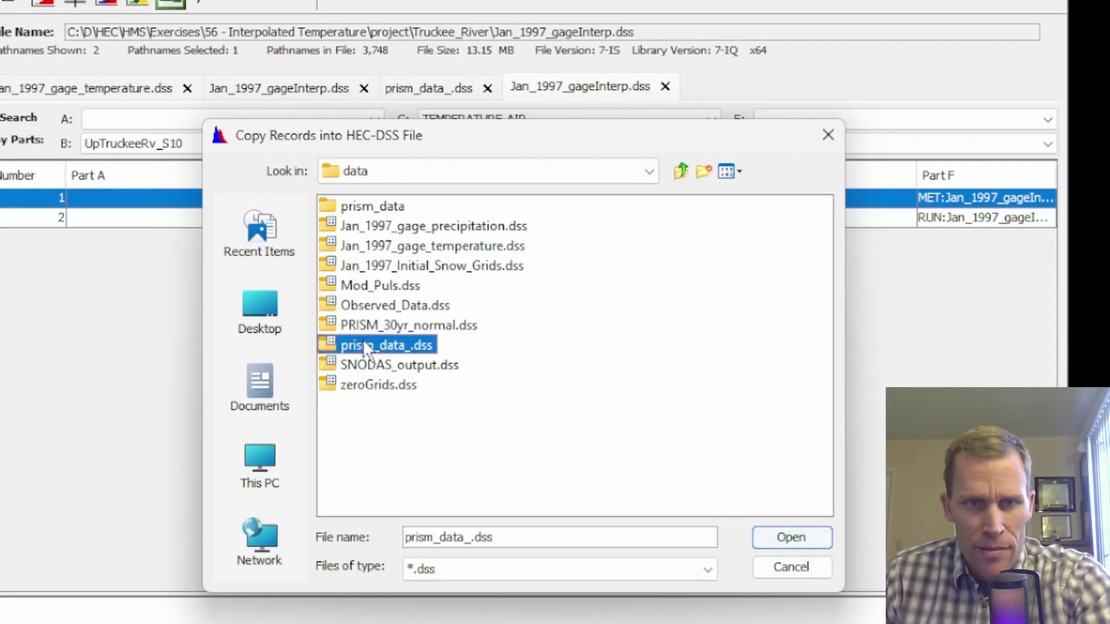
{"action": "left_click", "coordinate": [775, 533]}
{"action": "left_click", "coordinate": [758, 409]}
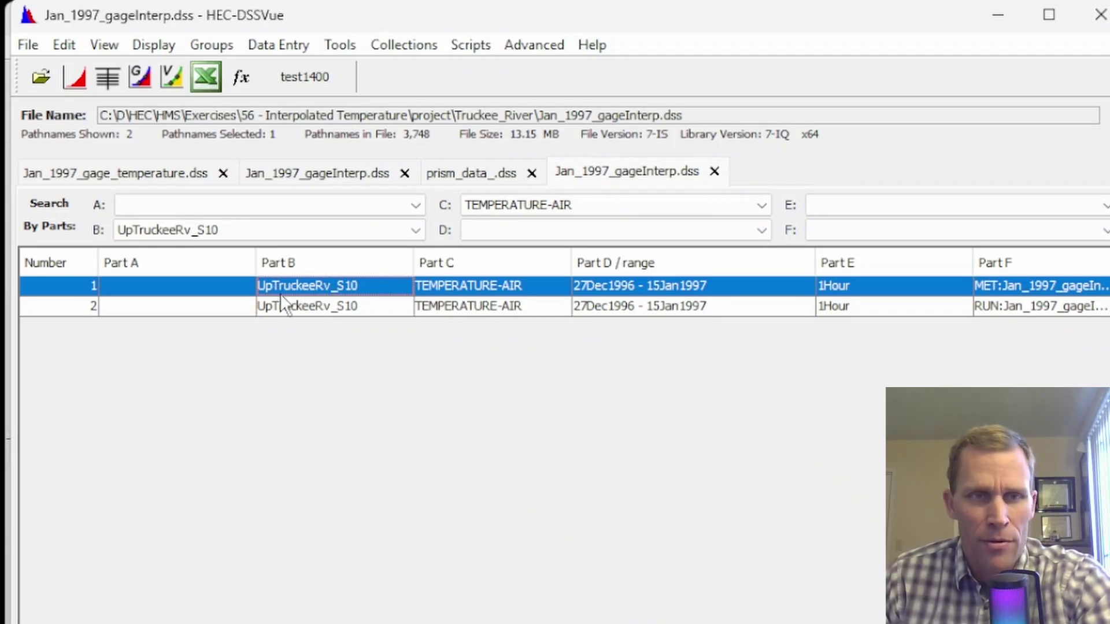
In prism_data_.dss, clear the Part F filter and filter the records by Part B UpTruckeeRv_S10
{"action": "left_click", "coordinate": [473, 173]}
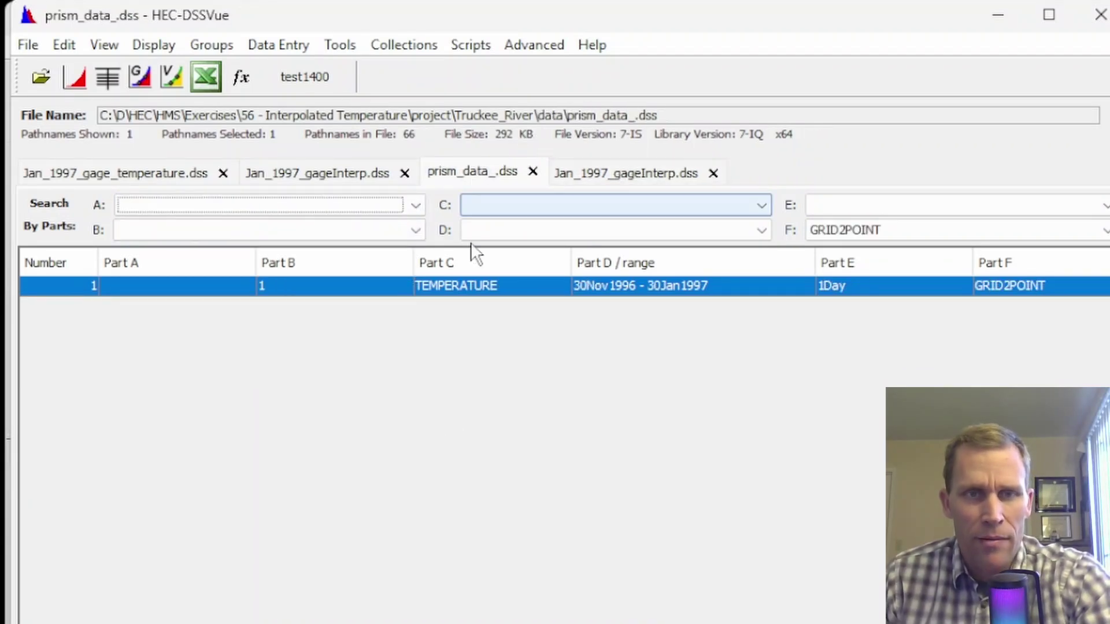
{"action": "left_click", "coordinate": [826, 232]}
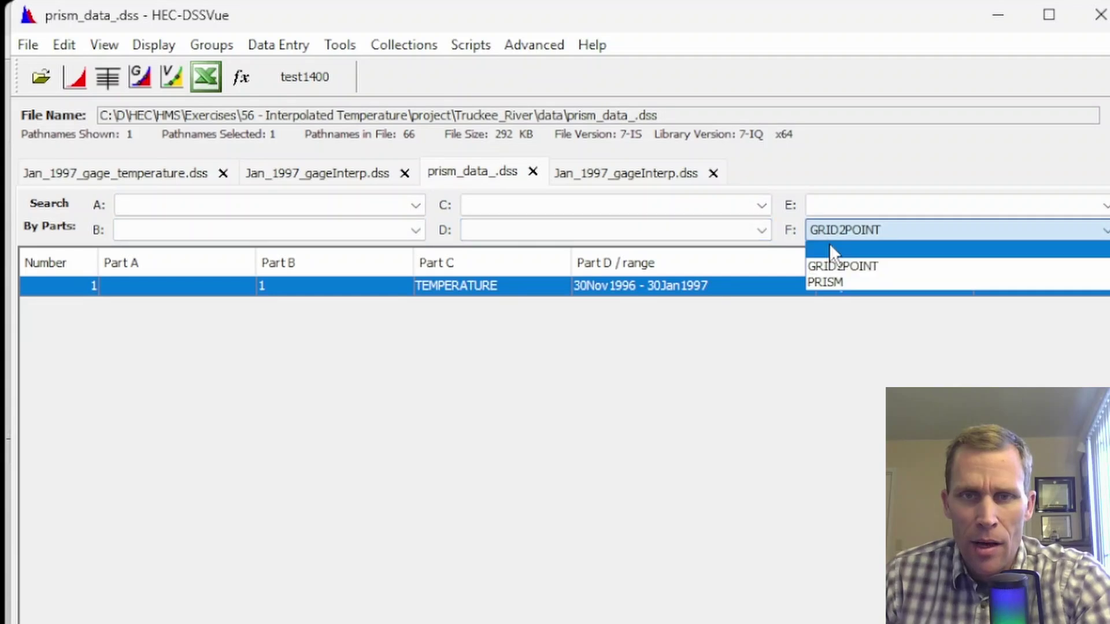
{"action": "left_click", "coordinate": [831, 251]}
{"action": "left_click", "coordinate": [103, 52]}
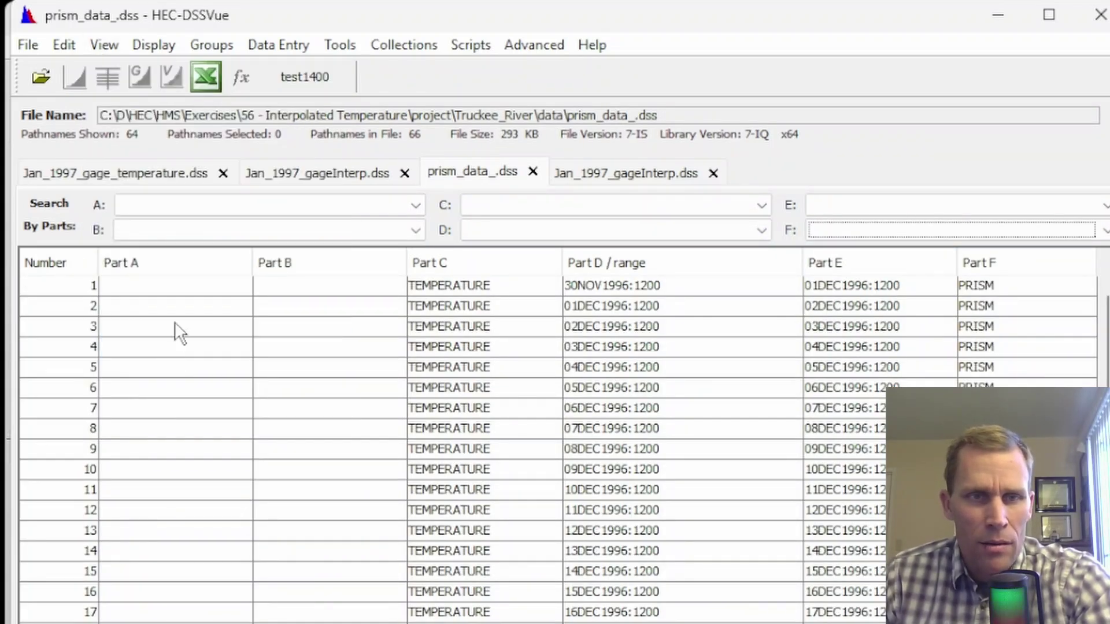
{"action": "left_click", "coordinate": [231, 232]}
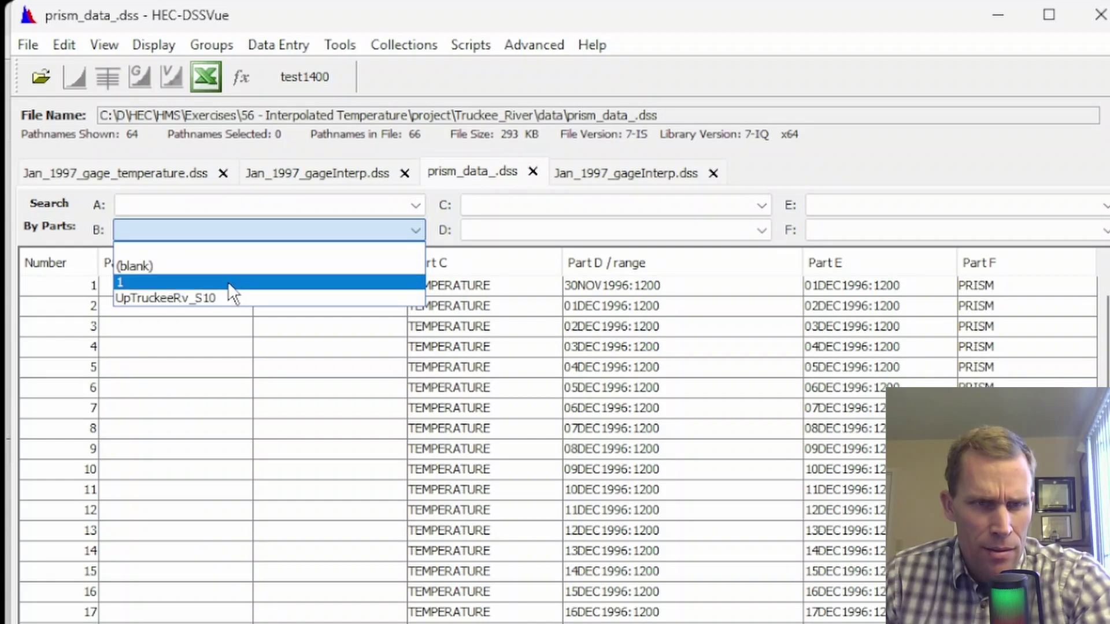
{"action": "left_click", "coordinate": [229, 298]}
Copy the Part B name UpTruckeeRv_S10 from the air temperature record's rename dialog, leaving the record unrenamed
{"action": "right_click", "coordinate": [298, 286]}
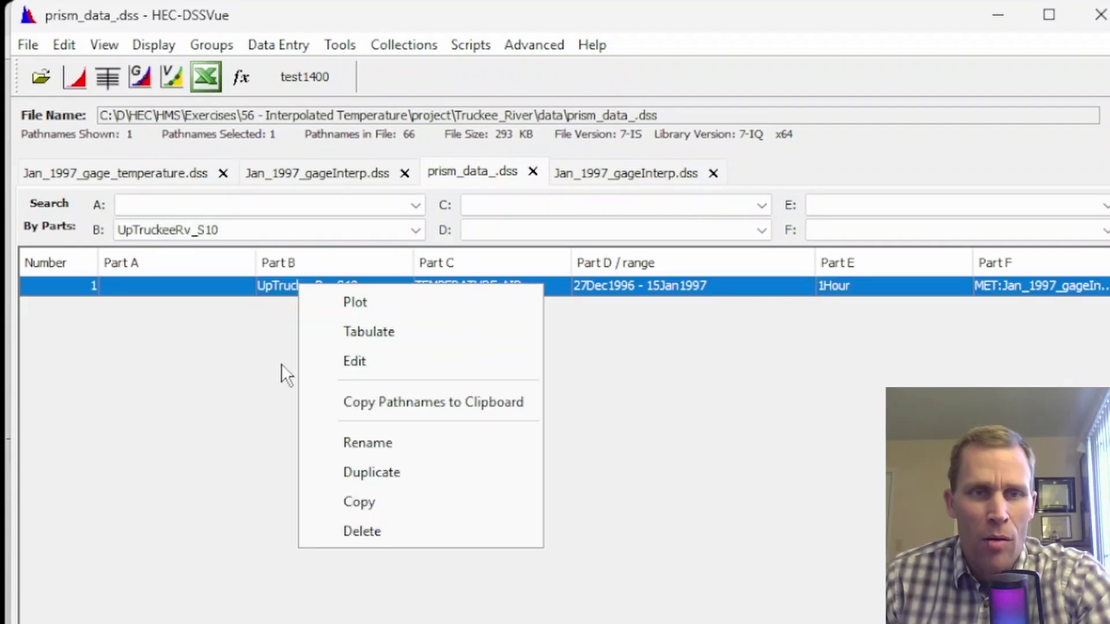
{"action": "left_click", "coordinate": [288, 318]}
{"action": "right_click", "coordinate": [296, 287]}
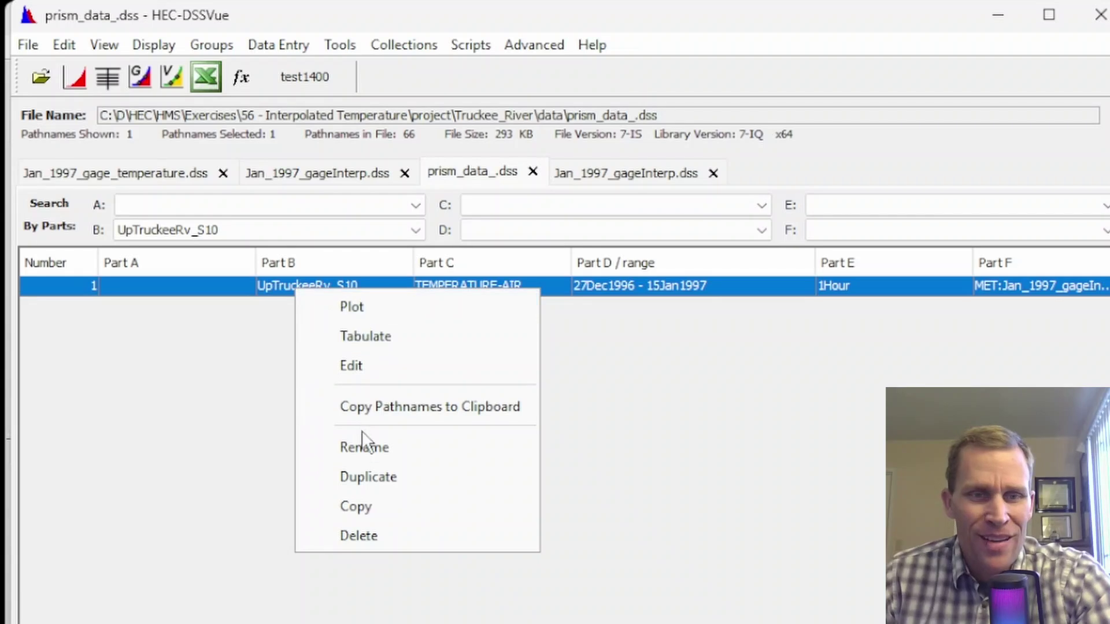
{"action": "left_click", "coordinate": [367, 449]}
{"action": "left_click_drag", "start_coordinate": [376, 497], "coordinate": [215, 507]}
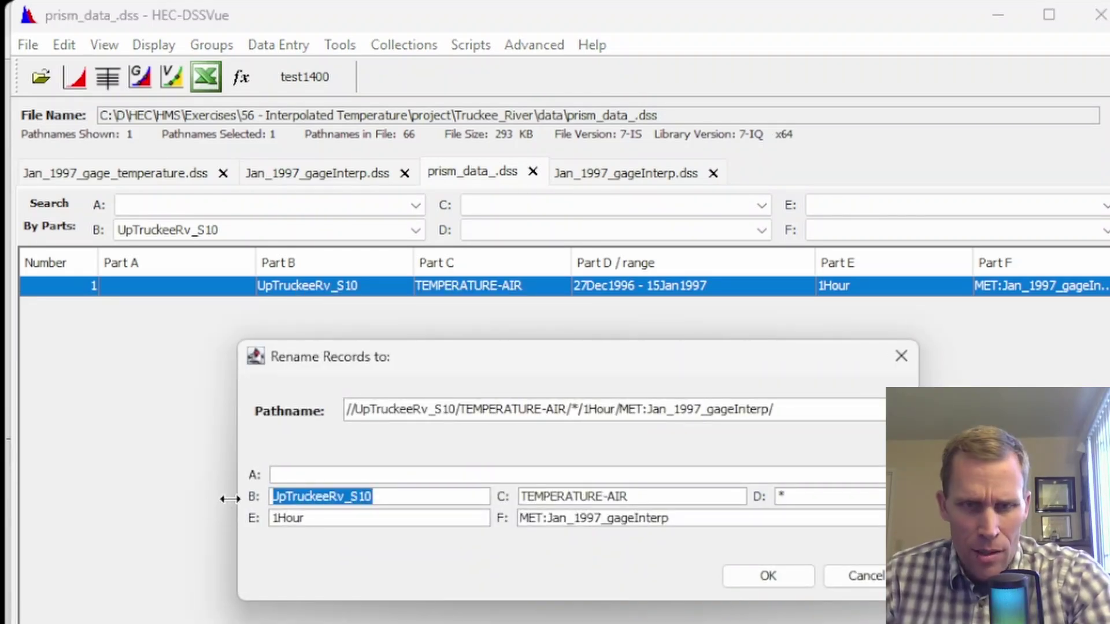
{"action": "left_click", "coordinate": [840, 577]}
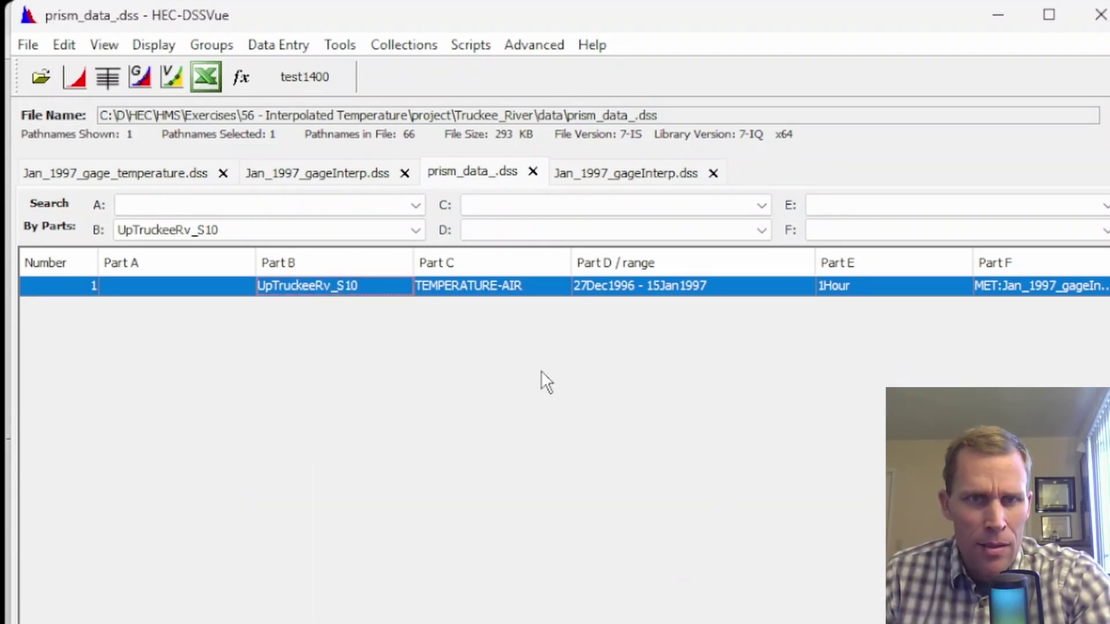
Clear the Part B filter, filter the records by Part F GRID2POINT, and select the daily temperature record
{"action": "left_click", "coordinate": [376, 231]}
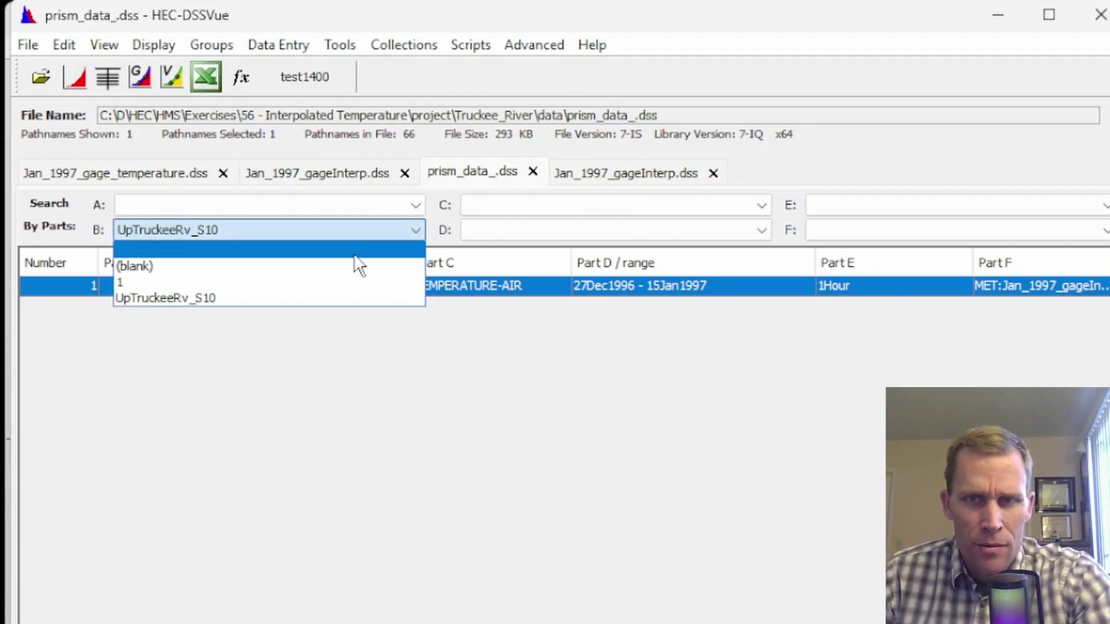
{"action": "left_click", "coordinate": [359, 249]}
{"action": "left_click", "coordinate": [827, 231]}
{"action": "left_click", "coordinate": [833, 266]}
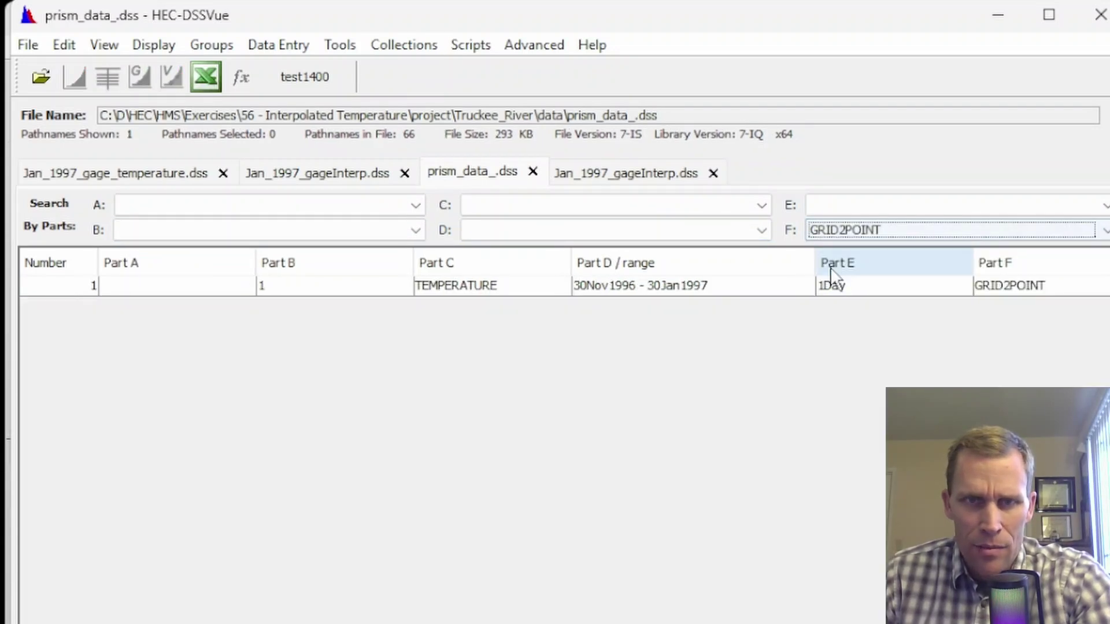
{"action": "left_click", "coordinate": [263, 284]}
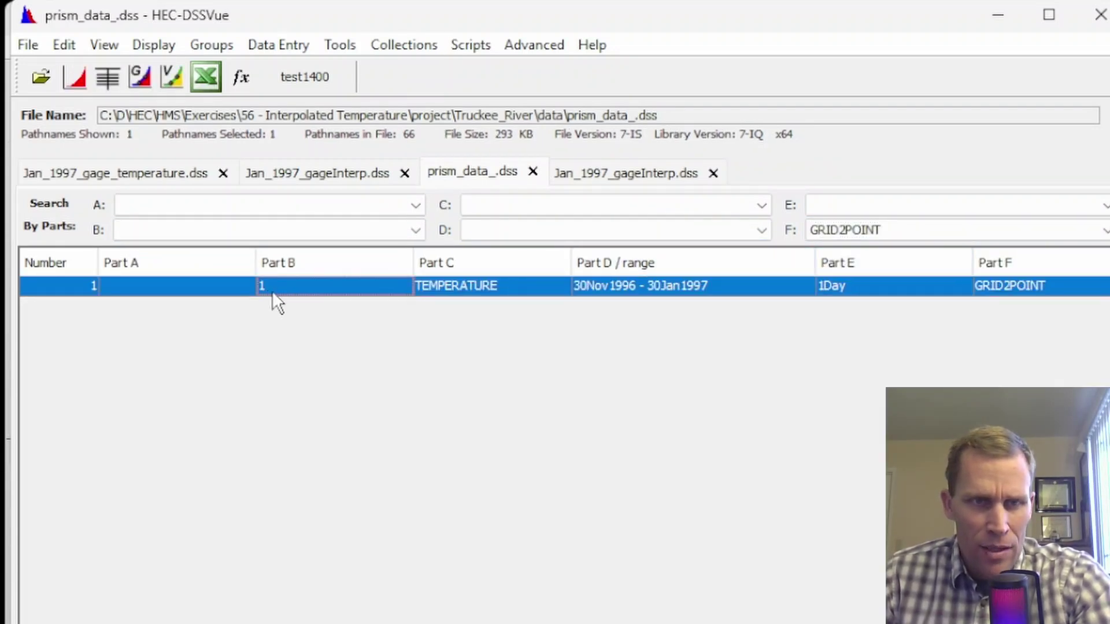
Rename Part B of the GRID2POINT temperature record to UpTruckeeRv_S10
{"action": "right_click", "coordinate": [272, 290]}
{"action": "left_click", "coordinate": [354, 450]}
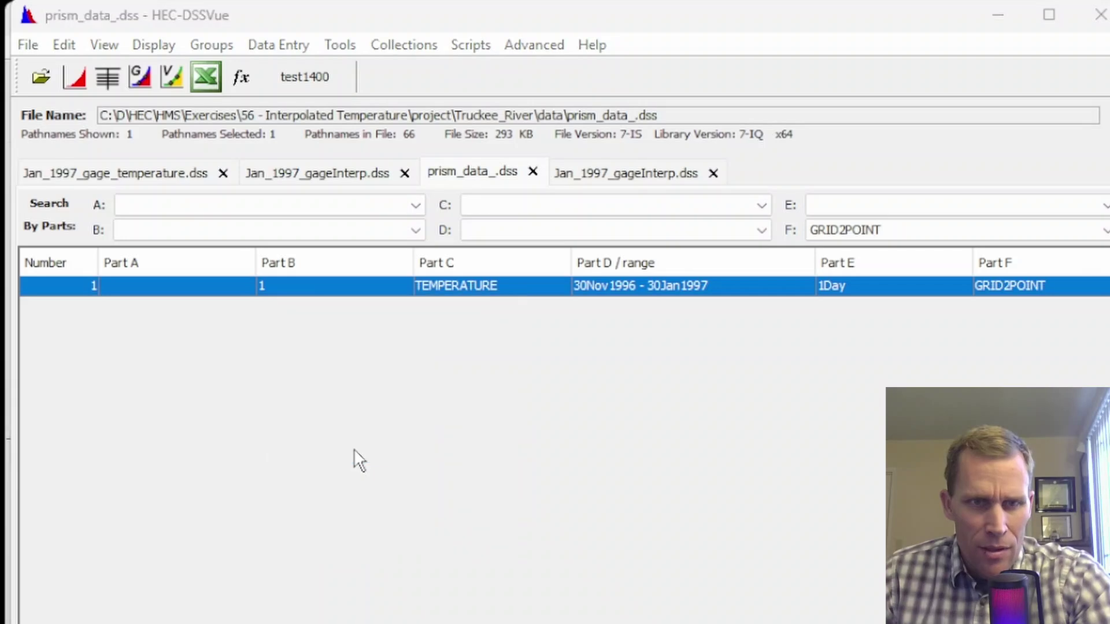
{"action": "left_click", "coordinate": [330, 496]}
{"action": "left_click_drag", "start_coordinate": [330, 496], "coordinate": [228, 498]}
{"action": "key", "text": "ctrl+v"}
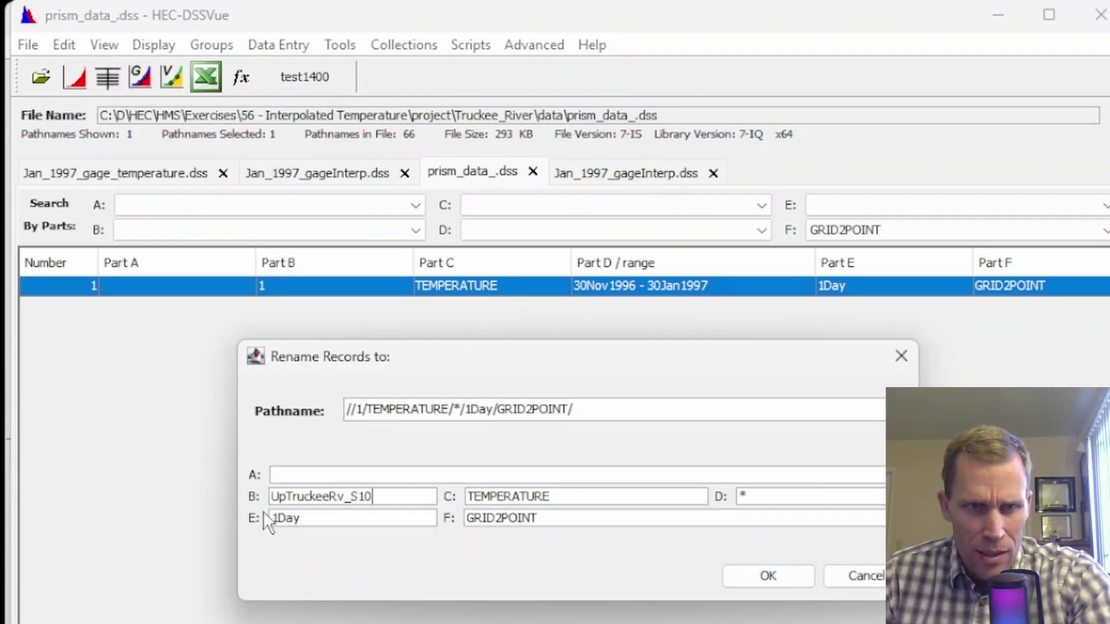
{"action": "left_click", "coordinate": [762, 573]}
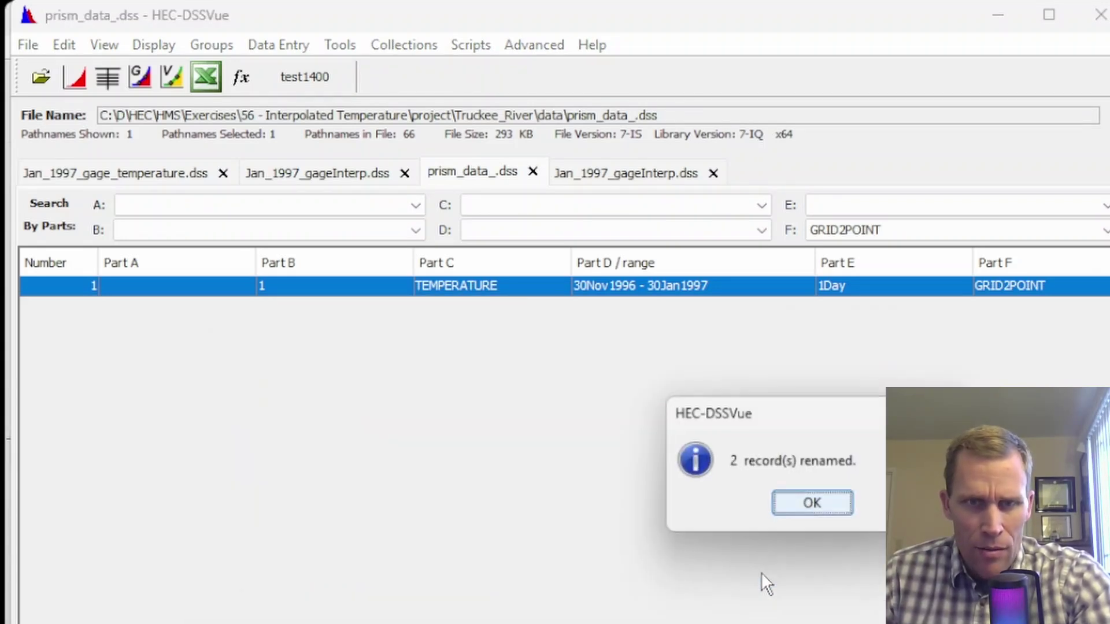
{"action": "left_click", "coordinate": [799, 508]}
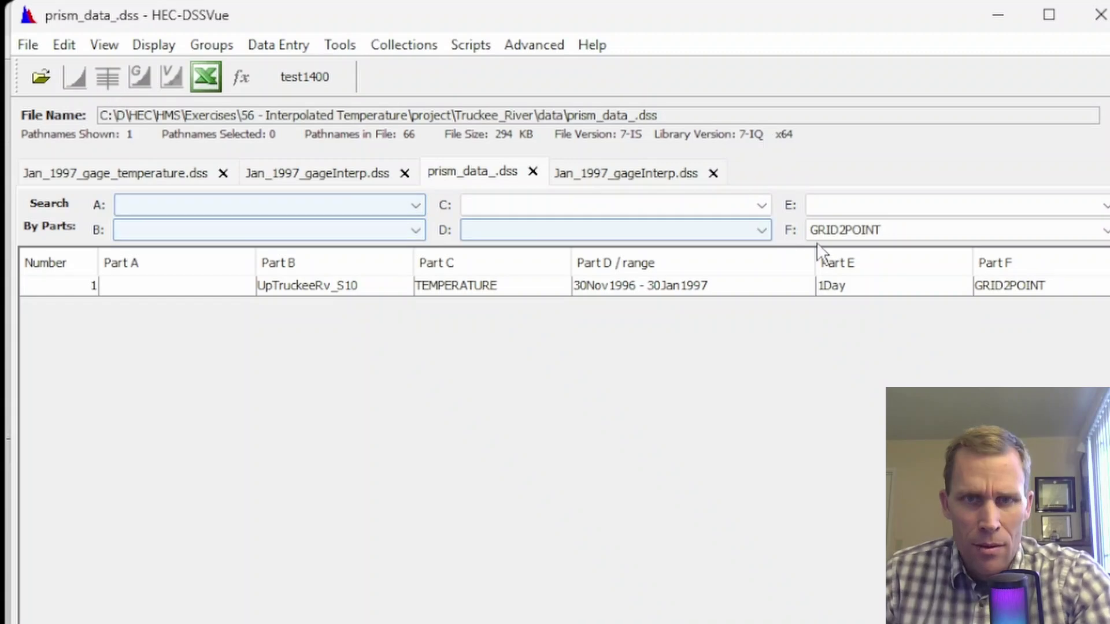
Remove the GRID2POINT filter from Part F and filter the records by Part B UpTruckeeRv_S10
{"action": "left_click", "coordinate": [827, 229]}
{"action": "left_click", "coordinate": [831, 250]}
{"action": "left_click", "coordinate": [307, 229]}
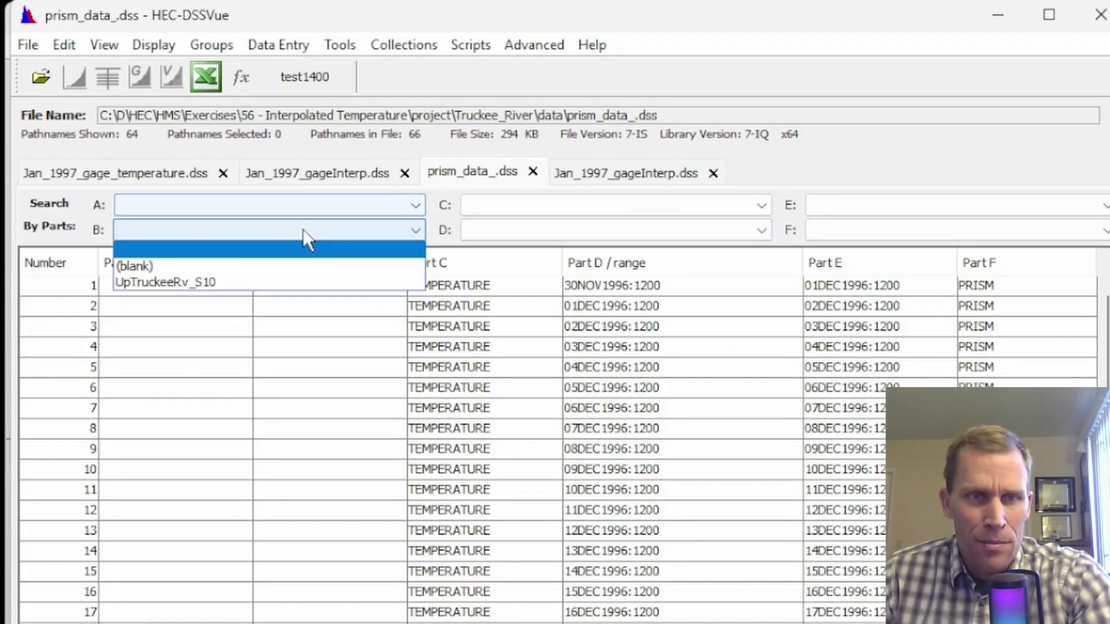
{"action": "left_click", "coordinate": [251, 283]}
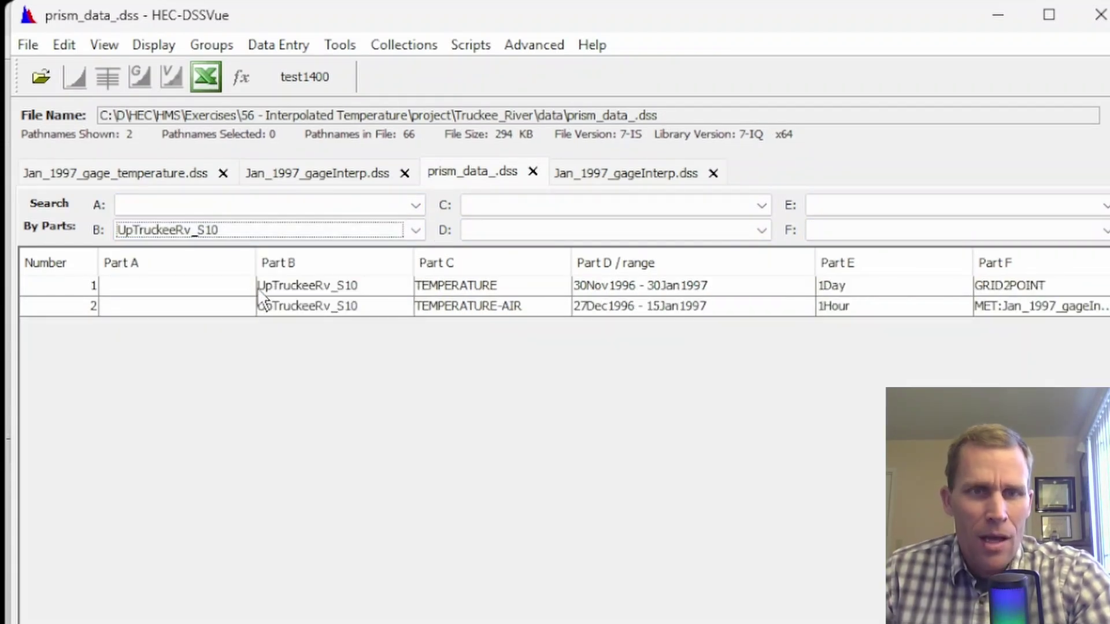
Plot the GRID2POINT and MET:Jan_1997_gageInterp temperature records together, zoomed to the period from late December 1996 past mid-January 1997
{"action": "left_click", "coordinate": [447, 284]}
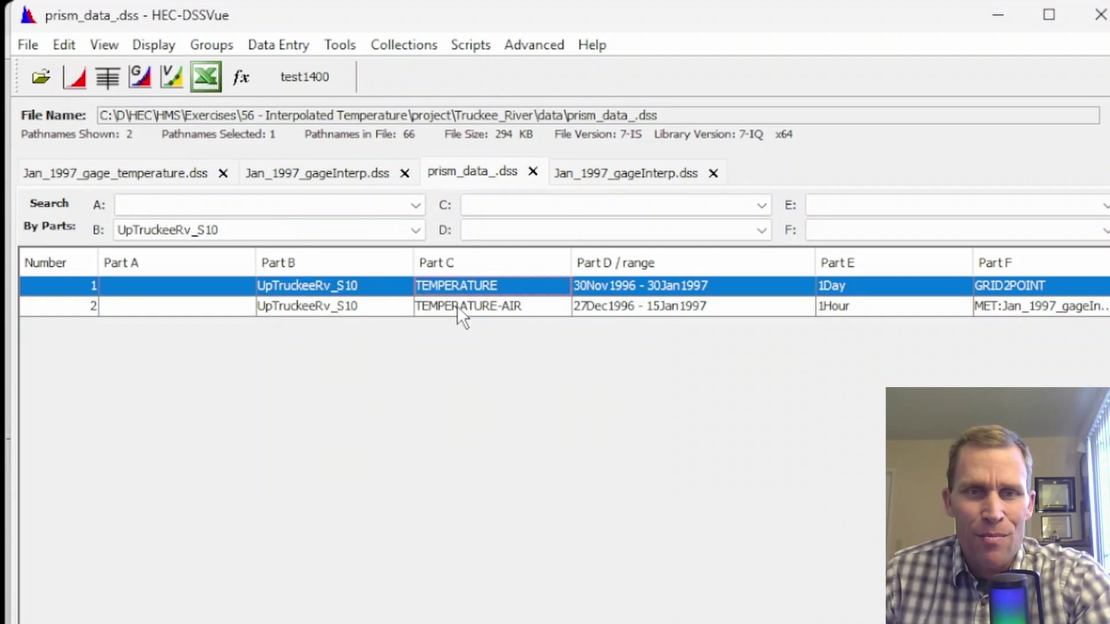
{"action": "left_click", "coordinate": [457, 306], "text": "shift"}
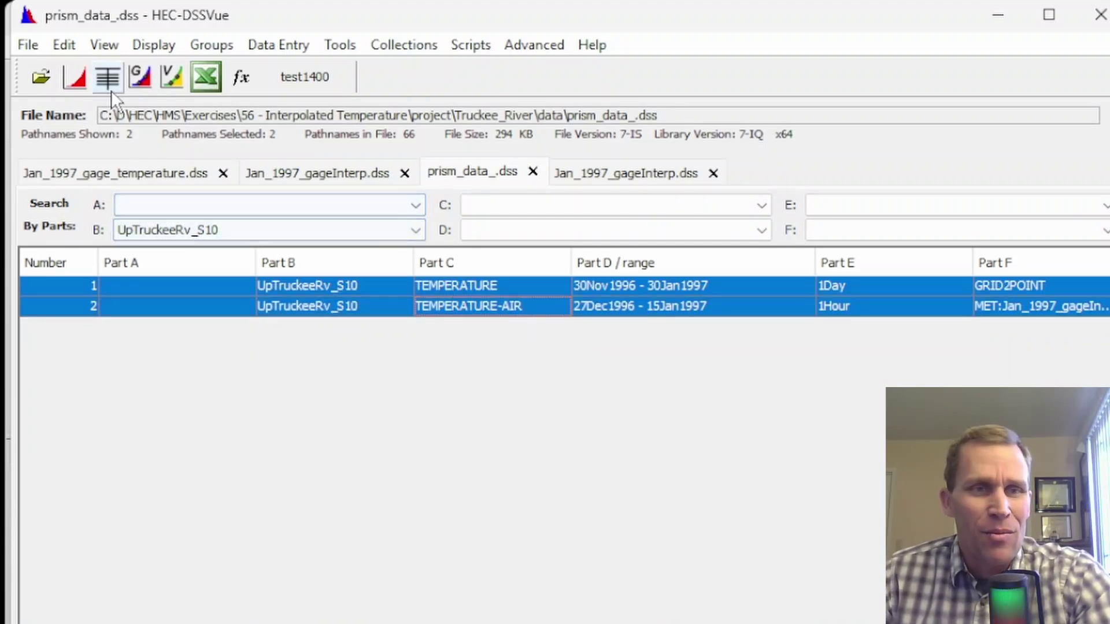
{"action": "left_click", "coordinate": [77, 77]}
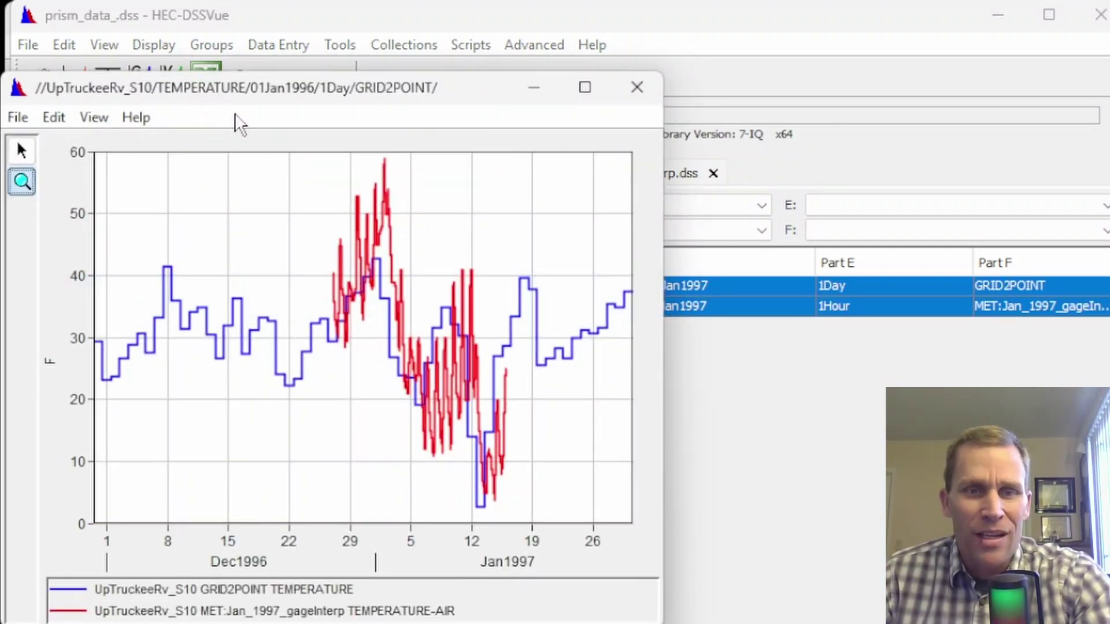
{"action": "left_click_drag", "start_coordinate": [347, 88], "coordinate": [391, 84]}
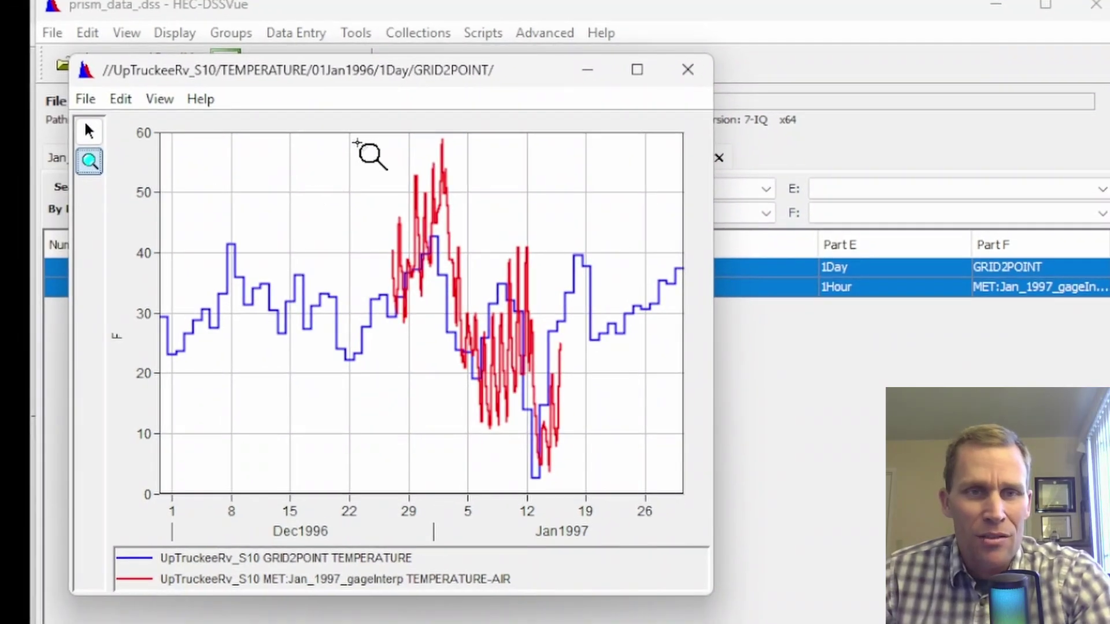
{"action": "left_click_drag", "start_coordinate": [349, 156], "coordinate": [604, 489]}
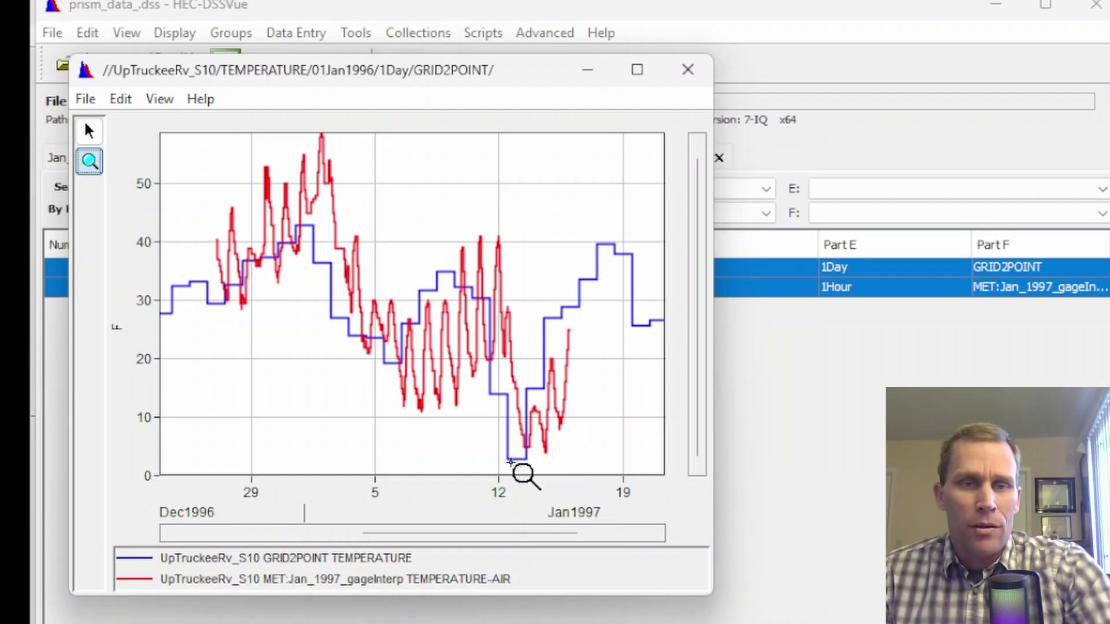
Set a heavier line weight for both the GRID2POINT and MET:Jan_1997_gageInterp curves and apply the plot properties
{"action": "left_click", "coordinate": [120, 99]}
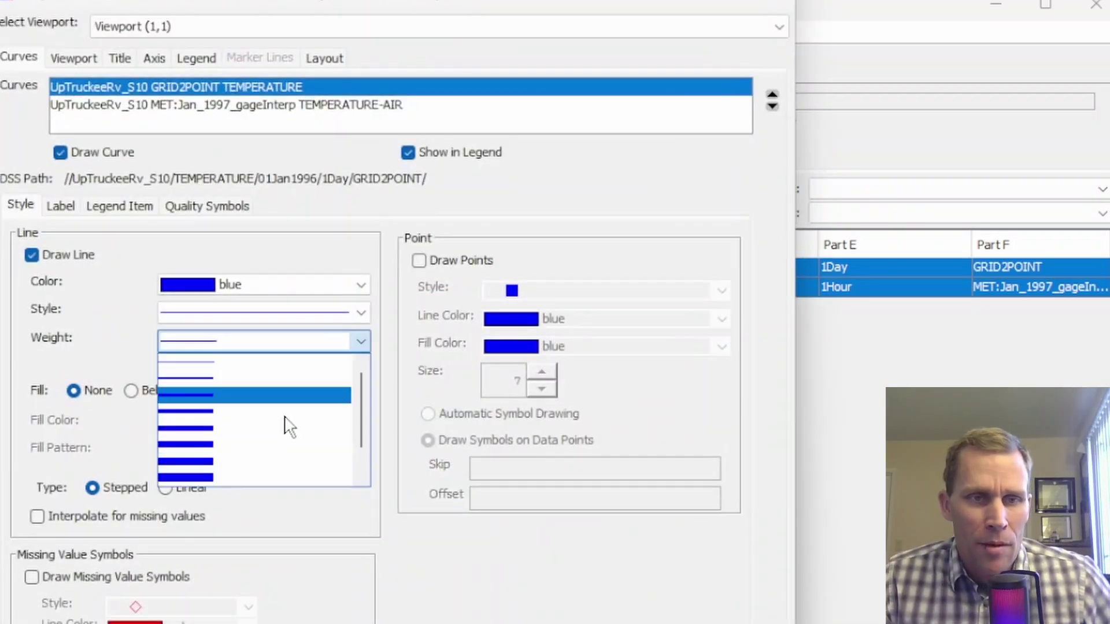
{"action": "left_click", "coordinate": [252, 393]}
{"action": "left_click", "coordinate": [144, 105]}
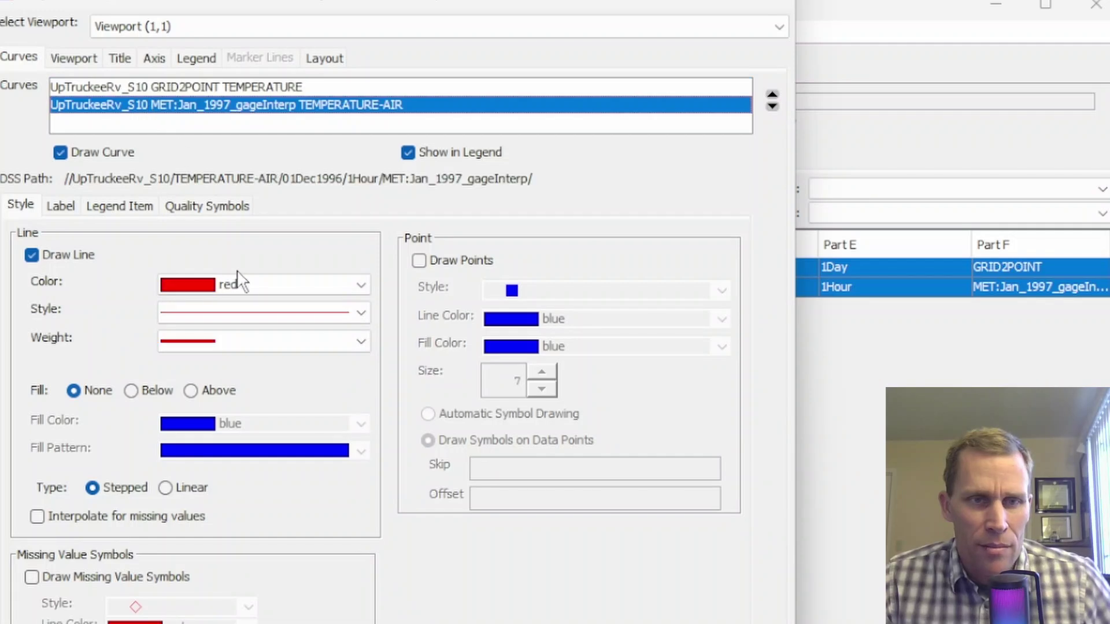
{"action": "left_click", "coordinate": [276, 341]}
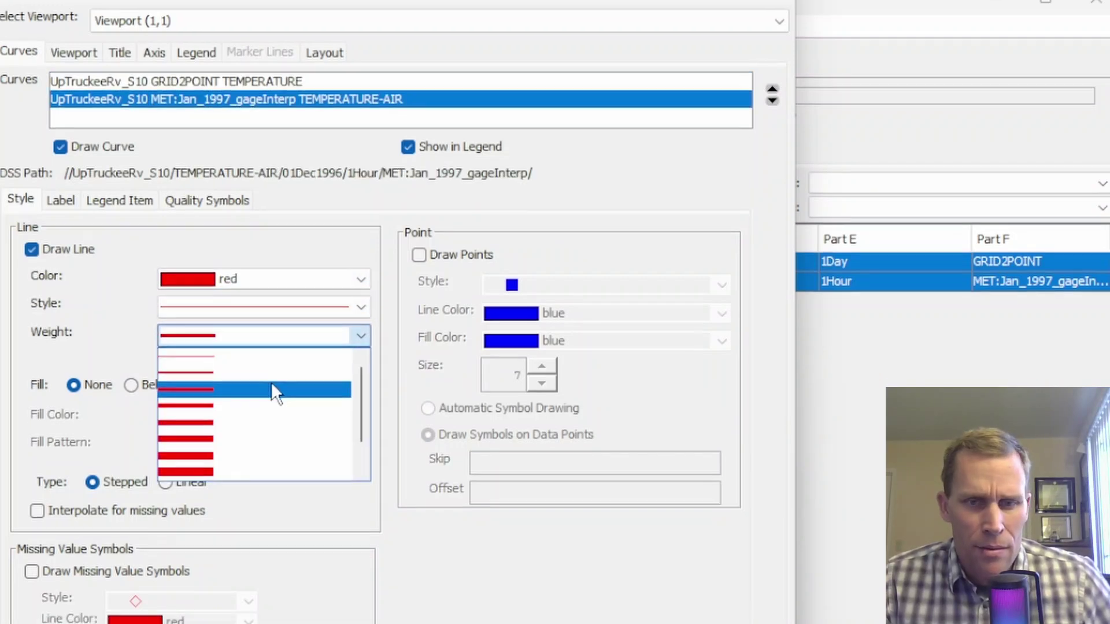
{"action": "left_click", "coordinate": [271, 390]}
{"action": "left_click", "coordinate": [734, 597]}
{"action": "left_click", "coordinate": [573, 597]}
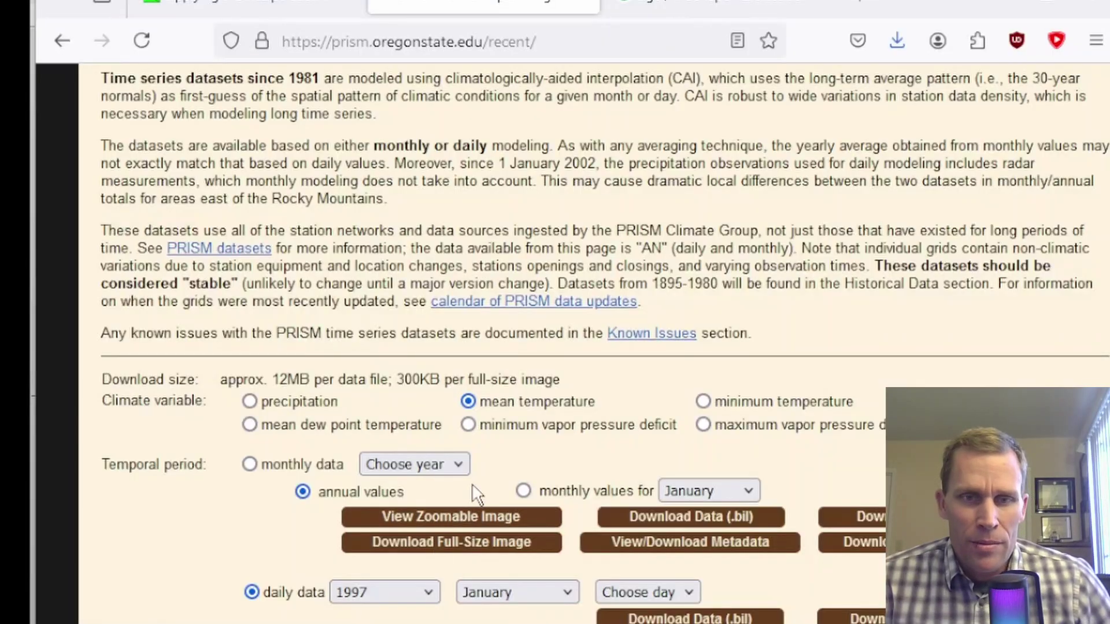
In the browser, find the UPTRUCKEEV_S10 PRISM comparison plot in the HEC-HMS tutorial and compare it with the new plot
{"action": "scroll", "coordinate": [472, 483], "scroll_direction": "down", "scroll_amount": 2}
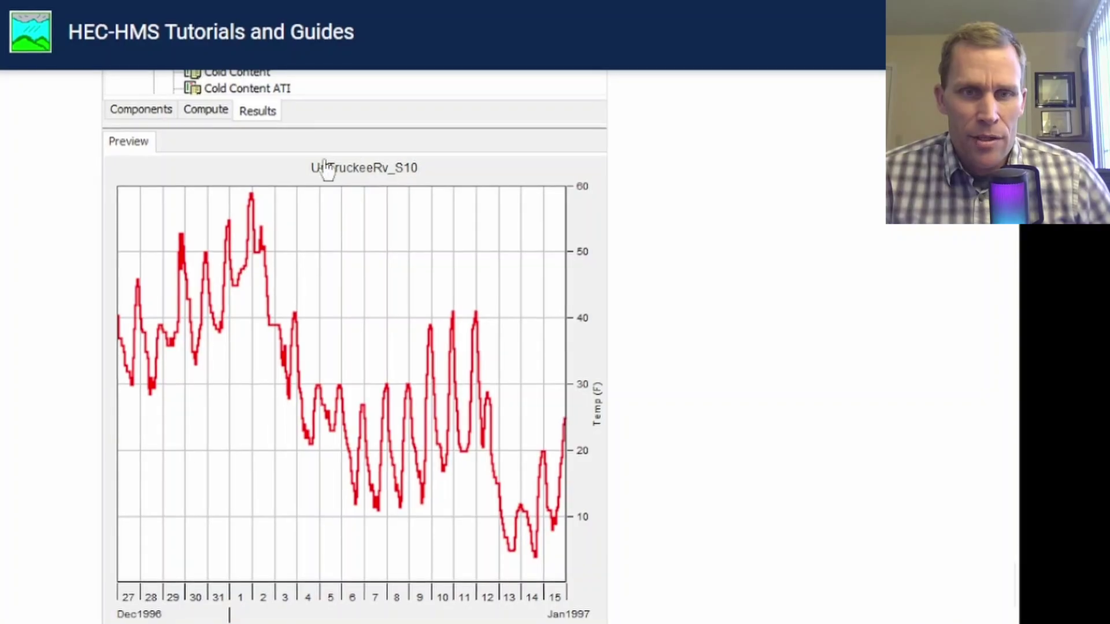
{"action": "scroll", "coordinate": [326, 168], "scroll_direction": "down", "scroll_amount": 10}
{"action": "scroll", "coordinate": [355, 238], "scroll_direction": "up", "scroll_amount": 4}
{"action": "scroll", "coordinate": [354, 238], "scroll_direction": "down", "scroll_amount": 2}
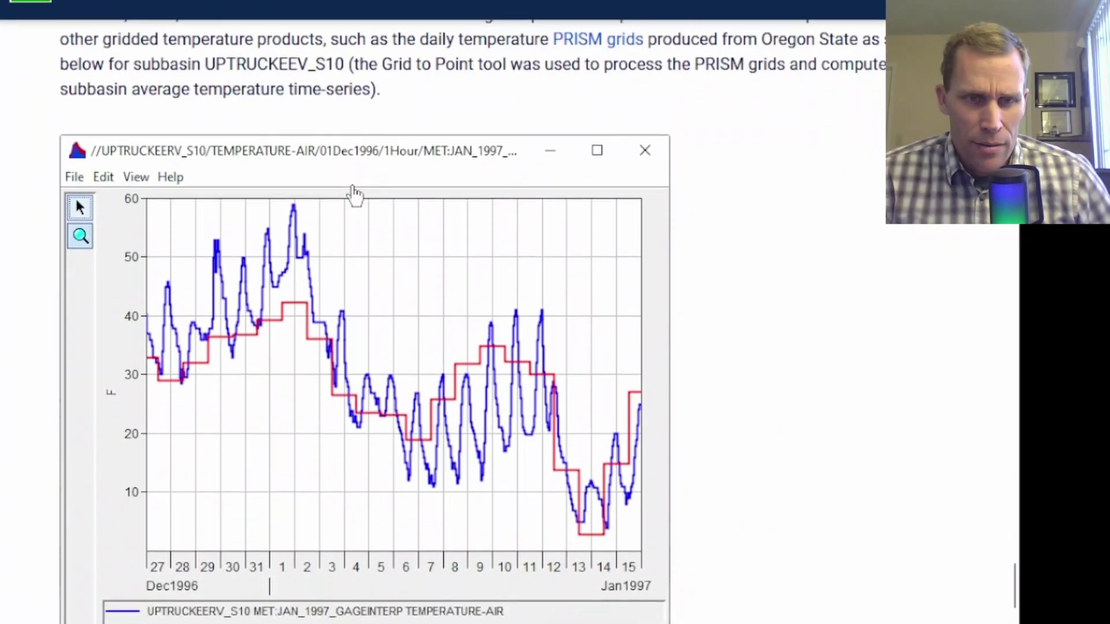
{"action": "scroll", "coordinate": [354, 196], "scroll_direction": "down", "scroll_amount": 1}
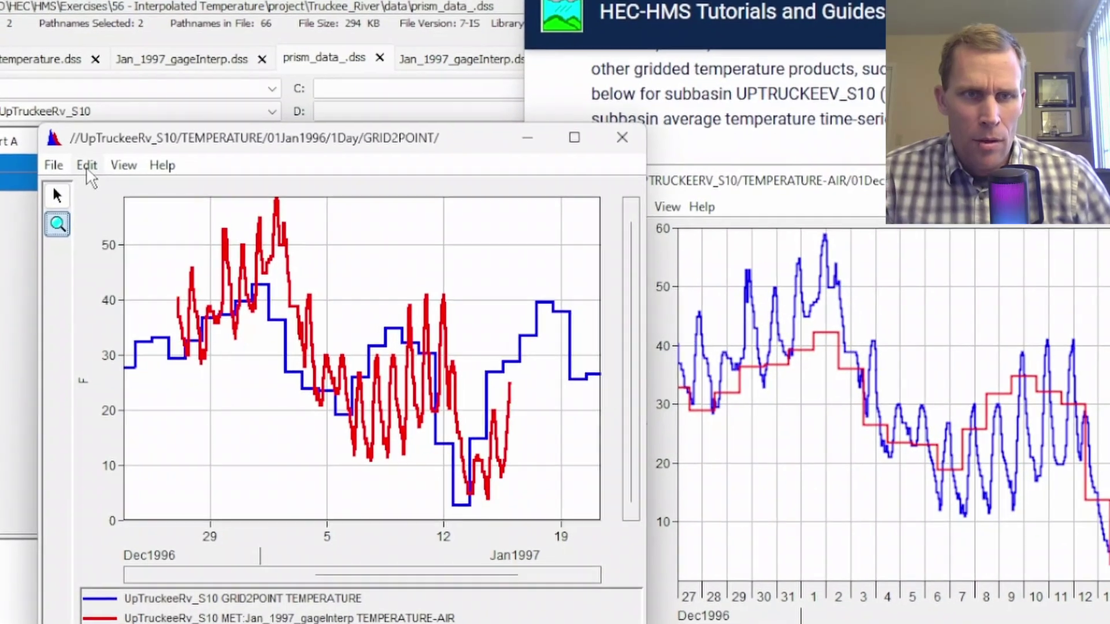
In the plot properties, set the line color of the UpTruckeeRv_S10 GRID2POINT TEMPERATURE curve to red
{"action": "left_click", "coordinate": [87, 166]}
{"action": "left_click", "coordinate": [122, 192]}
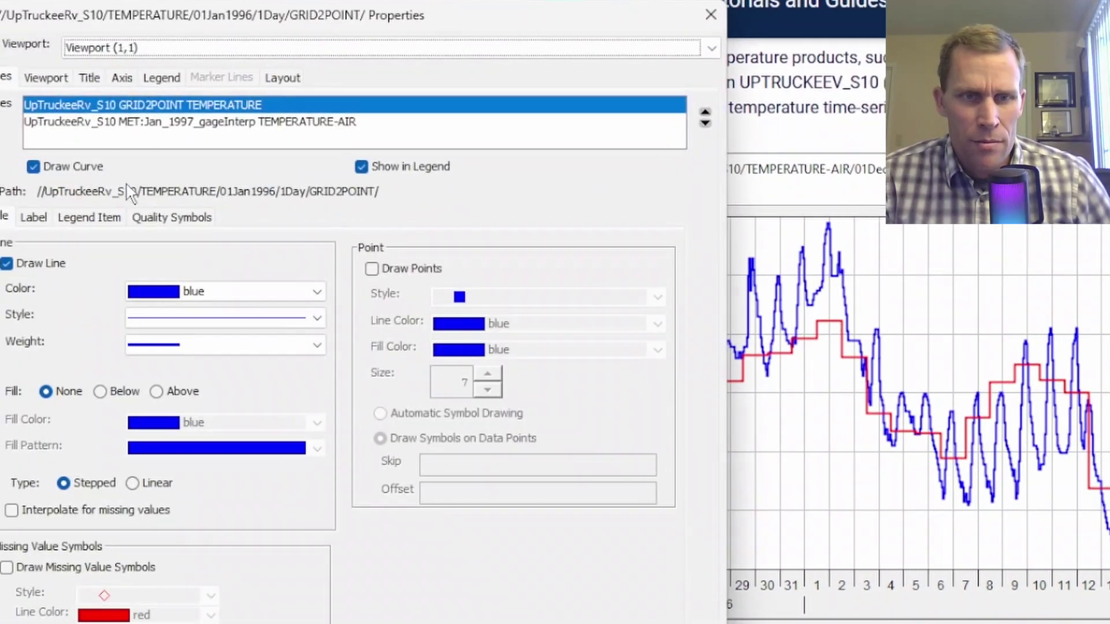
{"action": "left_click", "coordinate": [237, 291]}
{"action": "scroll", "coordinate": [217, 333], "scroll_direction": "down", "scroll_amount": 6}
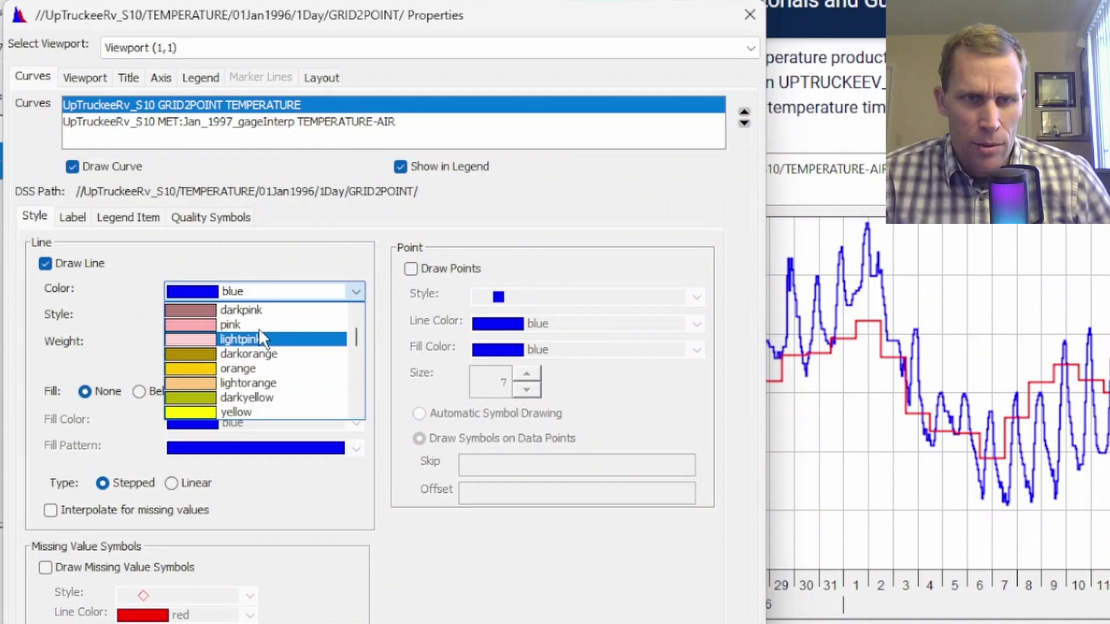
{"action": "scroll", "coordinate": [254, 332], "scroll_direction": "up", "scroll_amount": 3}
{"action": "left_click", "coordinate": [245, 322]}
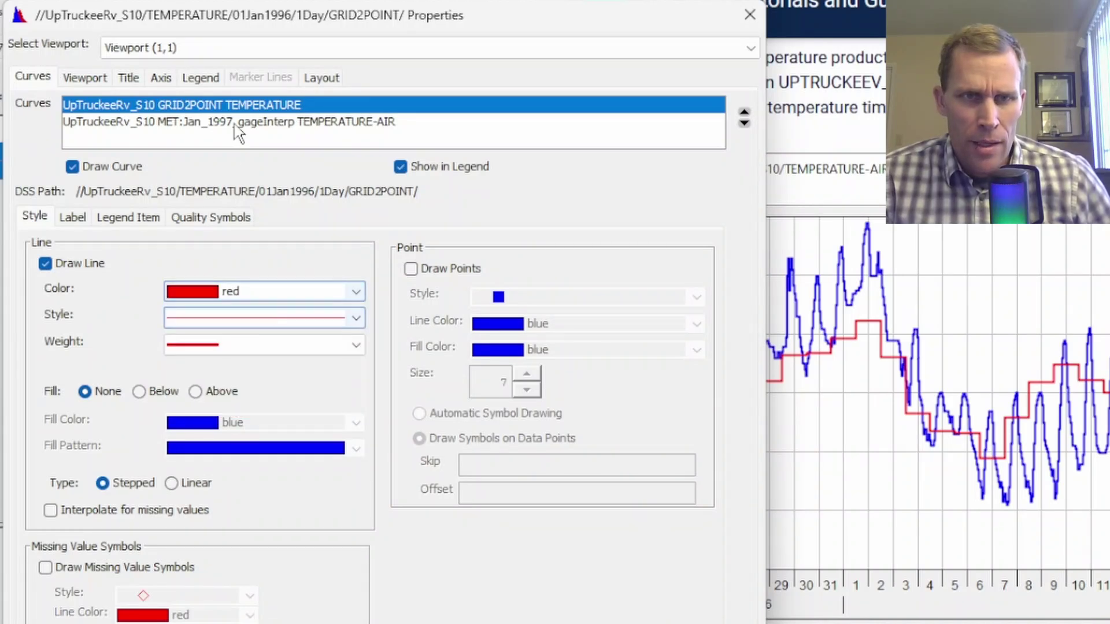
Set the MET:Jan_1997_gageInterp curve's line color to blue, apply the properties, and zoom the plot to the period that curve covers
{"action": "left_click", "coordinate": [243, 123]}
{"action": "left_click", "coordinate": [322, 291]}
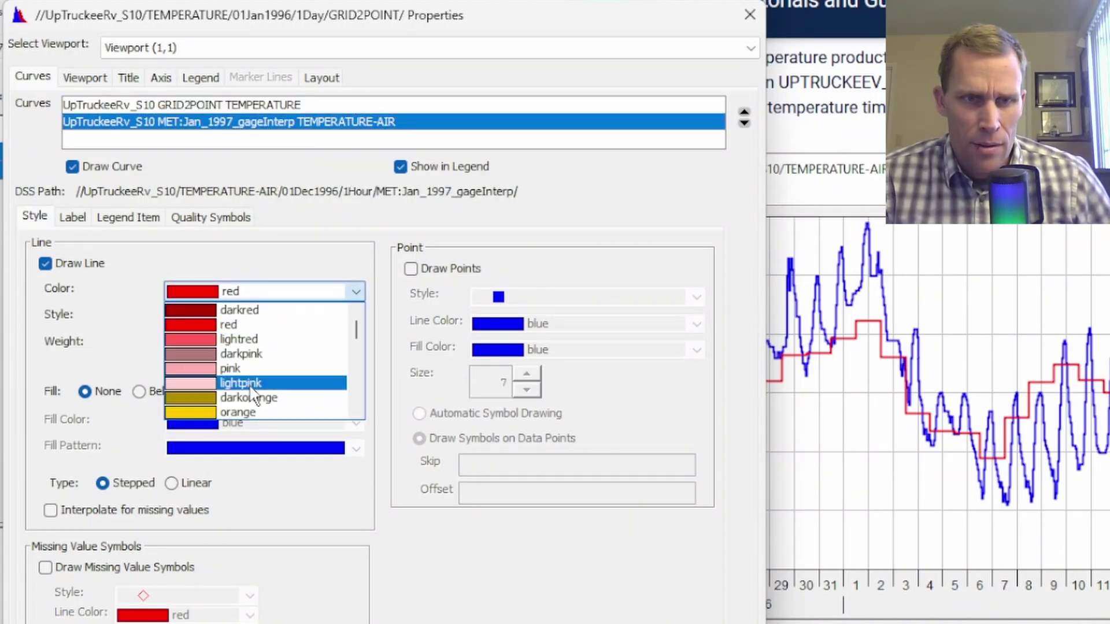
{"action": "scroll", "coordinate": [243, 366], "scroll_direction": "up", "scroll_amount": 3}
{"action": "left_click", "coordinate": [242, 361]}
{"action": "left_click", "coordinate": [716, 597]}
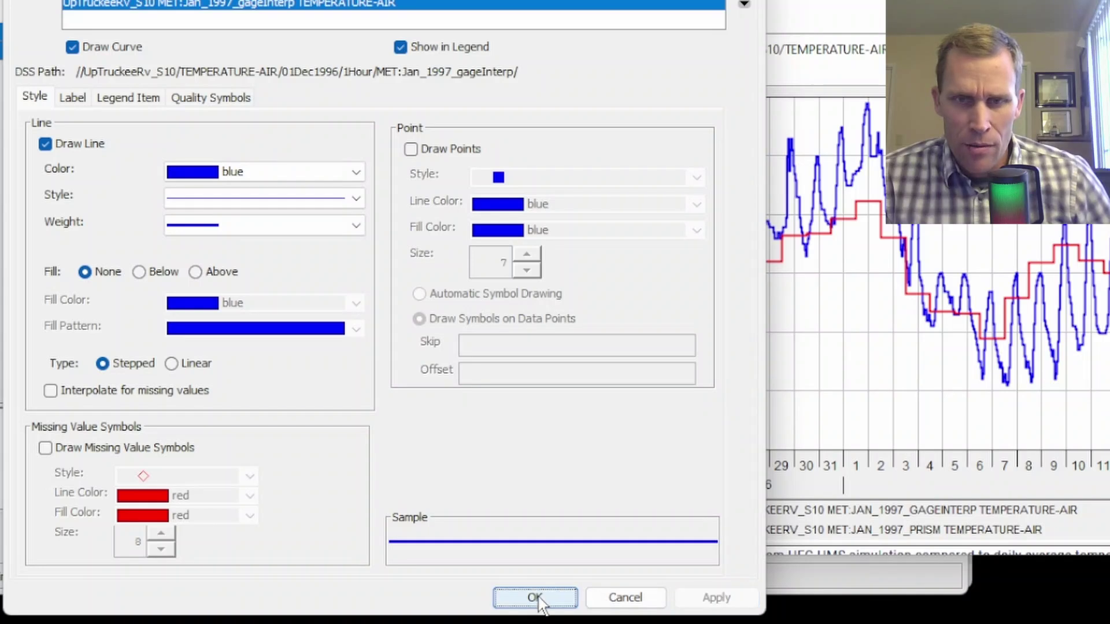
{"action": "left_click", "coordinate": [532, 597]}
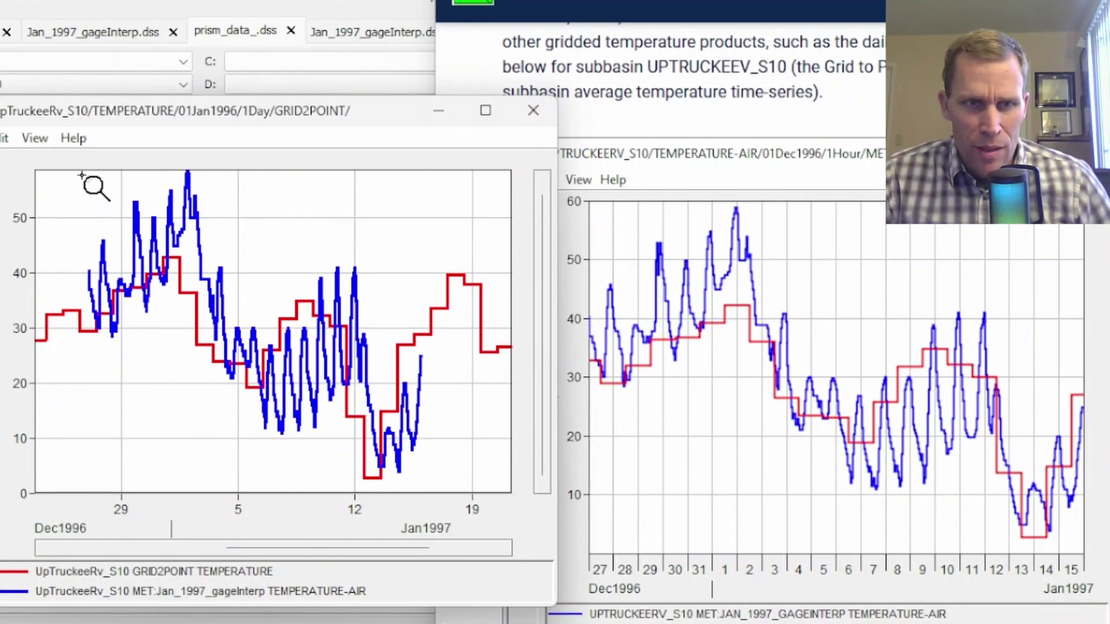
{"action": "left_click_drag", "start_coordinate": [85, 175], "coordinate": [421, 497]}
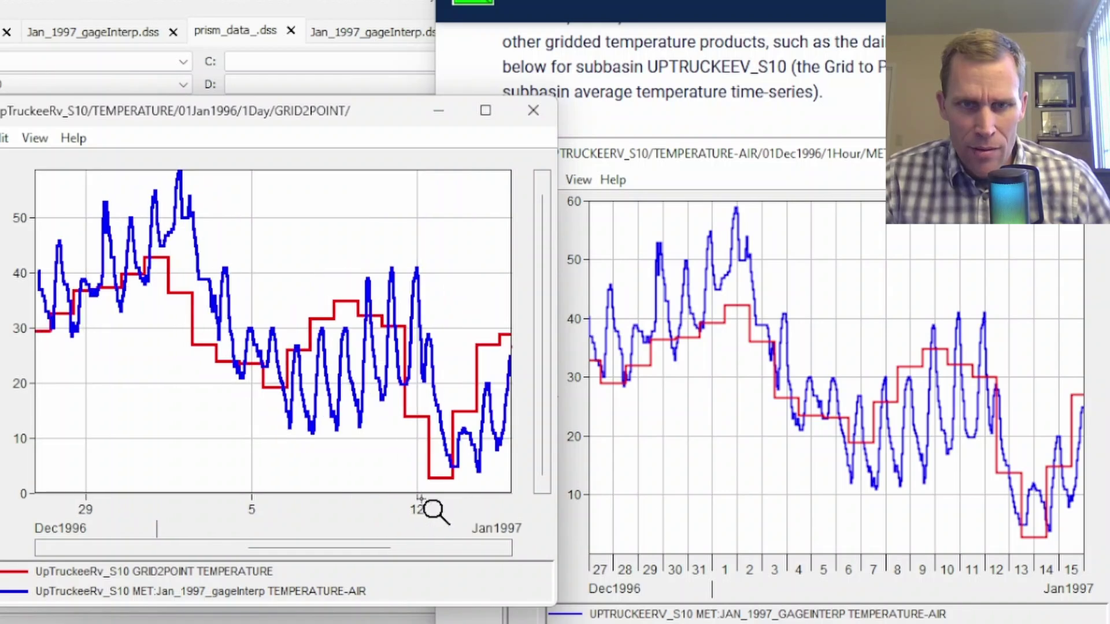